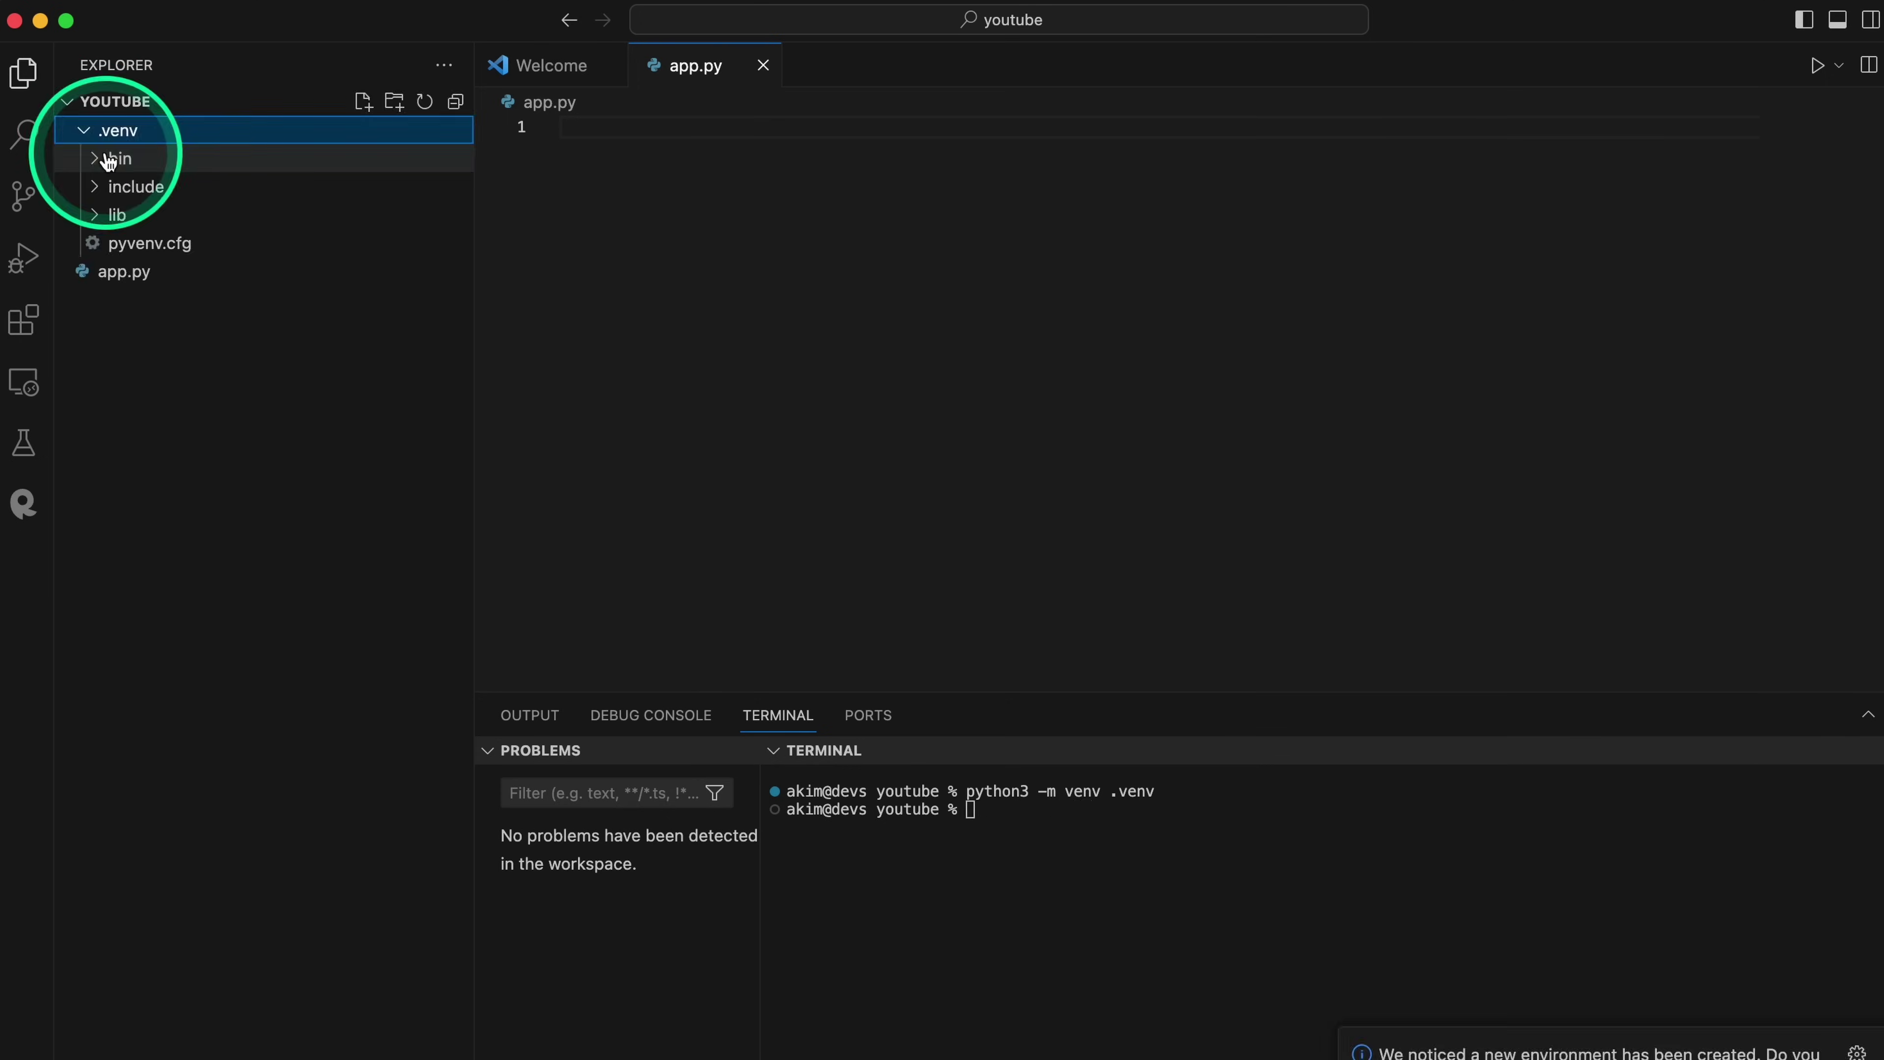
# Activate the .venv virtual environment in the terminal so the prompt shows (.venv)
pyautogui.click(117, 158)
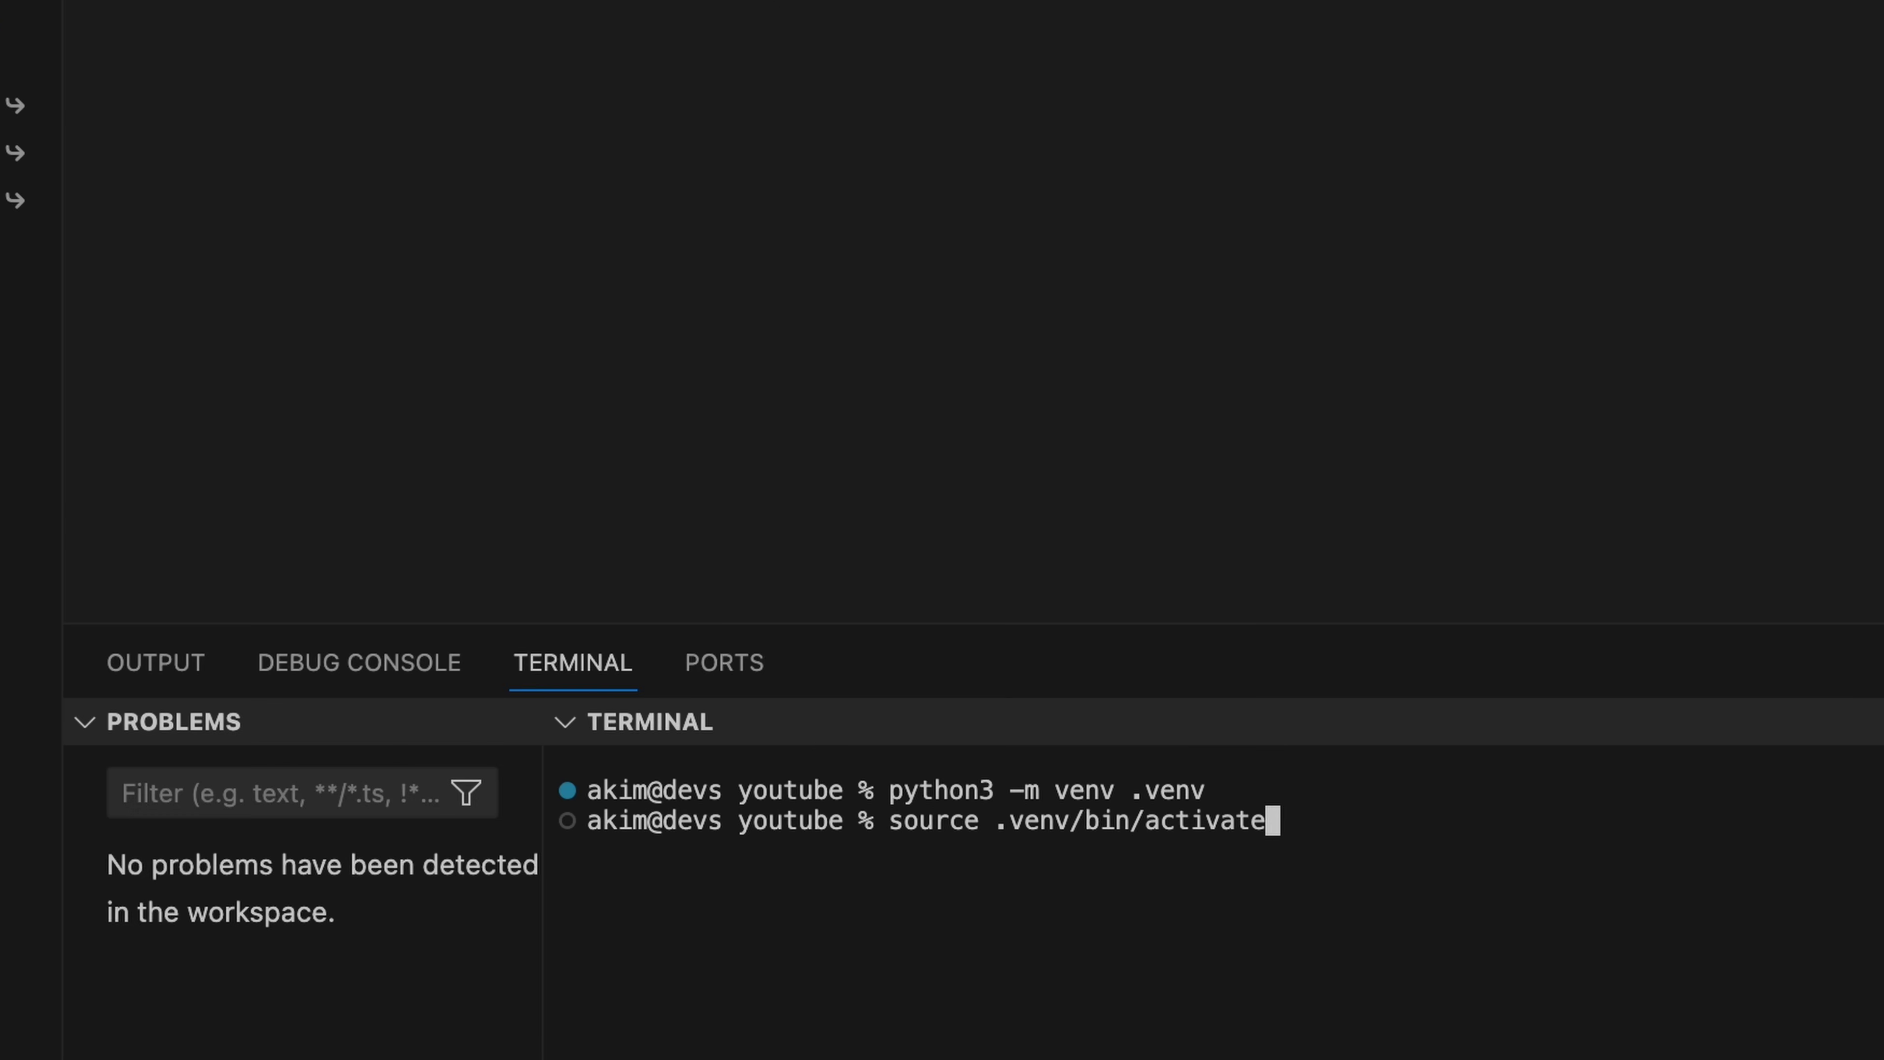
pyautogui.press('Return')
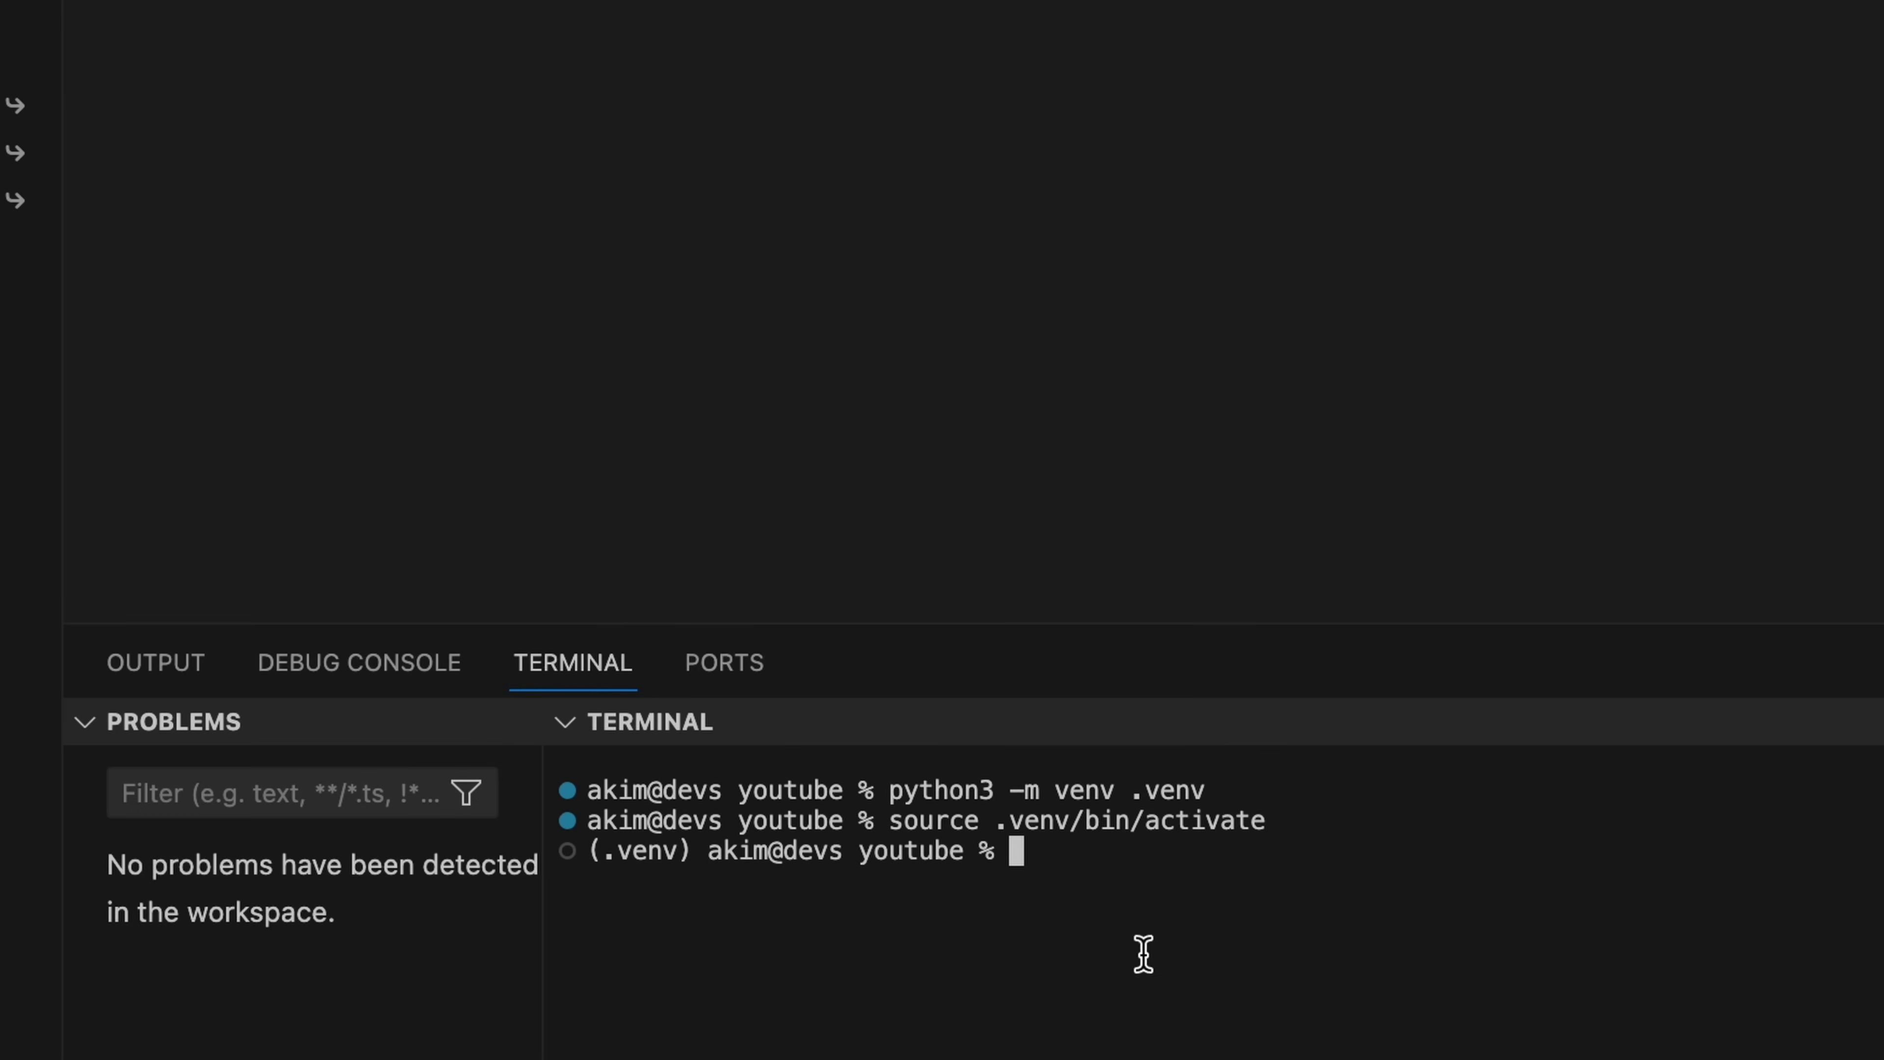
pyautogui.moveTo(685, 853); pyautogui.dragTo(572, 853)
pyautogui.click(1114, 854)
# Run deactivate to leave the .venv environment
pyautogui.click(1363, 913)
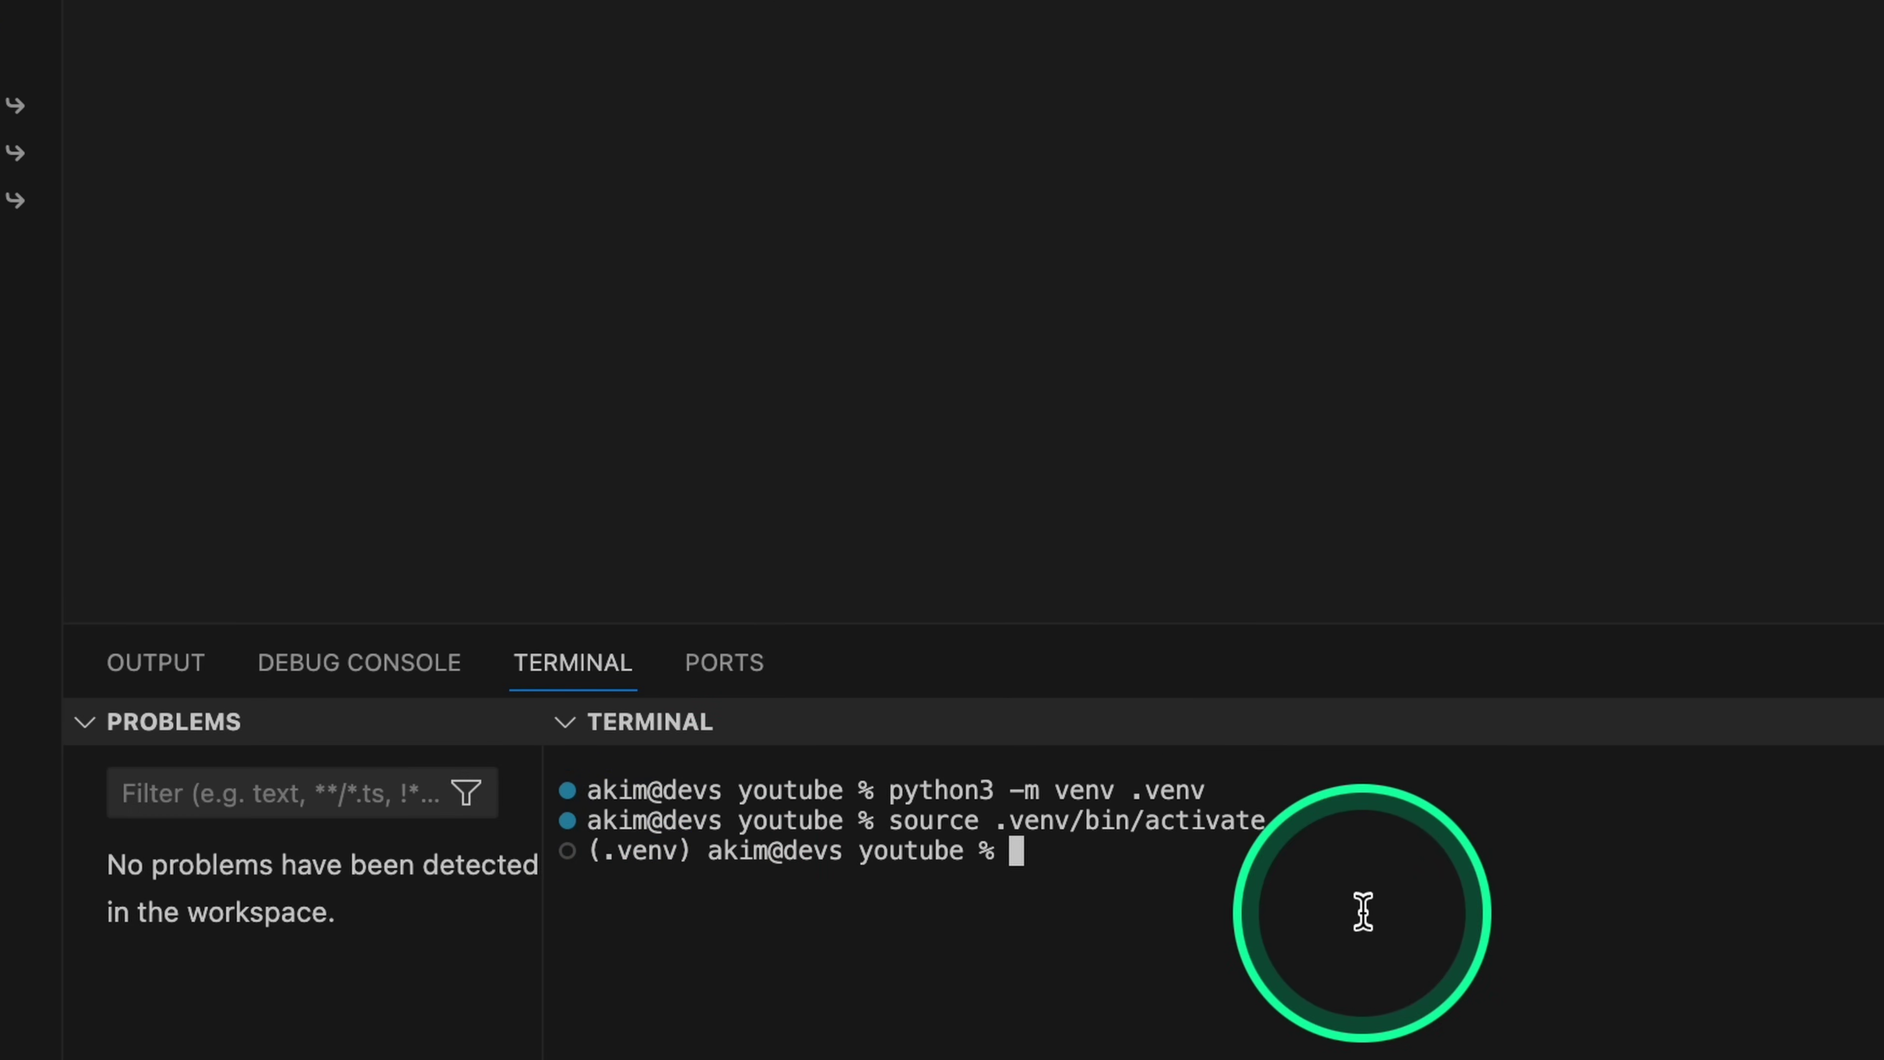
pyautogui.write('deactiva')
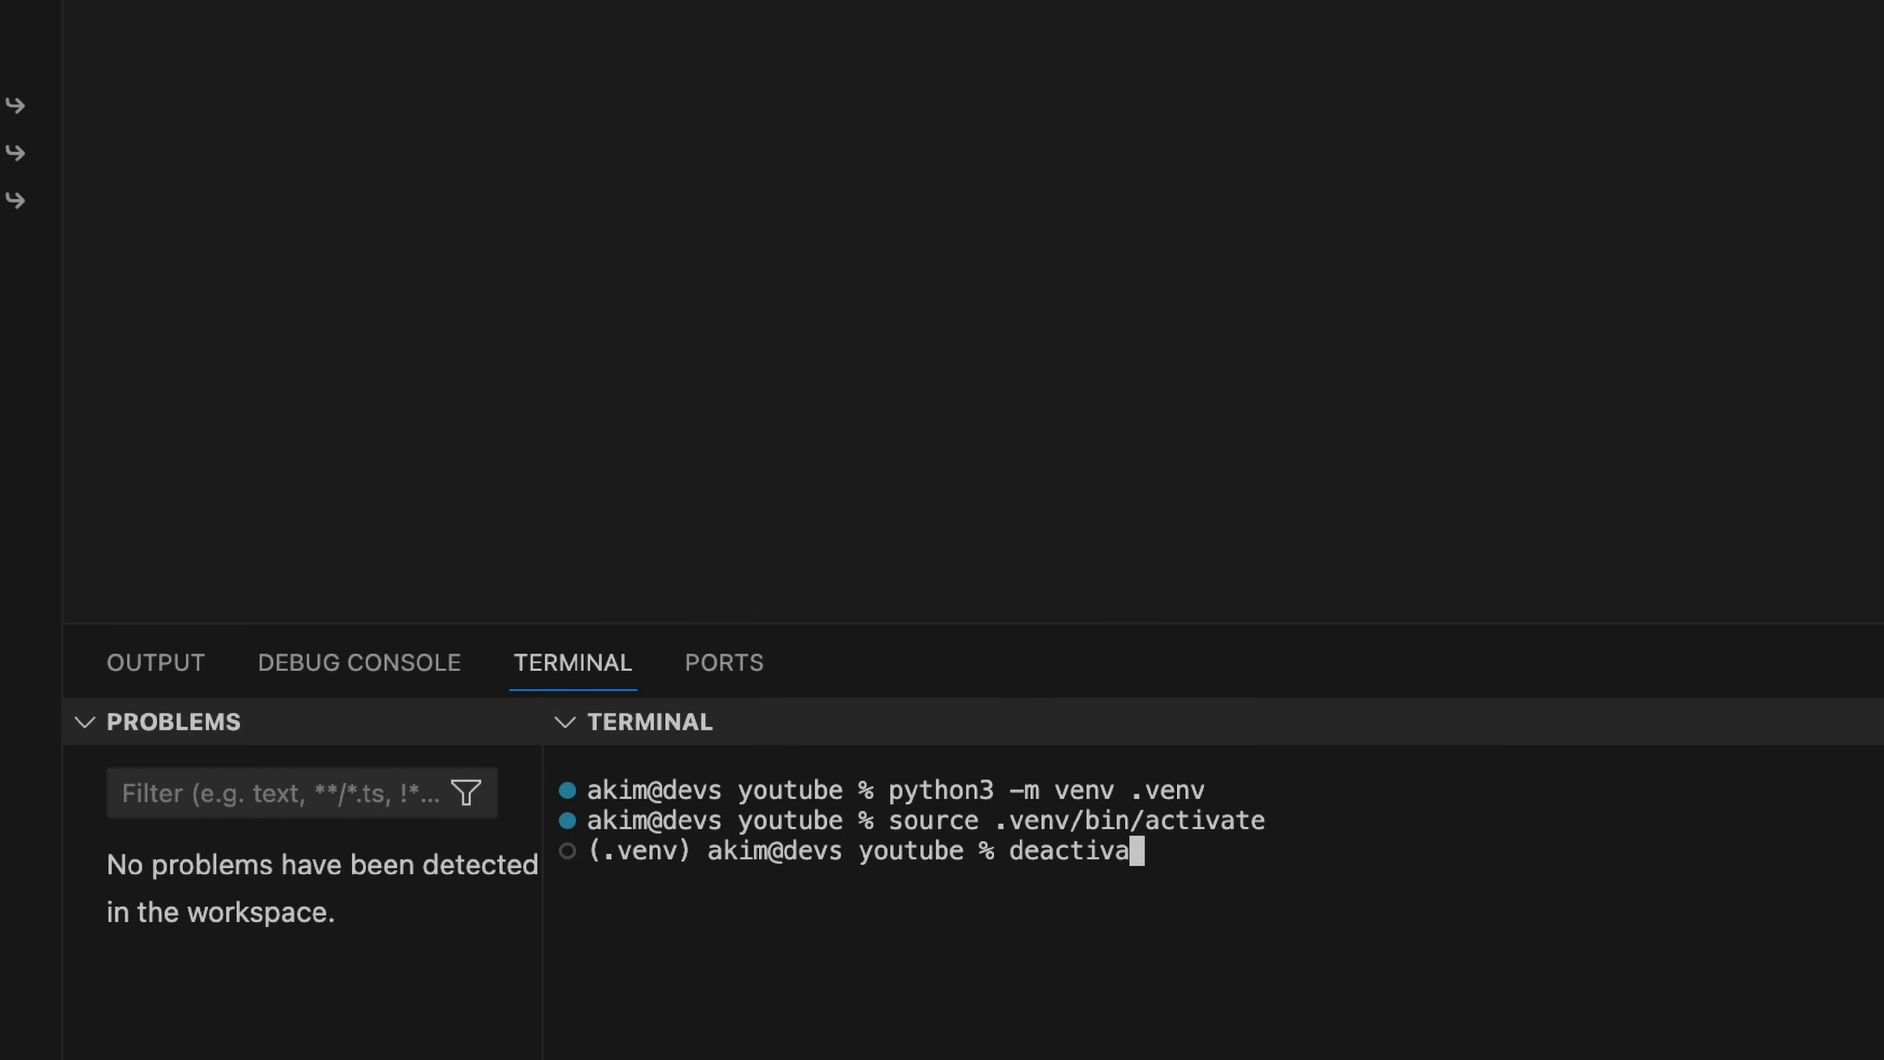
pyautogui.write('te')
pyautogui.press('Return')
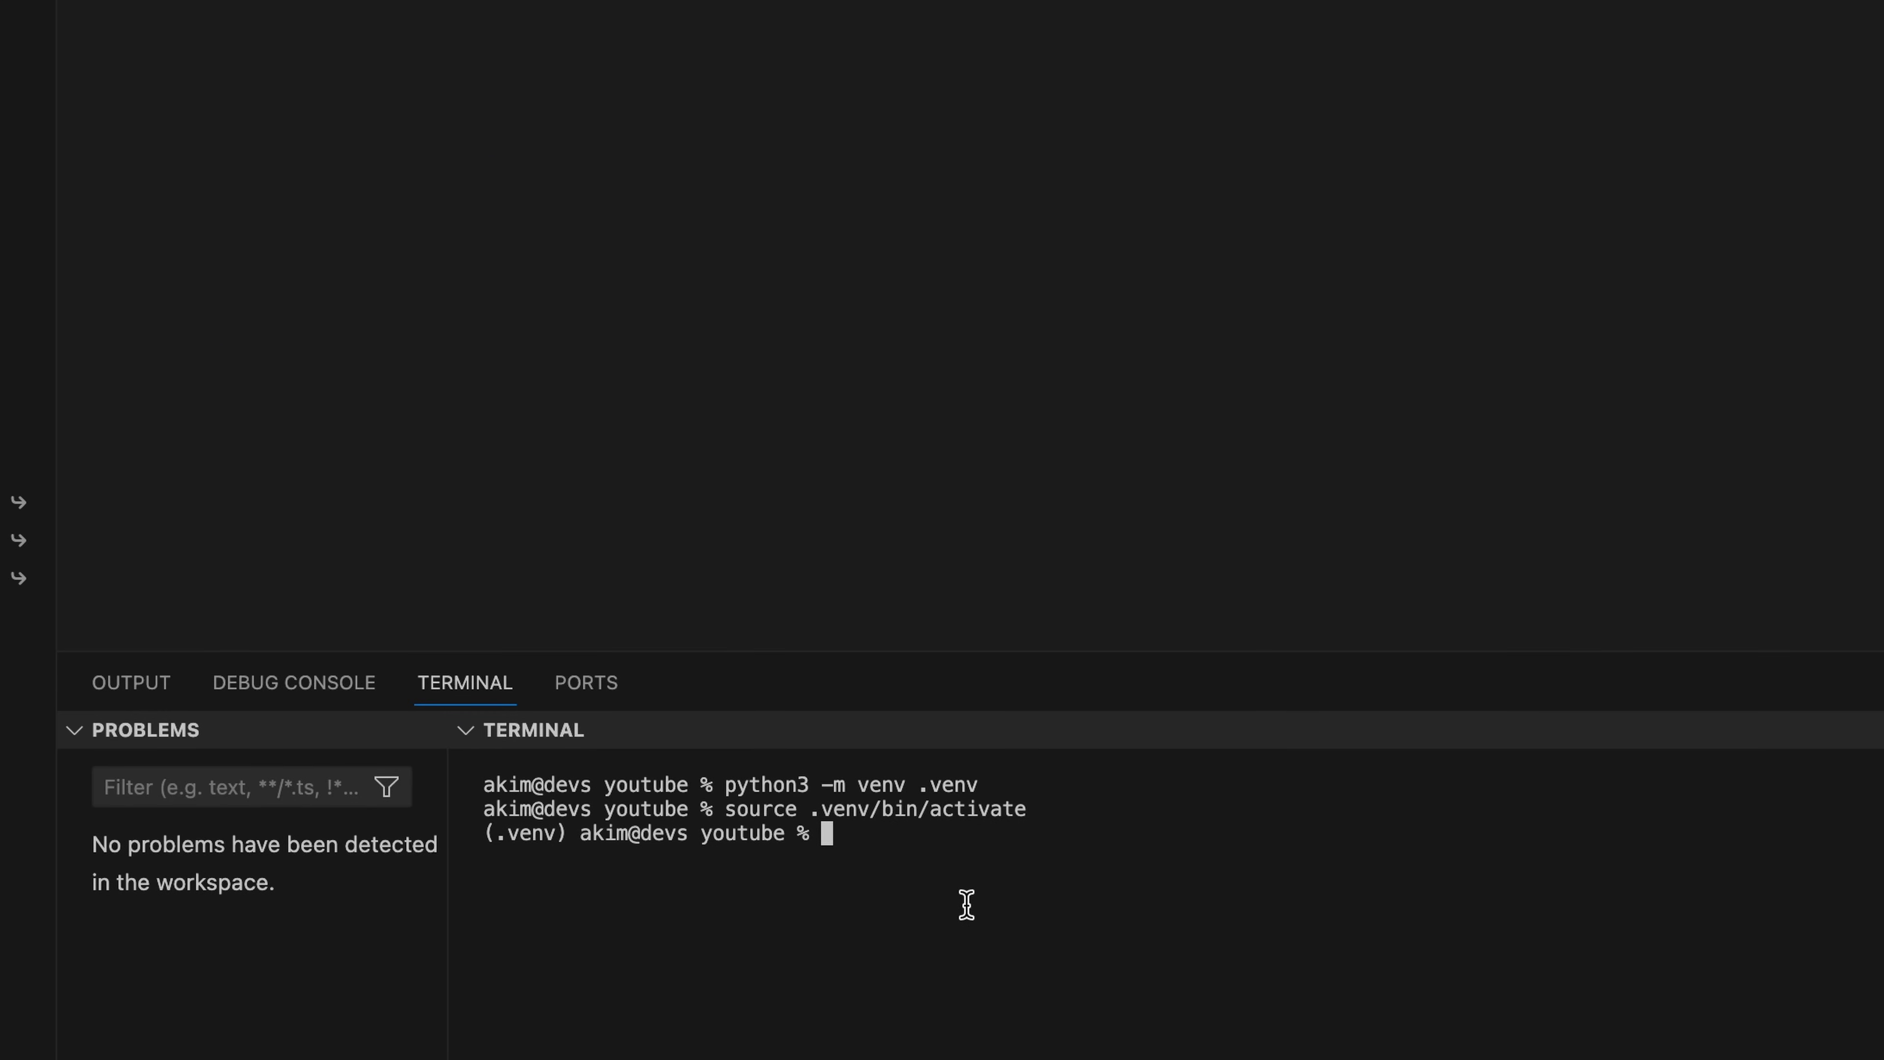
# Run pip install autogenstudio in the venv, then start typing export OPENAI_API_KEY=
pyautogui.write('pip ins')
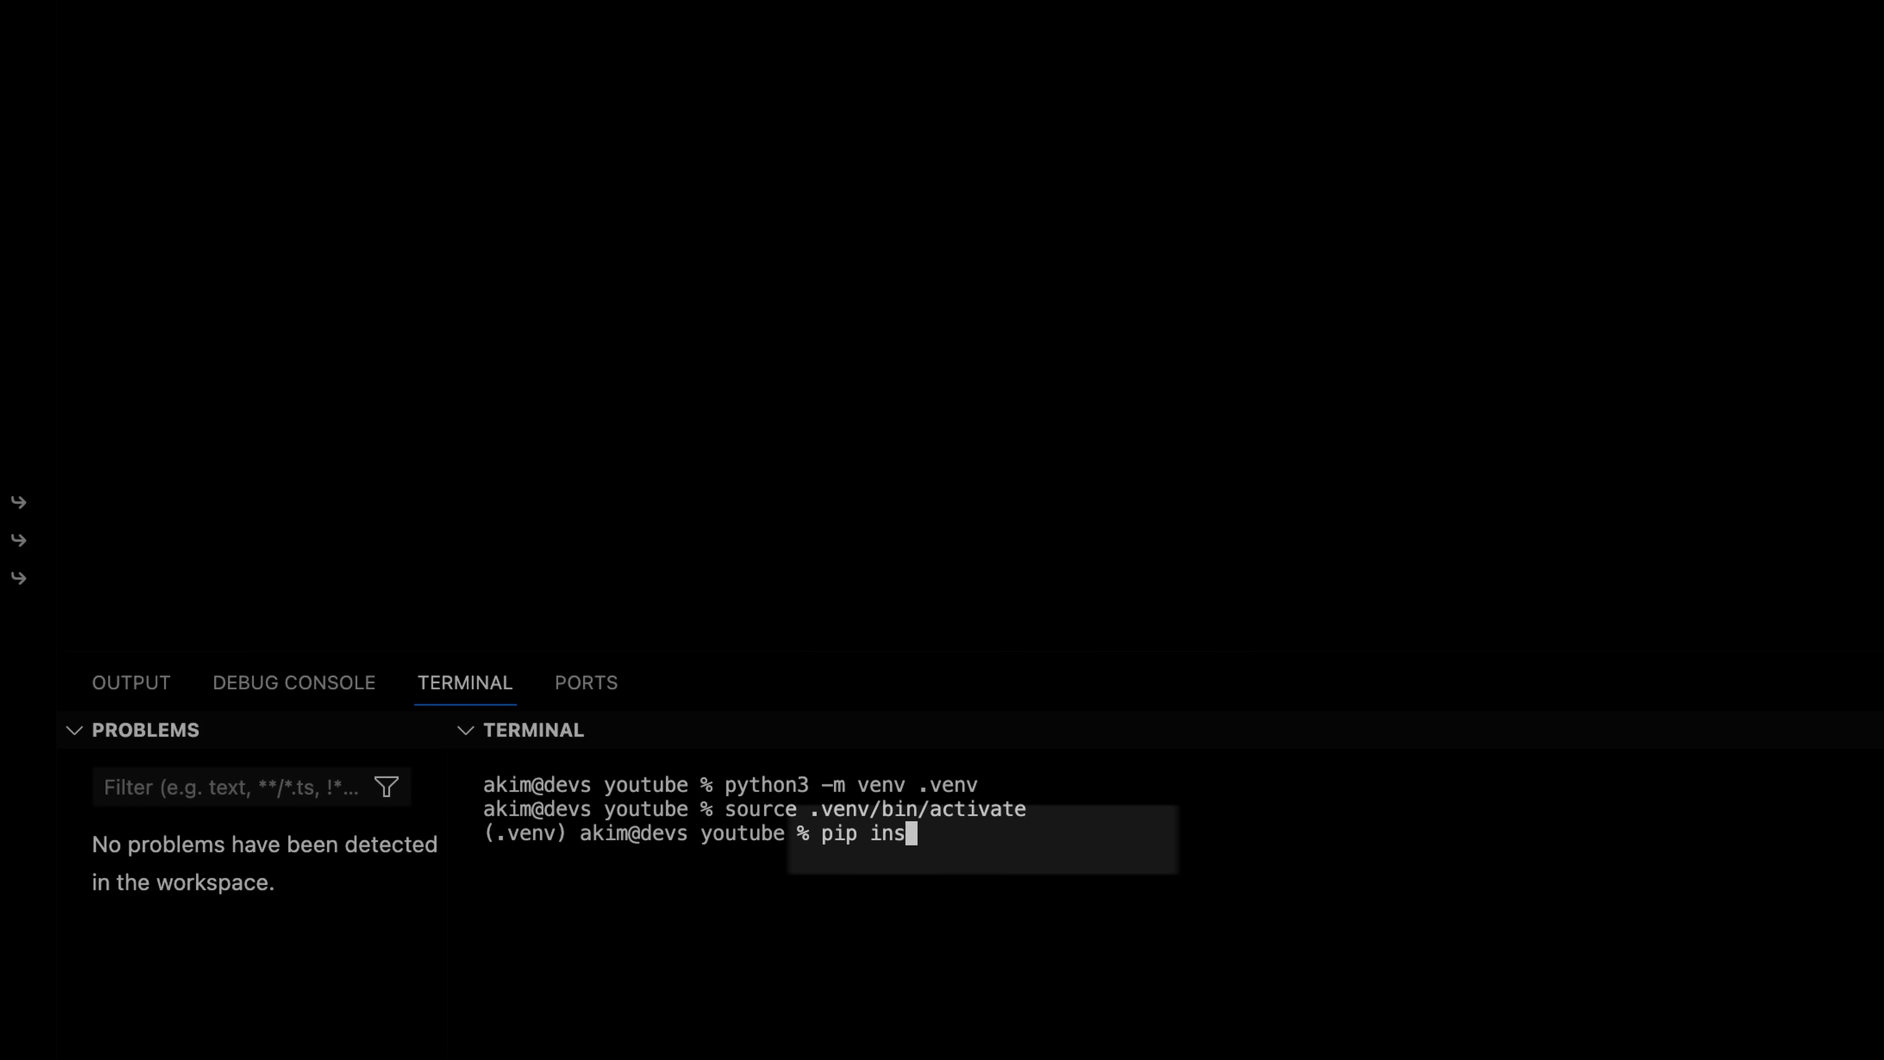
pyautogui.write('tall autogenstud')
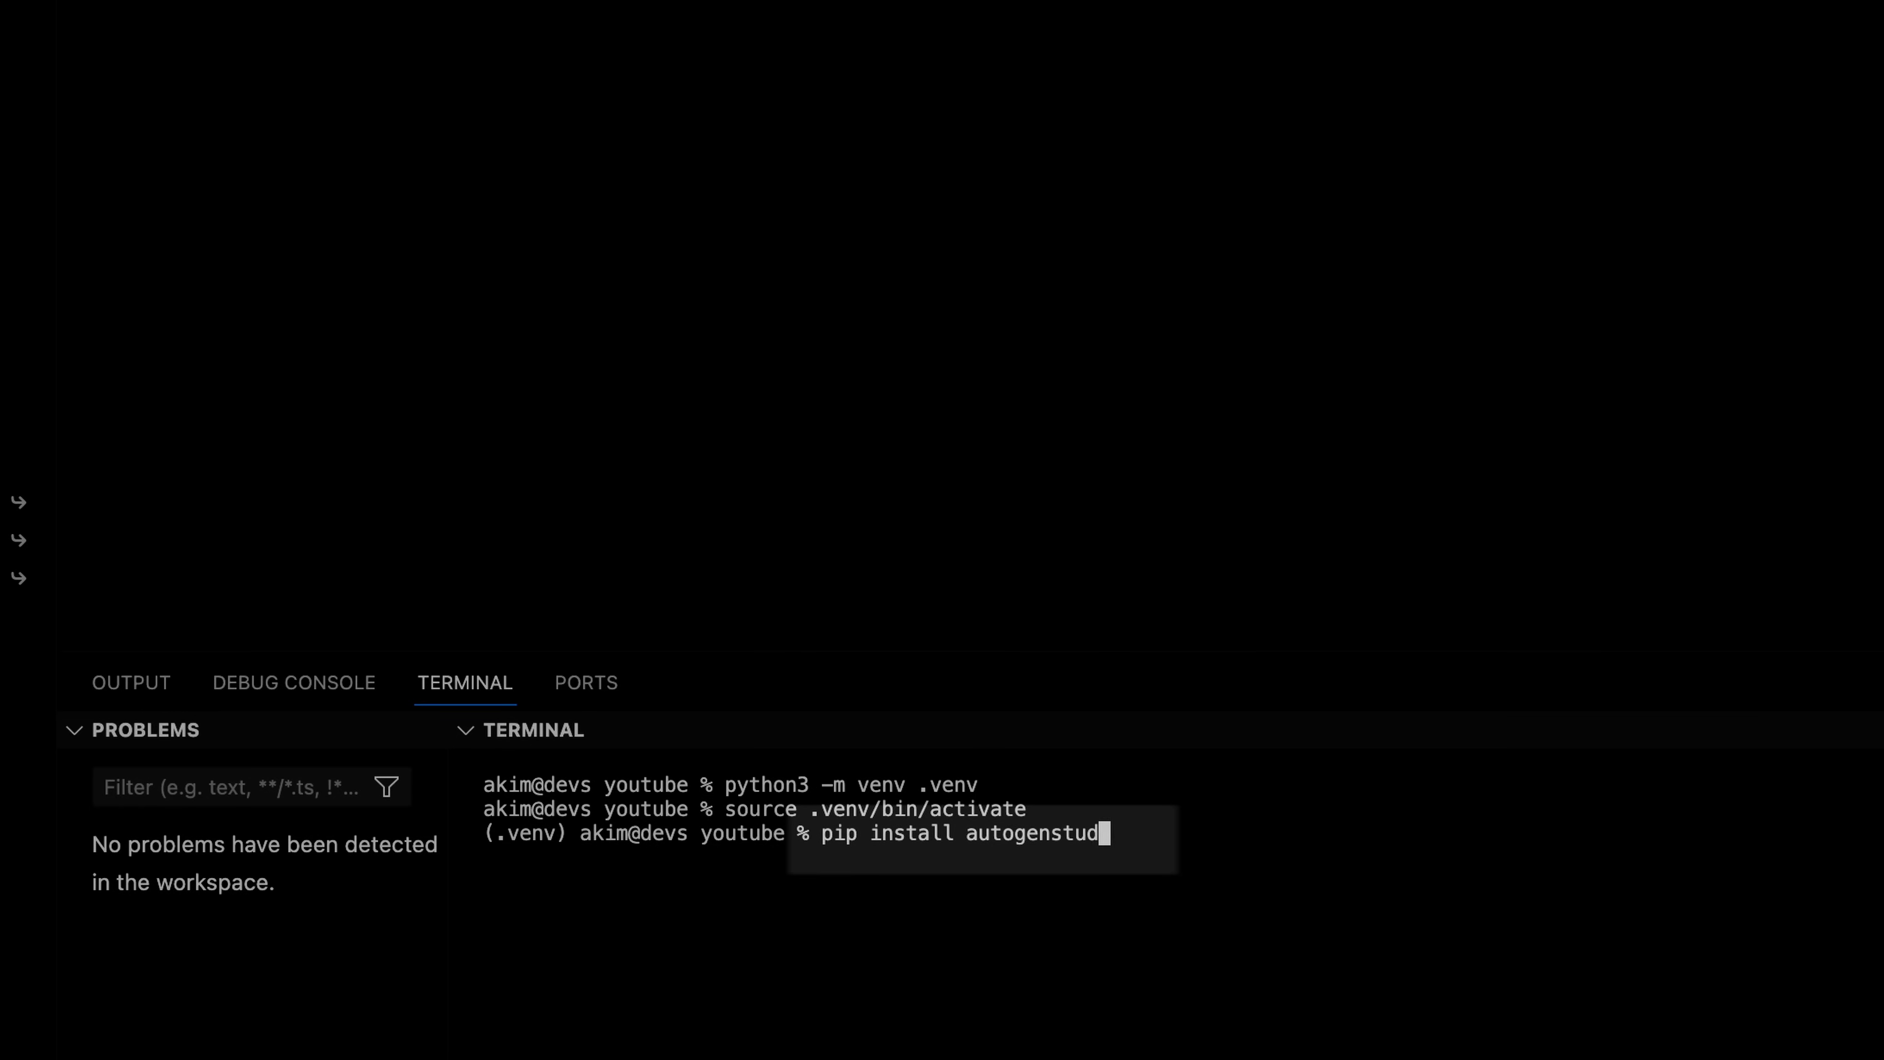
pyautogui.write('io')
pyautogui.press('Return')
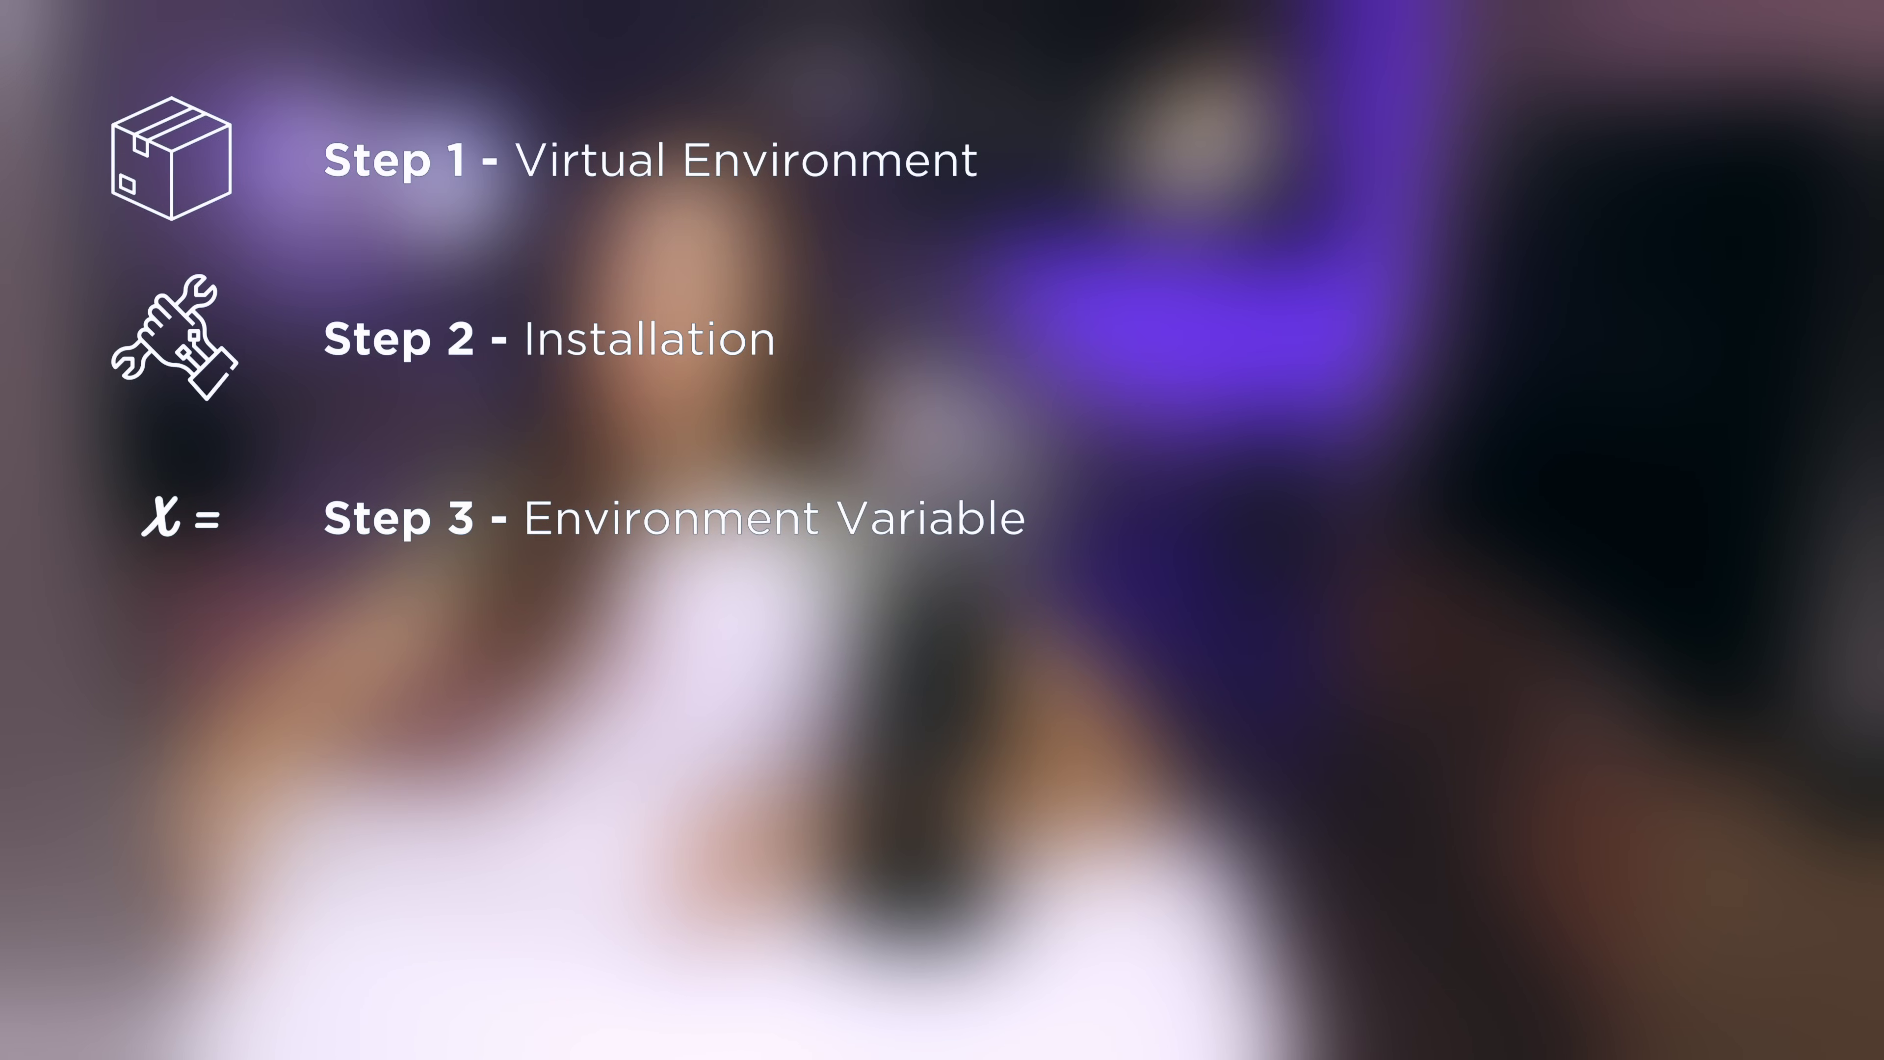
pyautogui.write('export OPENAI_API_')
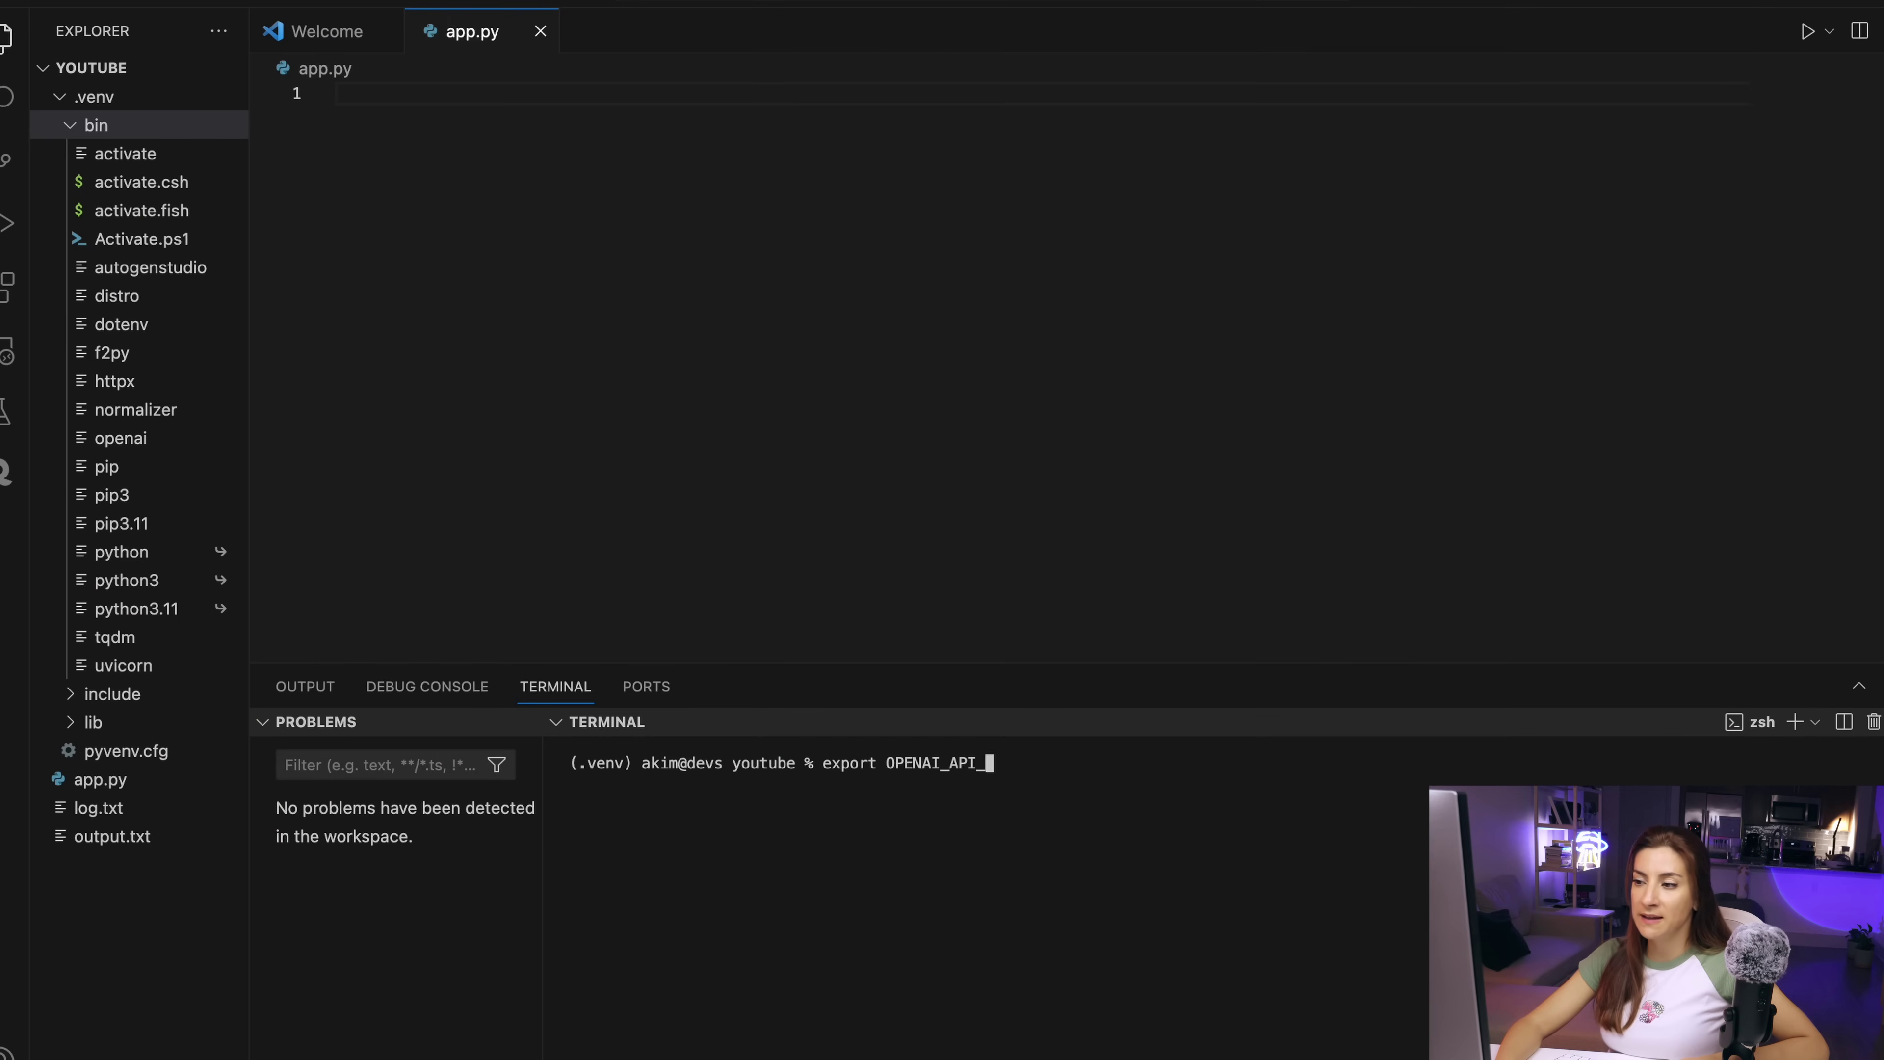
pyautogui.write('KEY=')
# Export the OpenAI API key and run autogenstudio ui --port 8081 >> output.txt
pyautogui.press('super+v')
pyautogui.press('Return')
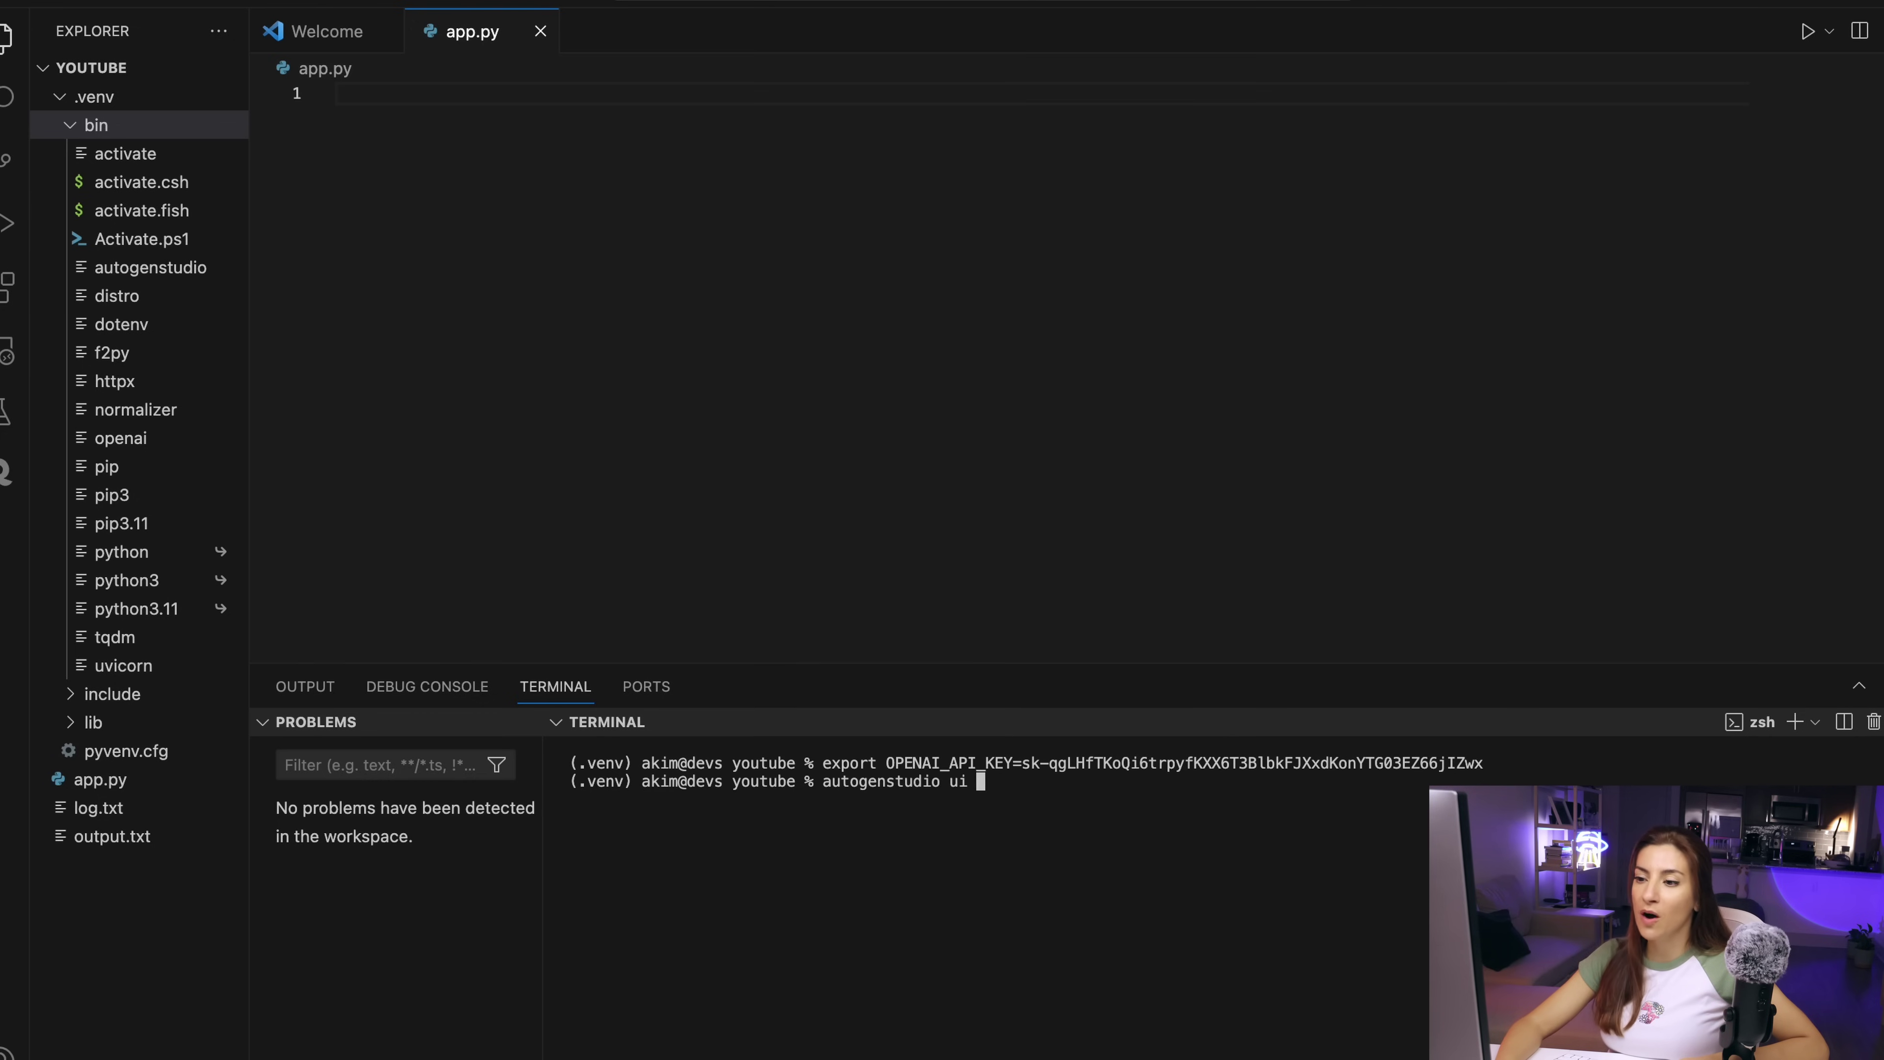
pyautogui.write('t 8081 >> log.tx')
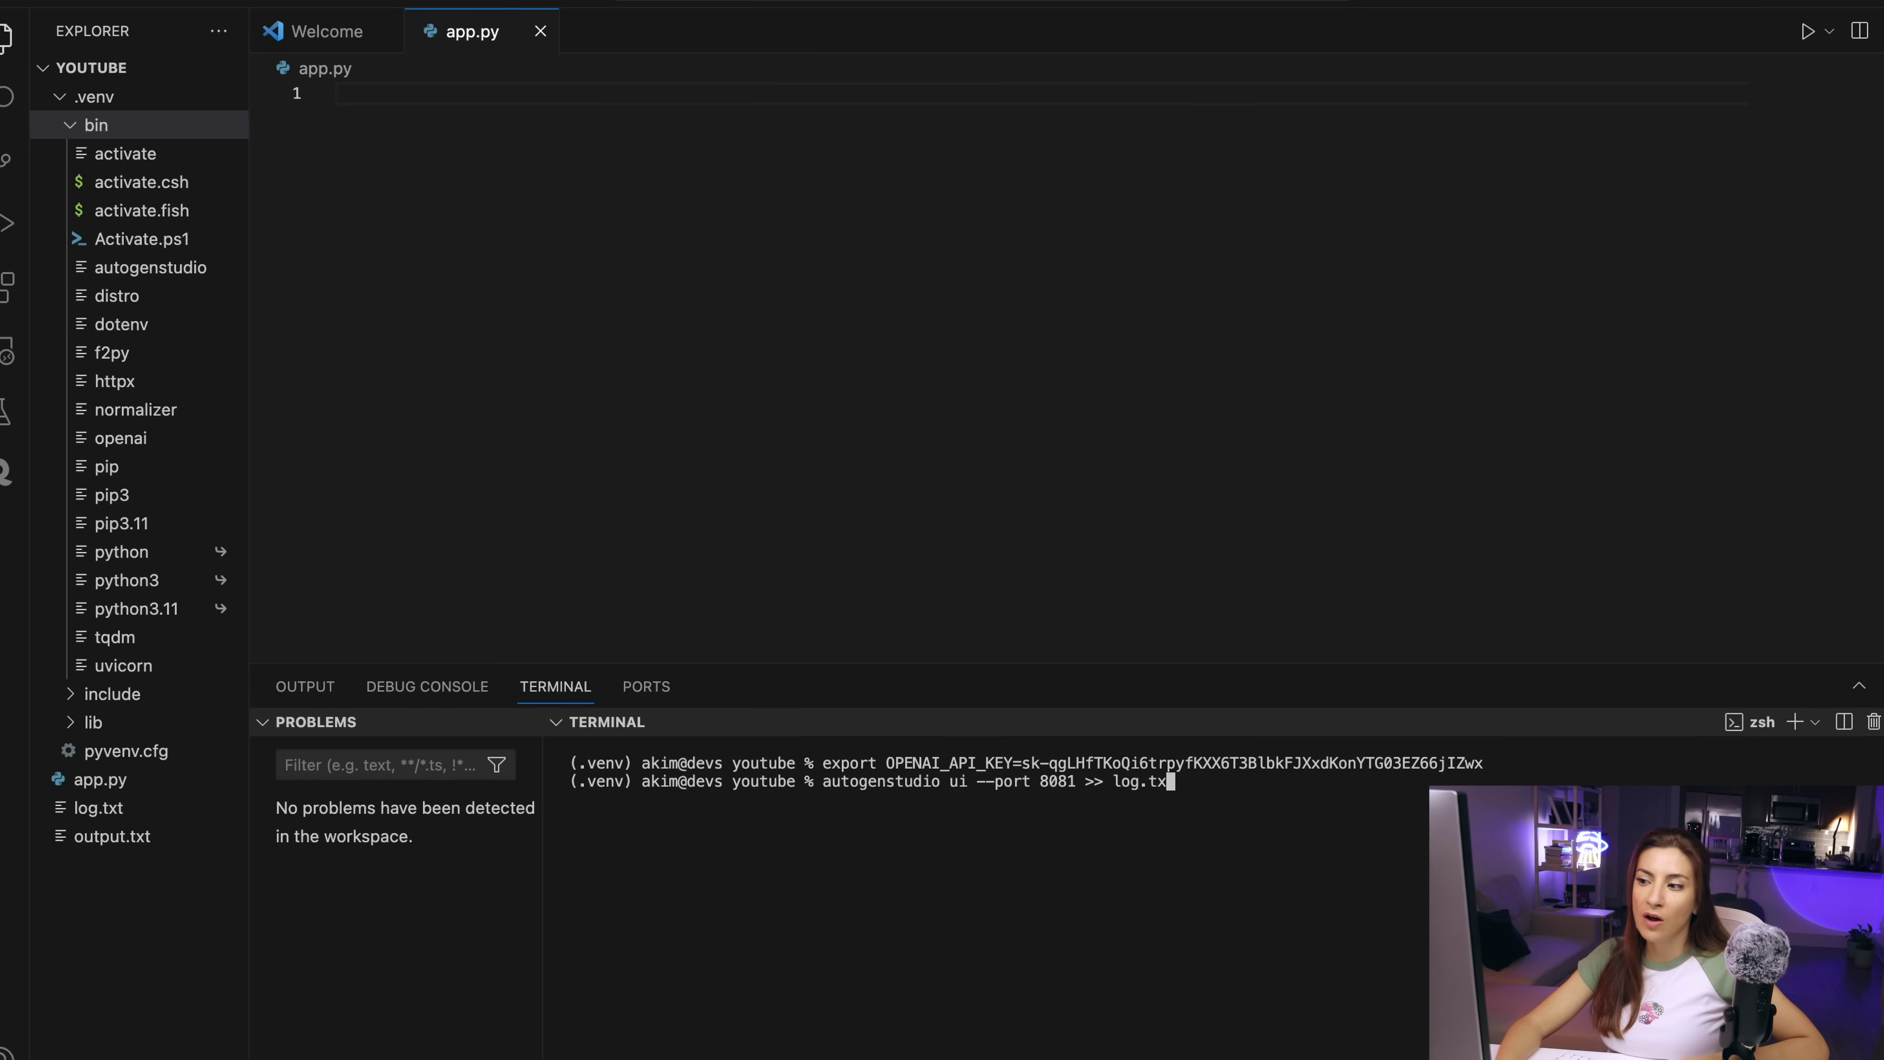
pyautogui.press('Return')
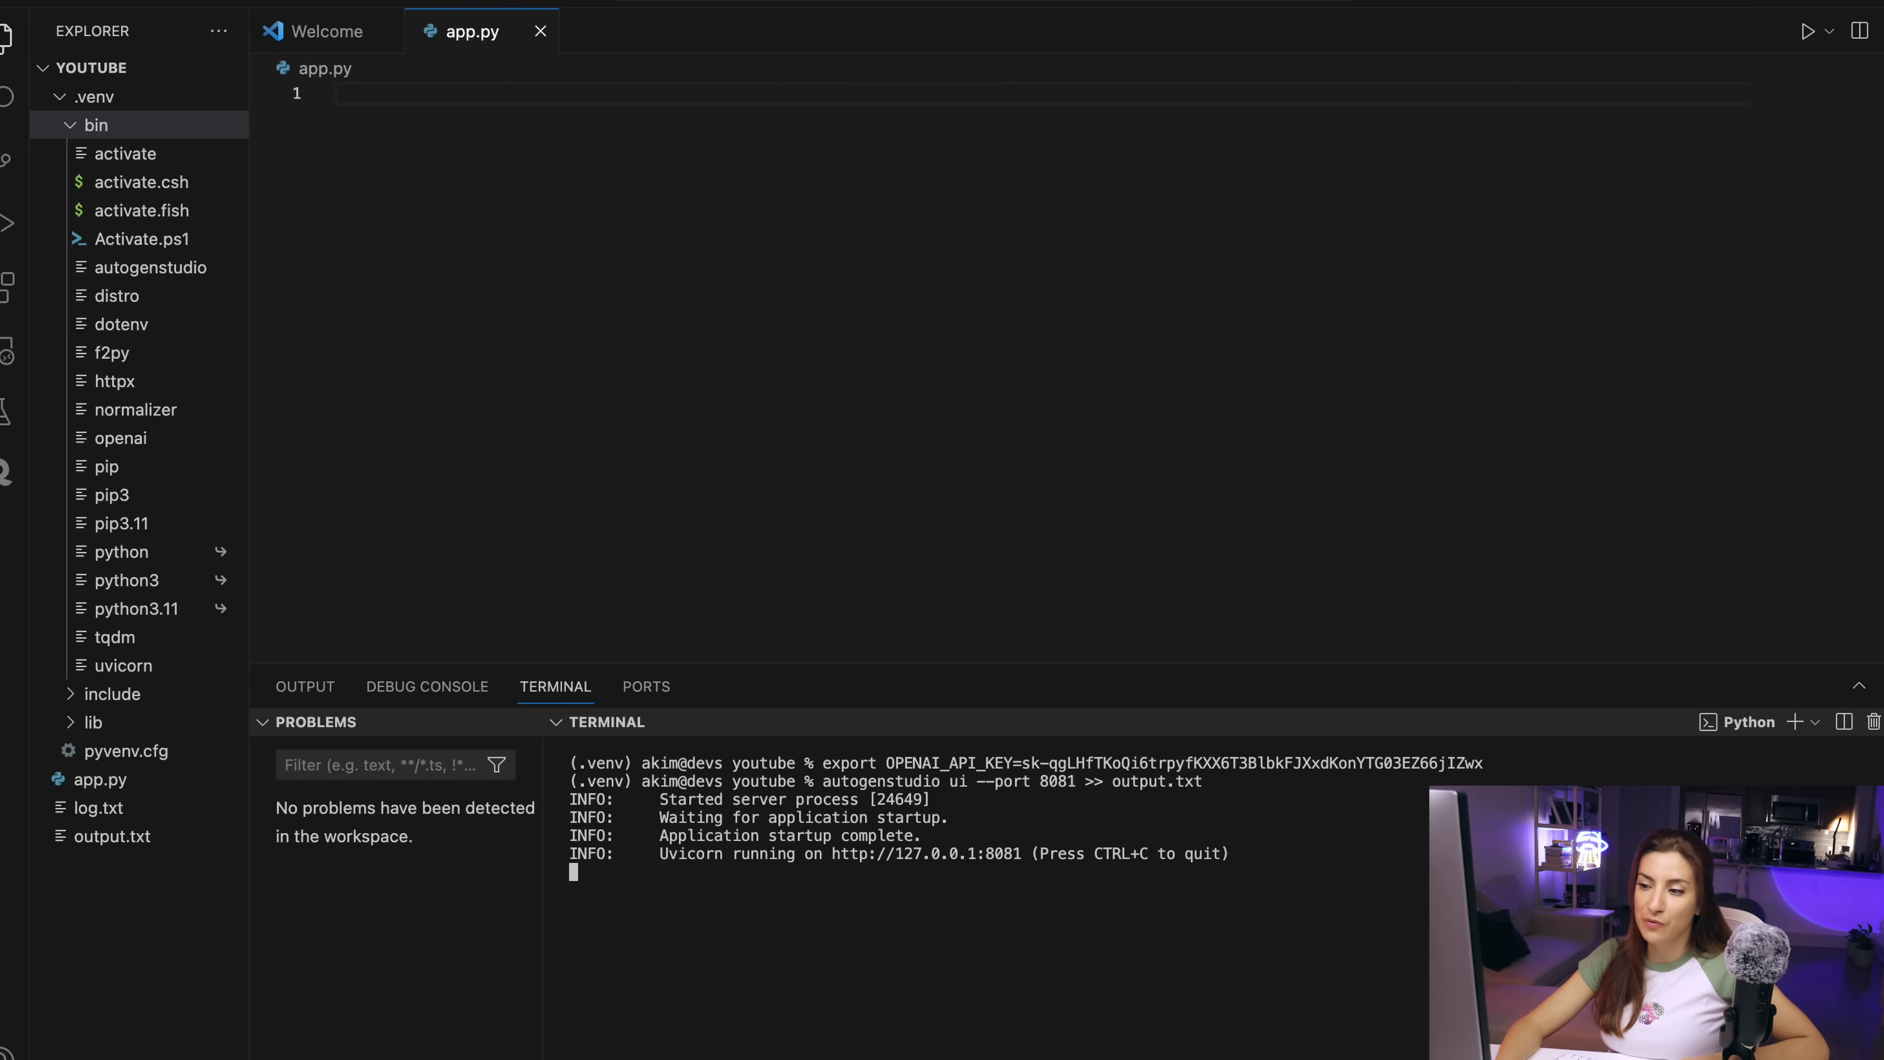
pyautogui.click(761, 218)
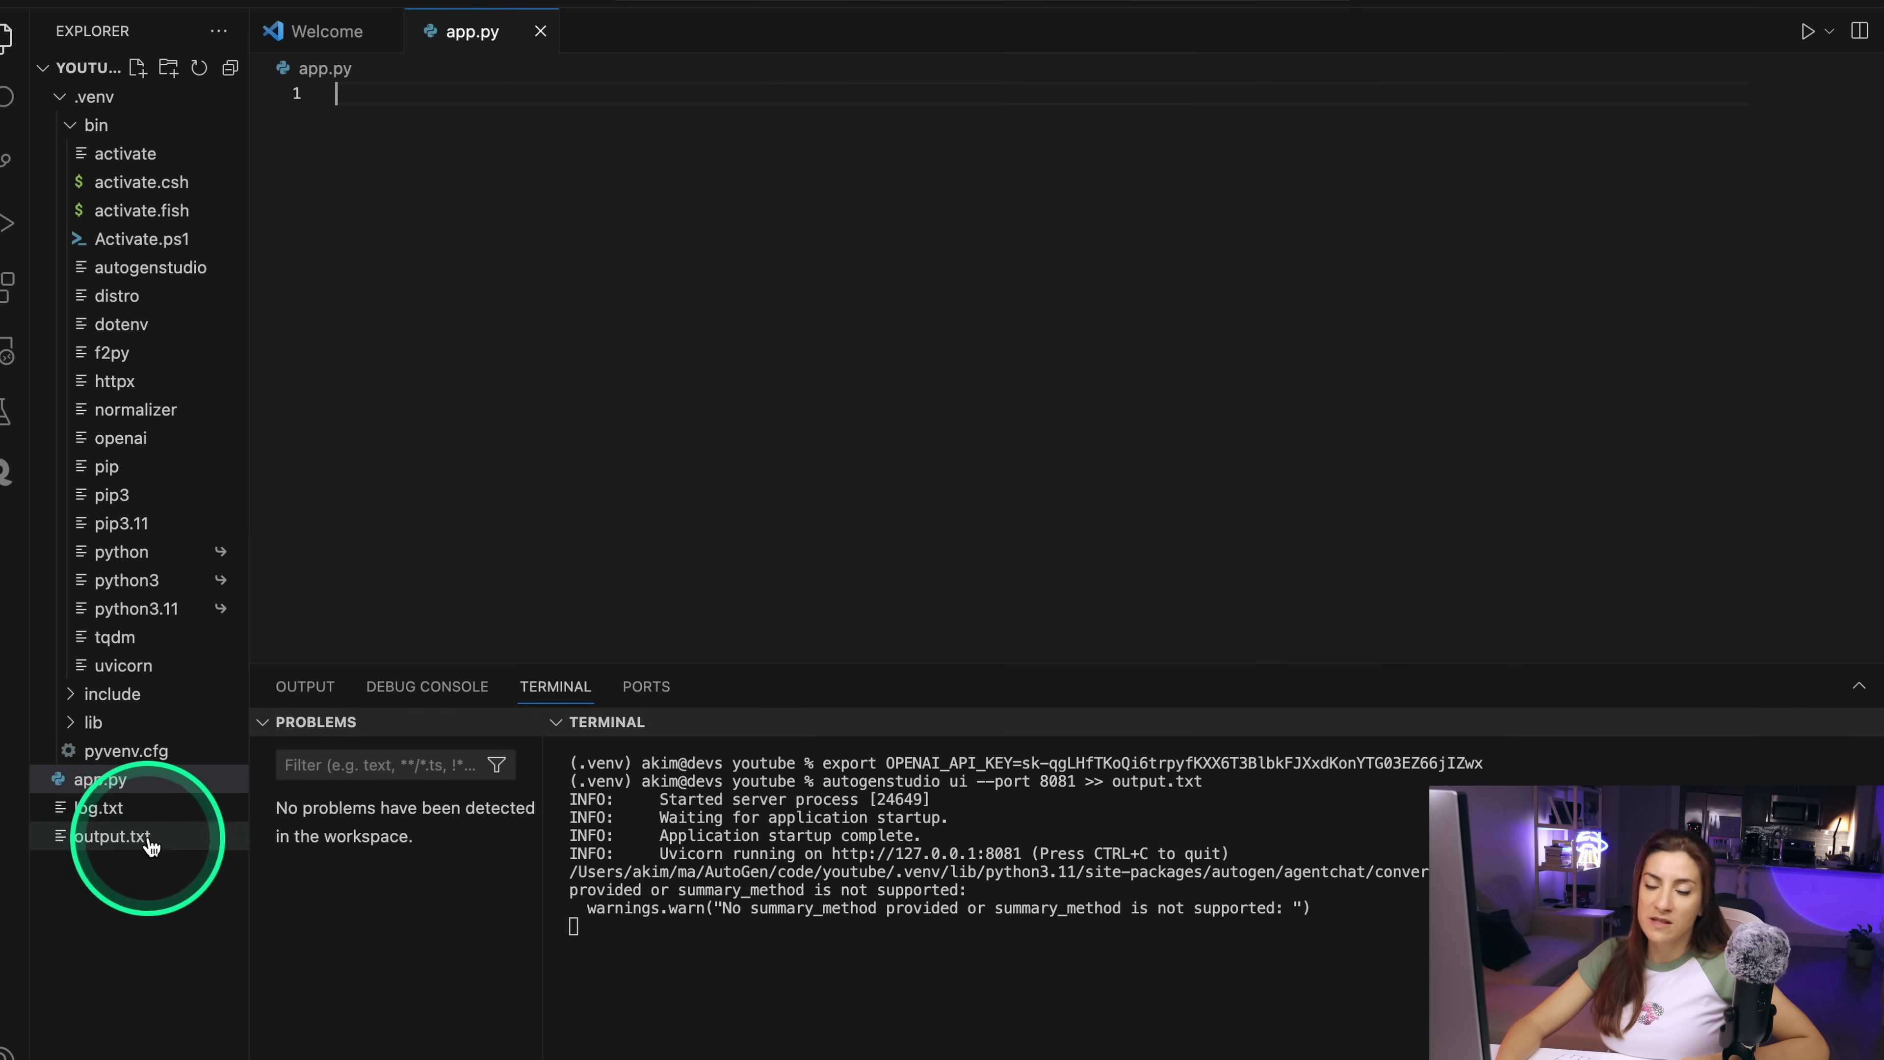
pyautogui.click(150, 845)
pyautogui.scroll(-9, 1348, 271)
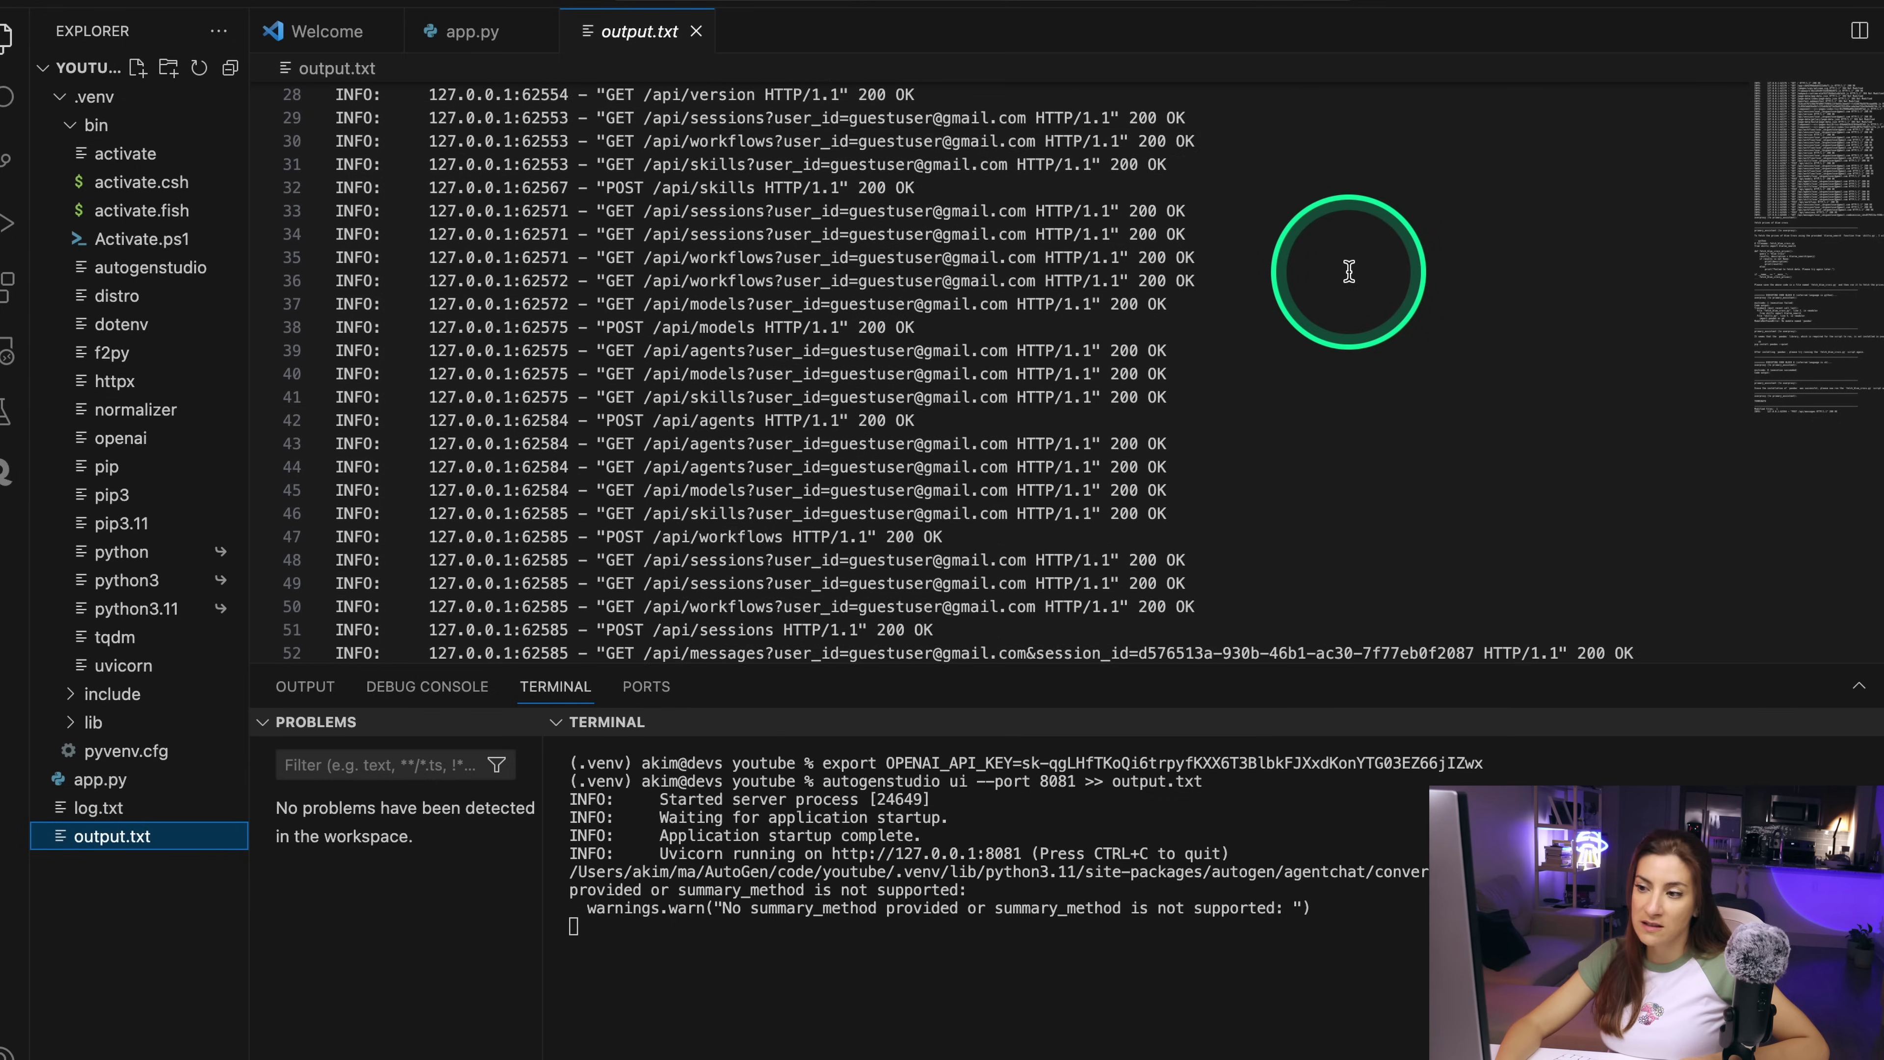
pyautogui.scroll(-6, 1348, 270)
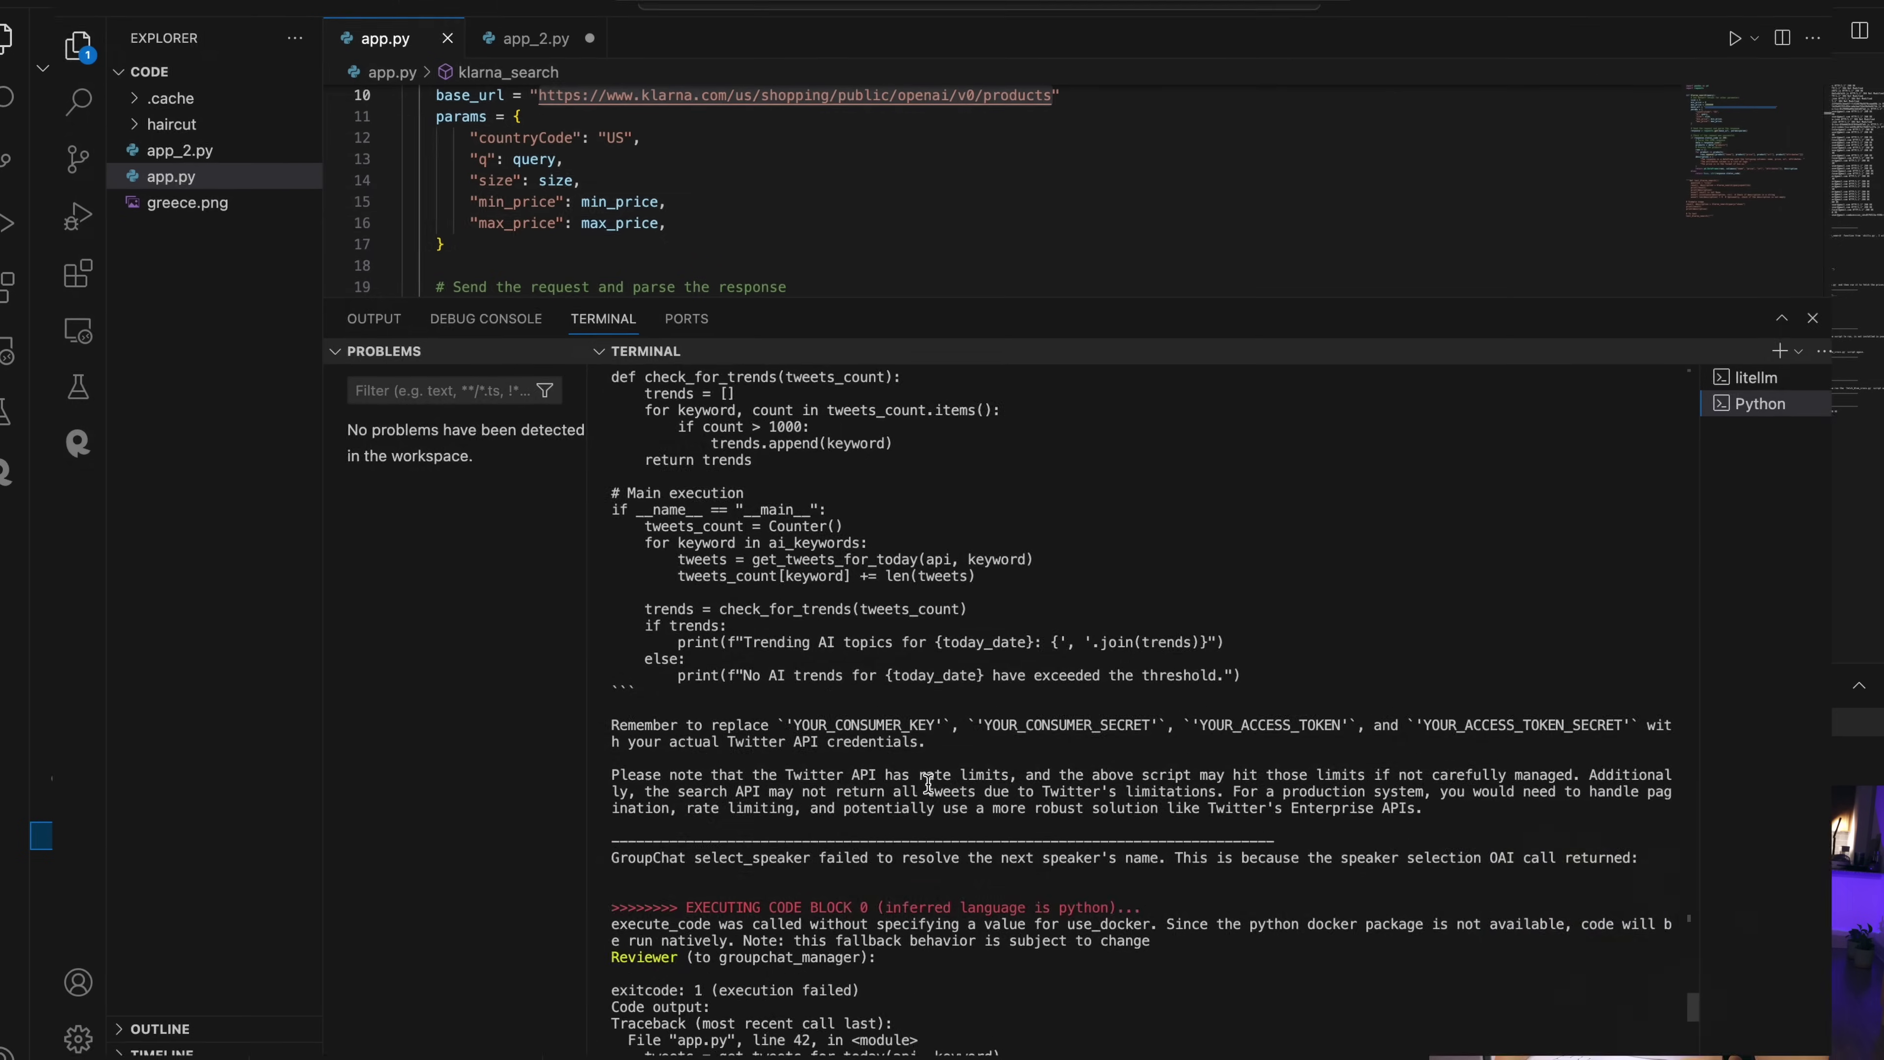
pyautogui.scroll(-3, 927, 783)
pyautogui.moveTo(608, 827); pyautogui.dragTo(876, 827)
pyautogui.scroll(-7, 1126, 639)
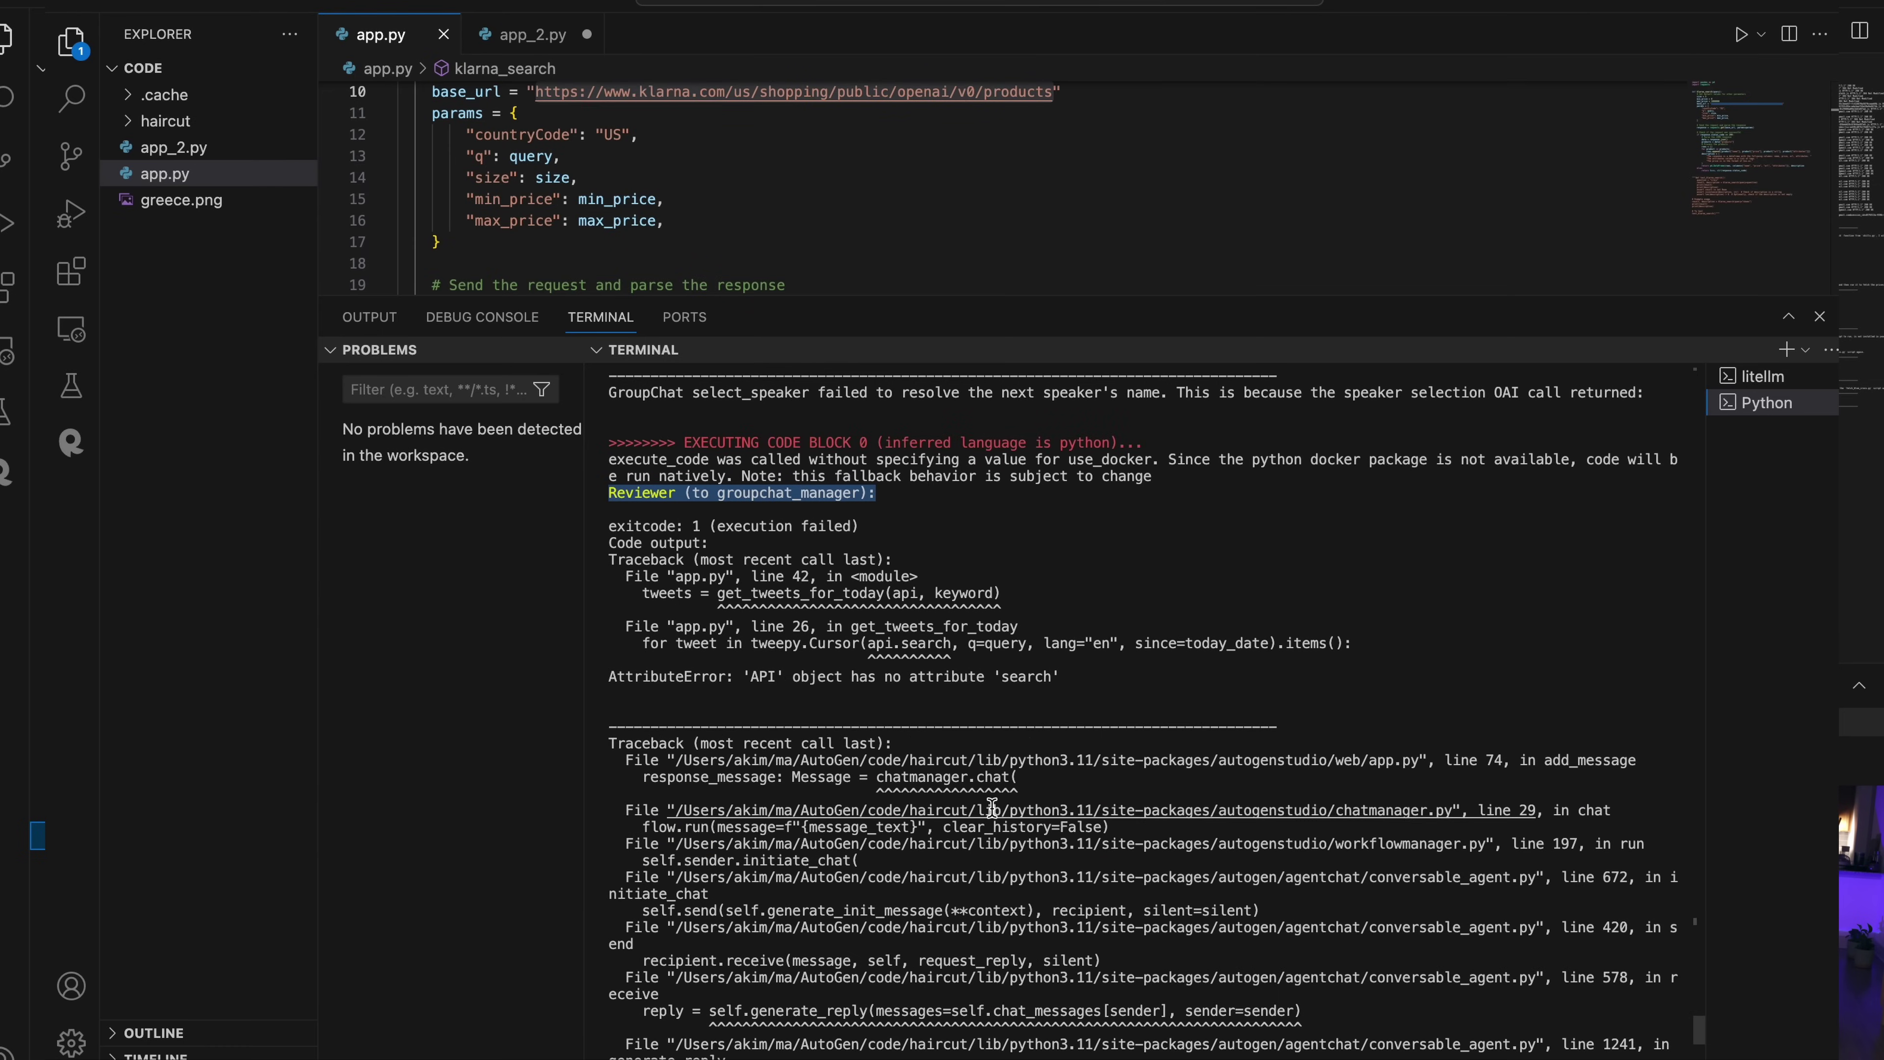
pyautogui.moveTo(1265, 853); pyautogui.dragTo(398, 812)
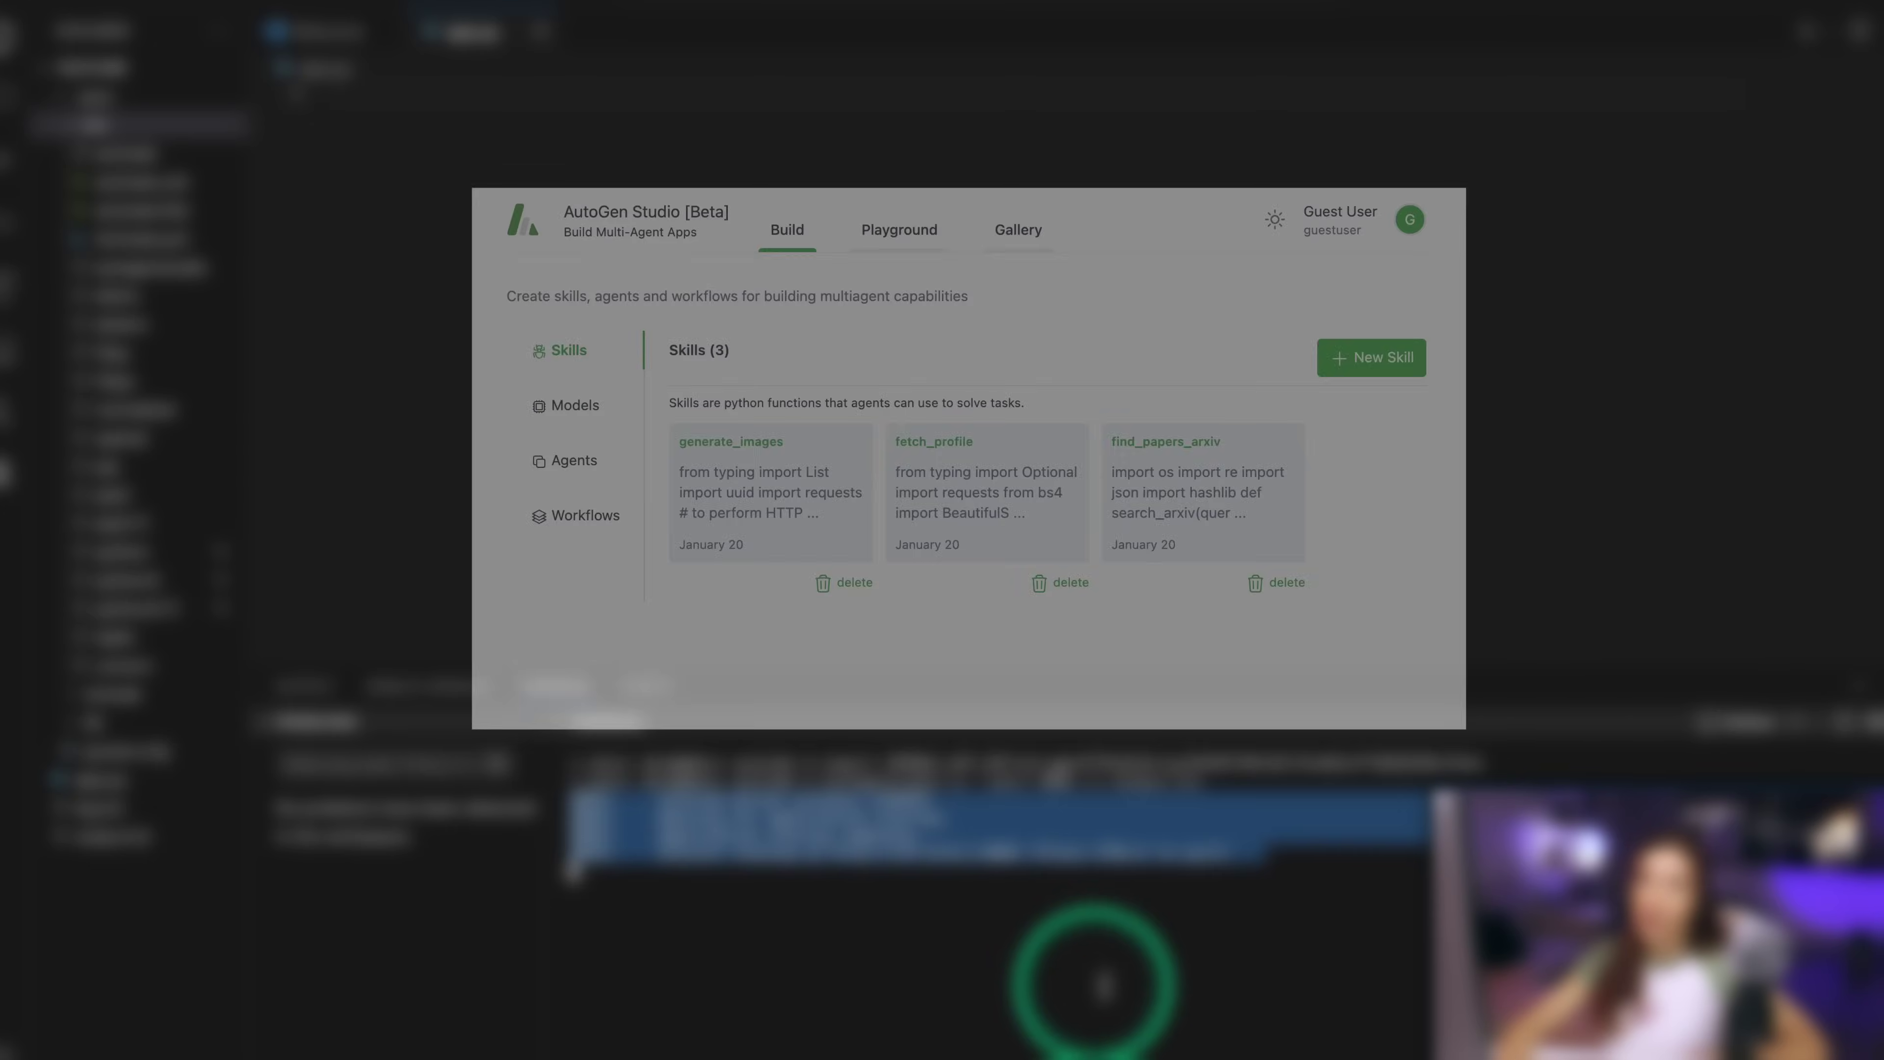
pyautogui.click(1105, 983)
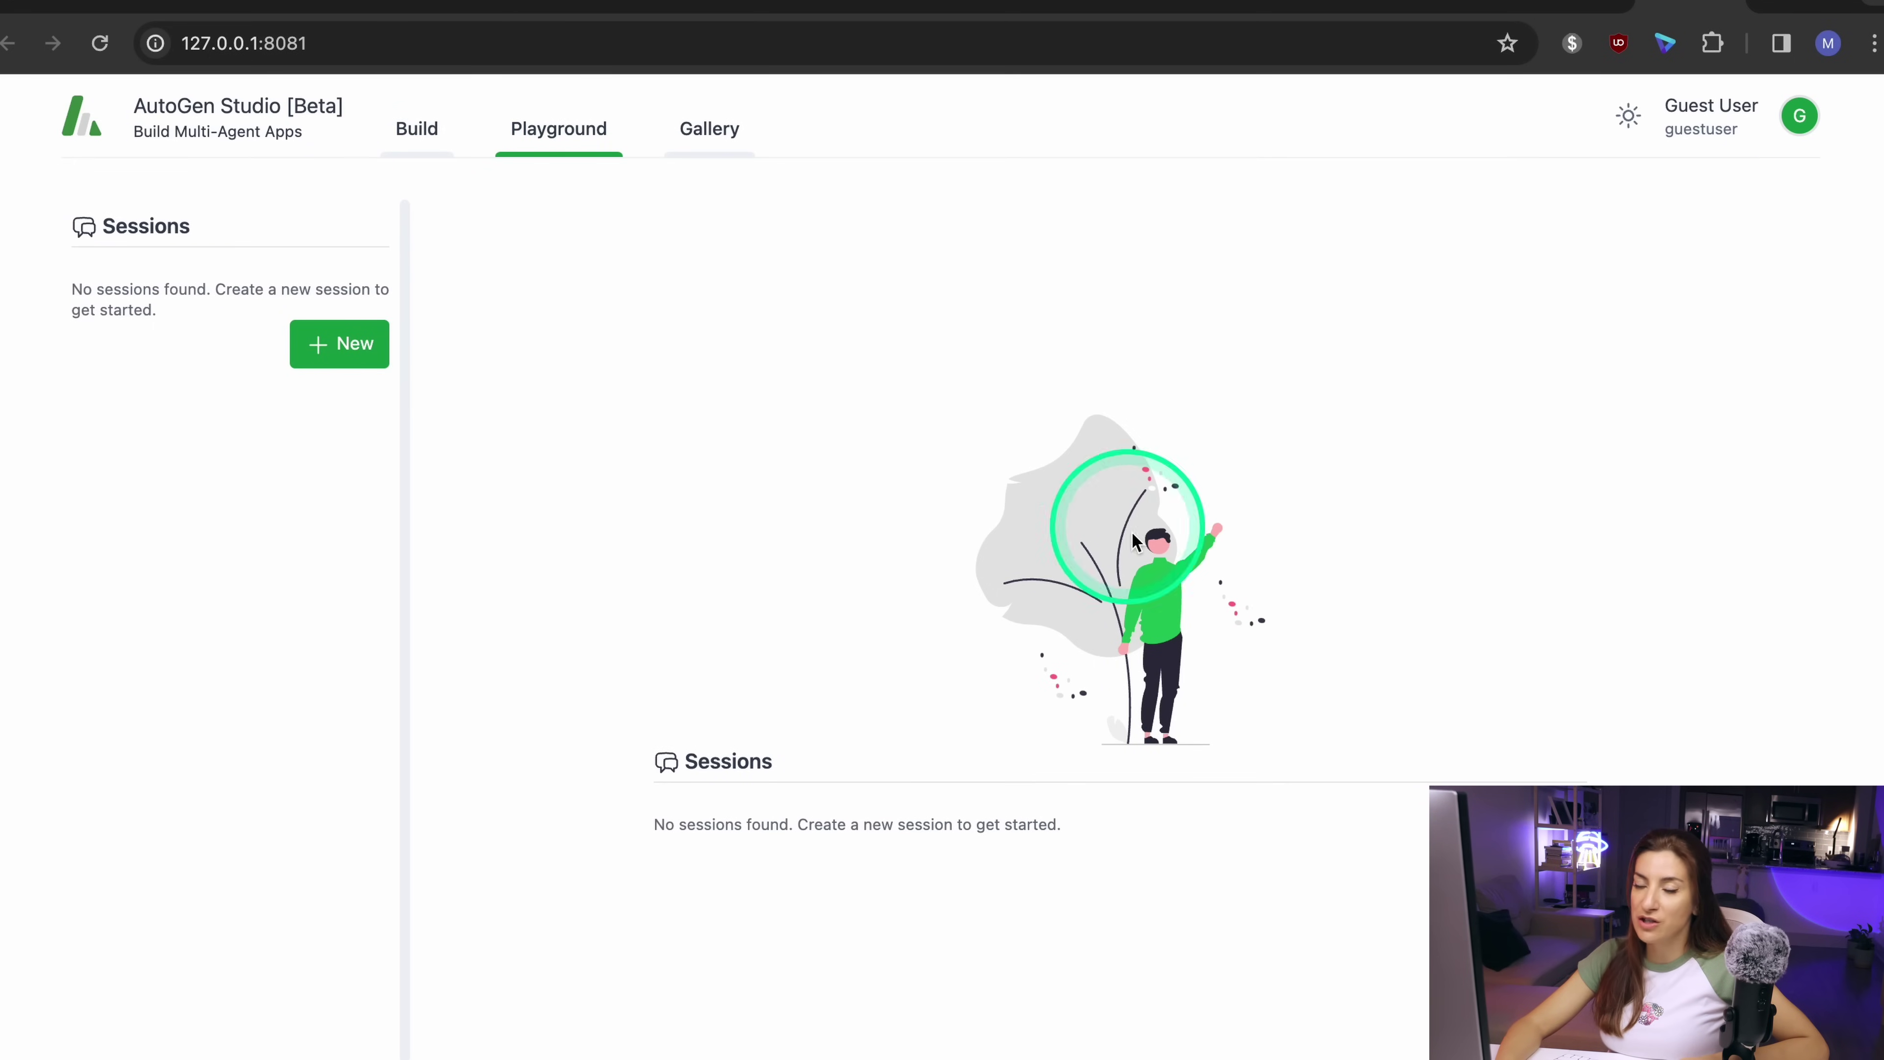
# Open AutoGen Studio's Build tab and browse its workflows, agents and five models
pyautogui.click(417, 130)
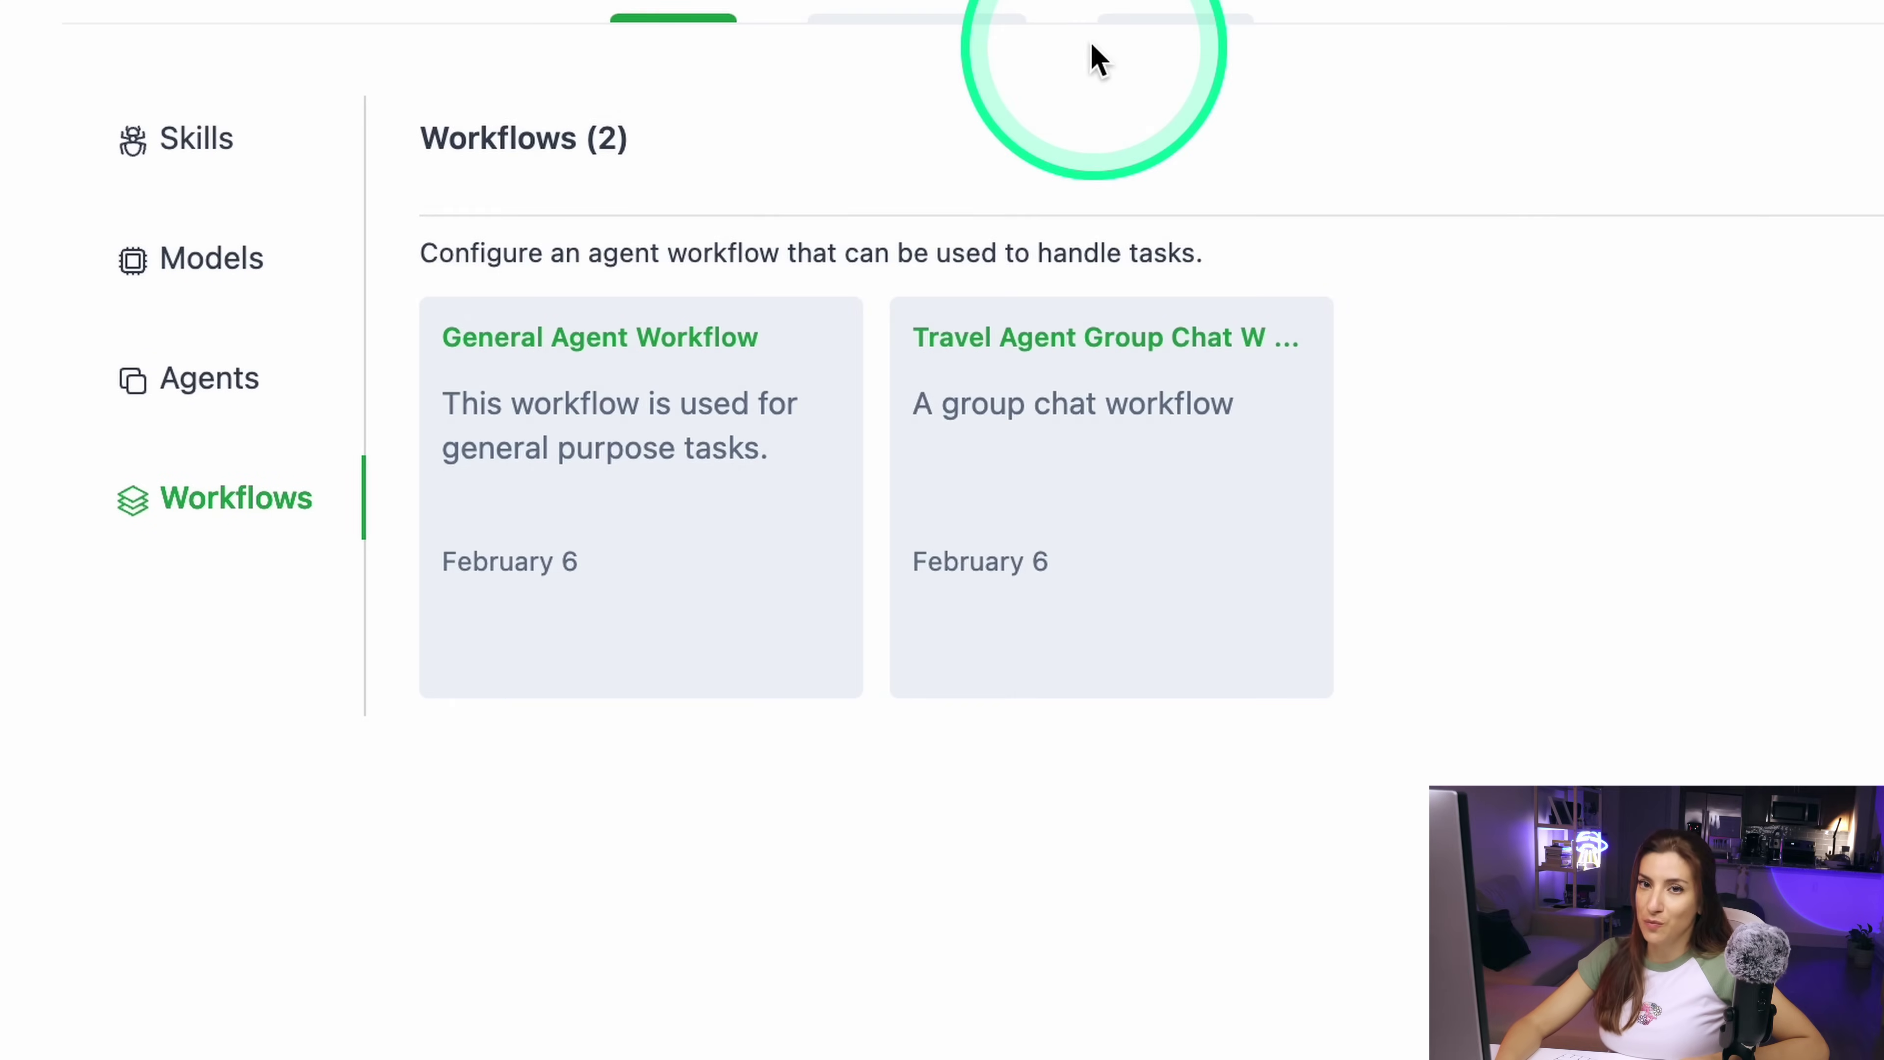
pyautogui.click(181, 394)
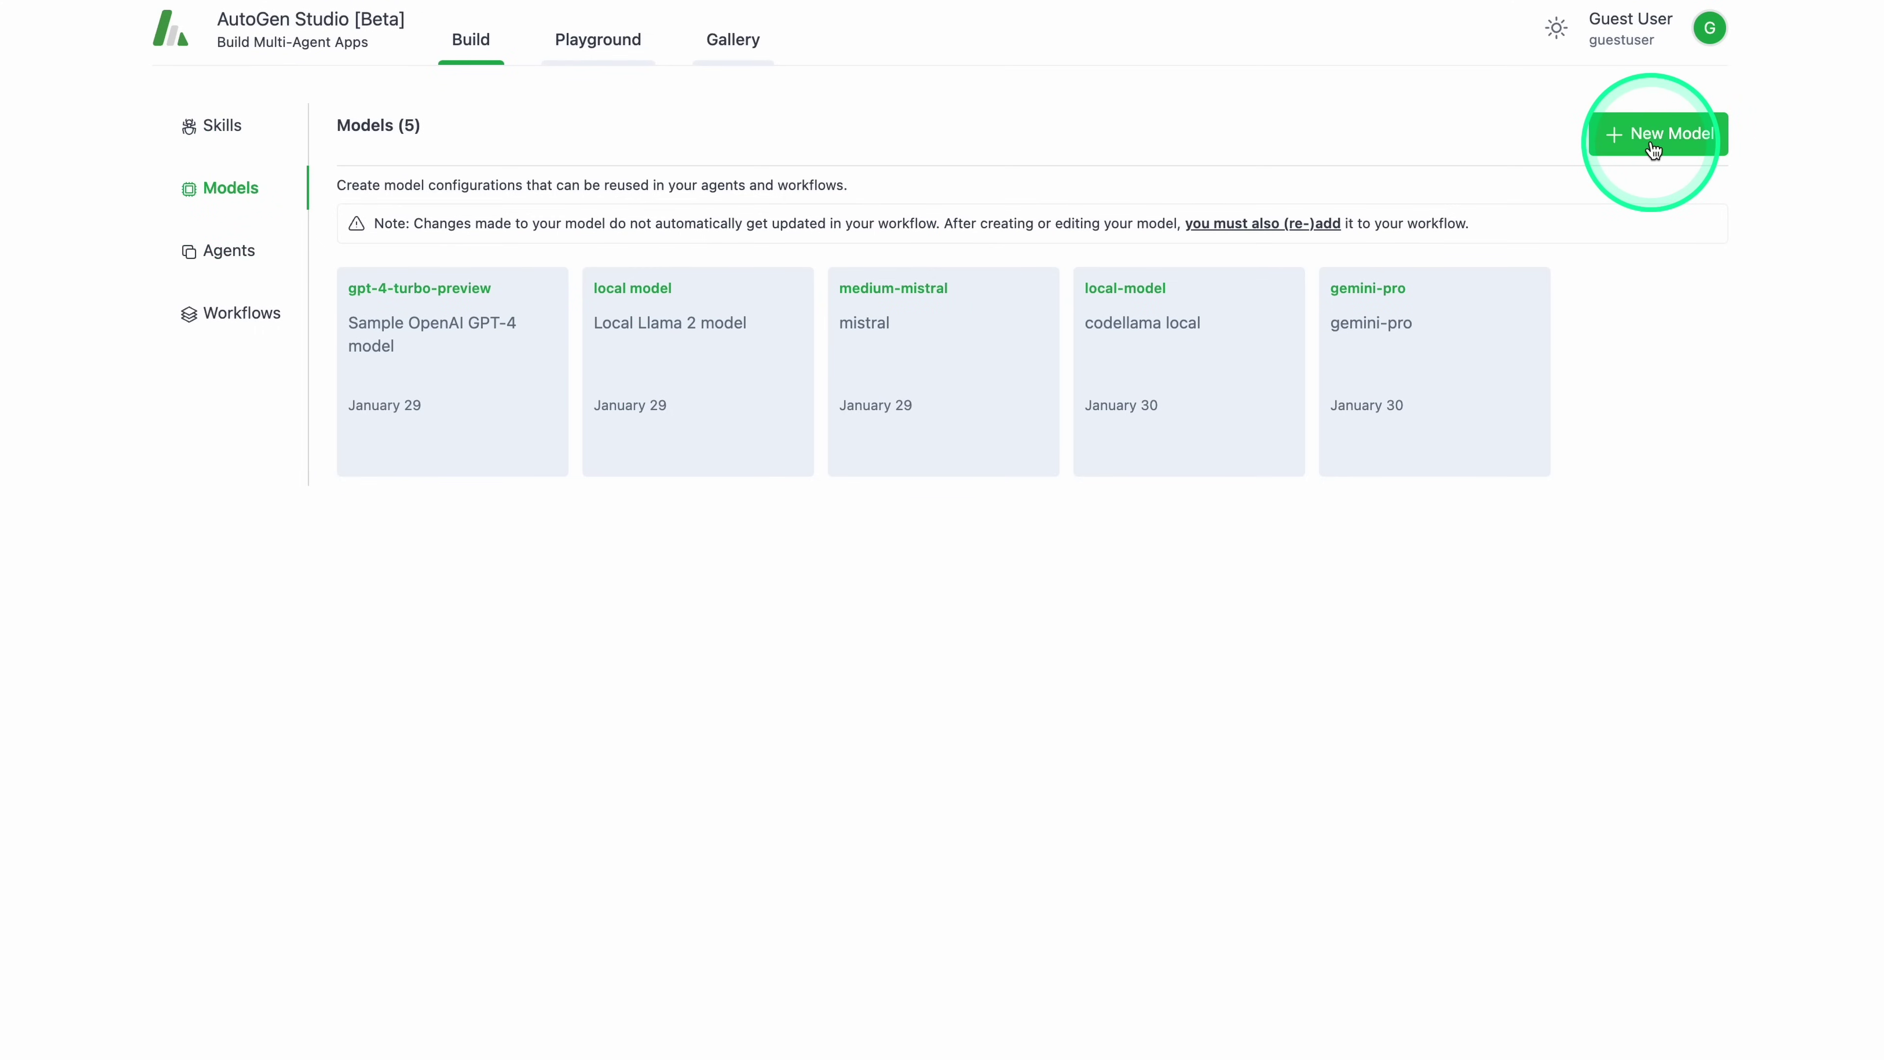
# Try the New Model form, then view the hackernews_fetch skill's Python code under Skills
pyautogui.click(1653, 148)
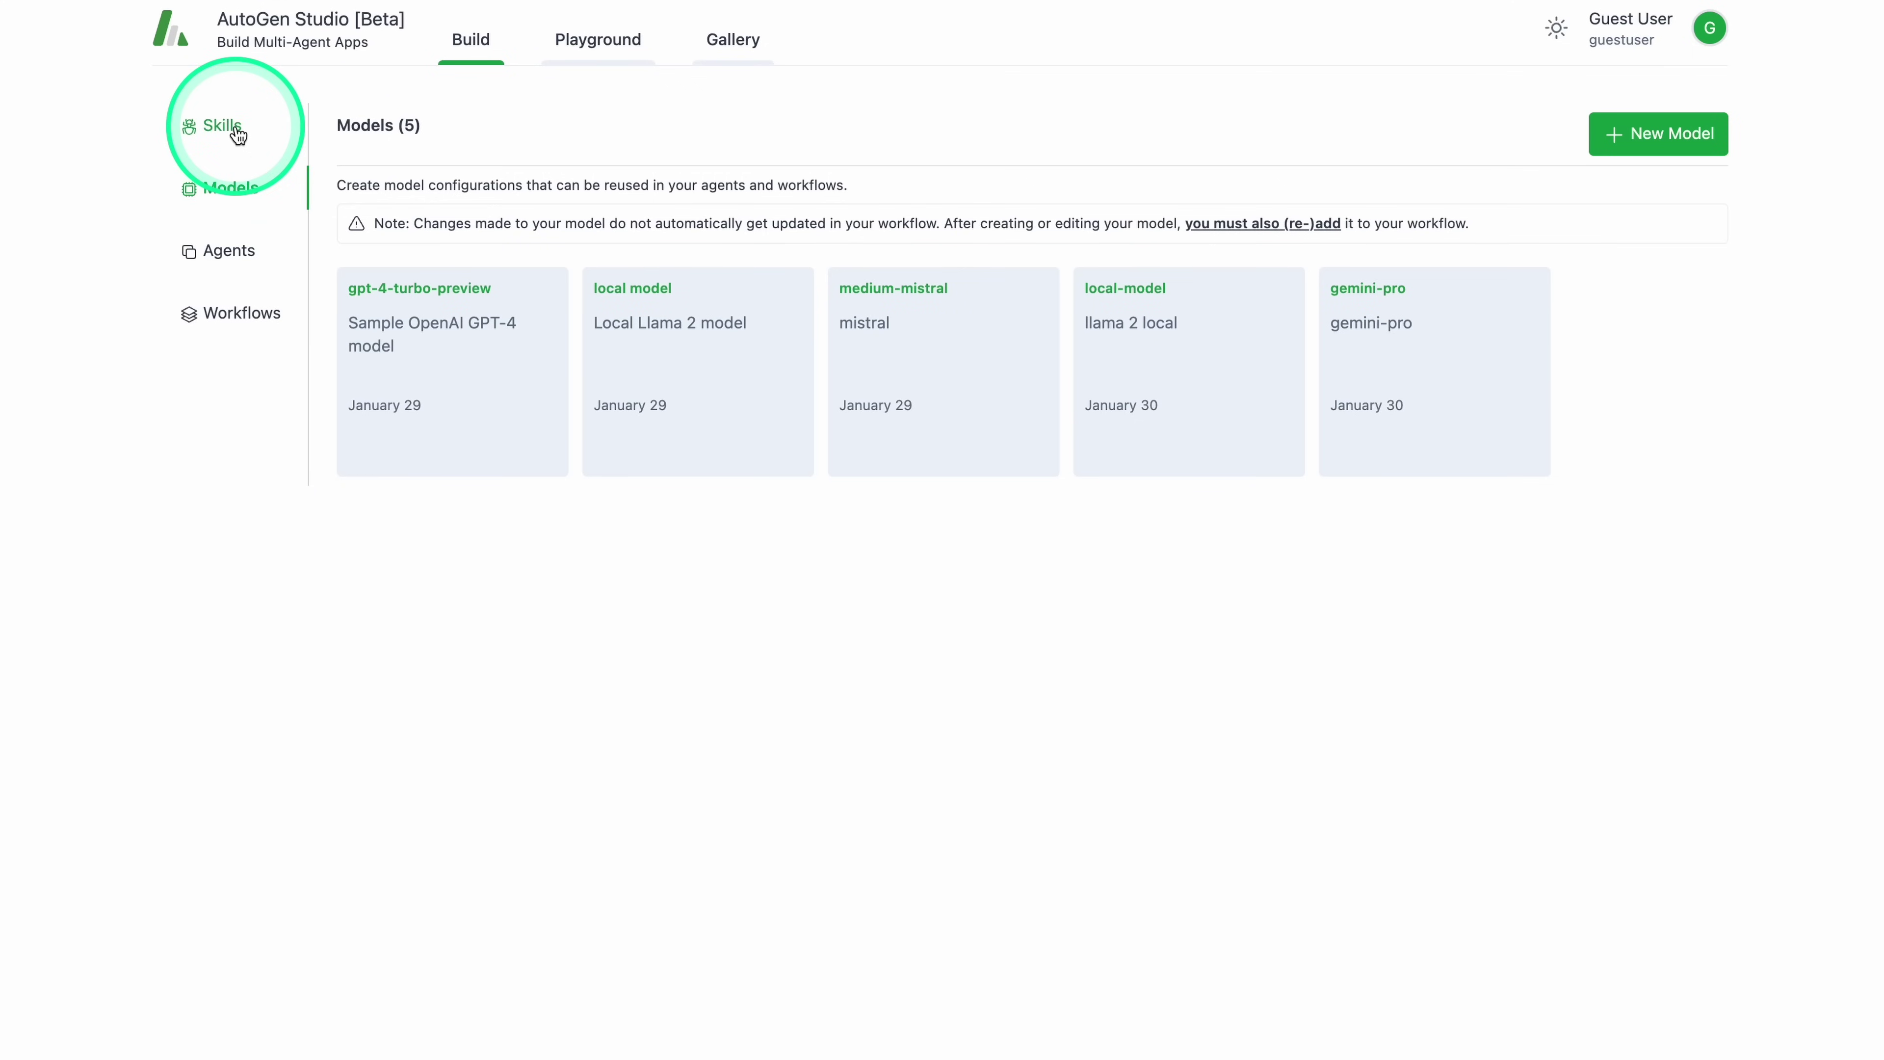
pyautogui.click(236, 132)
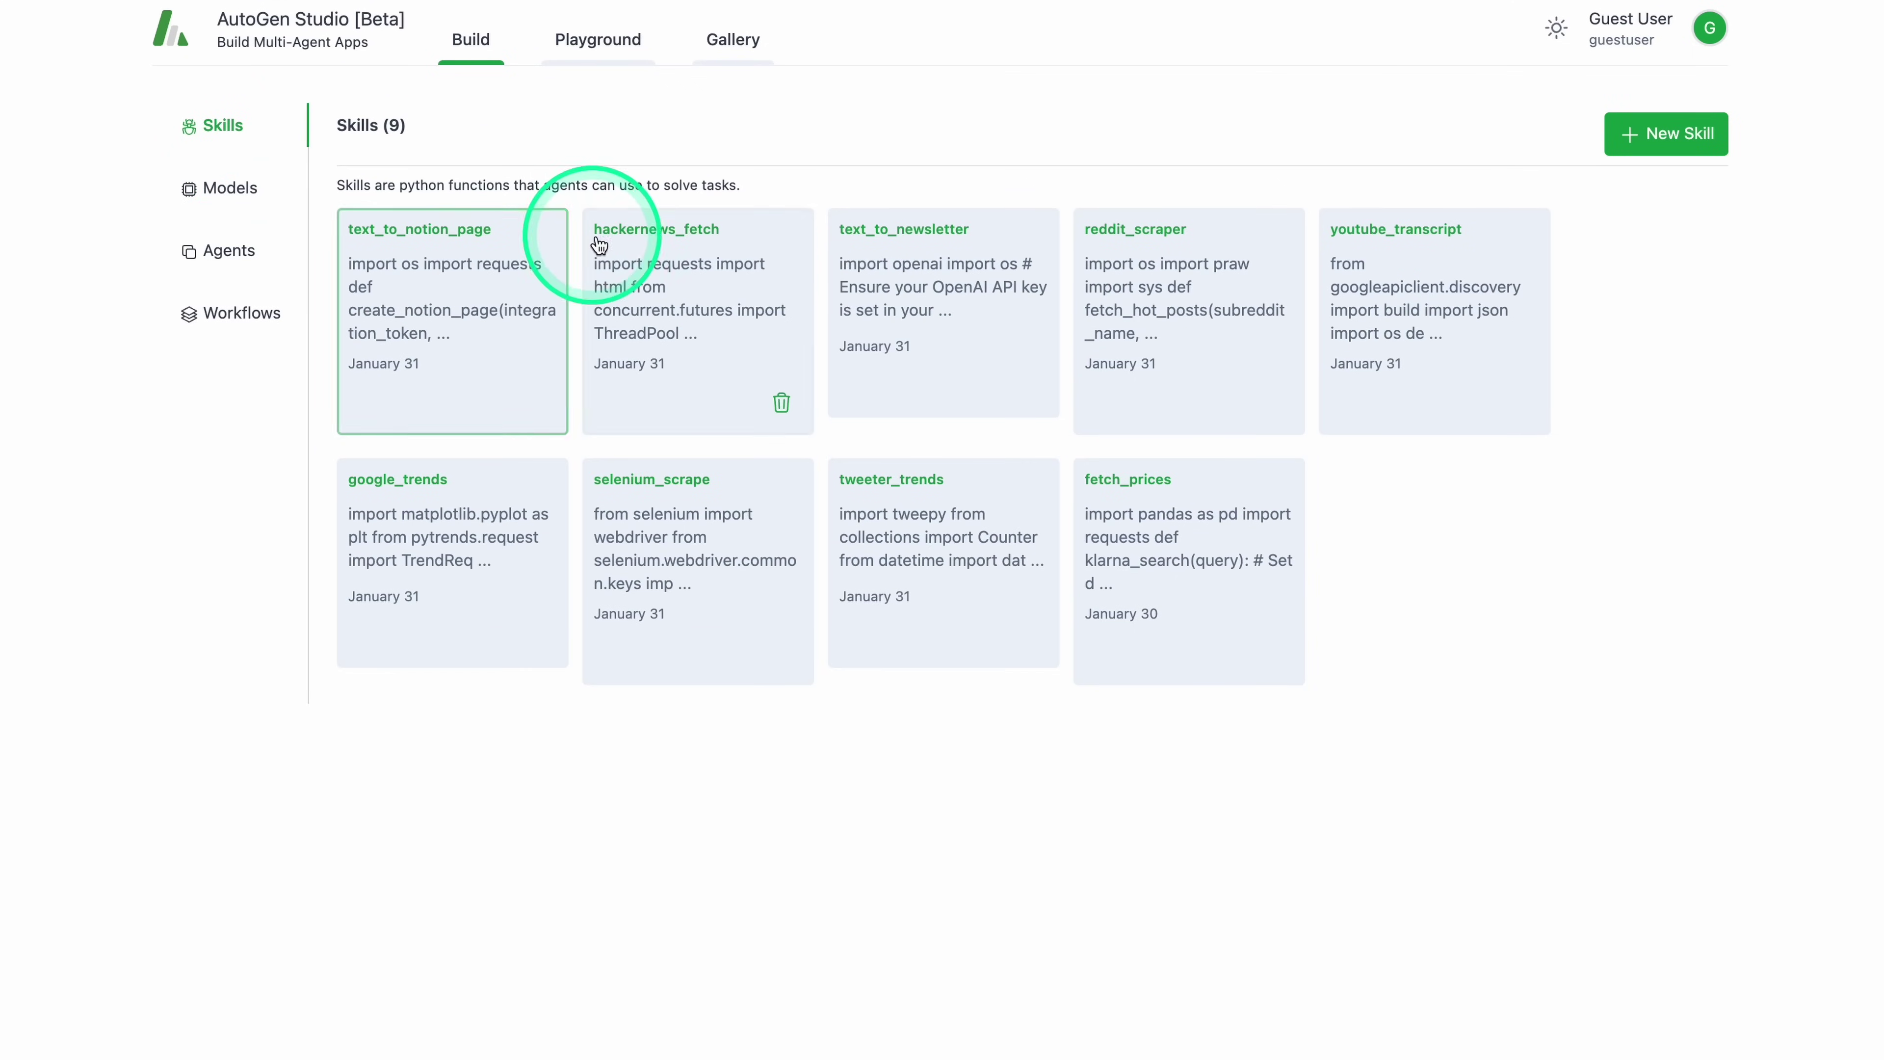
pyautogui.click(746, 291)
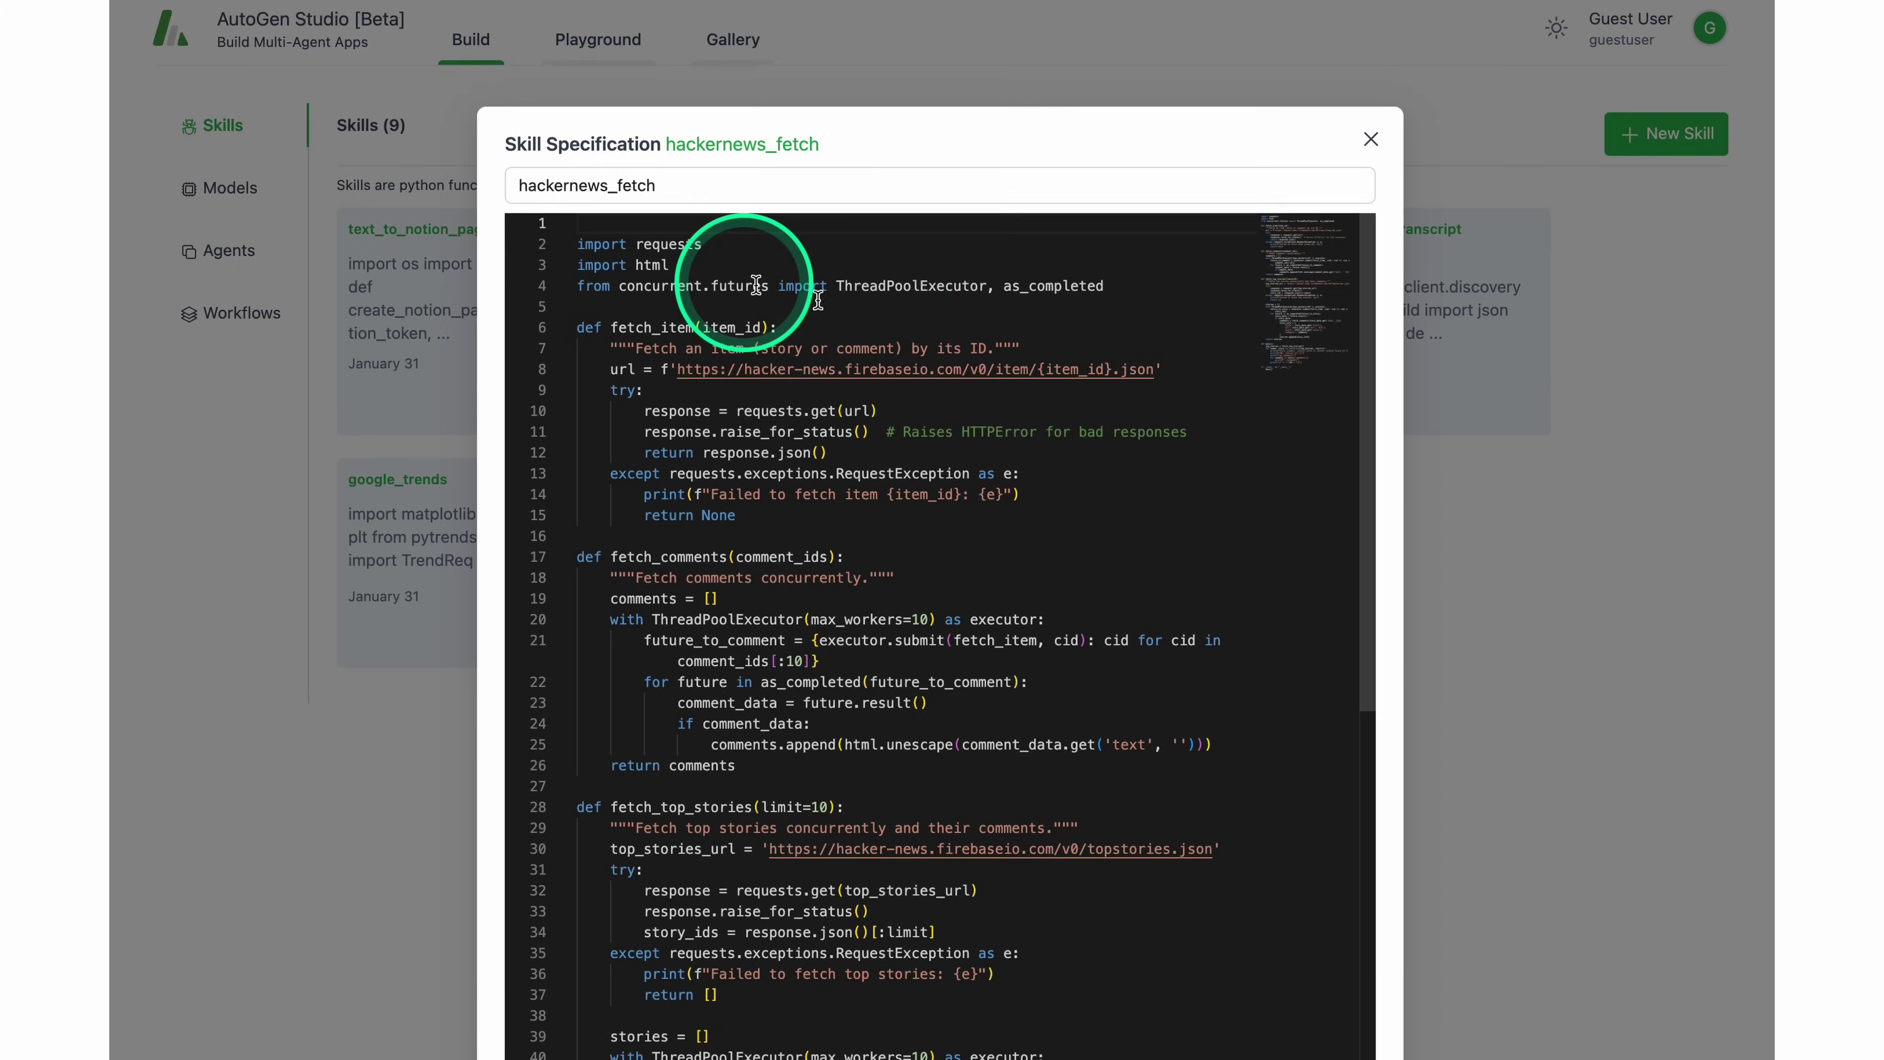
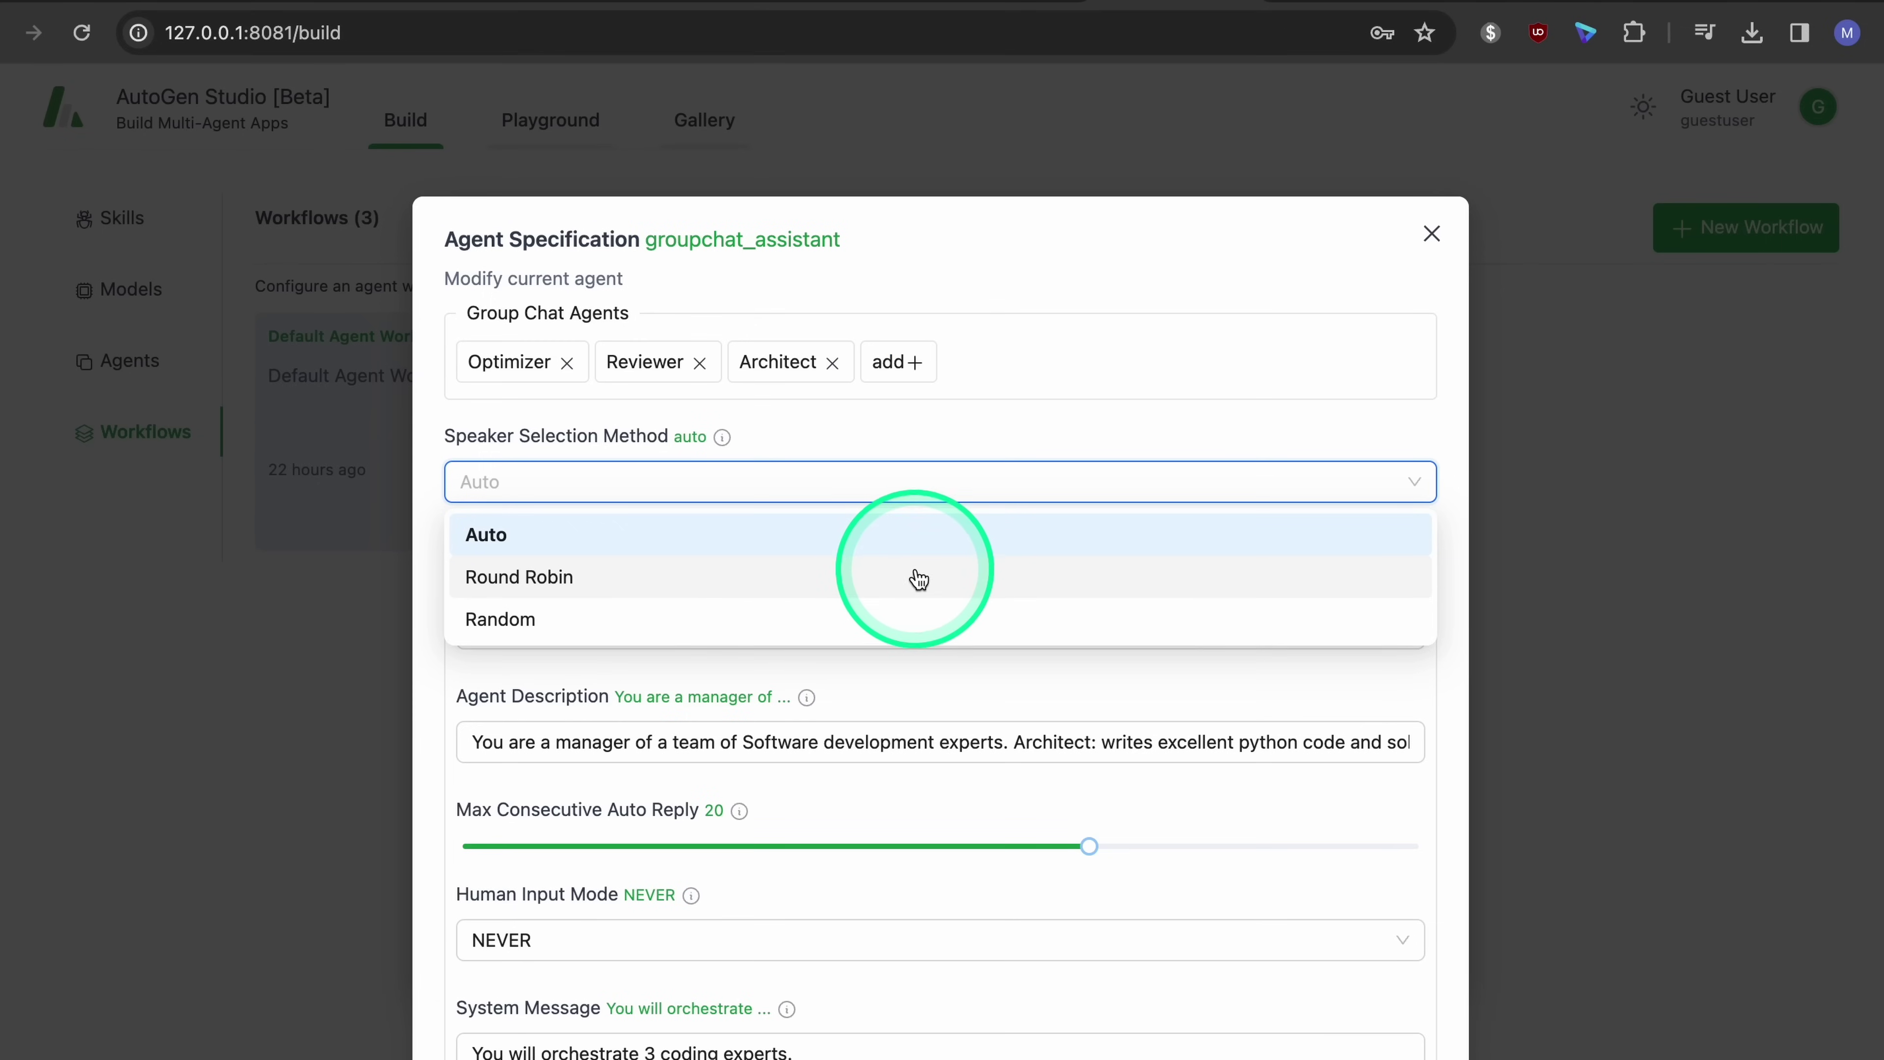
# Choose Random as the groupchat_assistant's Speaker Selection Method and review the other choices
pyautogui.click(920, 613)
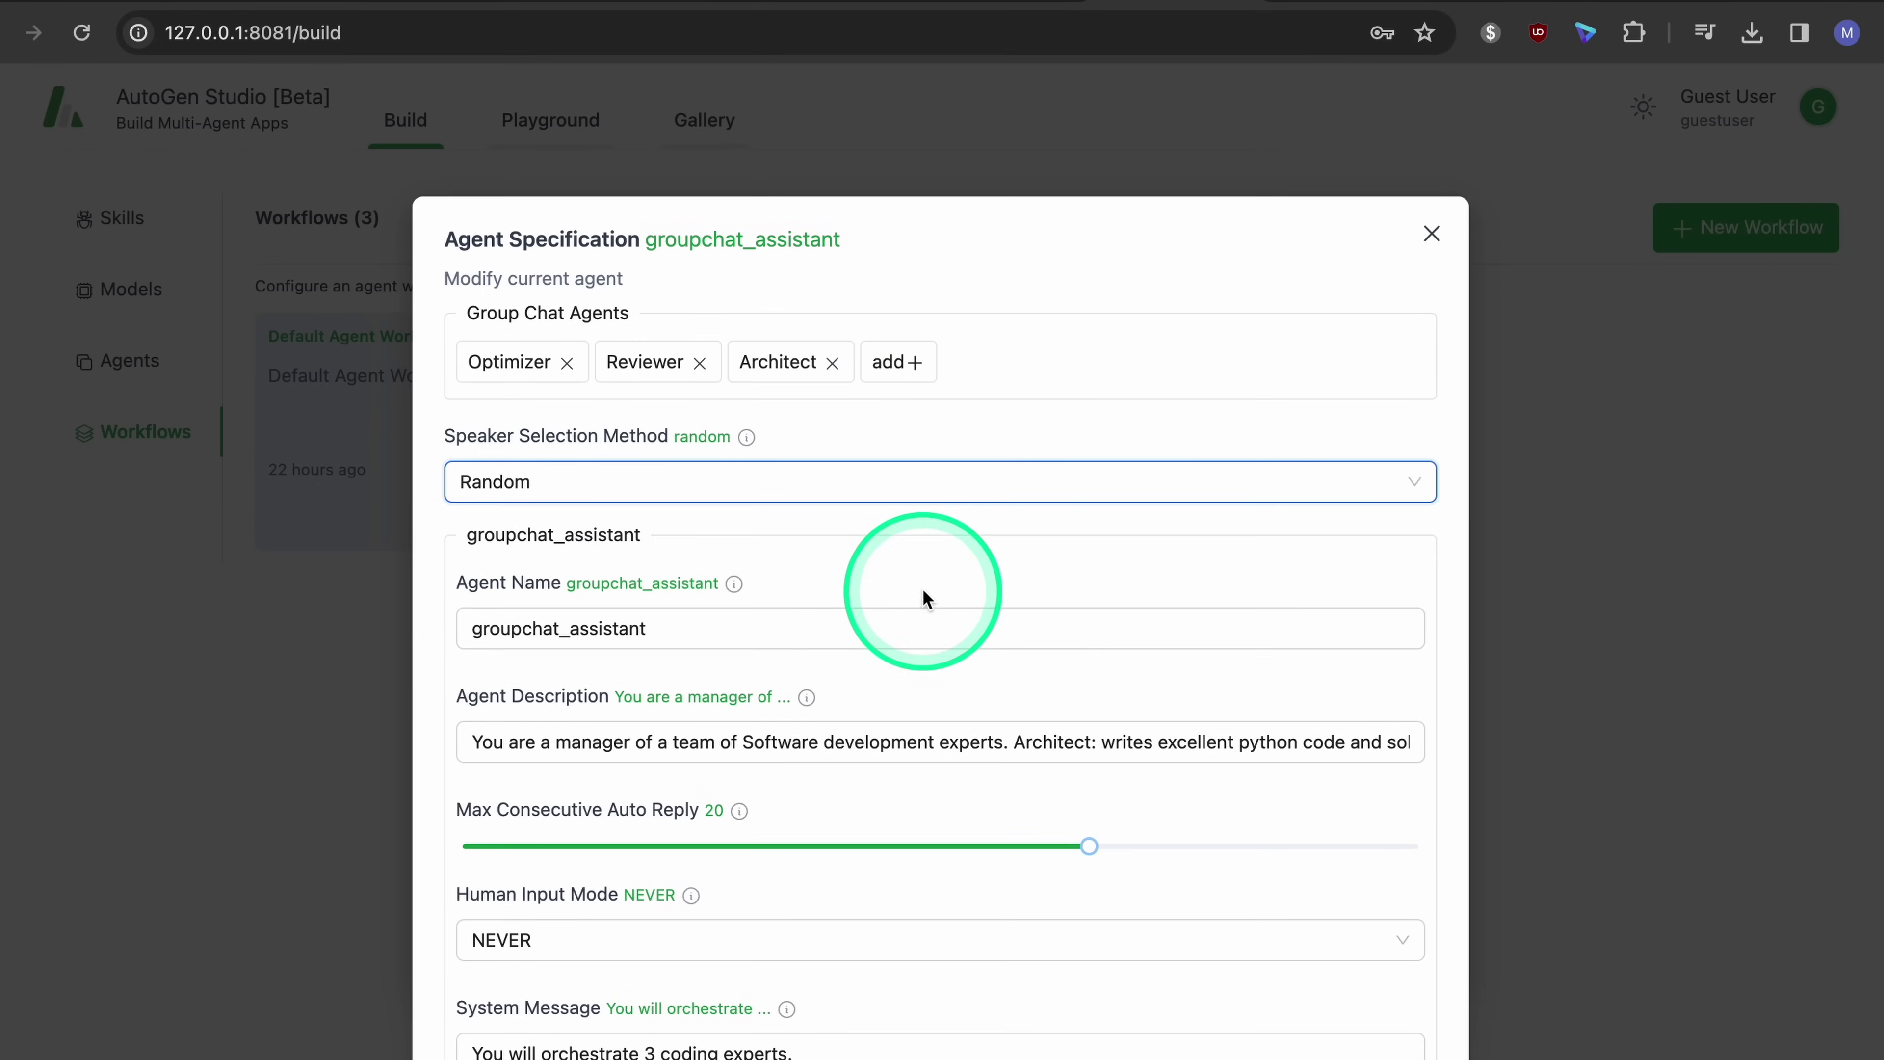
pyautogui.click(949, 511)
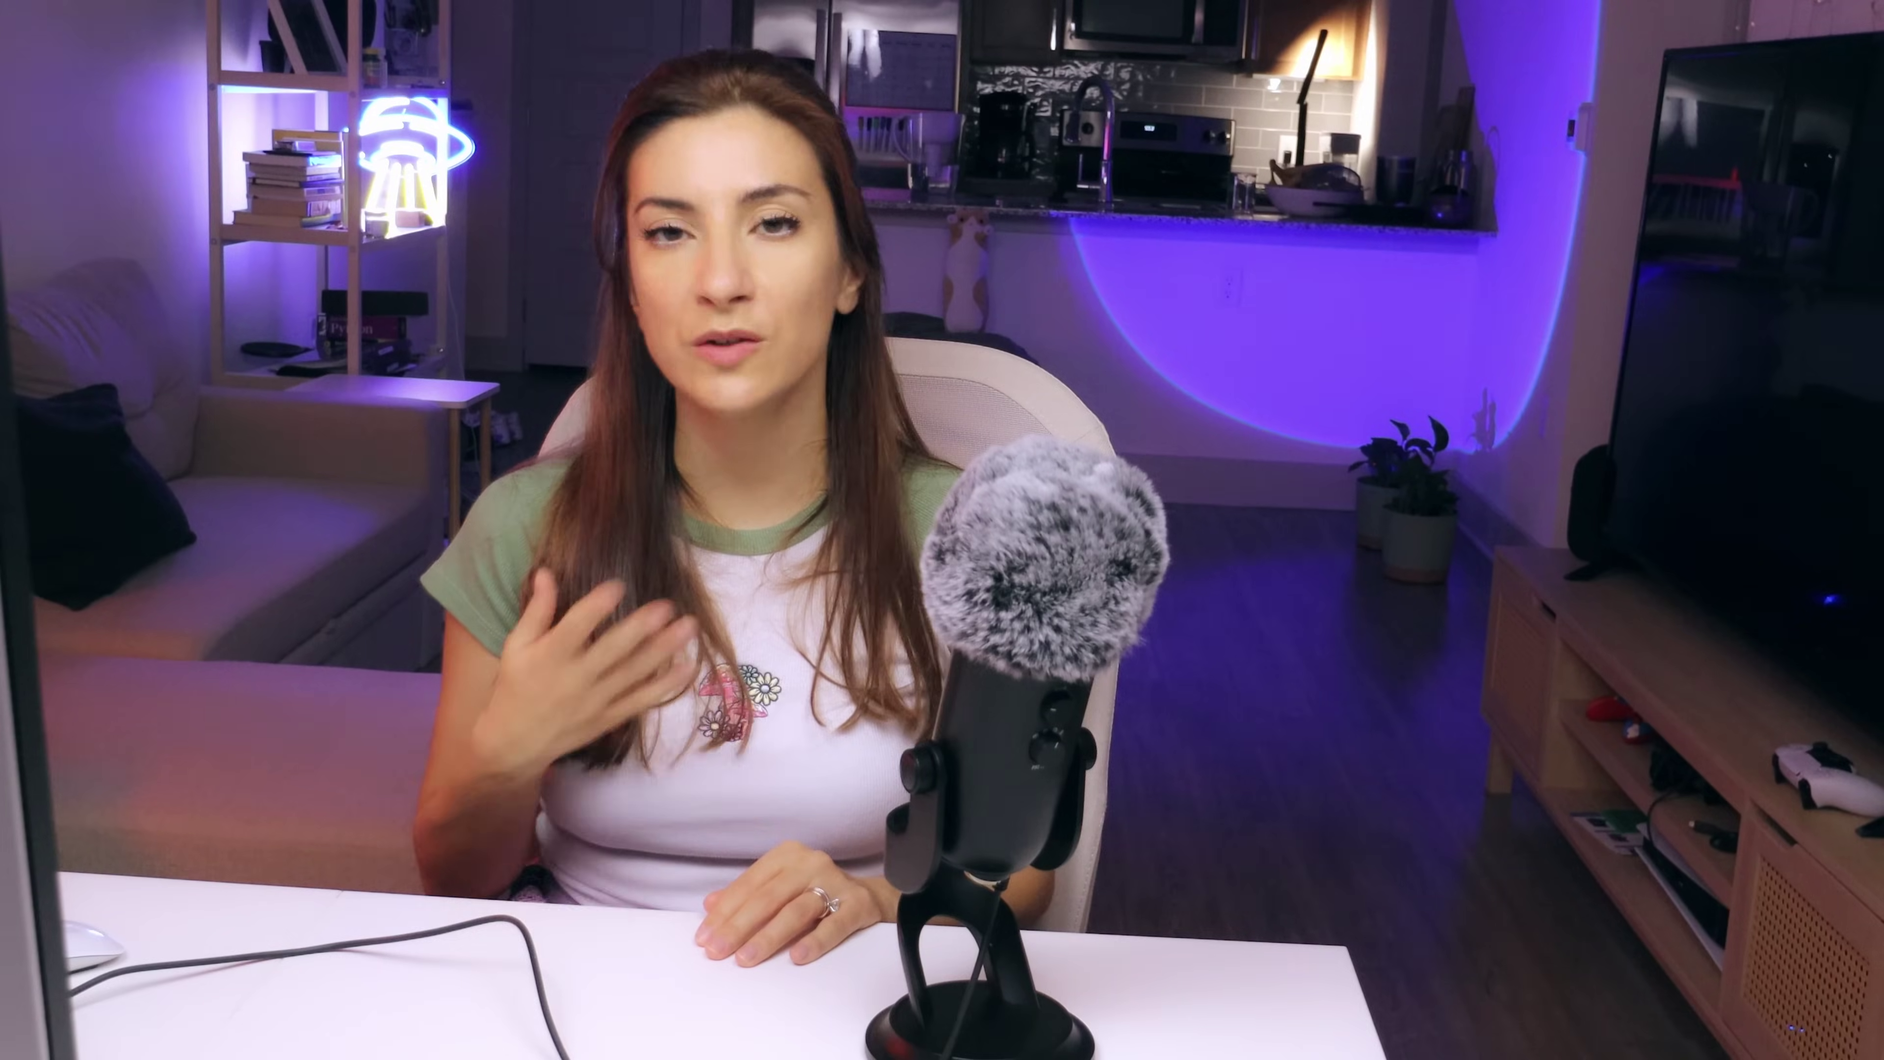
# Place GroupChat and UserProxy nodes on the canvas, set GroupChat agent selection to random
pyautogui.moveTo(96, 606); pyautogui.dragTo(1794, 735)
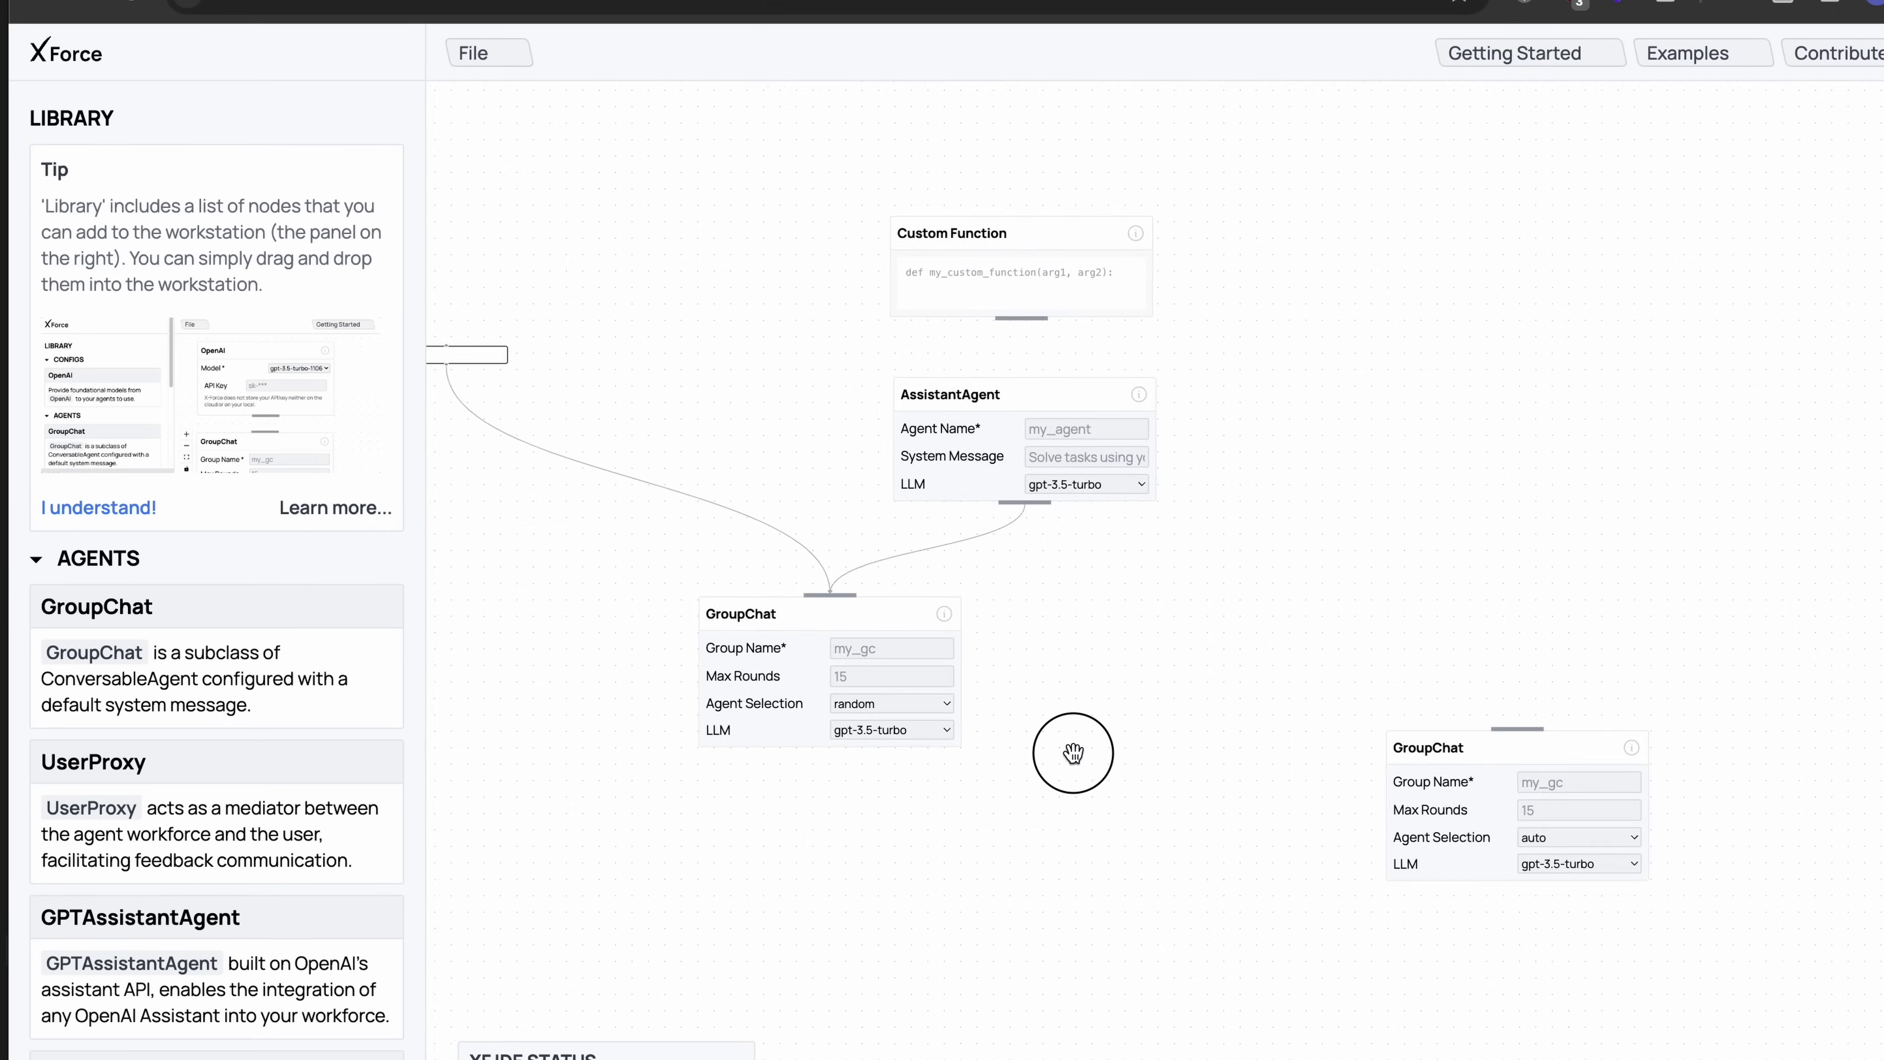
pyautogui.moveTo(141, 828); pyautogui.dragTo(1108, 905)
pyautogui.moveTo(1108, 905); pyautogui.dragTo(1097, 848)
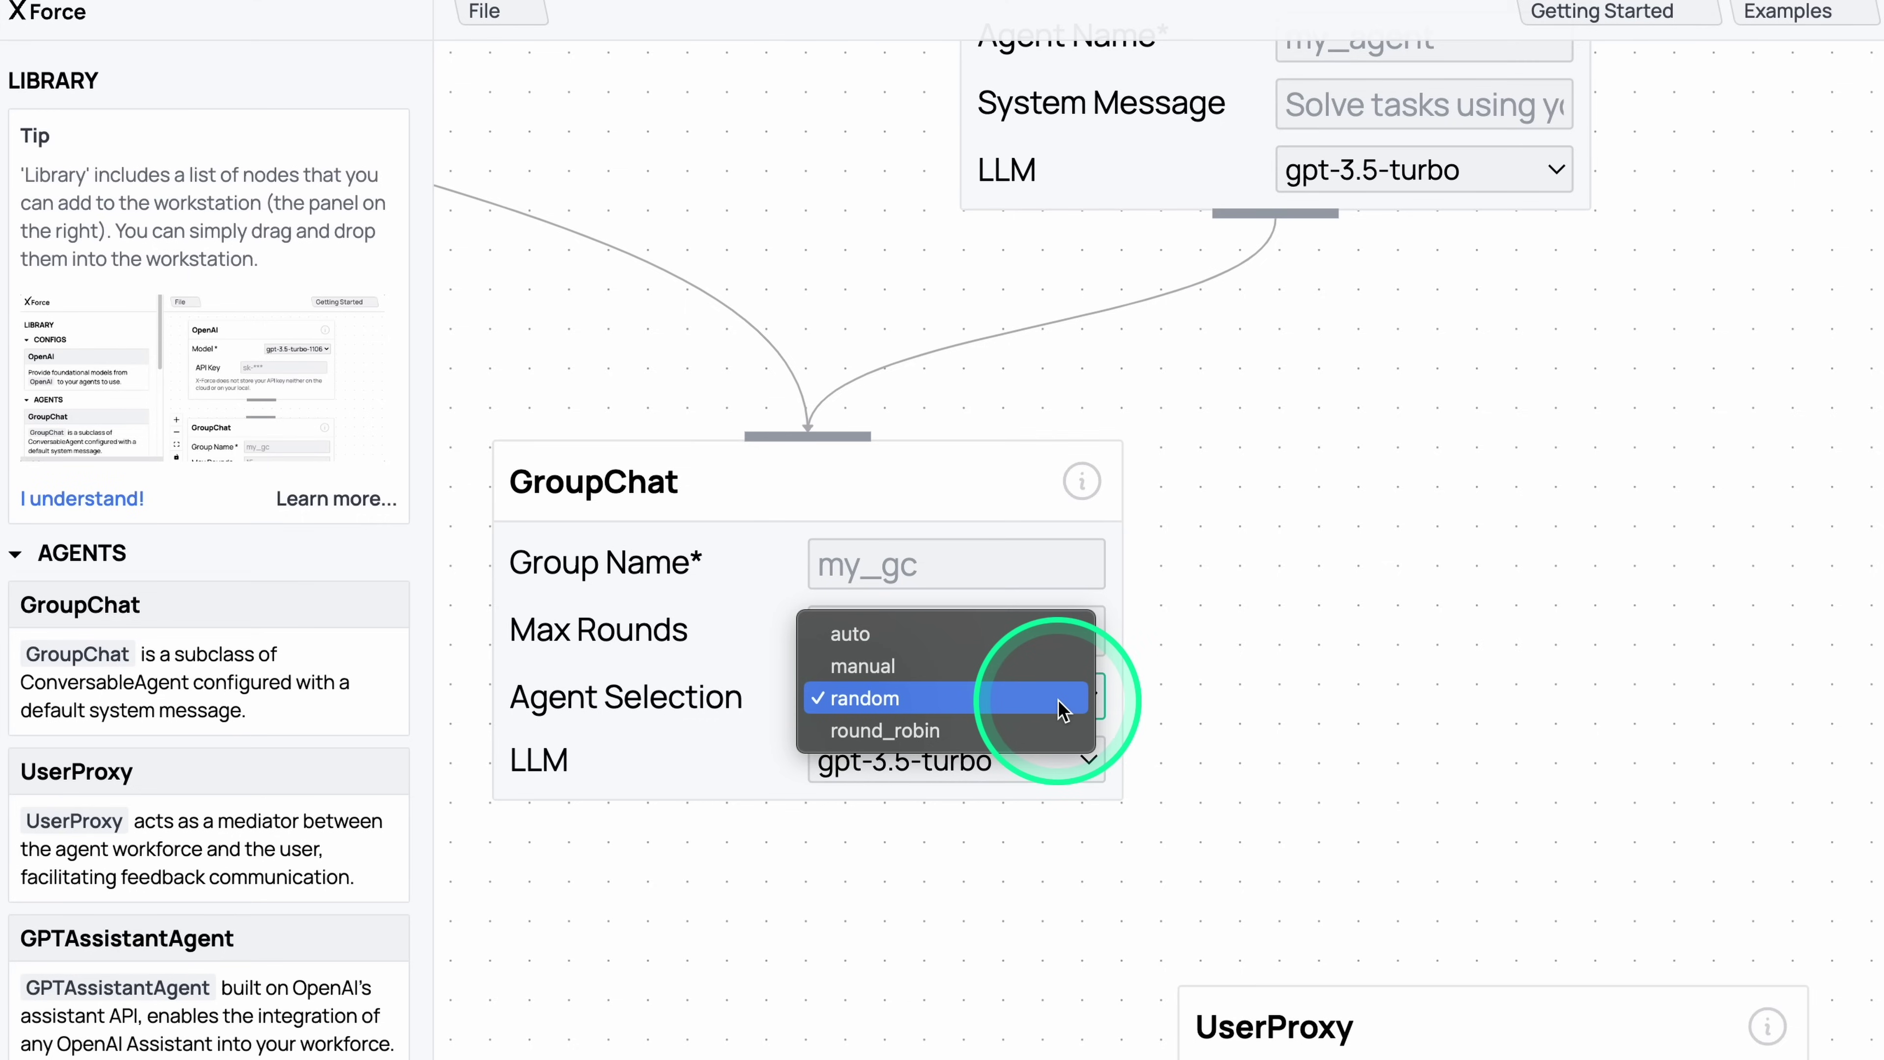
pyautogui.click(1068, 674)
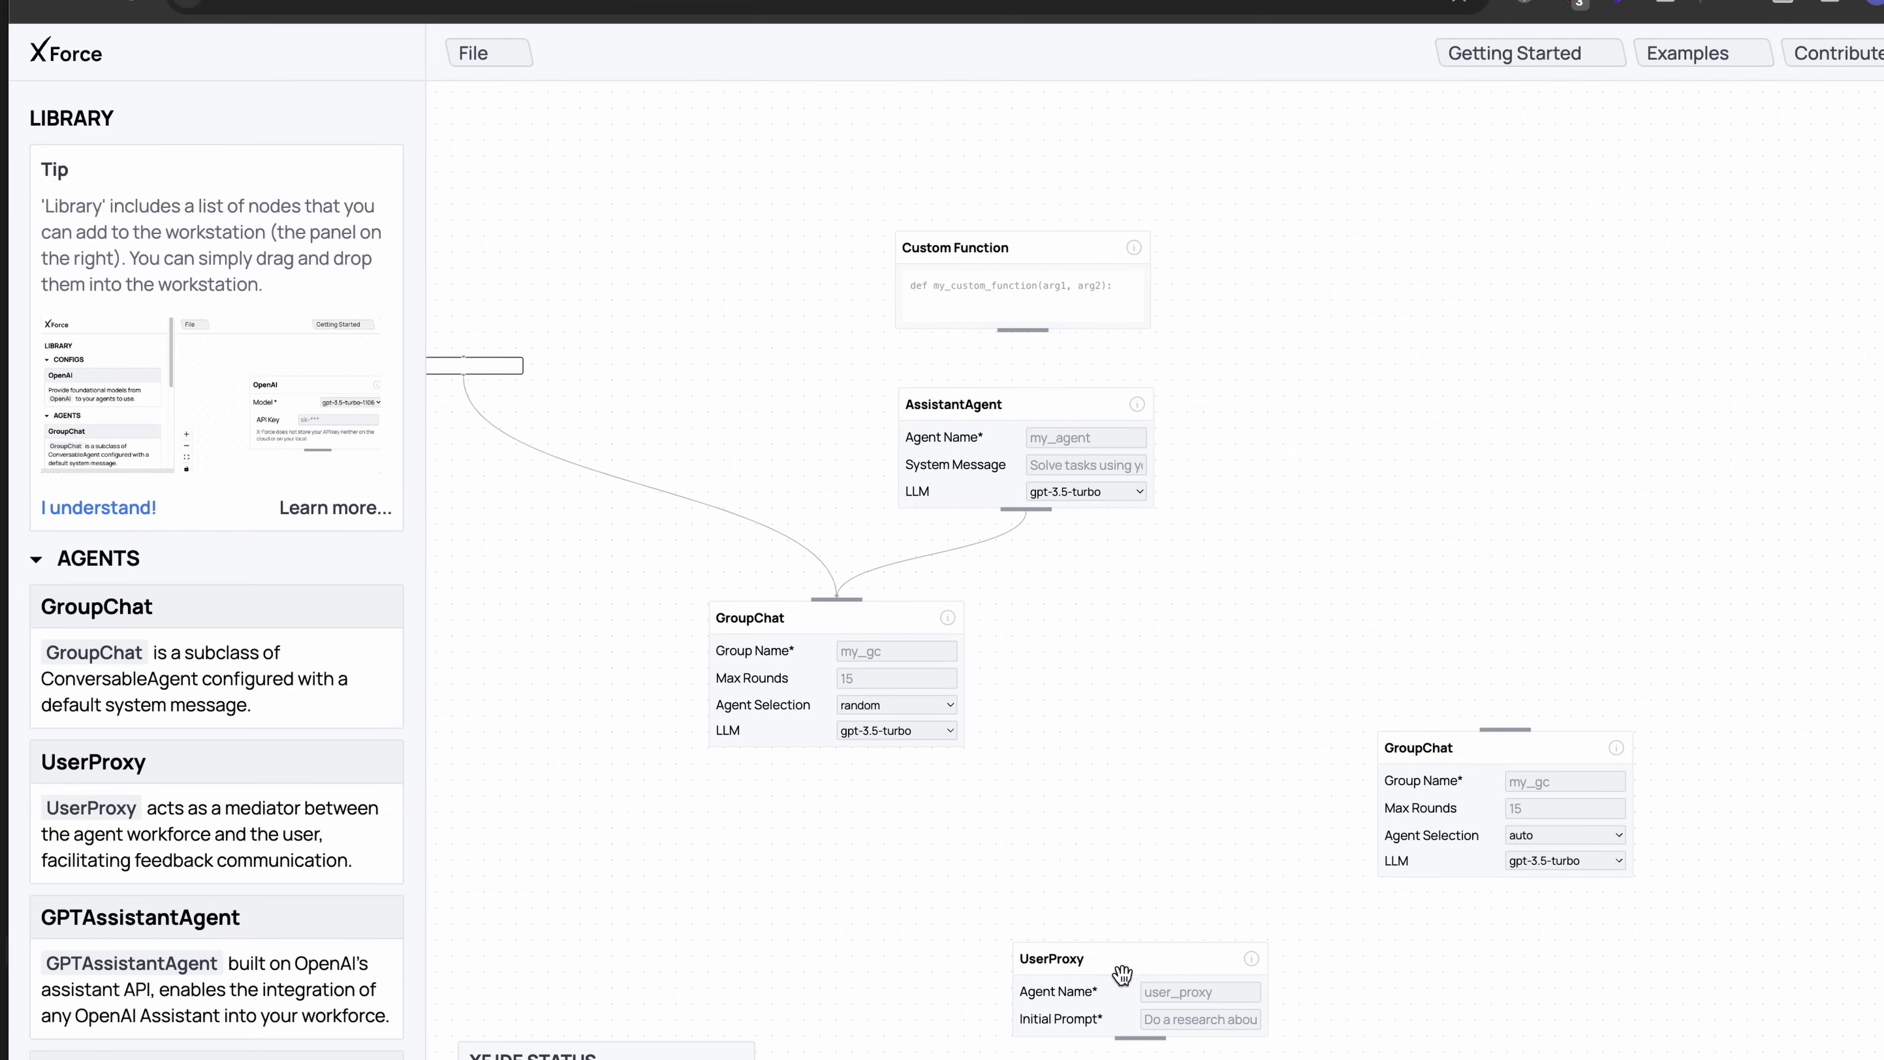
pyautogui.moveTo(1122, 973); pyautogui.dragTo(1096, 853)
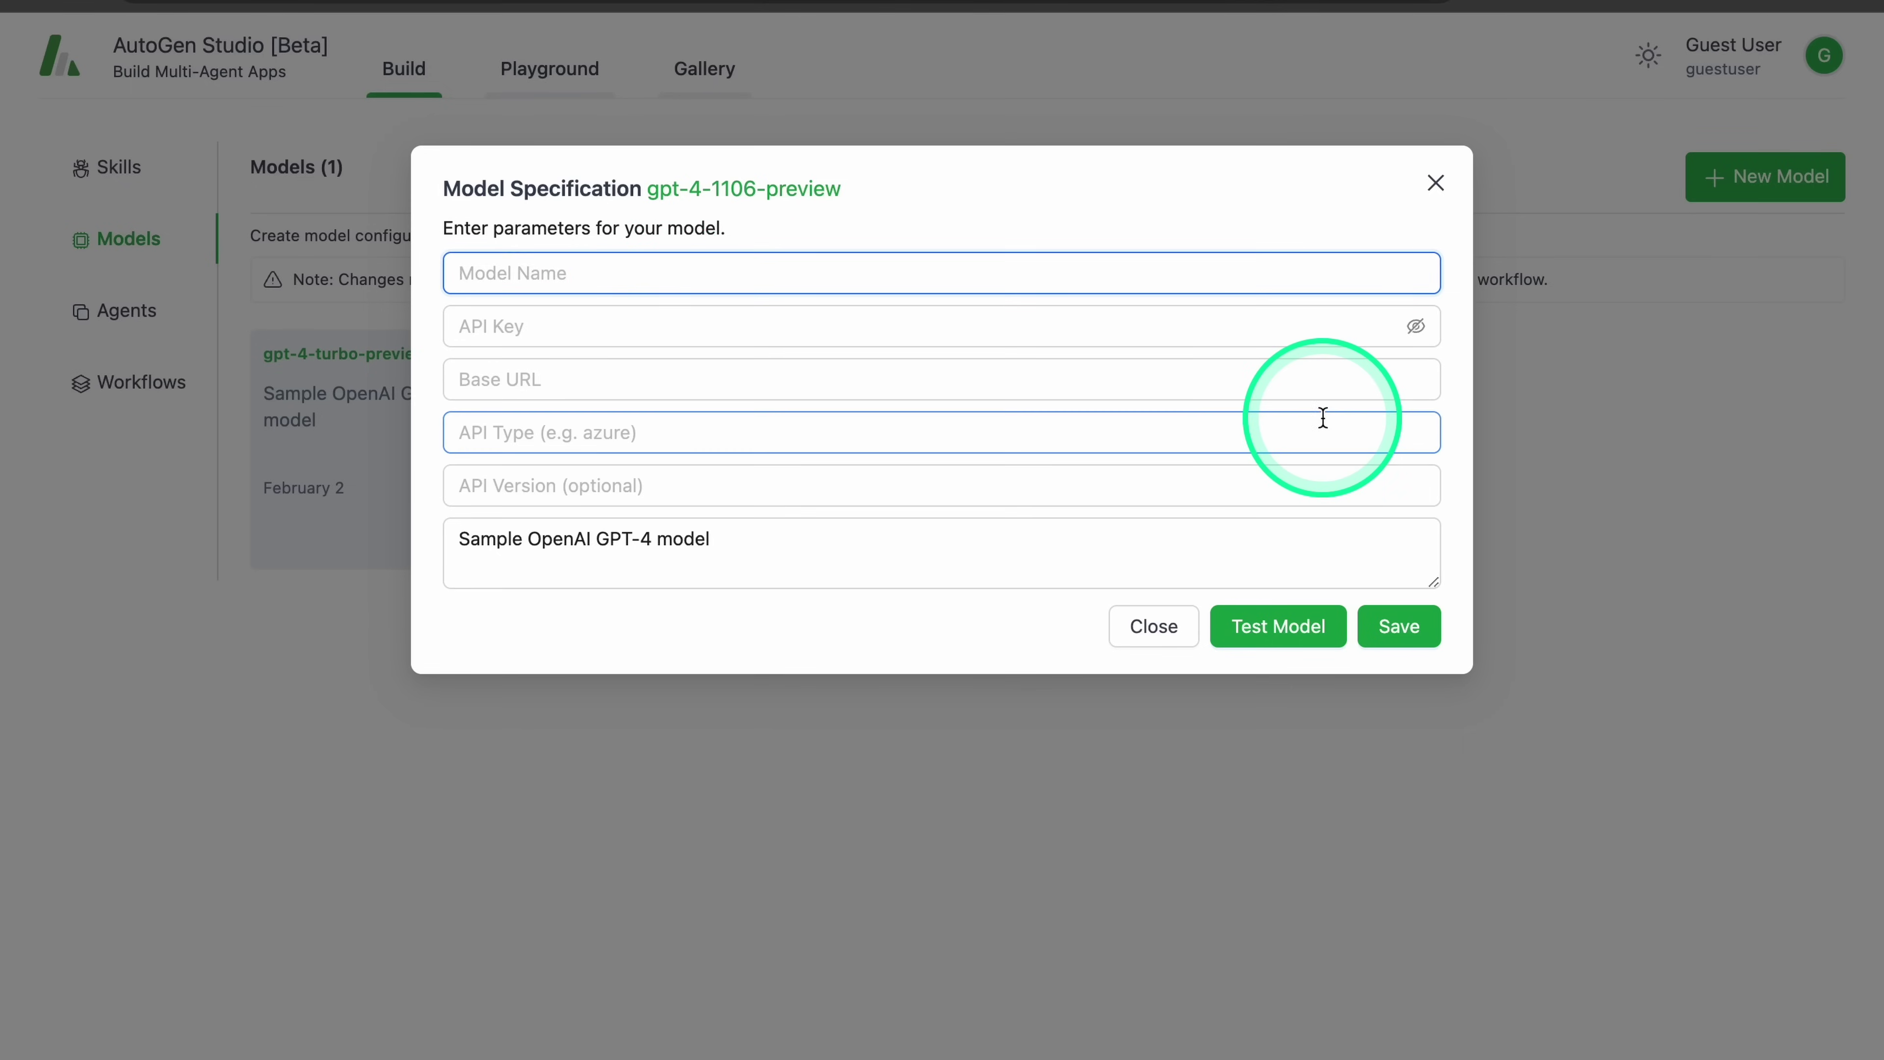
# Enter gemini-pro with the sandbox base URL, test the model, and select the error message
pyautogui.write('pro')
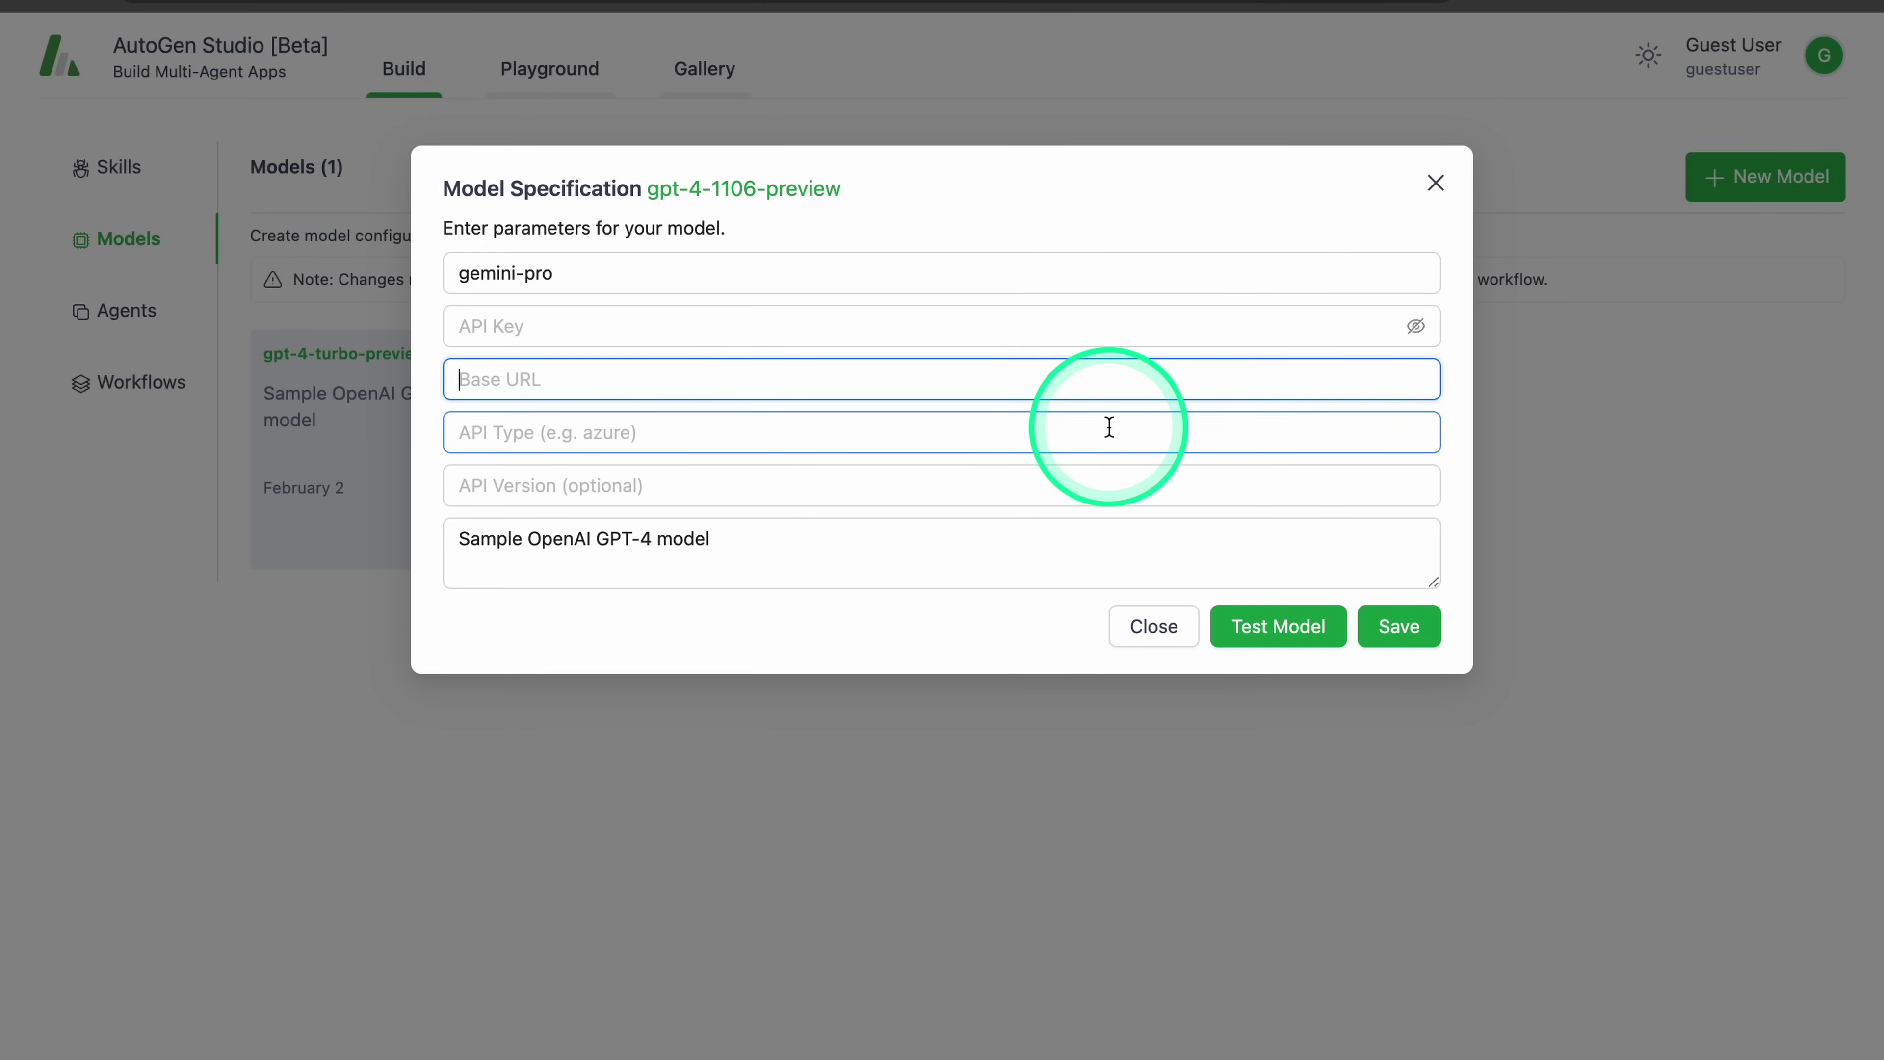
pyautogui.press('super+v')
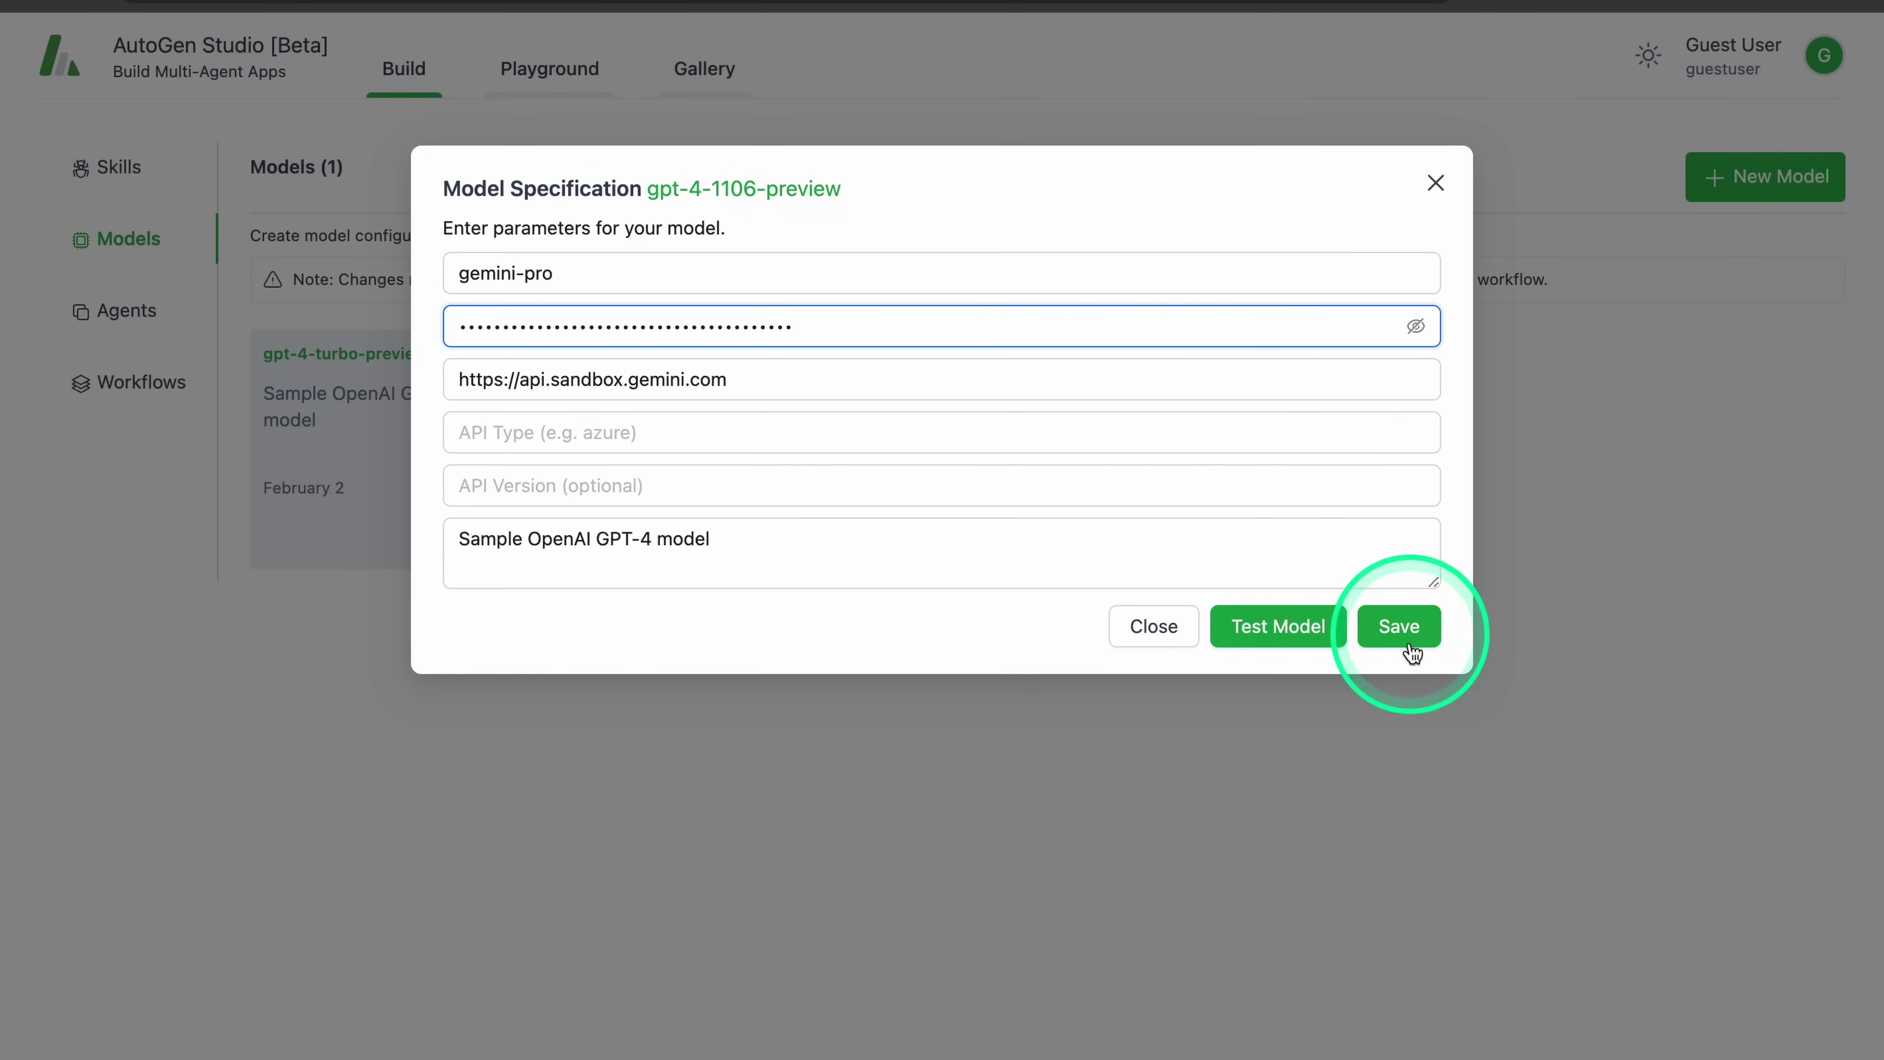
pyautogui.click(1306, 625)
pyautogui.moveTo(966, 664); pyautogui.dragTo(464, 644)
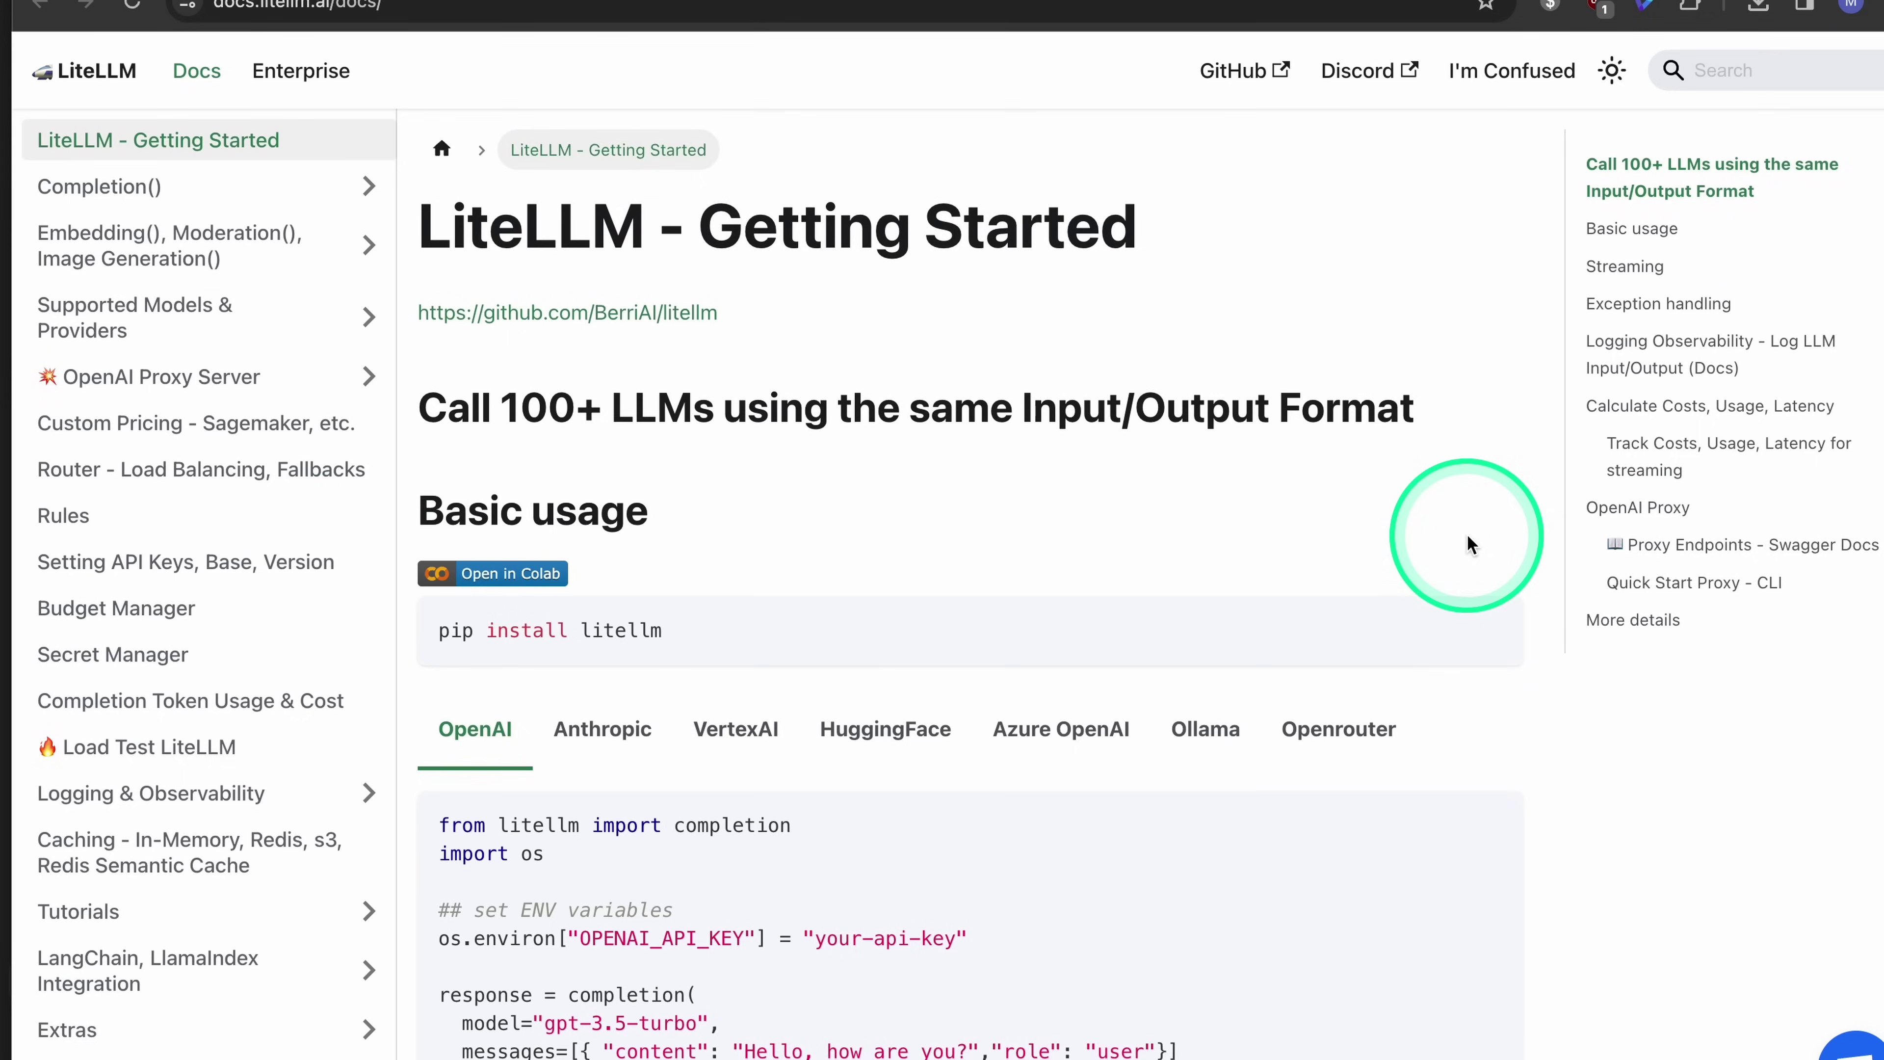
# Scroll the LiteLLM docs and README down to the Supported Providers table listing mistral ai api
pyautogui.scroll(-5, 1471, 540)
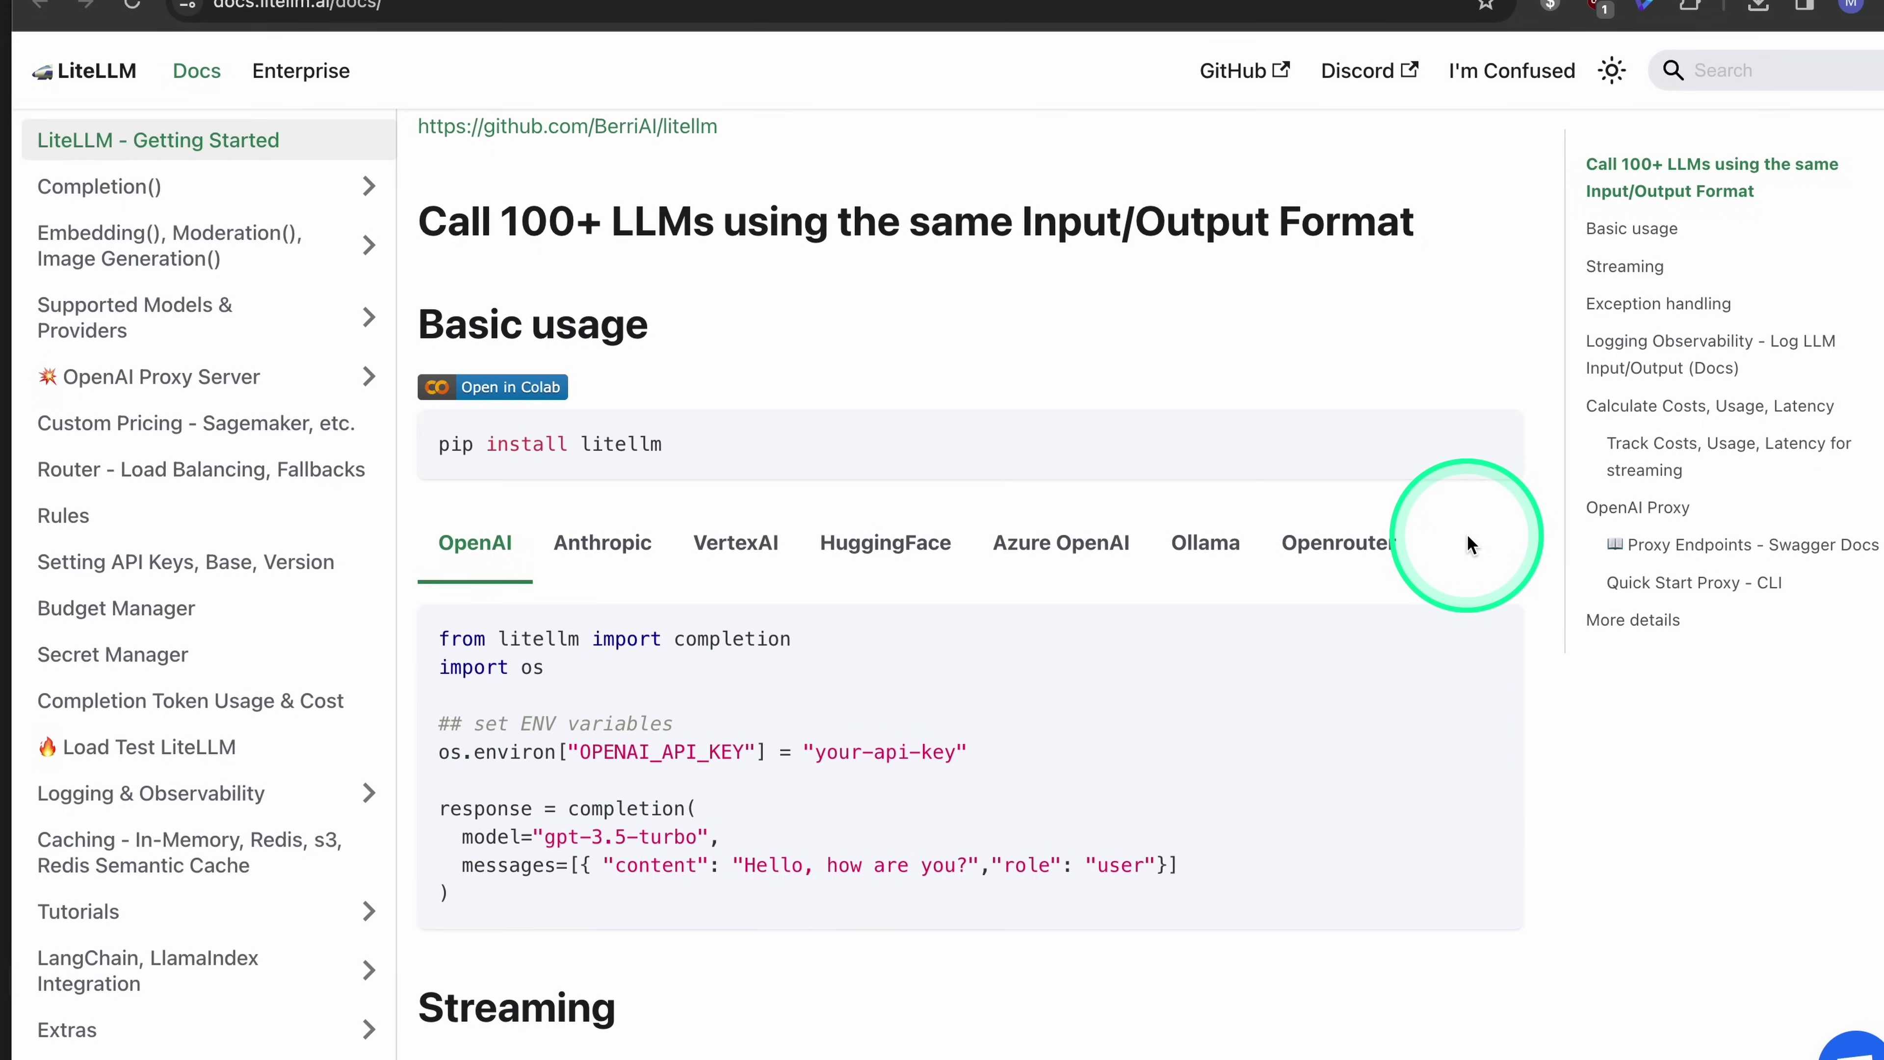
pyautogui.scroll(-3, 1468, 537)
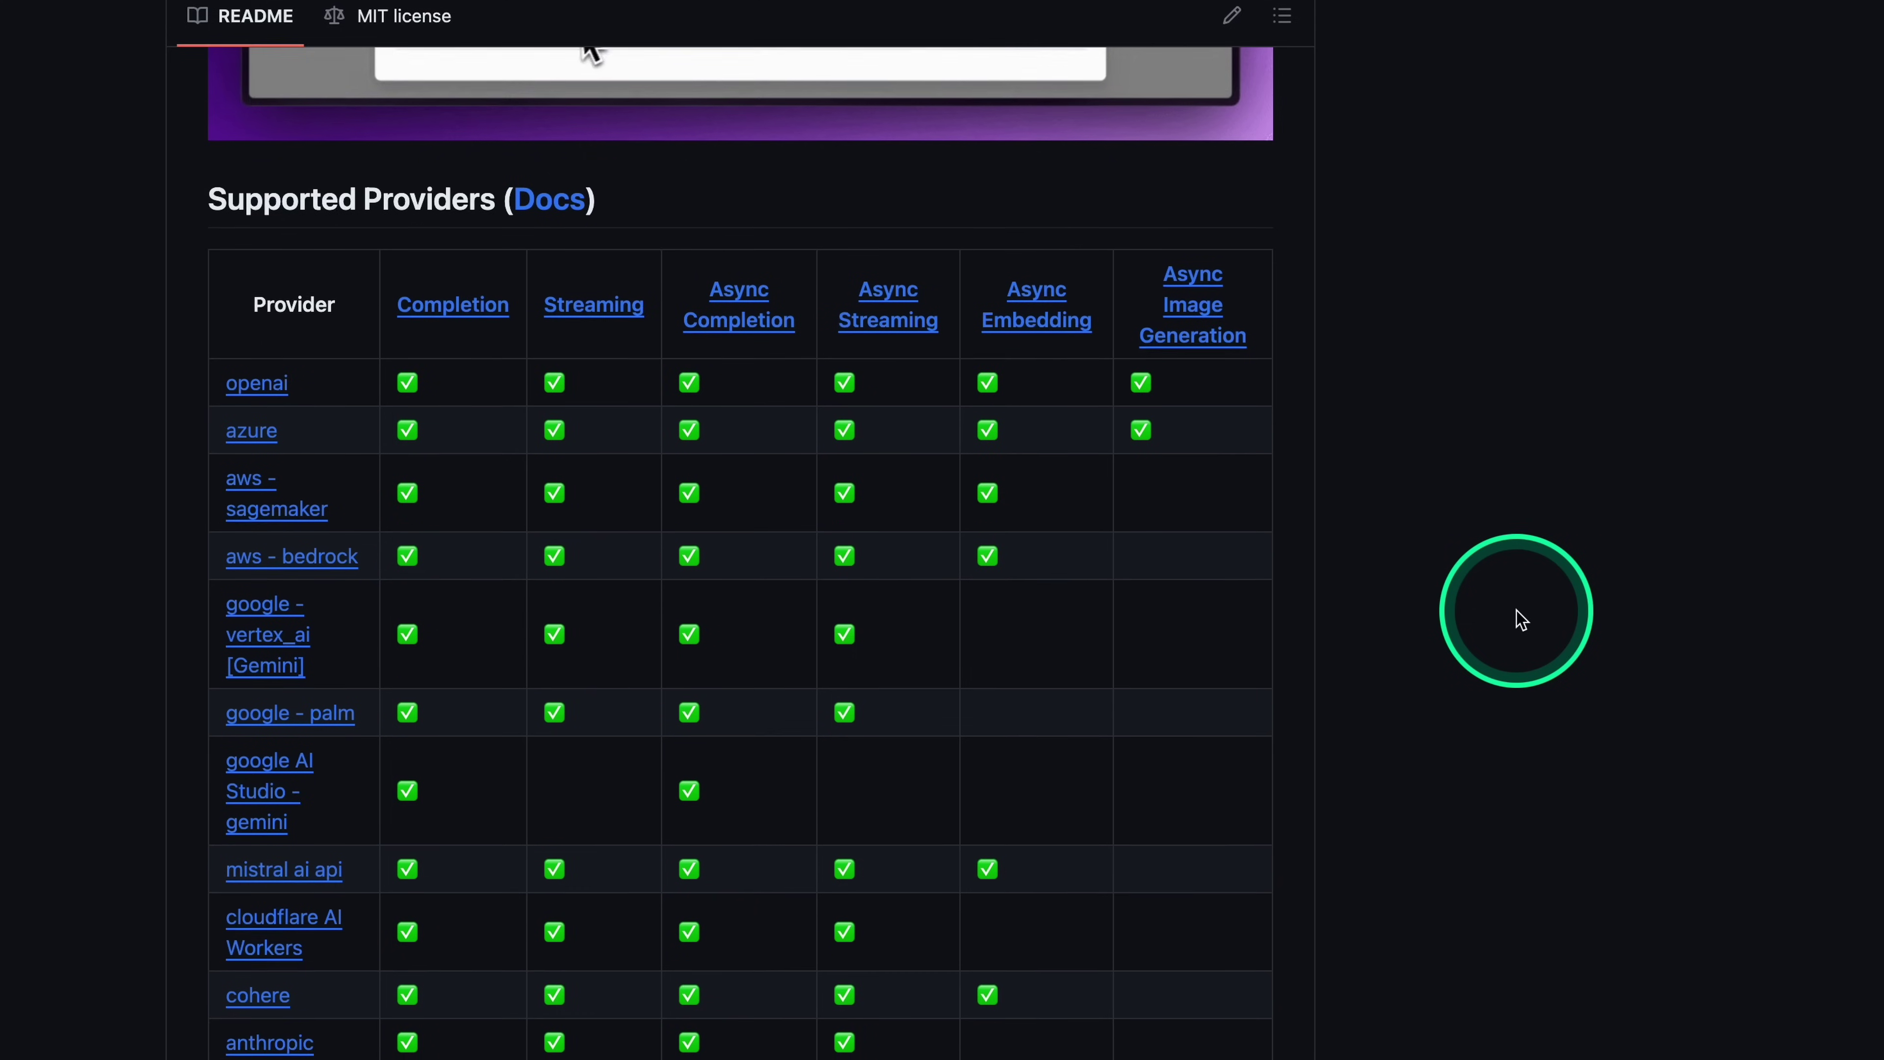
pyautogui.scroll(-3, 1516, 616)
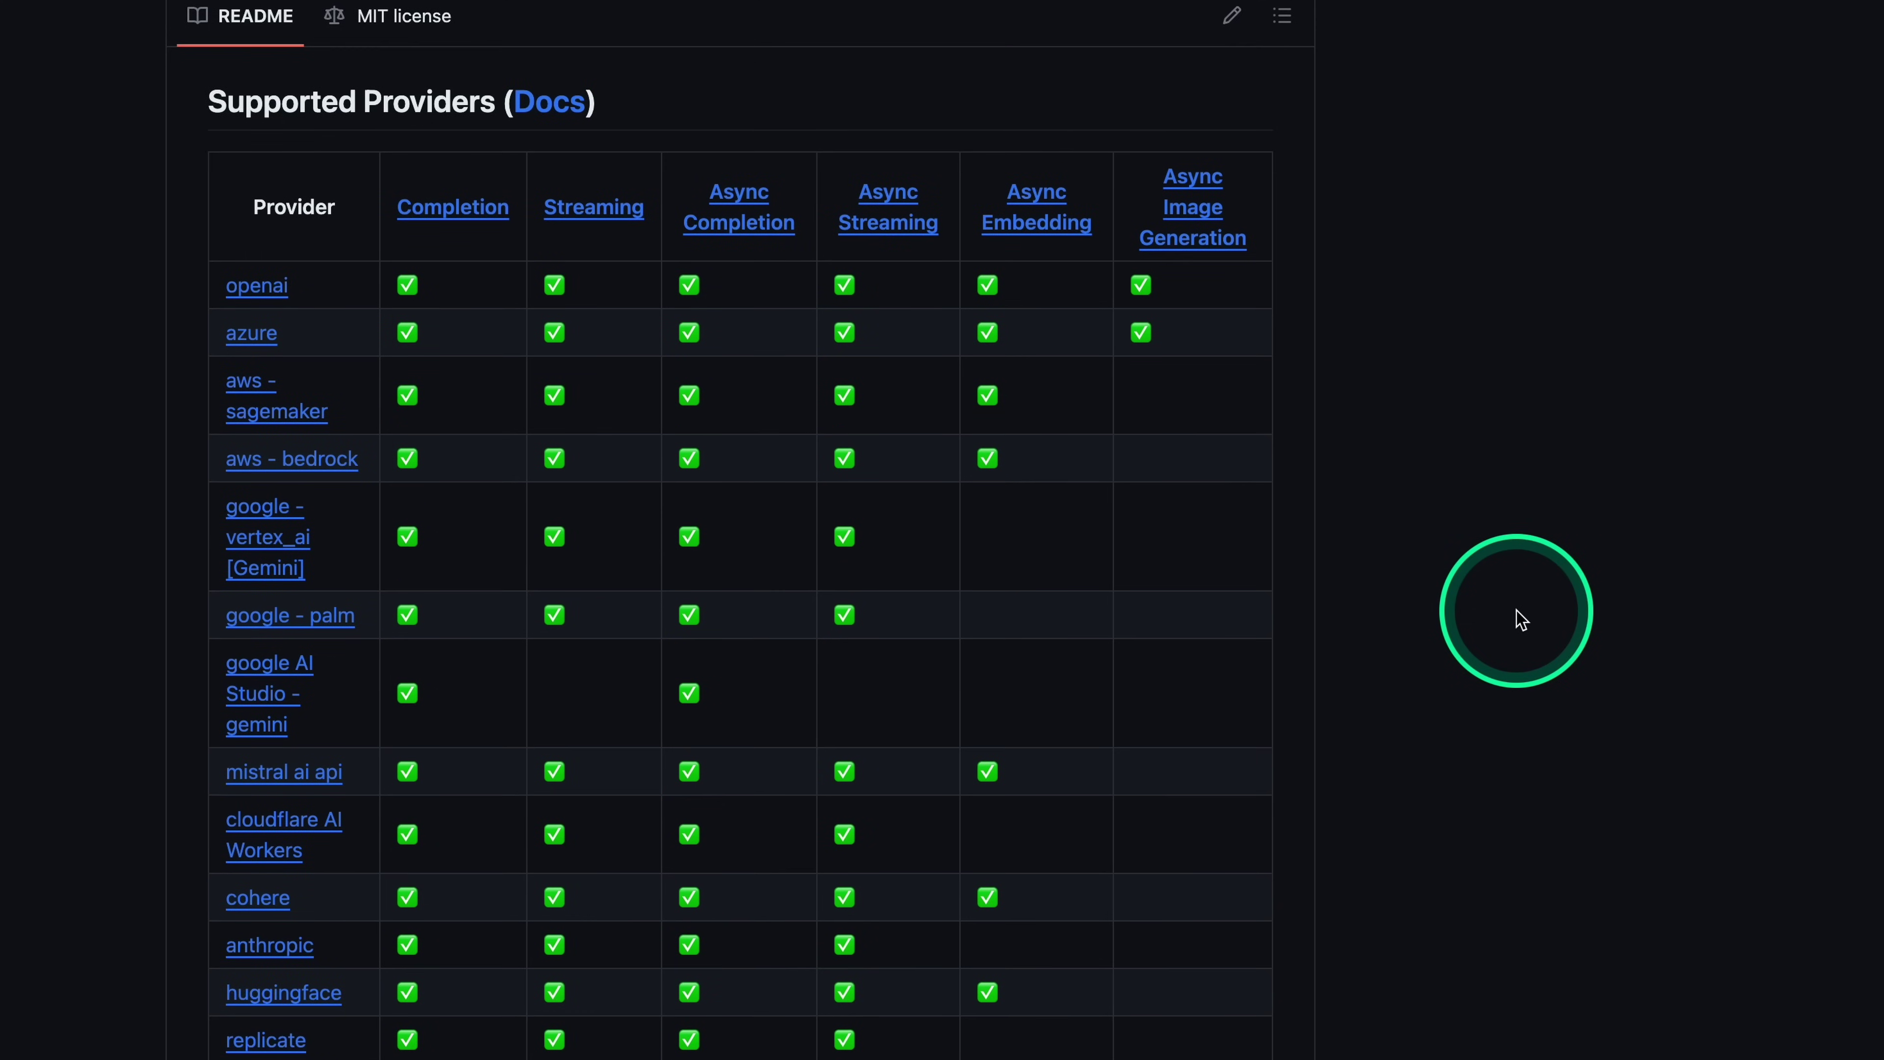
pyautogui.scroll(-3, 1516, 610)
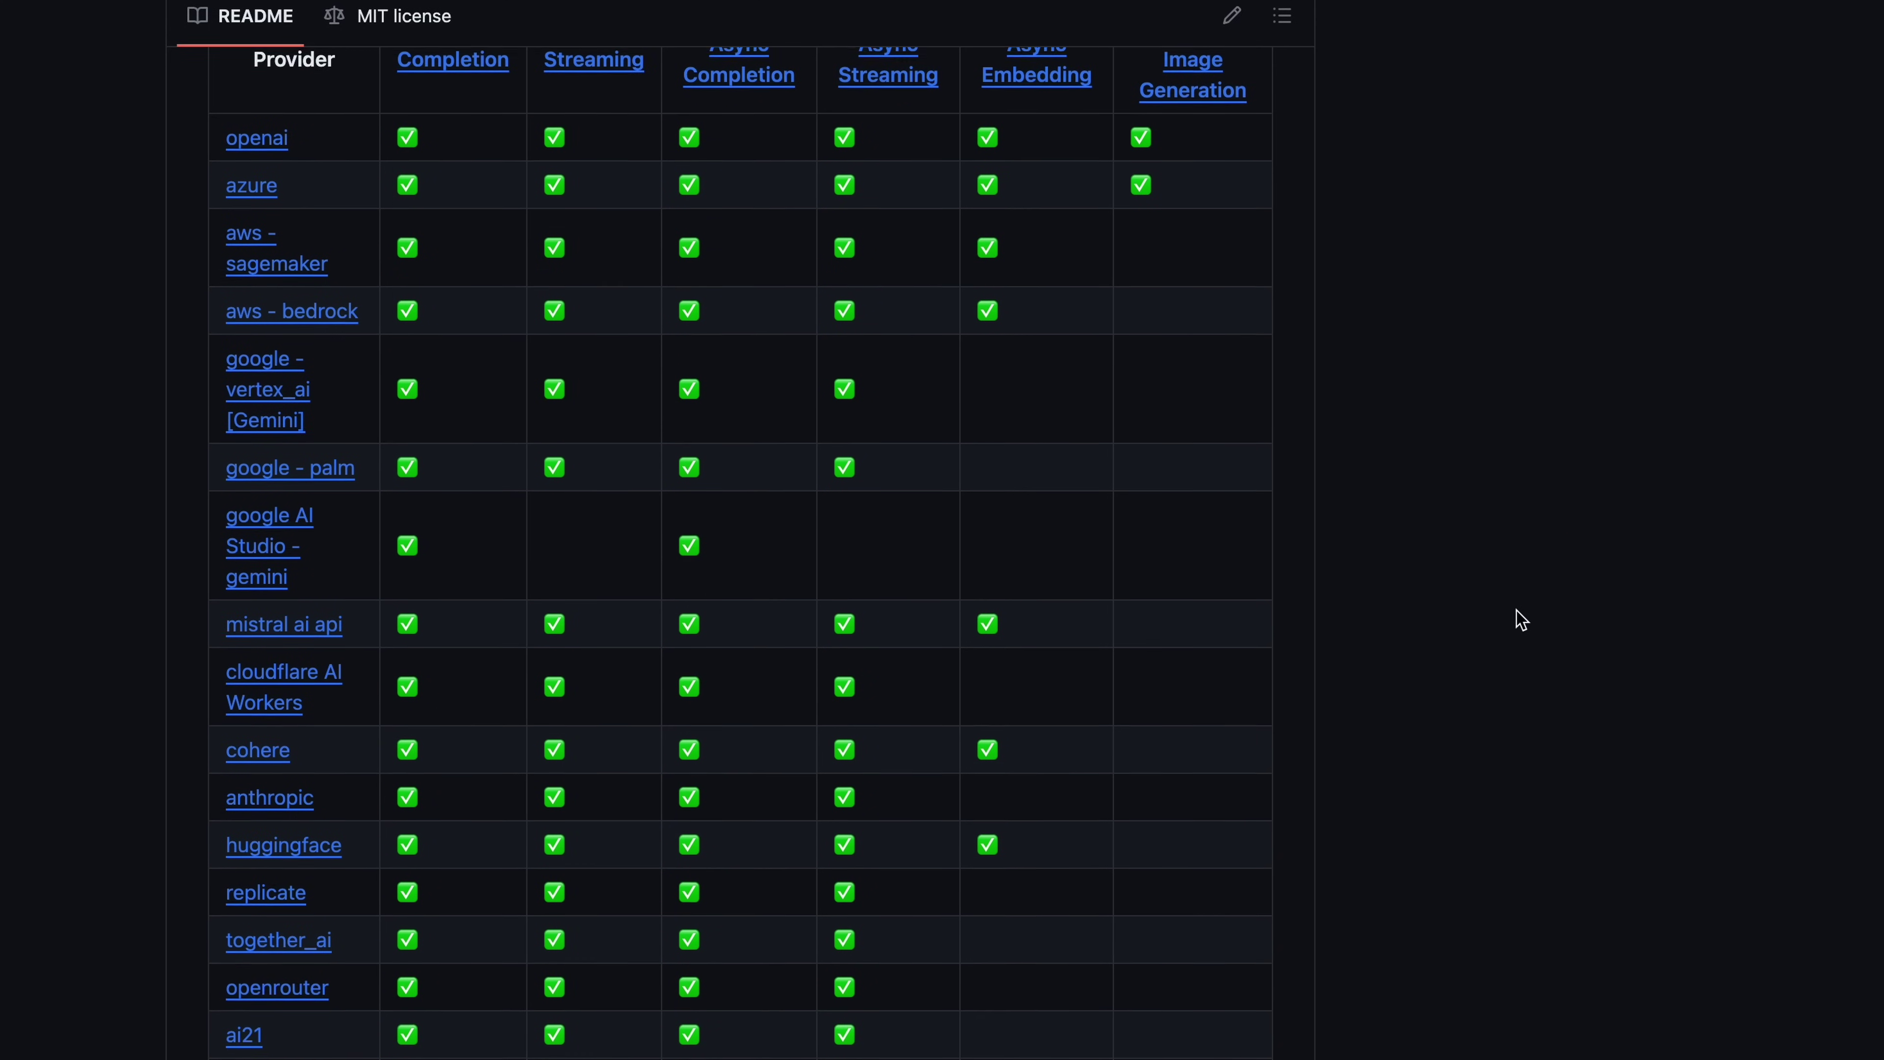
pyautogui.scroll(-2, 1515, 611)
# Add a second zsh terminal and name the two terminals litellm and autogen
pyautogui.click(1698, 687)
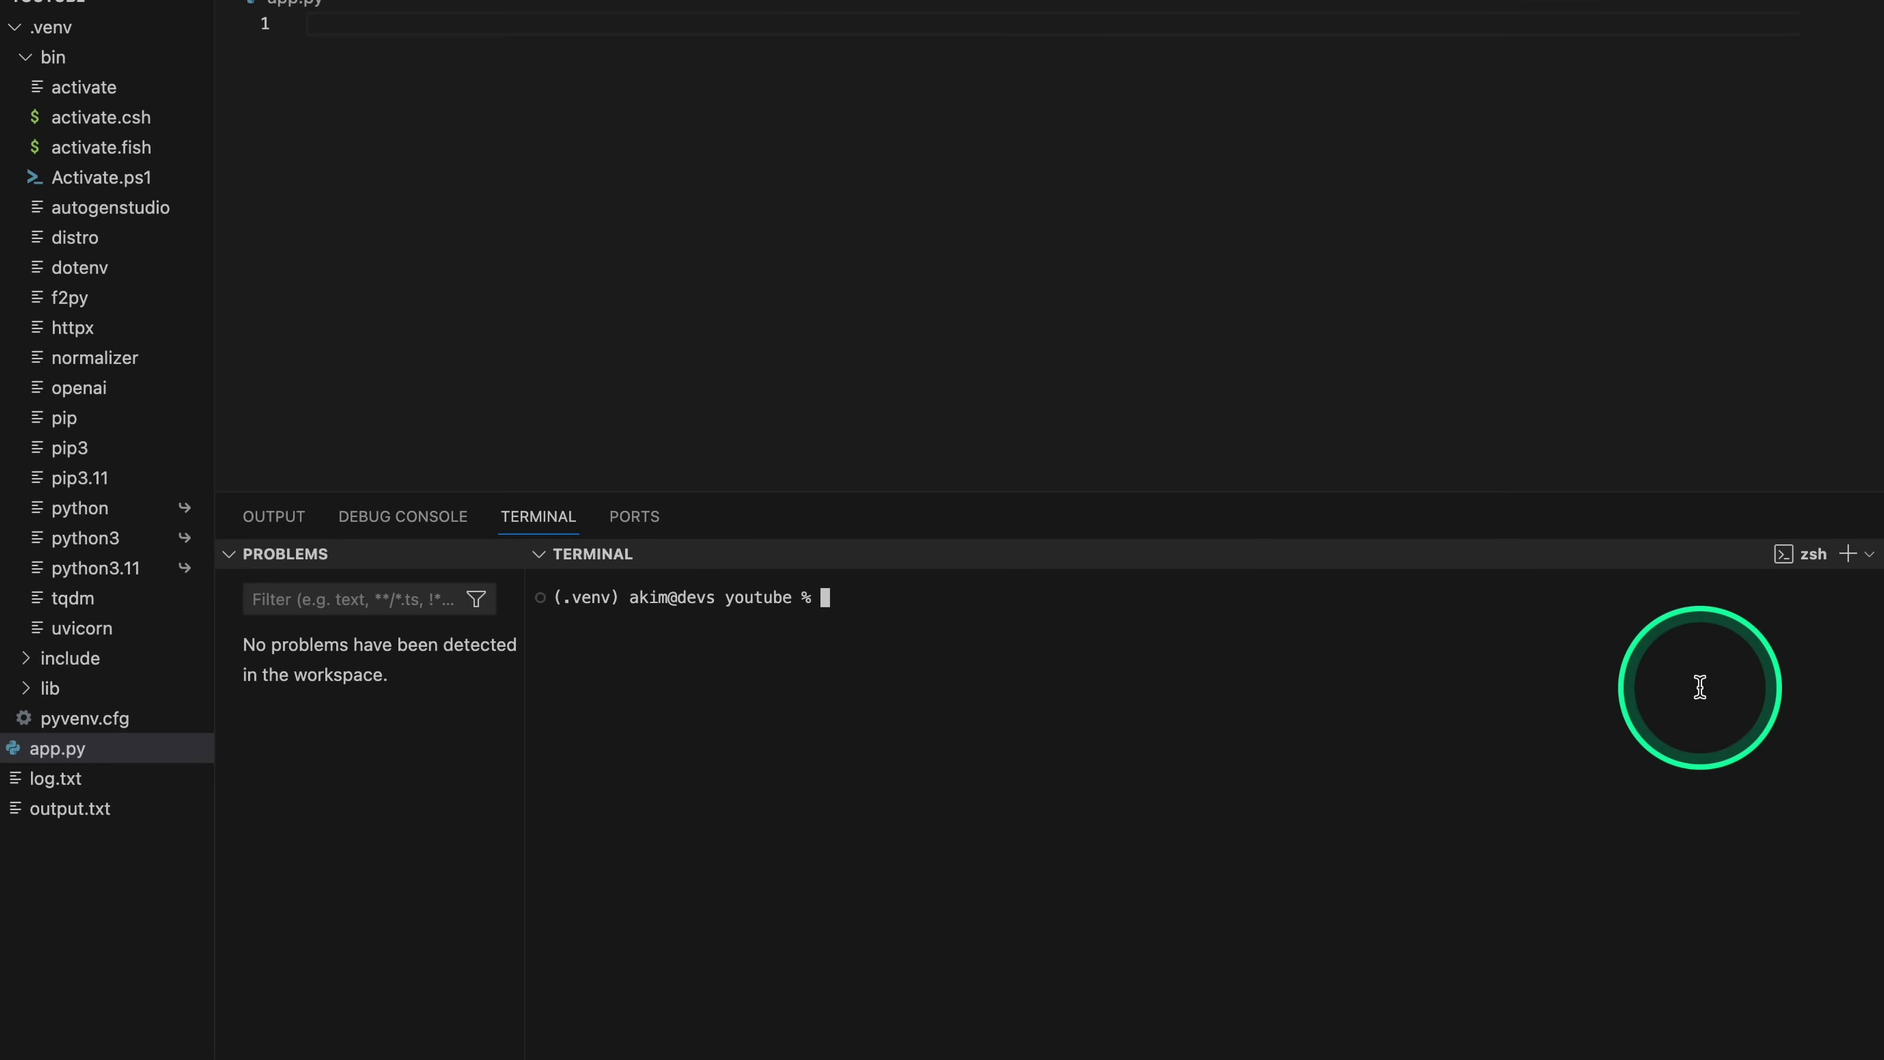
pyautogui.click(1868, 553)
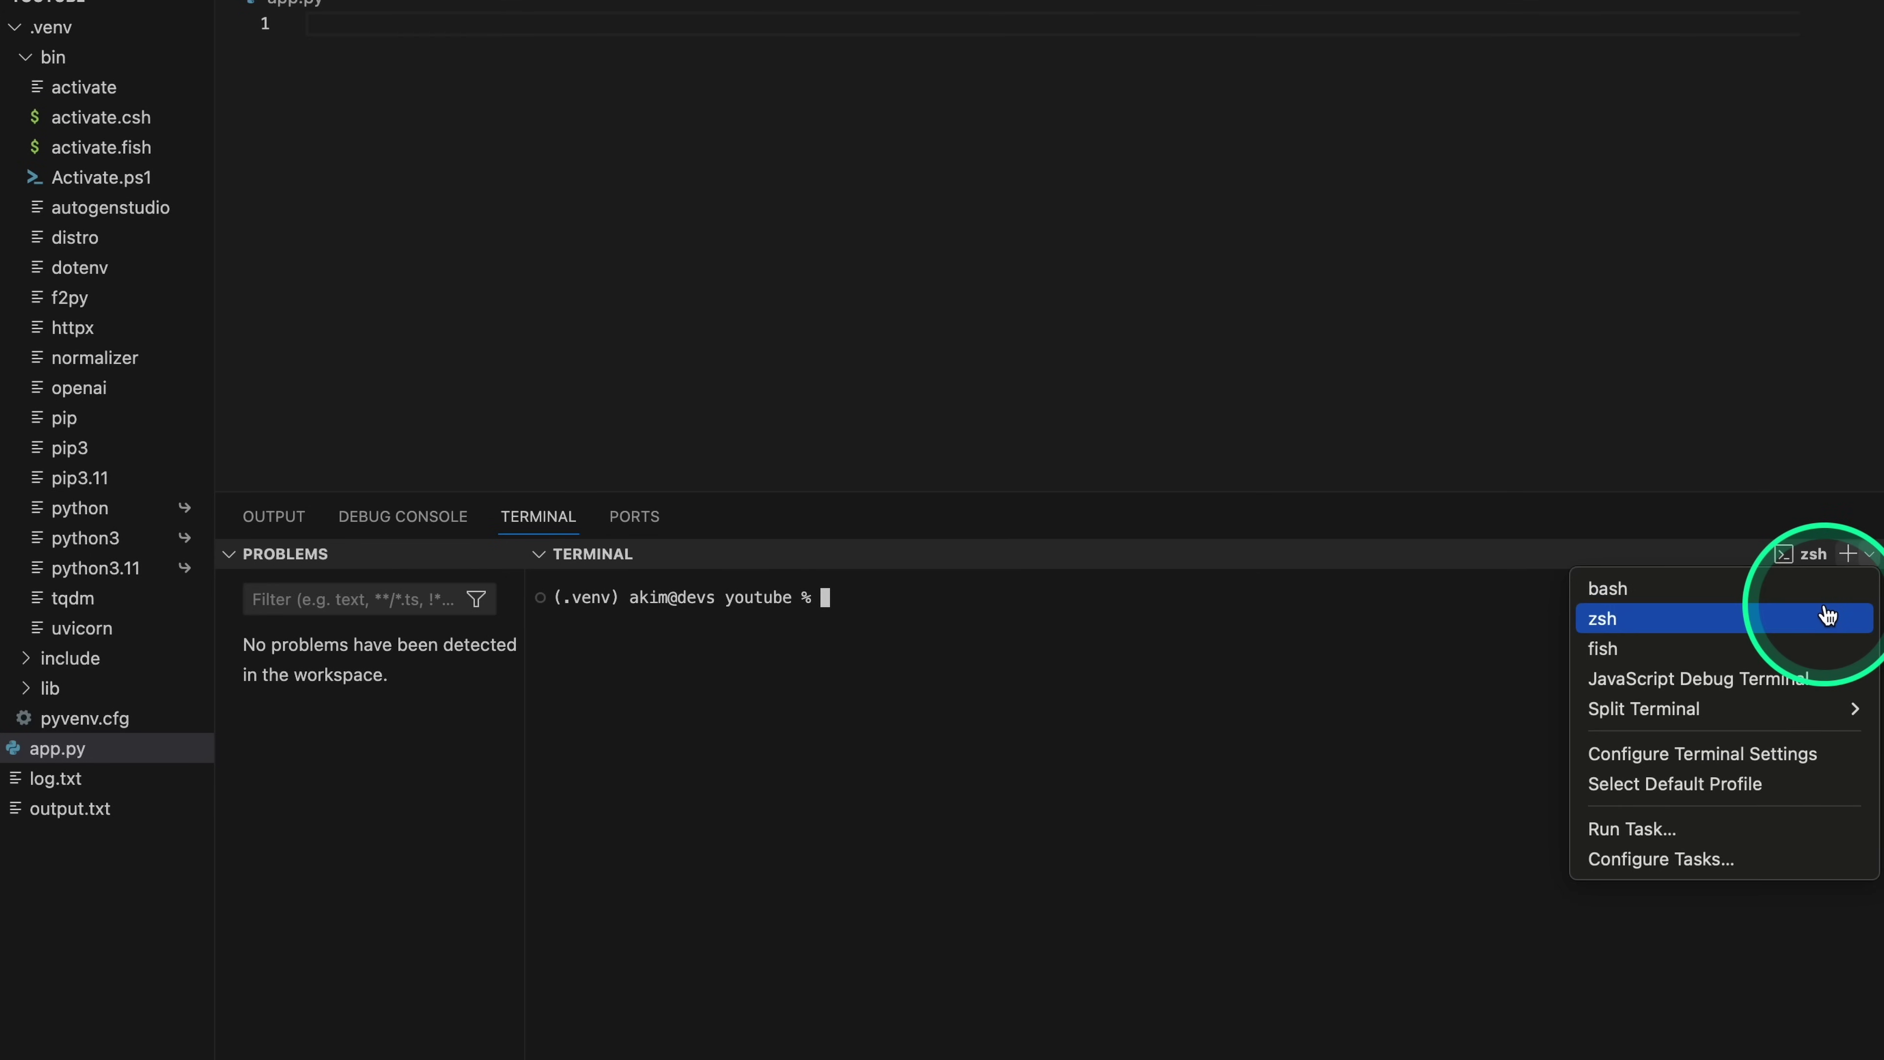
pyautogui.click(1827, 617)
pyautogui.rightClick(1704, 614)
pyautogui.click(1585, 744)
pyautogui.write('litellm')
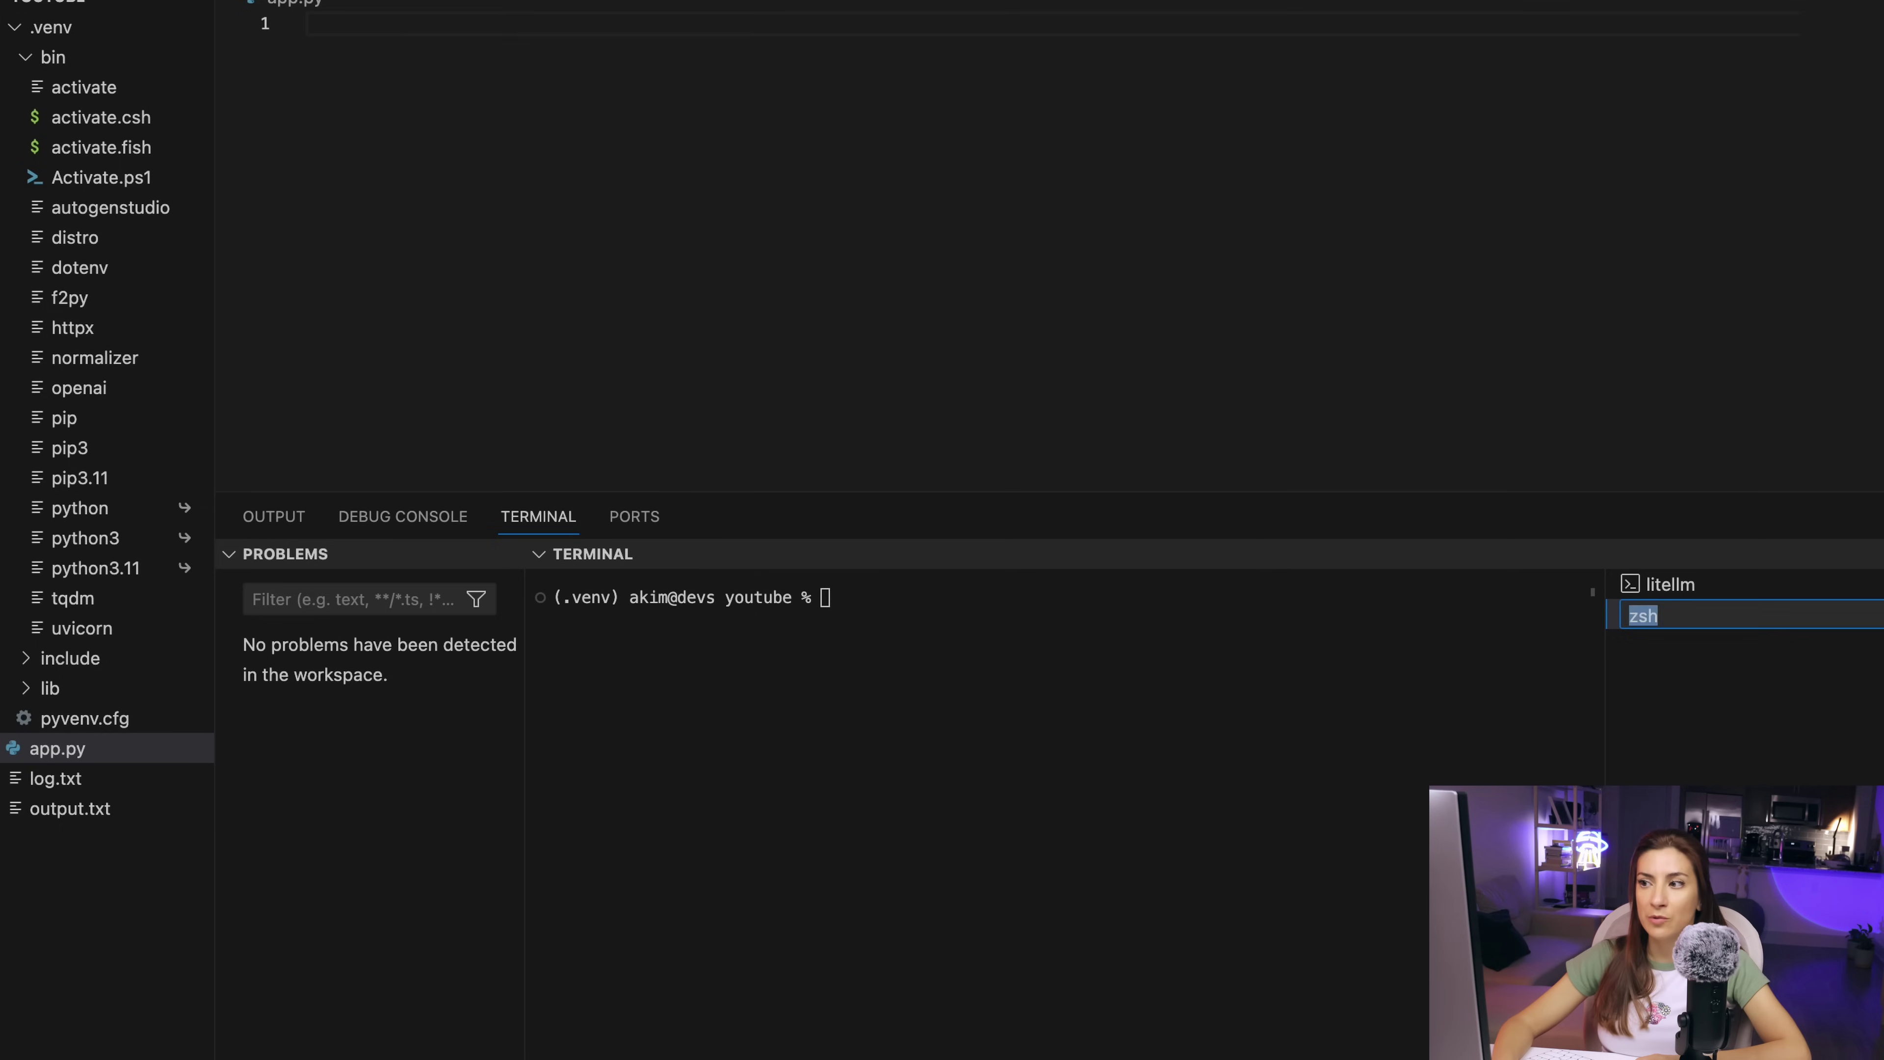
pyautogui.write('autogen')
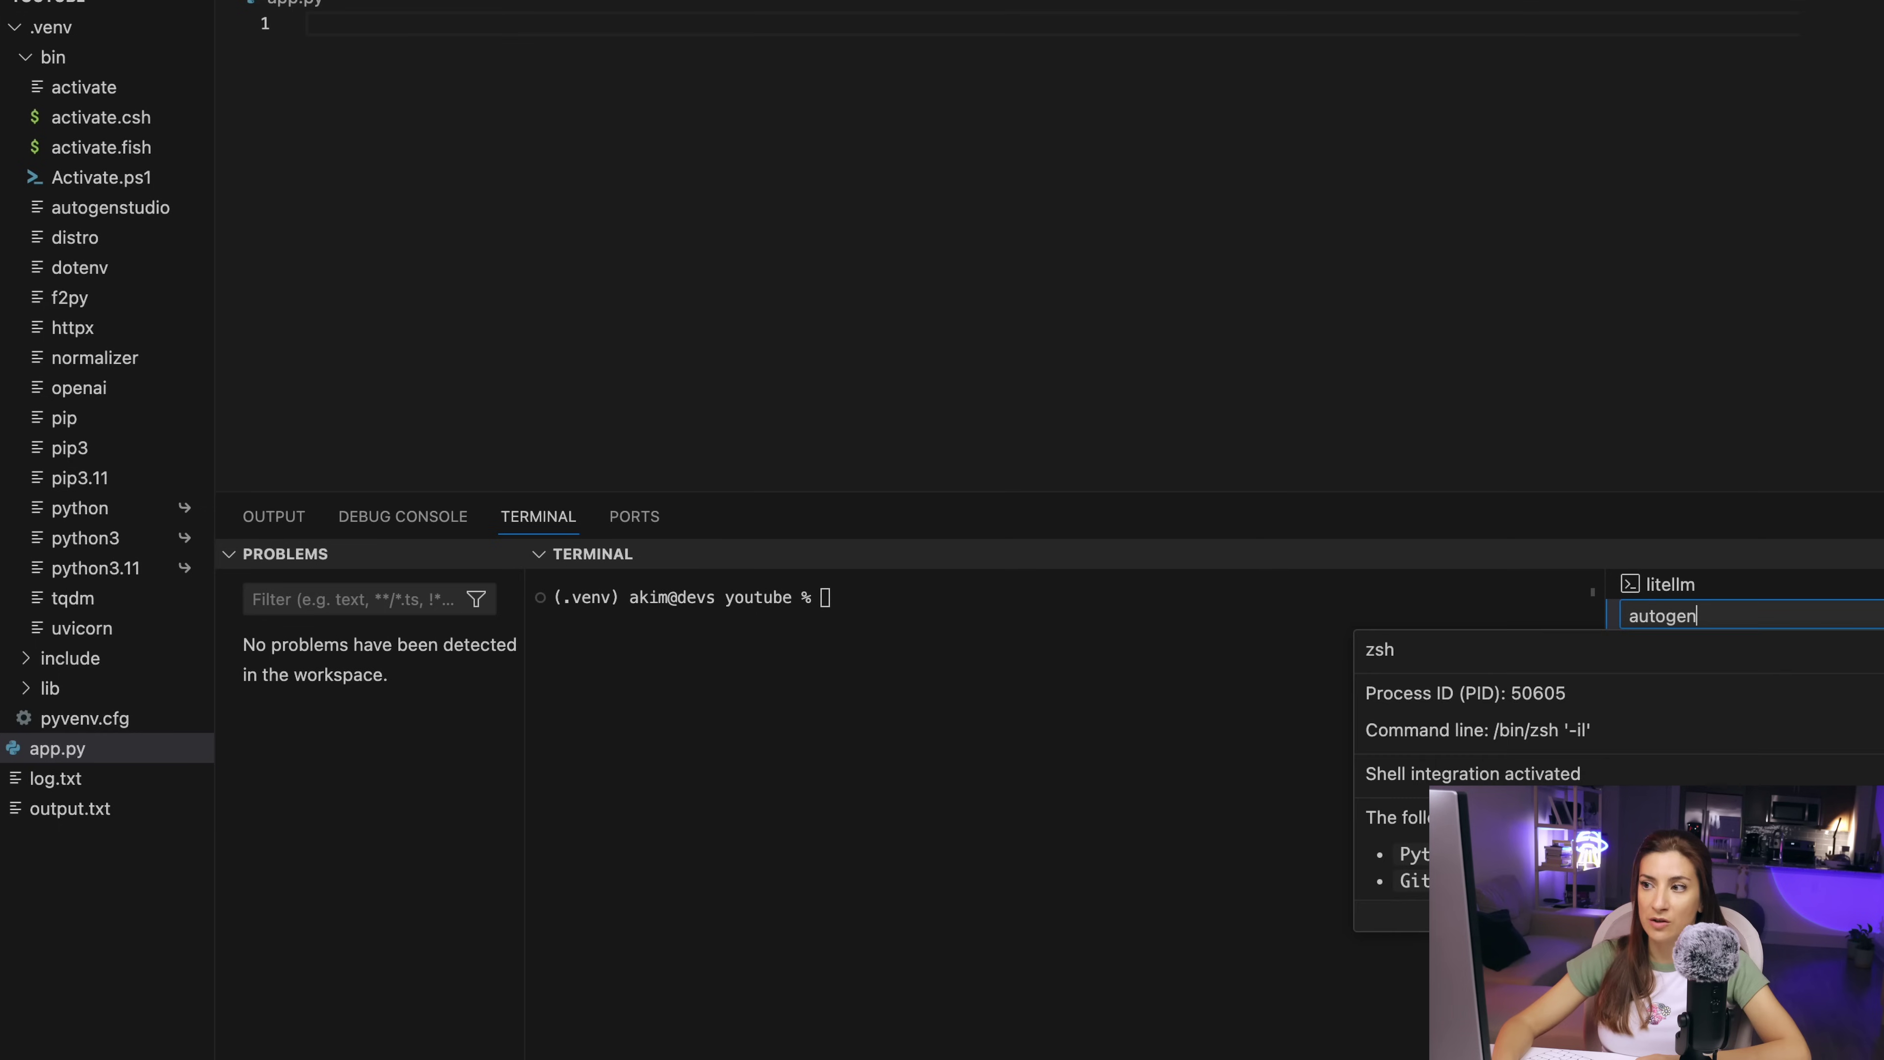
pyautogui.press('Return')
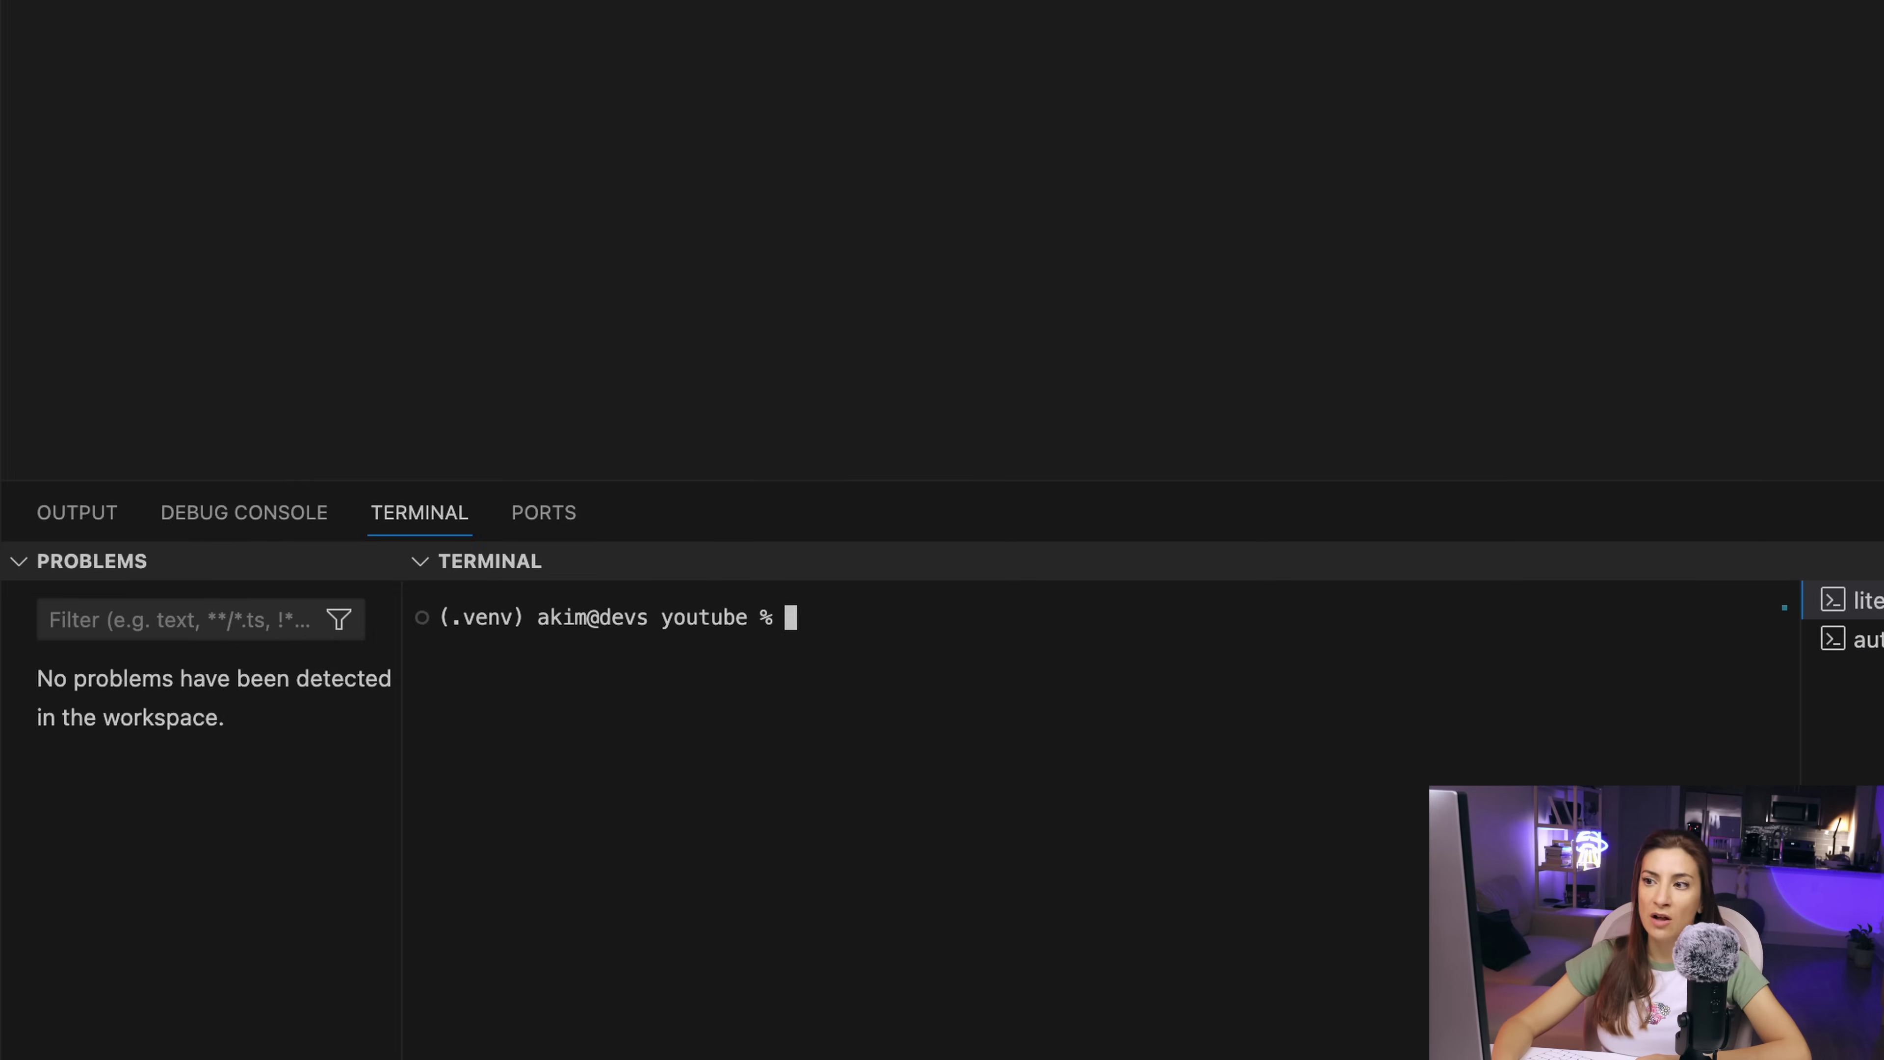
# In the litellm terminal, run pip install 'litellm[proxy]'
pyautogui.click(1055, 625)
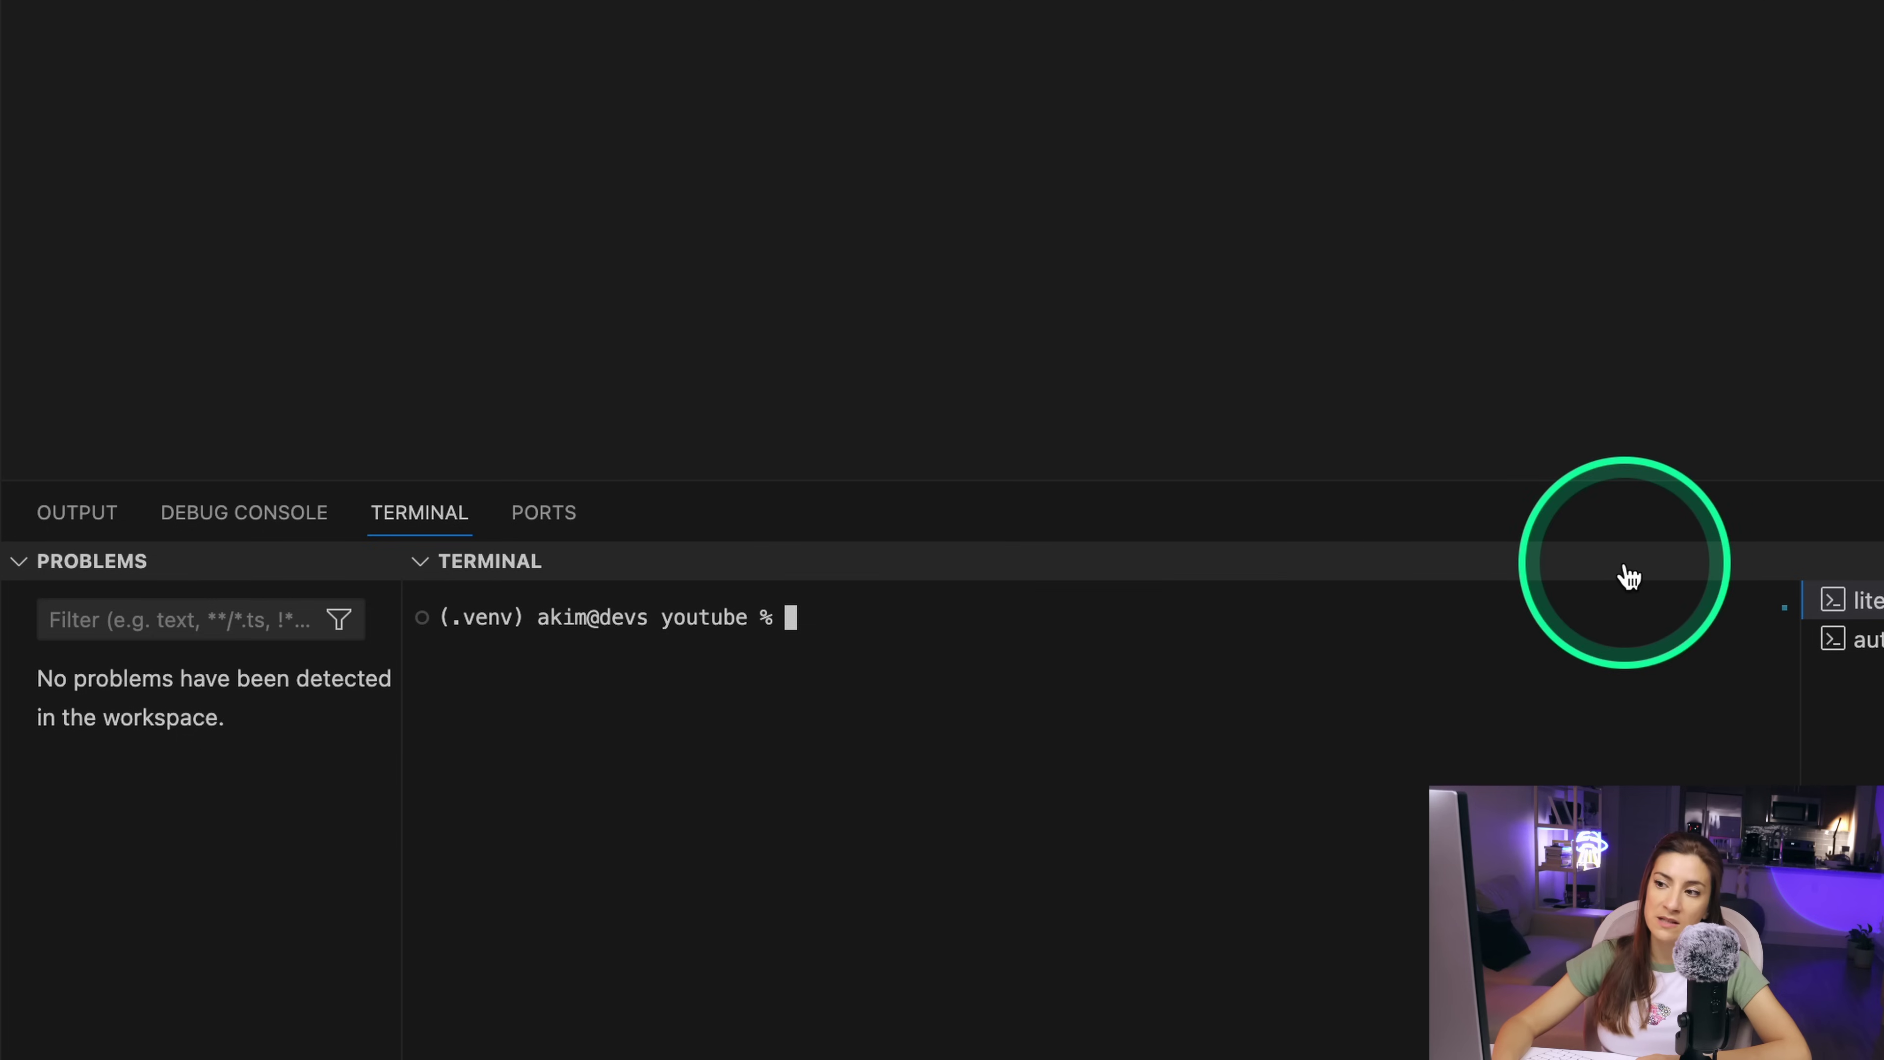
pyautogui.write("pip install 'l")
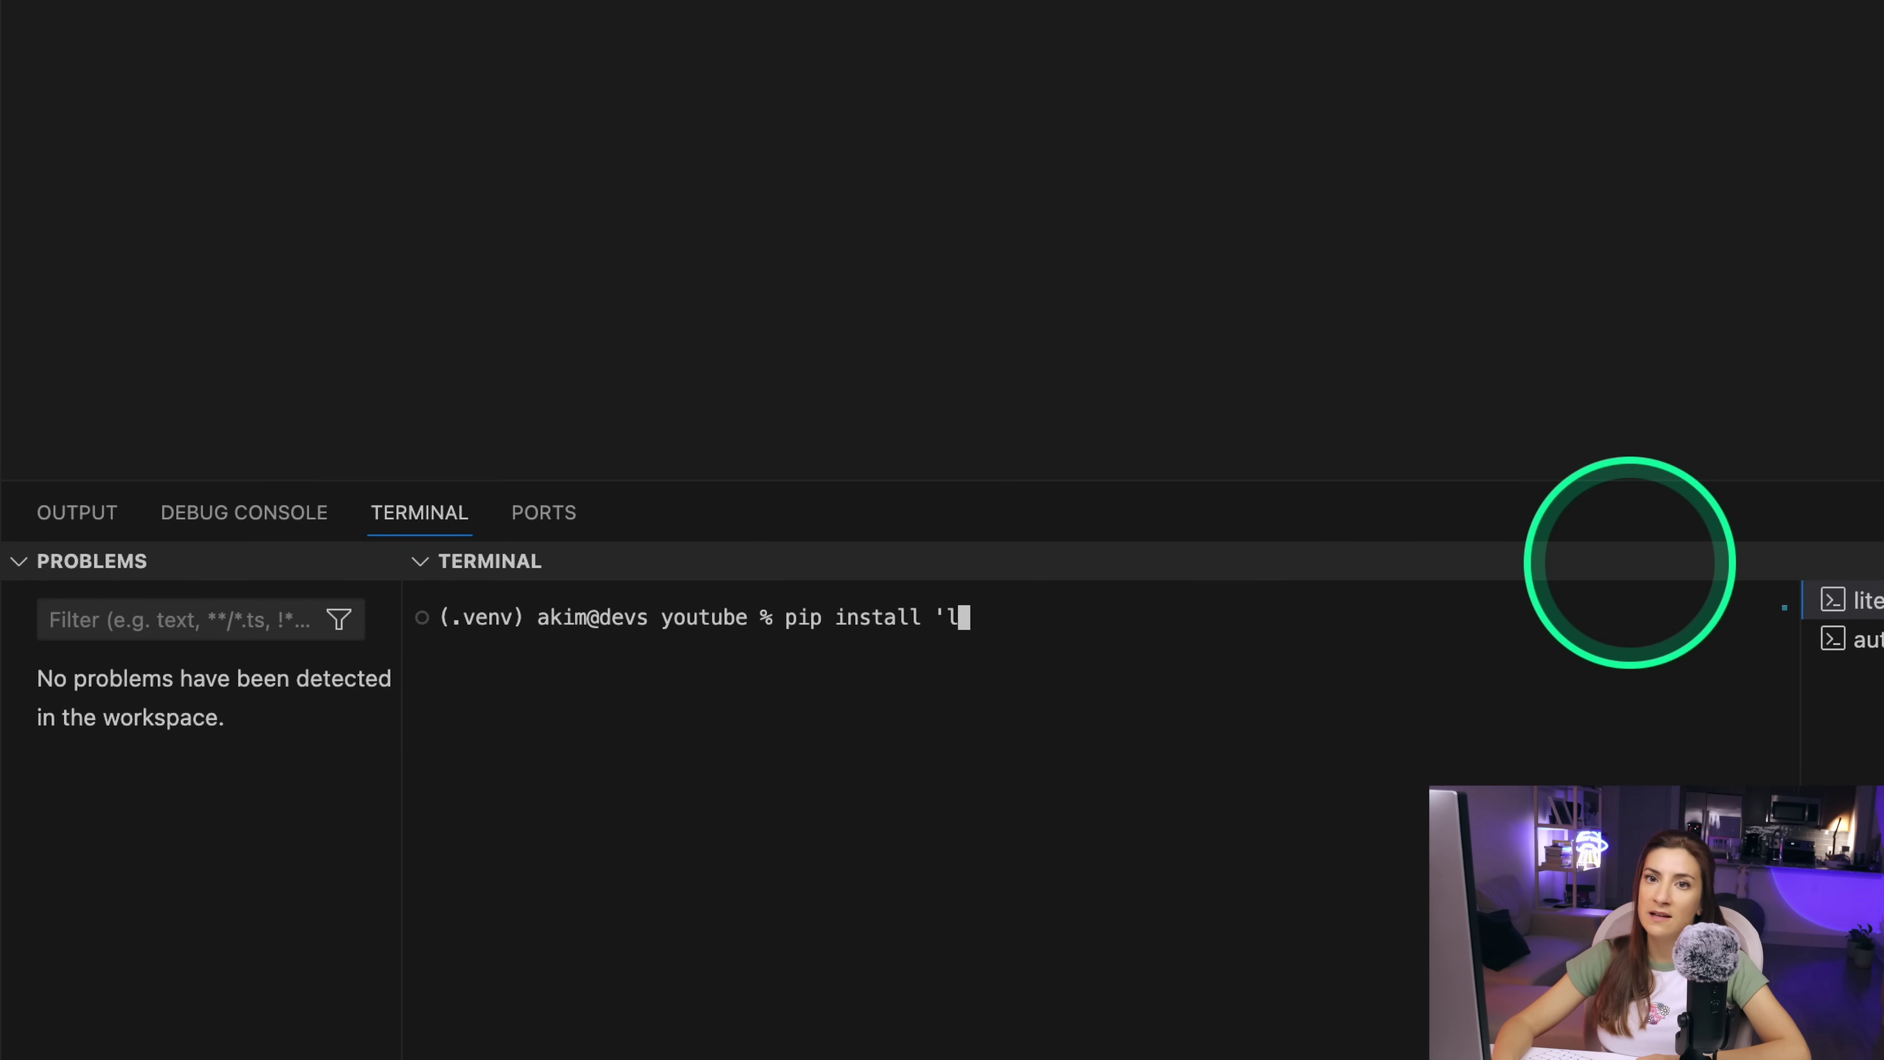
pyautogui.write('itellm[proxy]')
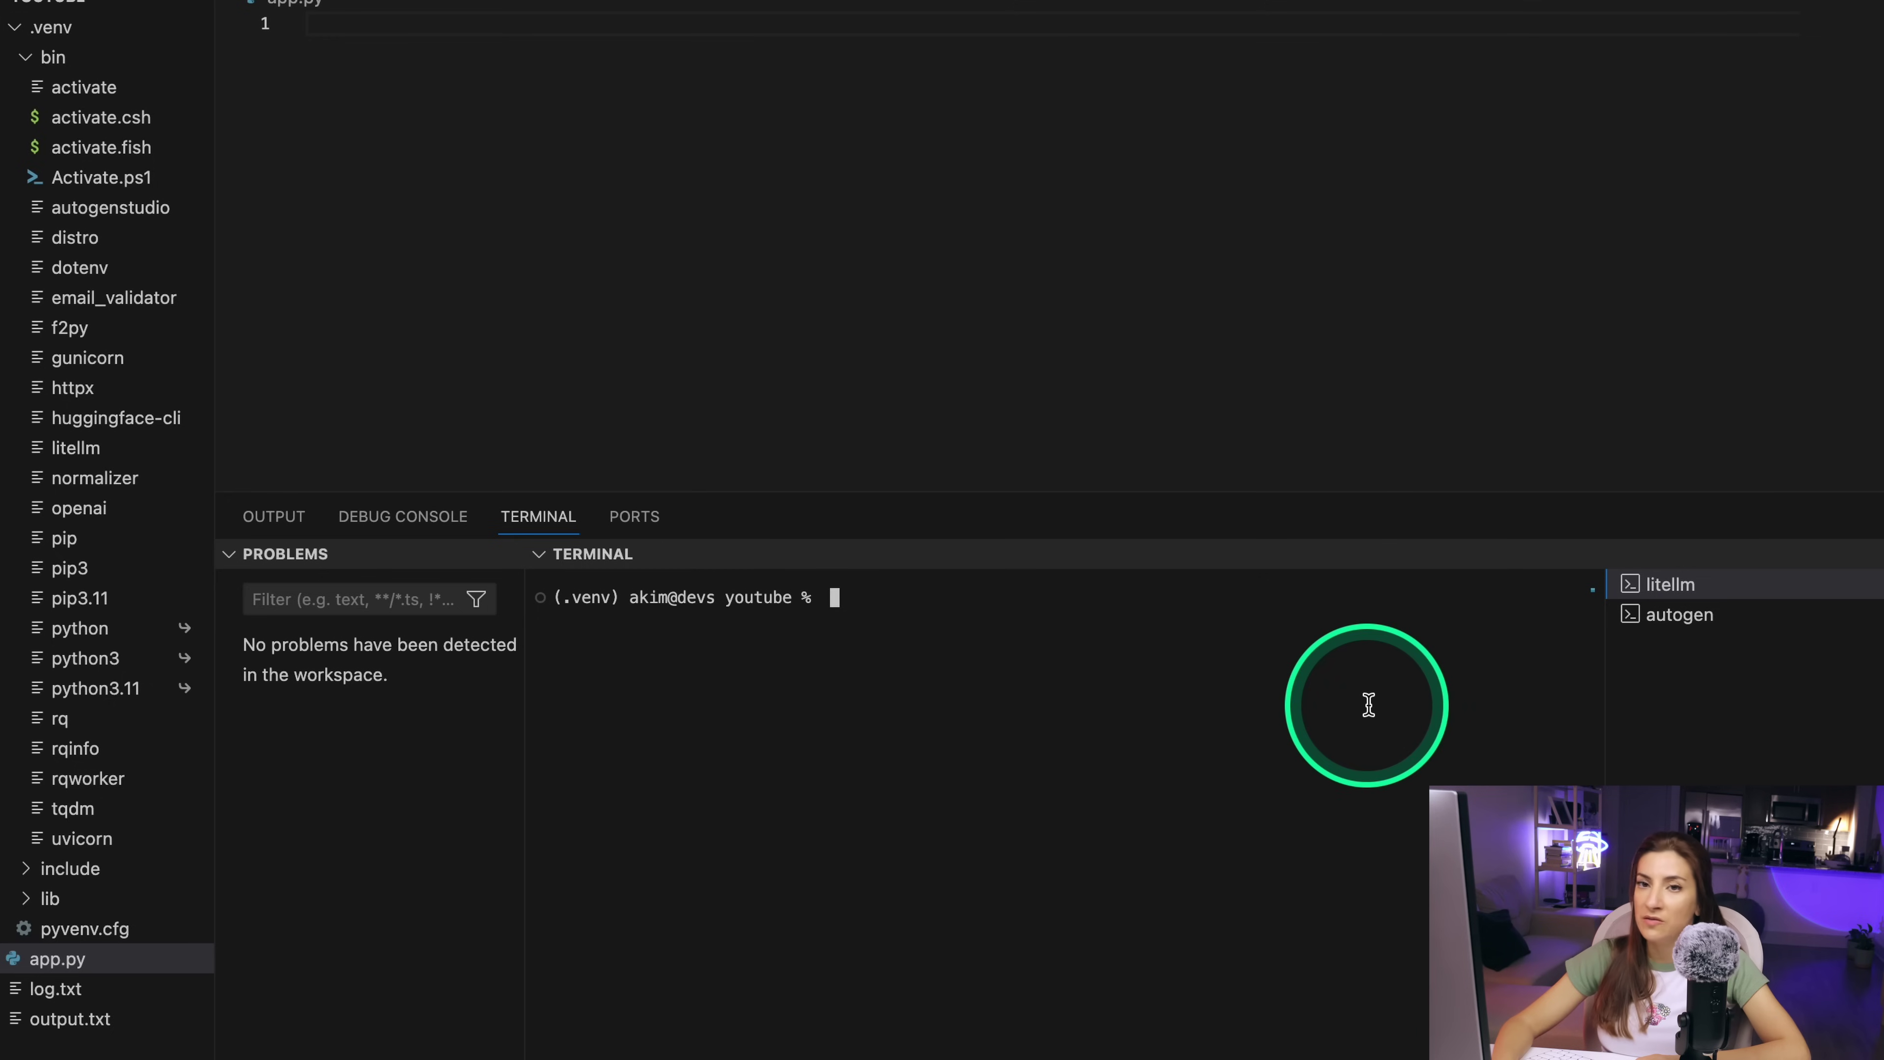
pyautogui.write('pip install -q google-generativeai')
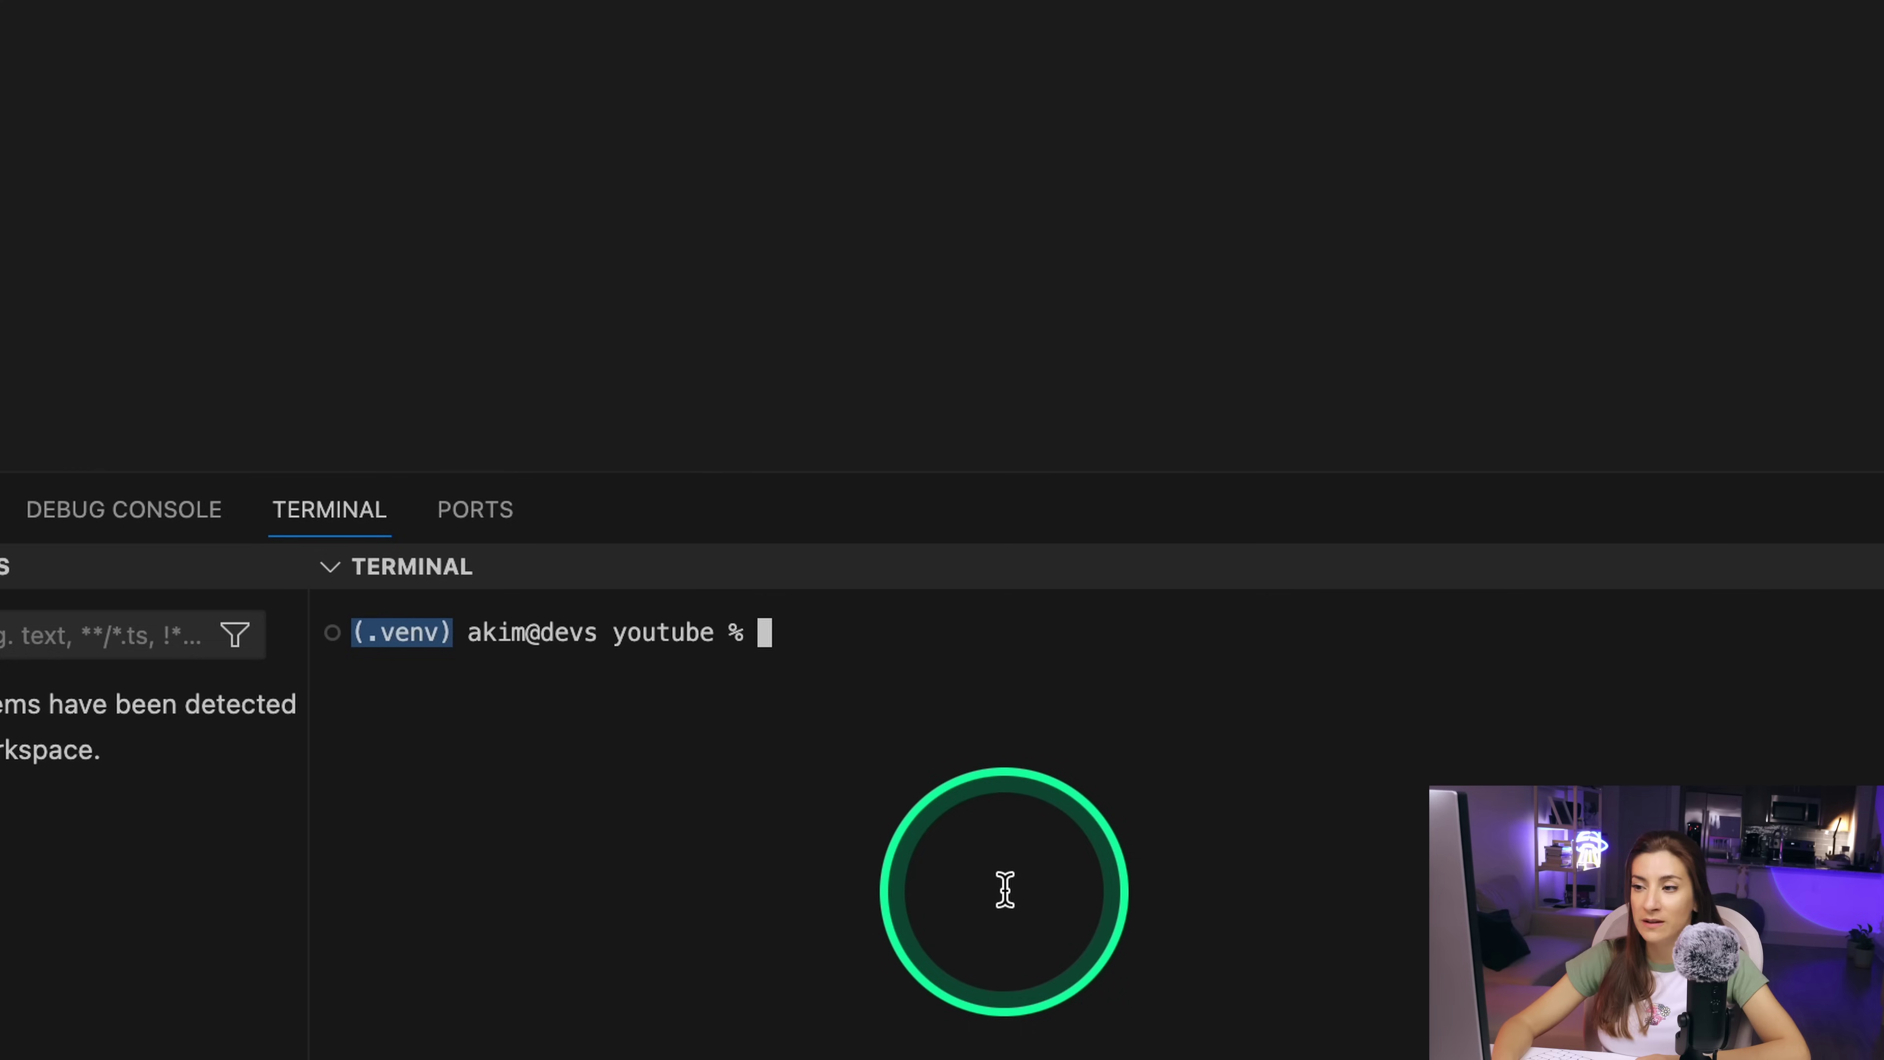
# Export MISTRAL_API_KEY with the pasted Mistral key, then clear the terminal
pyautogui.click(1038, 876)
pyautogui.write('export')
pyautogui.write('MISTRAL_API_KEY')
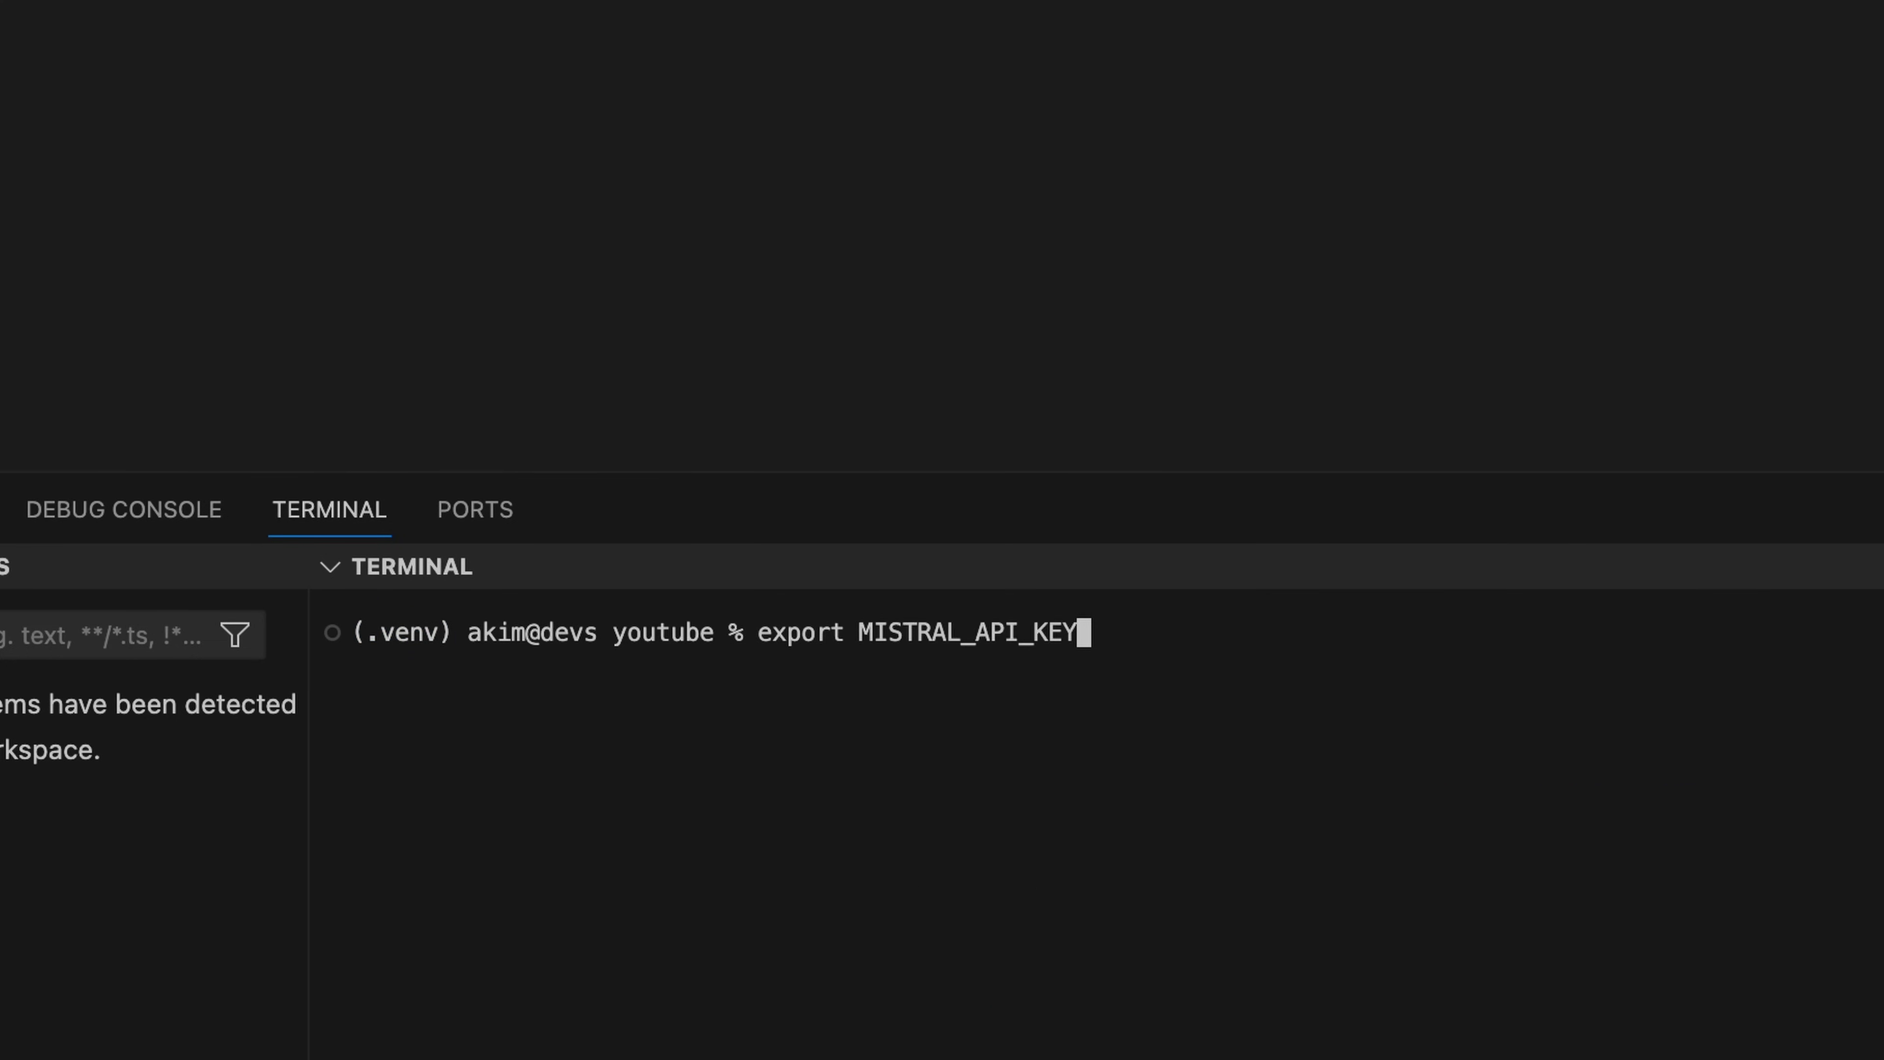
pyautogui.write('=')
pyautogui.press('super+v')
pyautogui.press('Return')
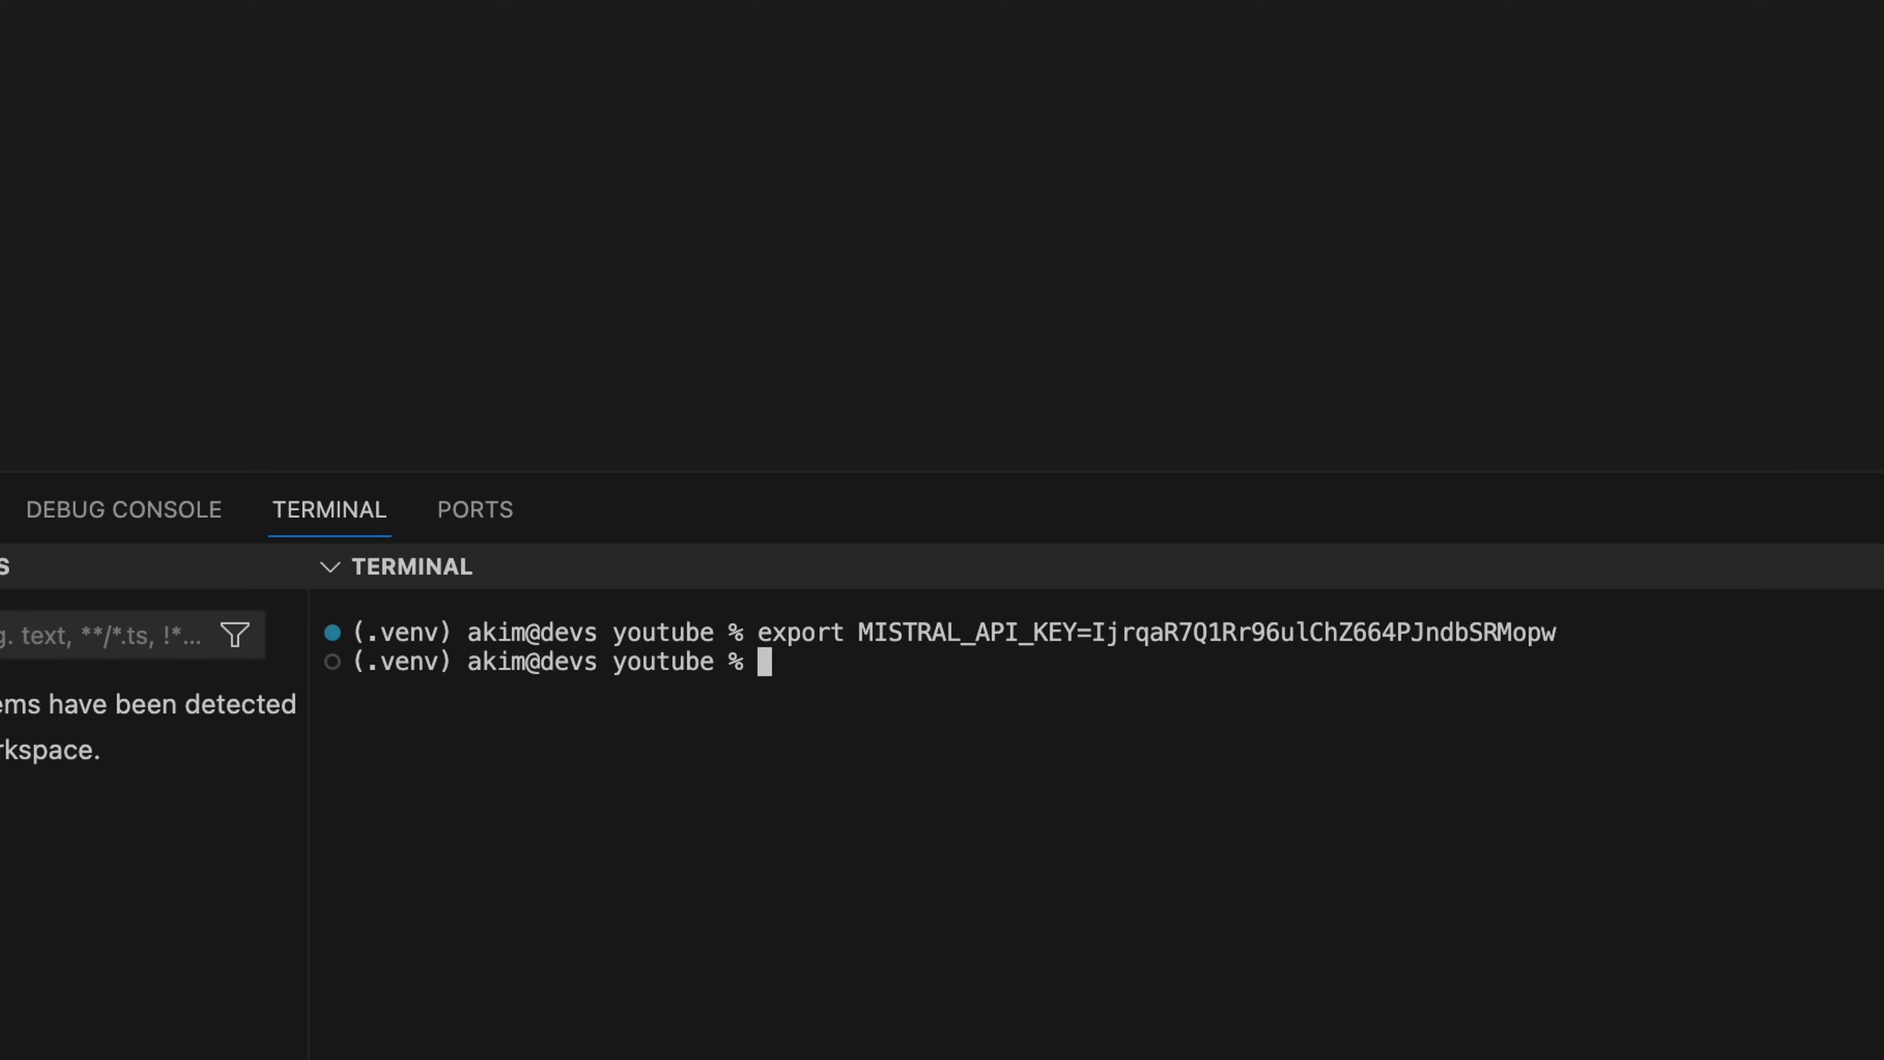
pyautogui.press('super+k')
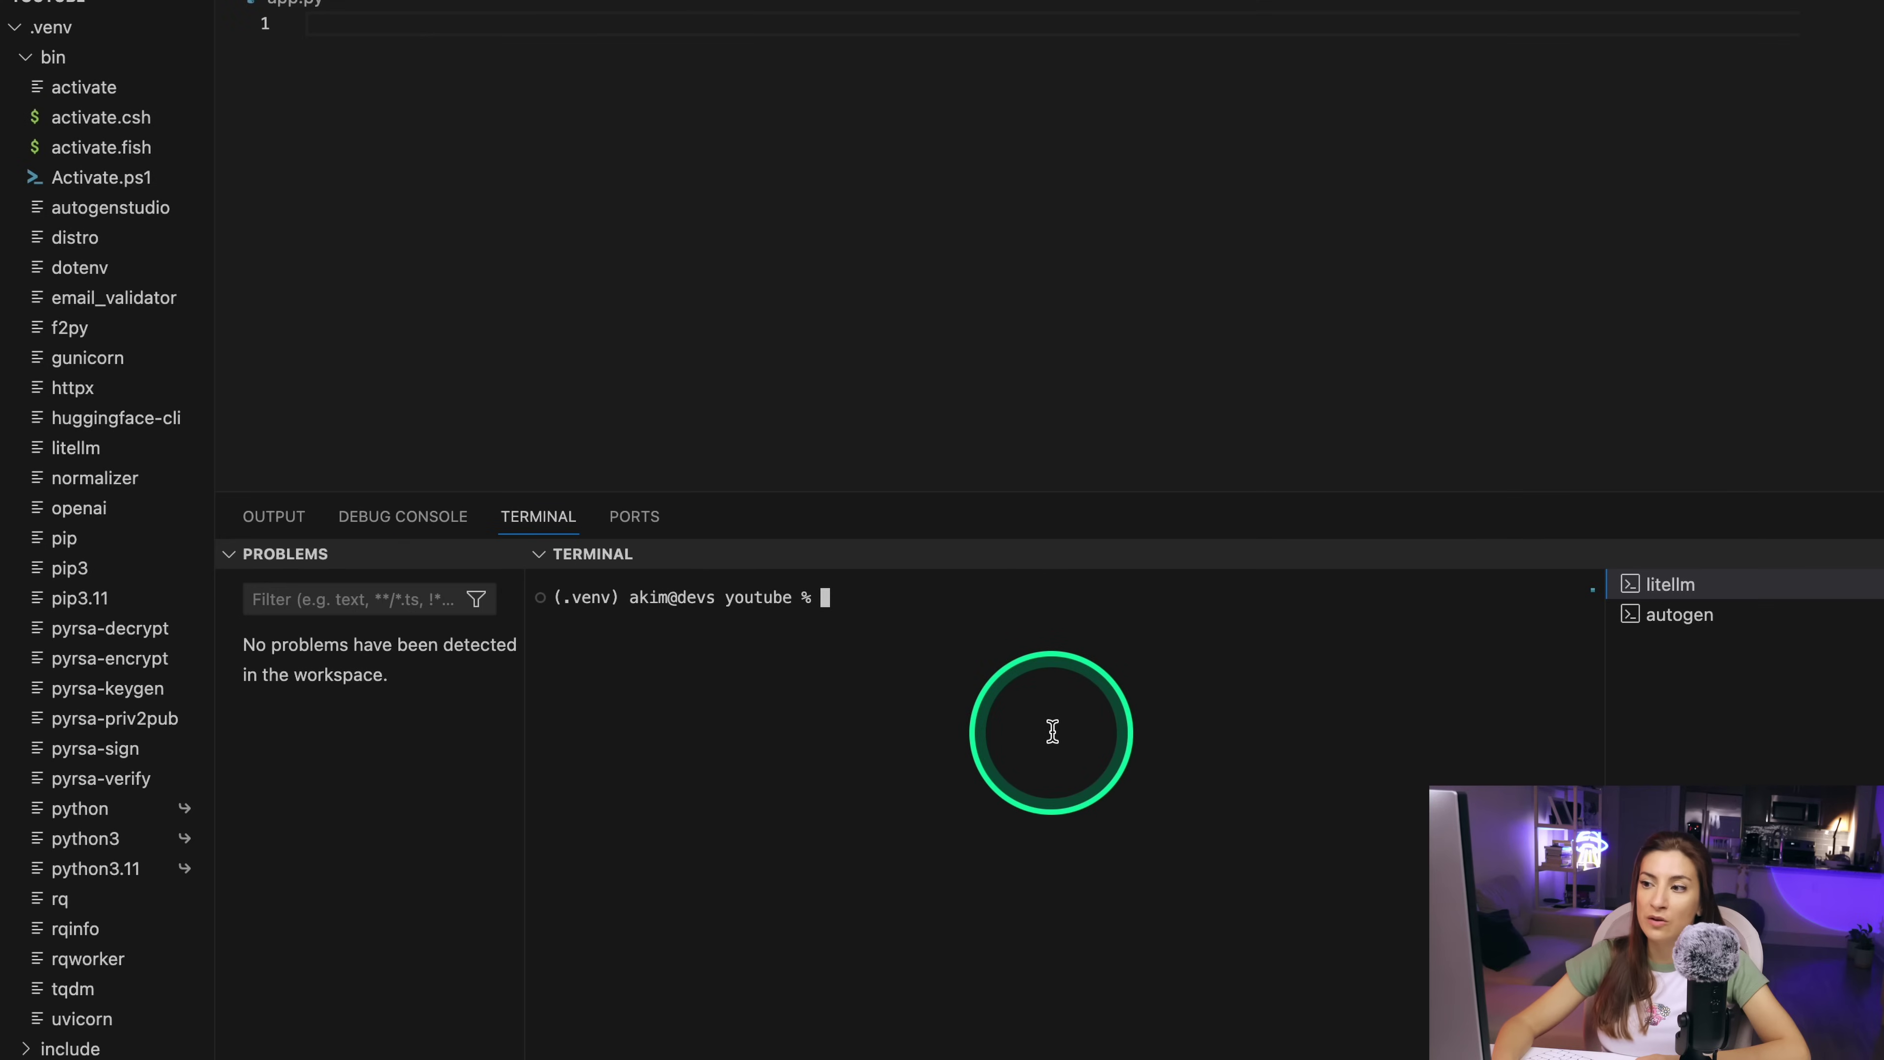
pyautogui.write('litellm --model gemini/gemin')
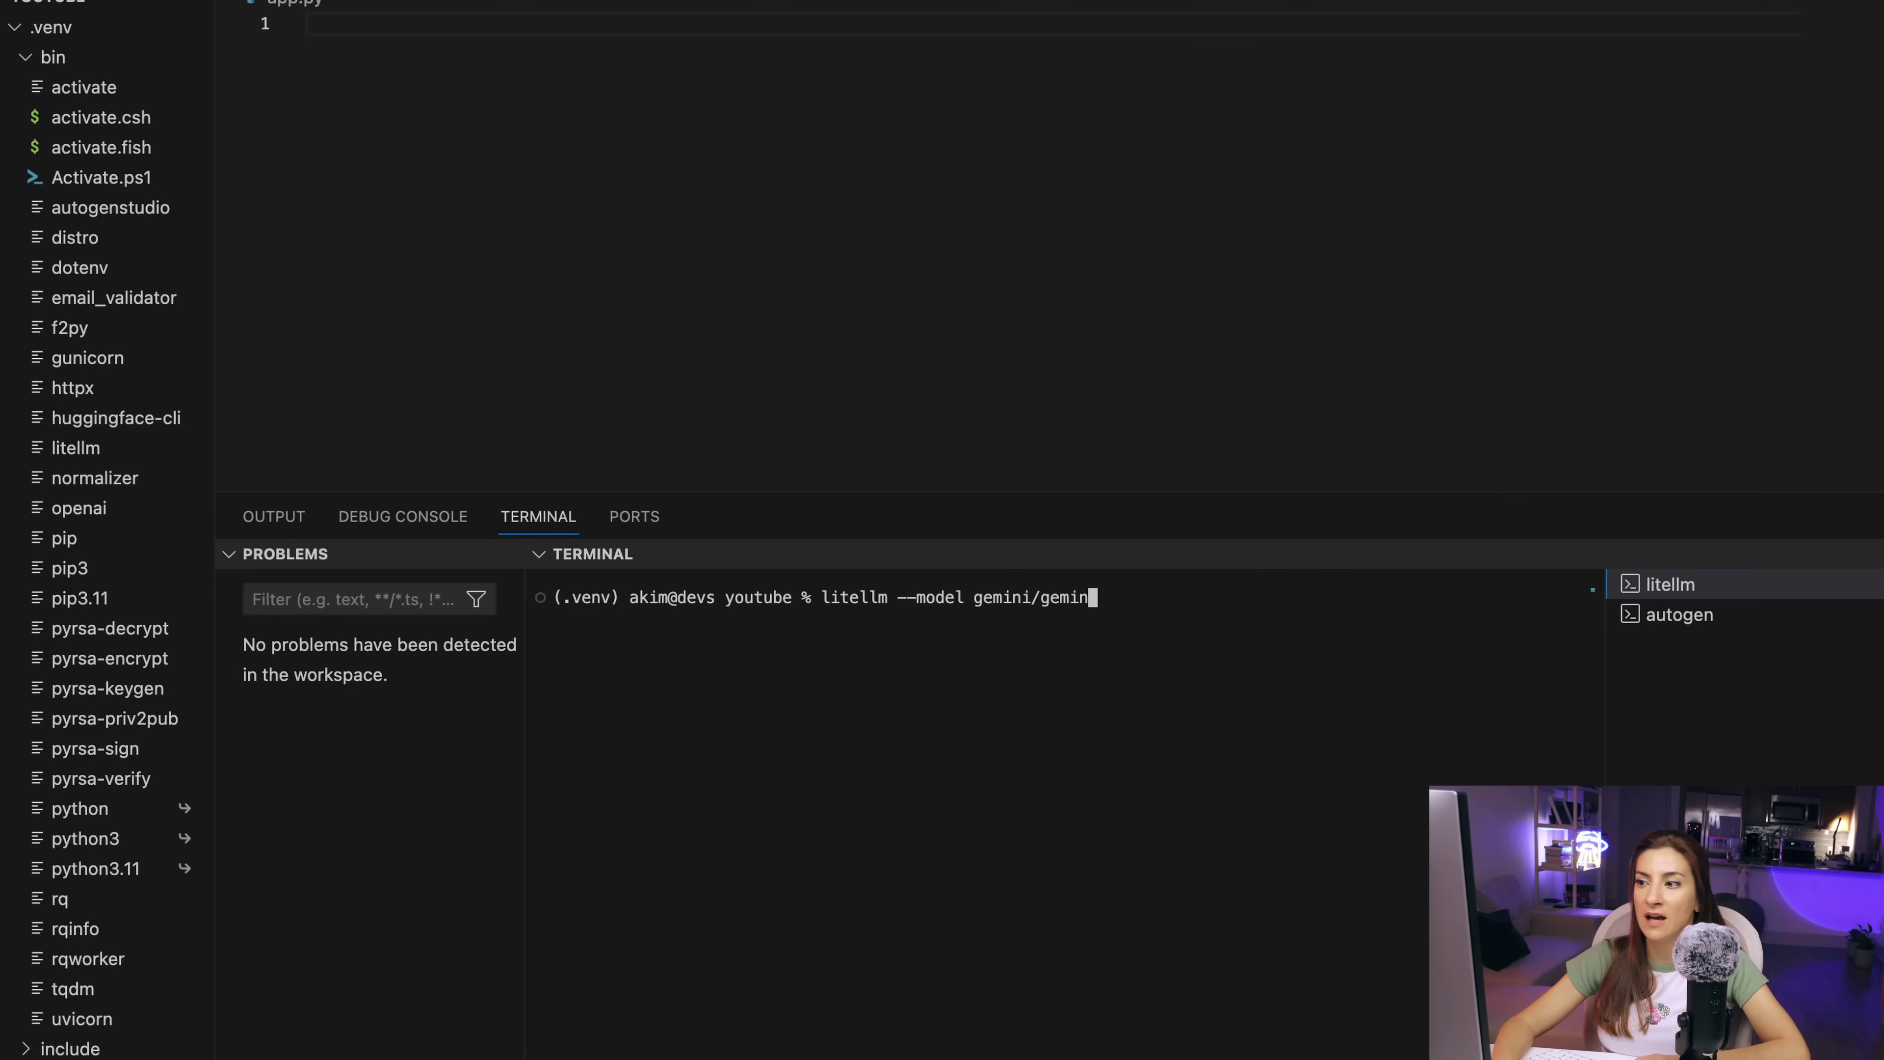
pyautogui.write('ro')
pyautogui.hotkey('alt', 'BackSpace')
pyautogui.write('mistral')
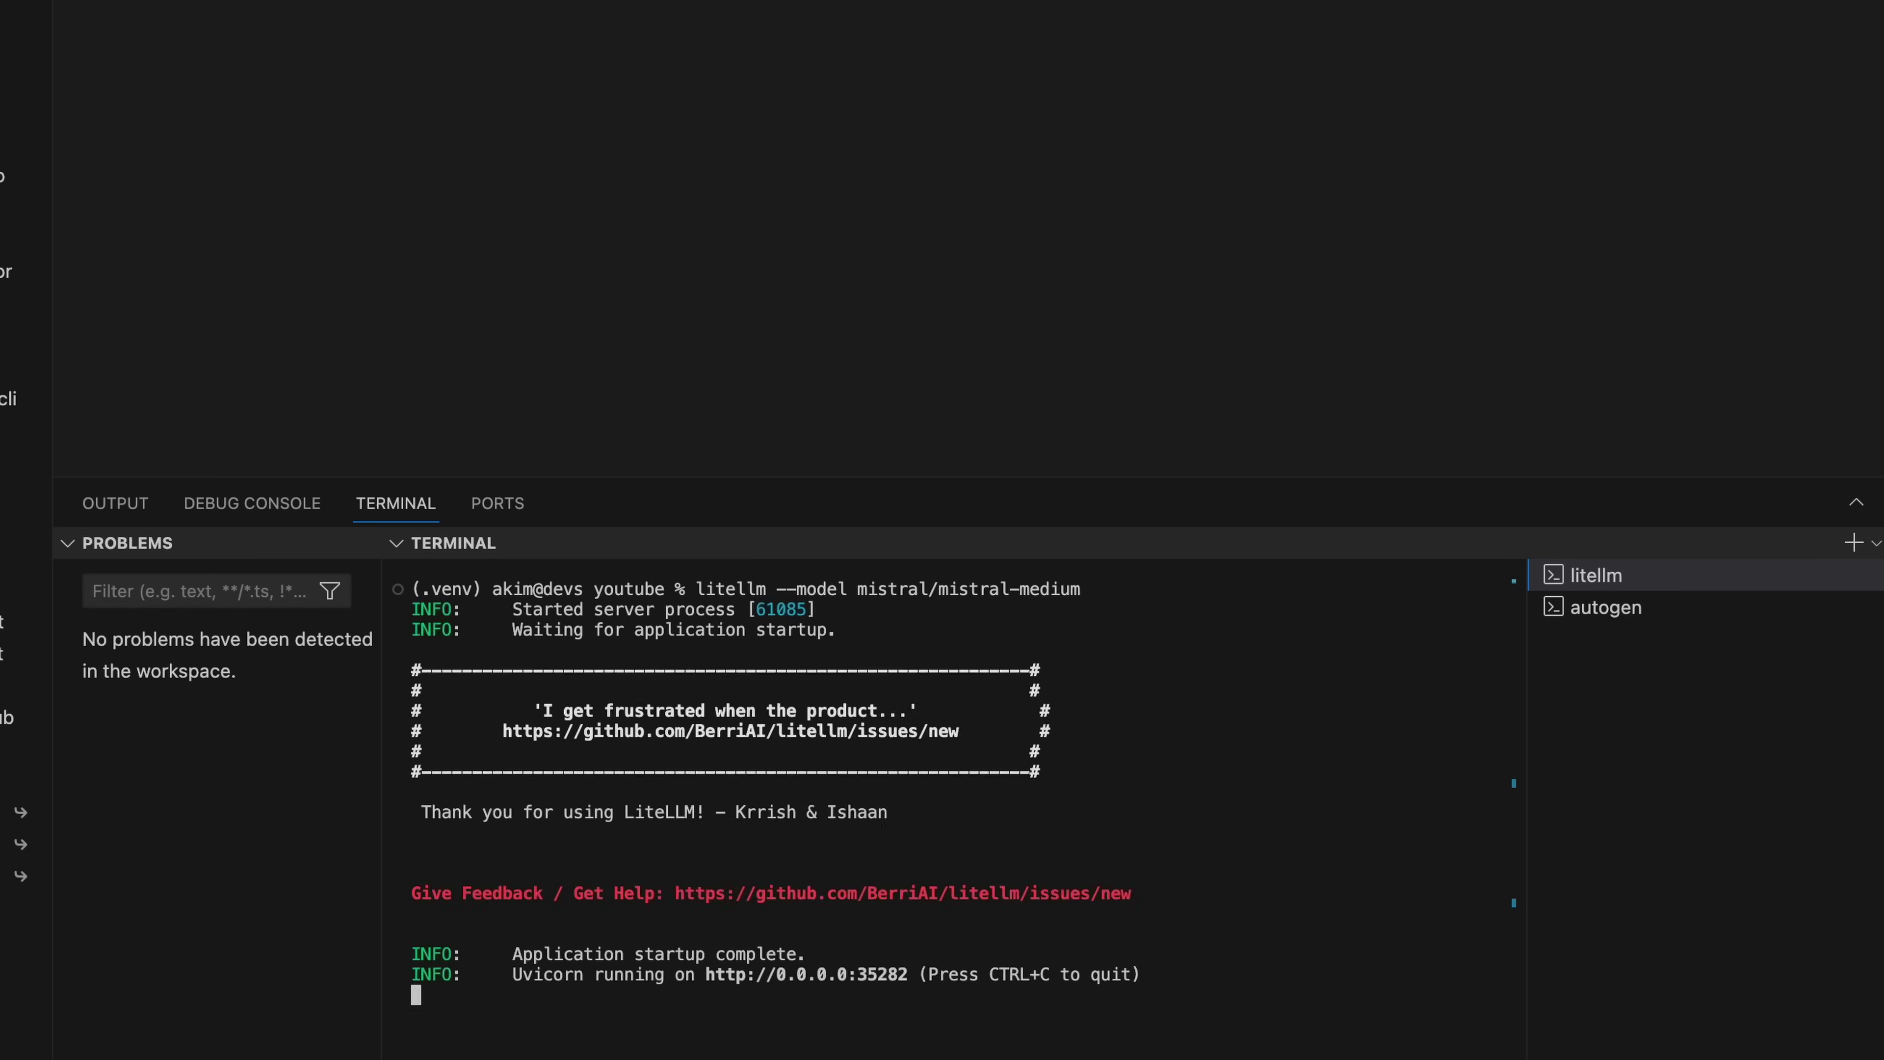
pyautogui.moveTo(907, 974); pyautogui.dragTo(712, 977)
pyautogui.press('super+c')
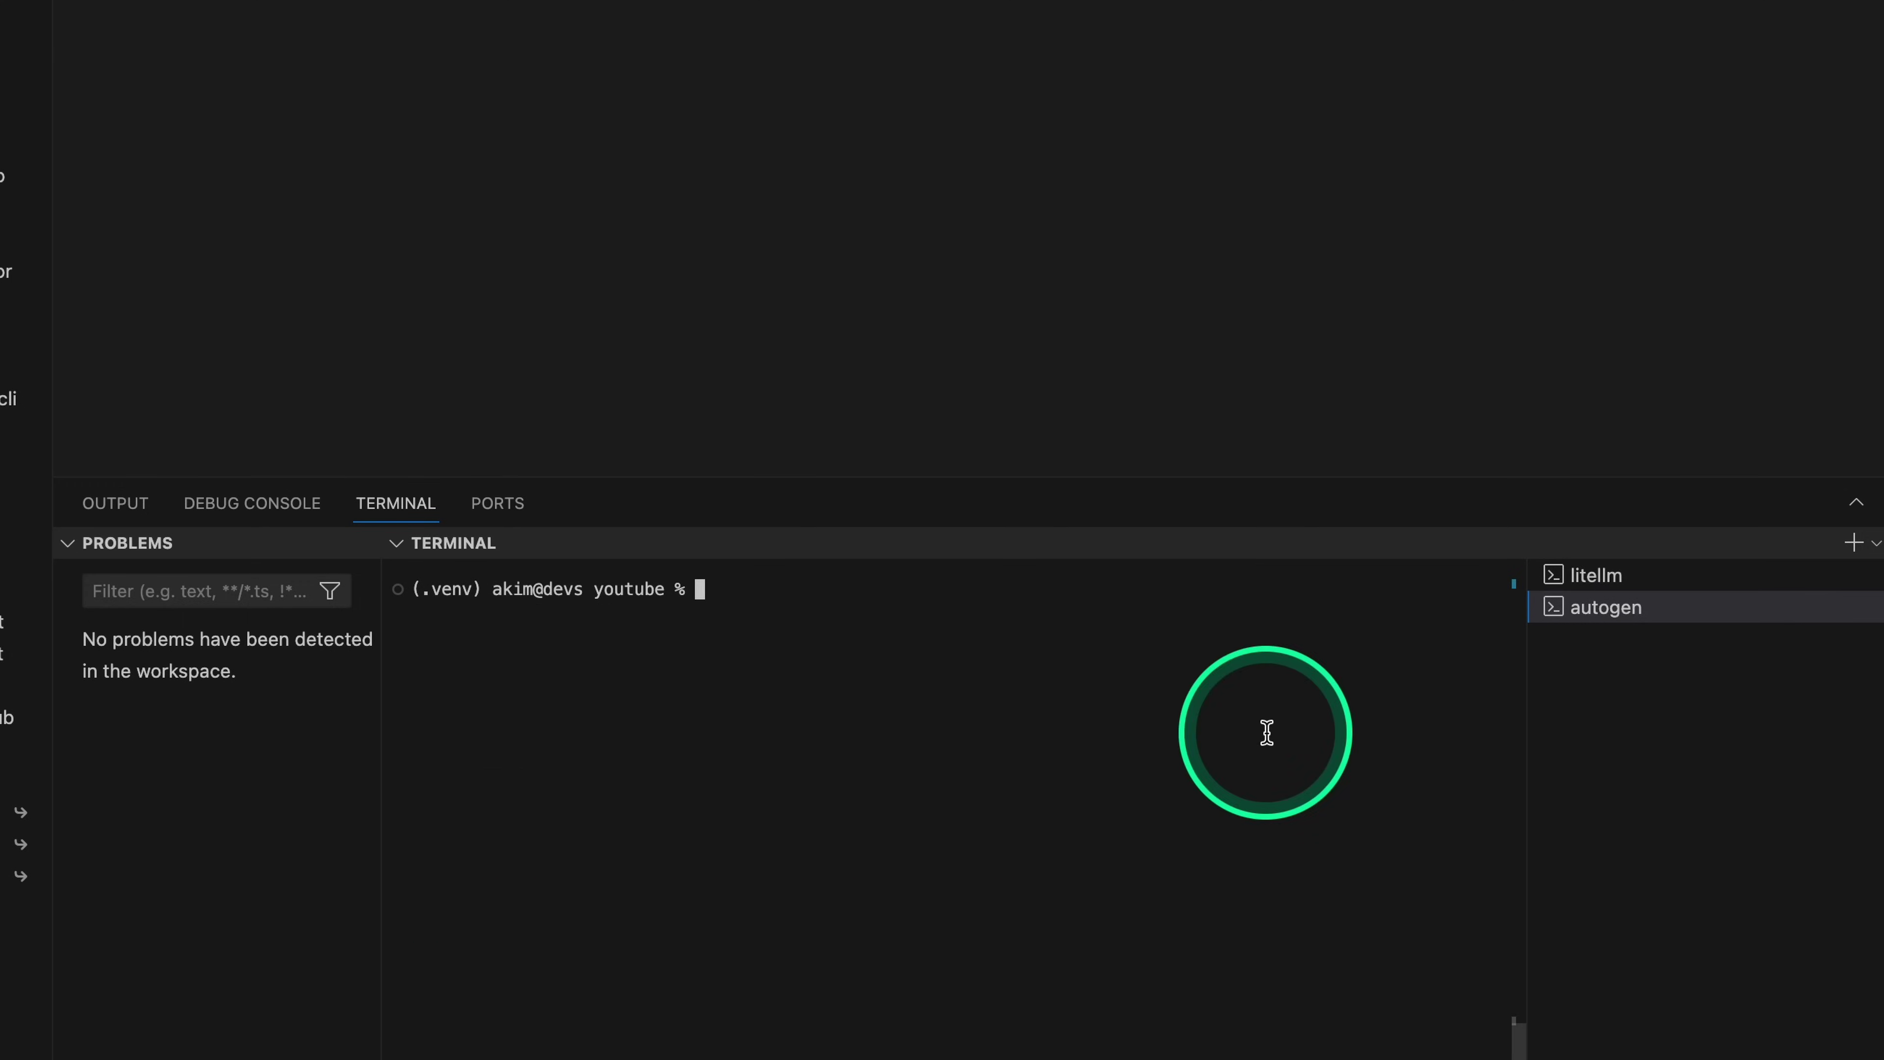
# Run autogenstudio ui --port 8081 in the autogen terminal and open its URL
pyautogui.write('en')
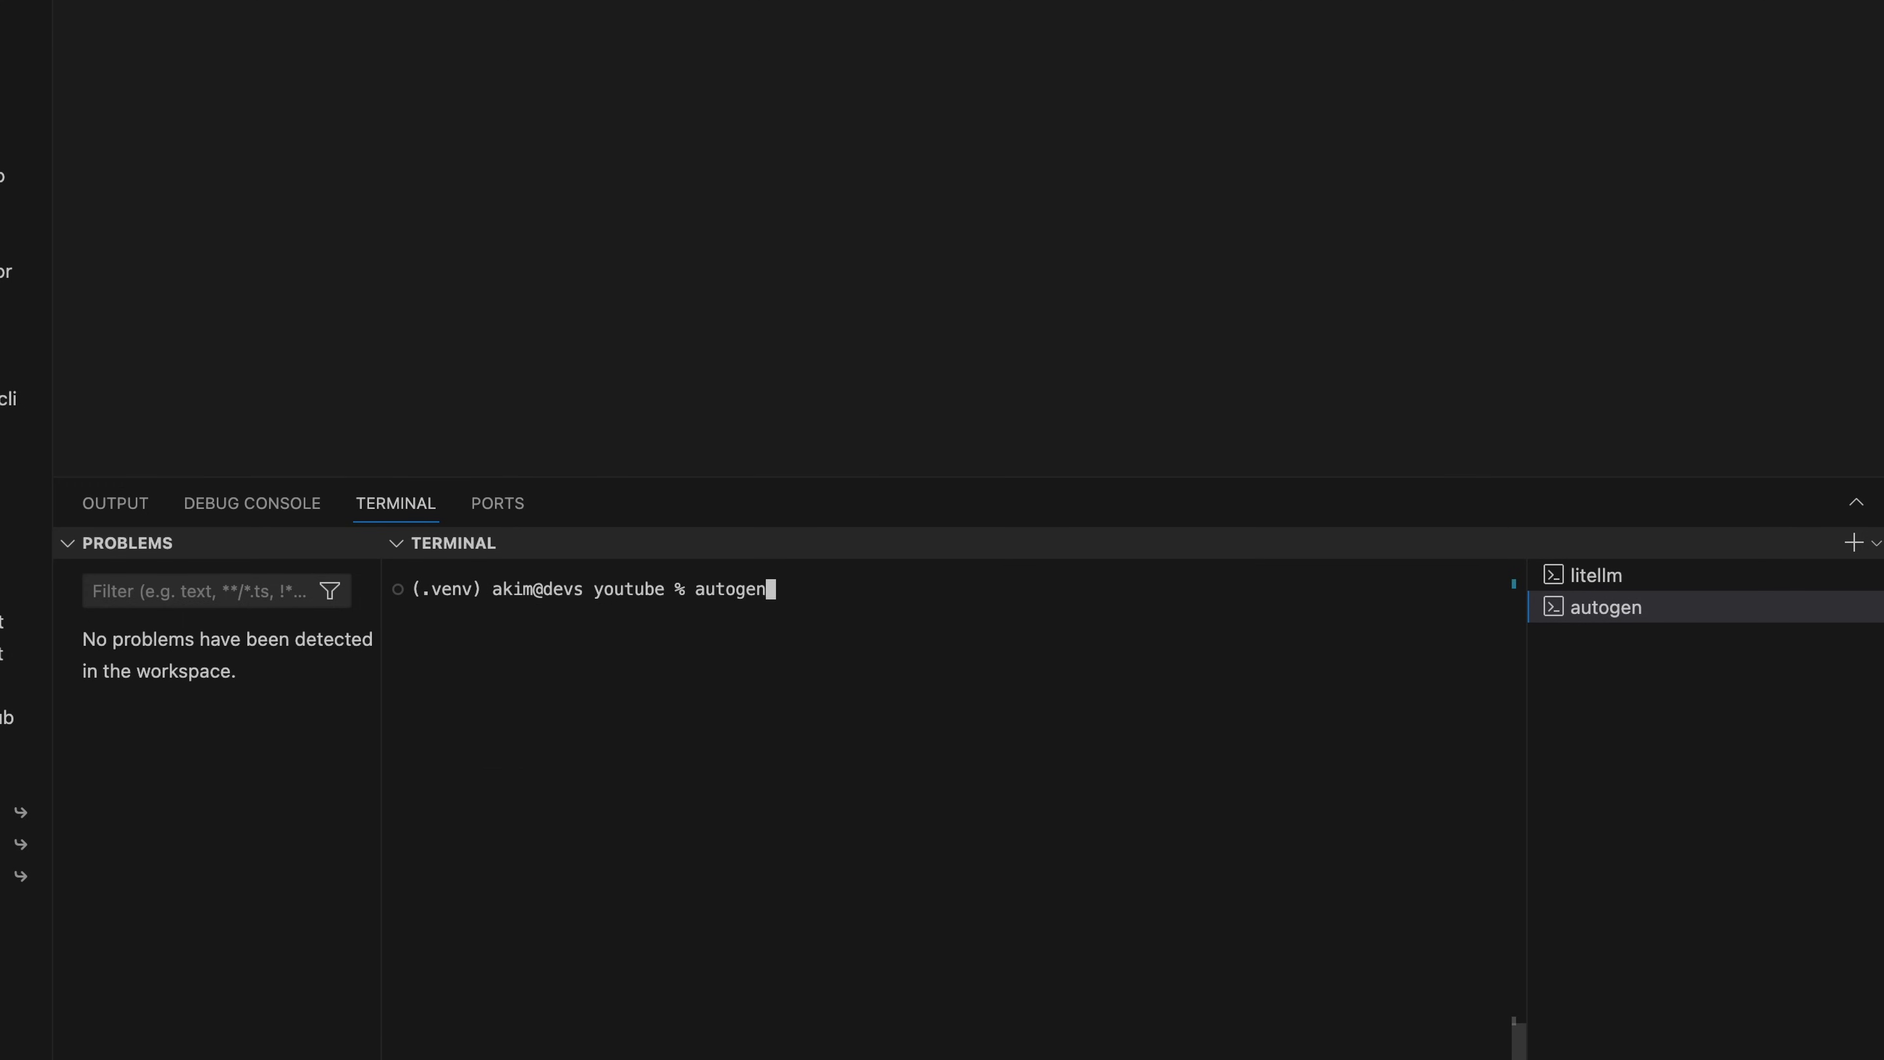
pyautogui.write('studio ui --port 8081')
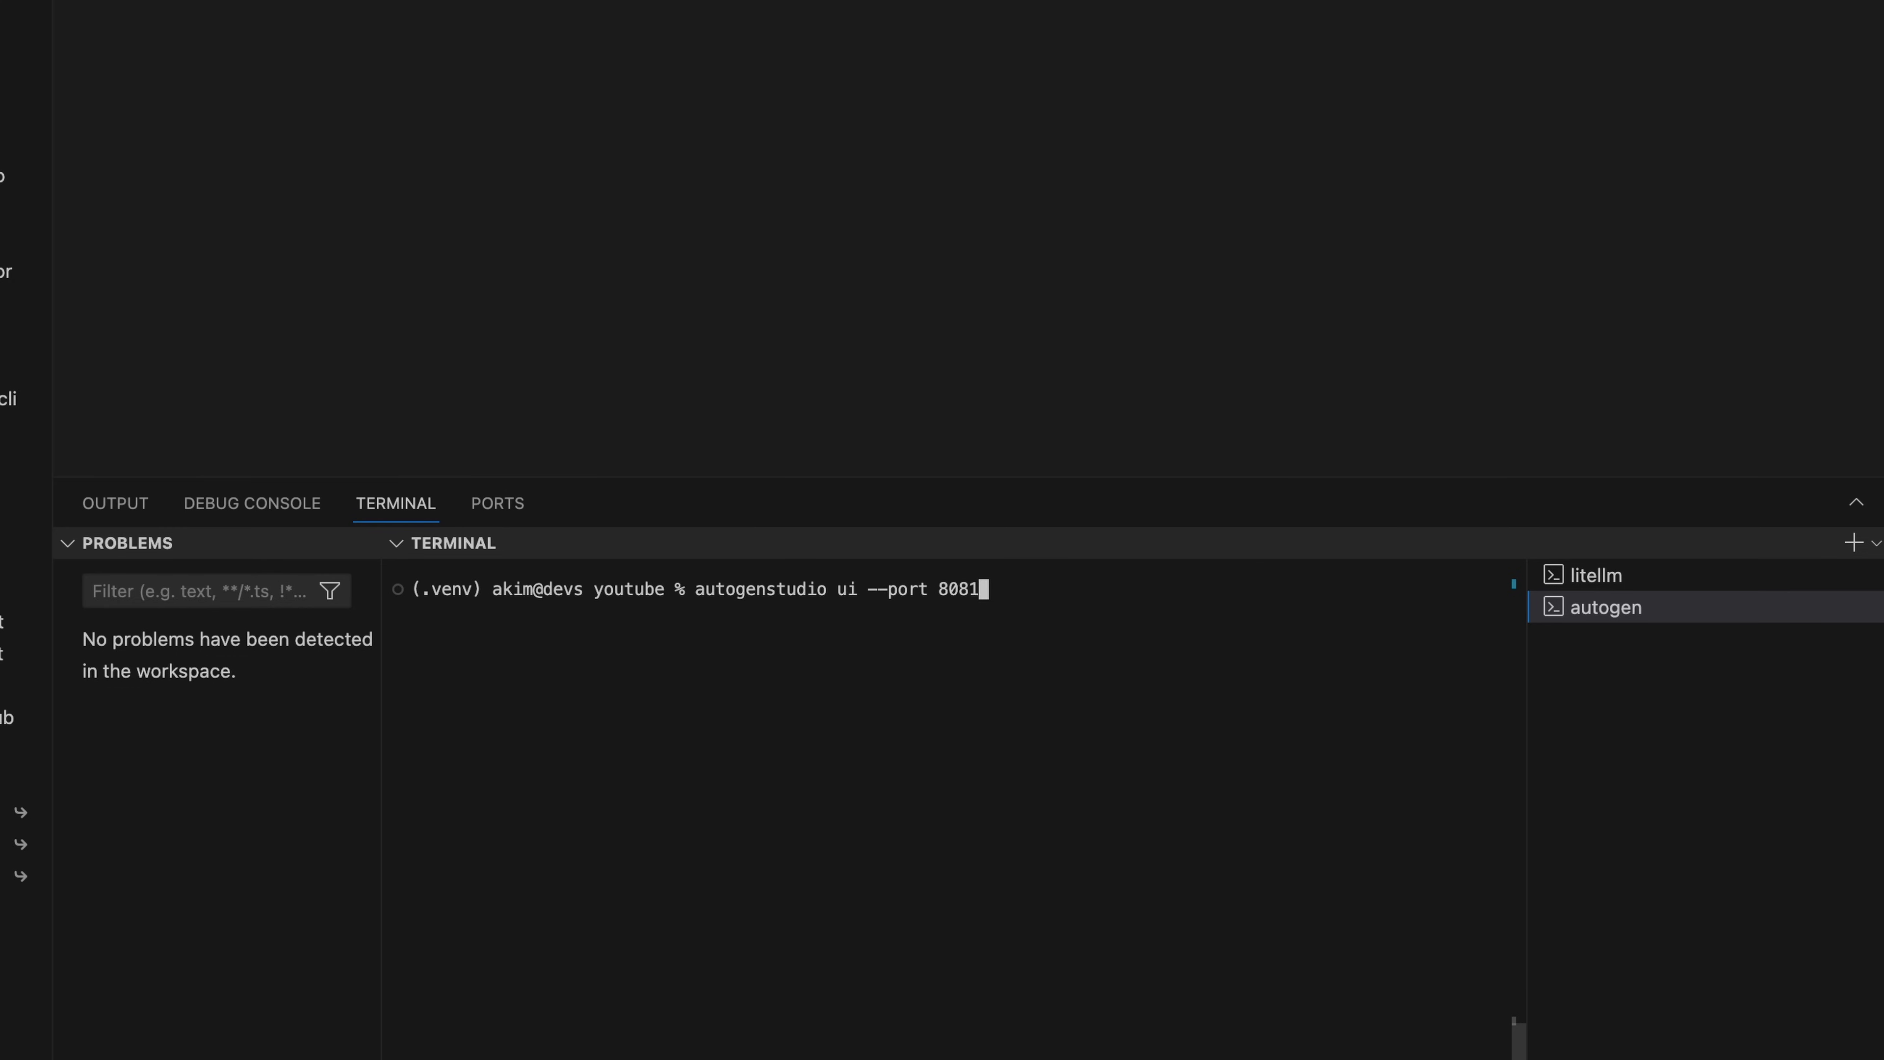
pyautogui.press('Return')
pyautogui.keyDown('super'); pyautogui.click(874, 673); pyautogui.keyUp('super')
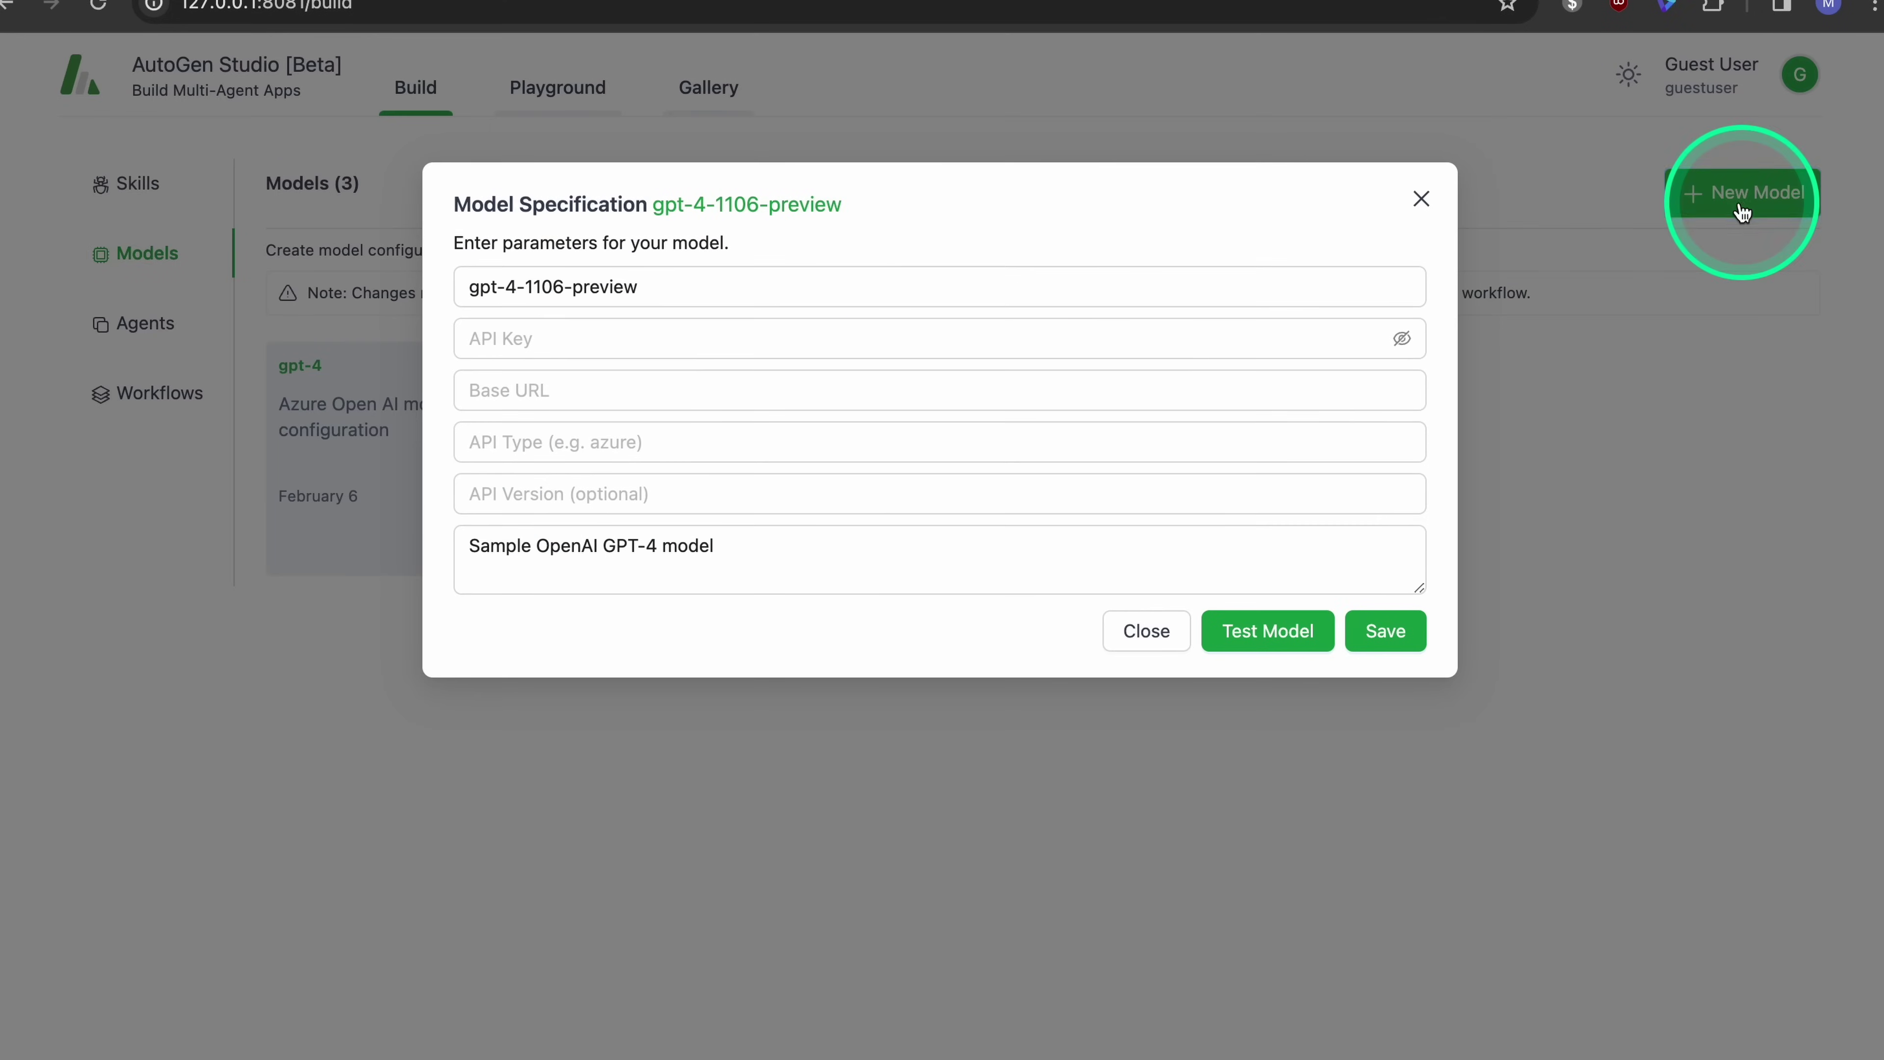
pyautogui.click(845, 277)
pyautogui.doubleClick(845, 277)
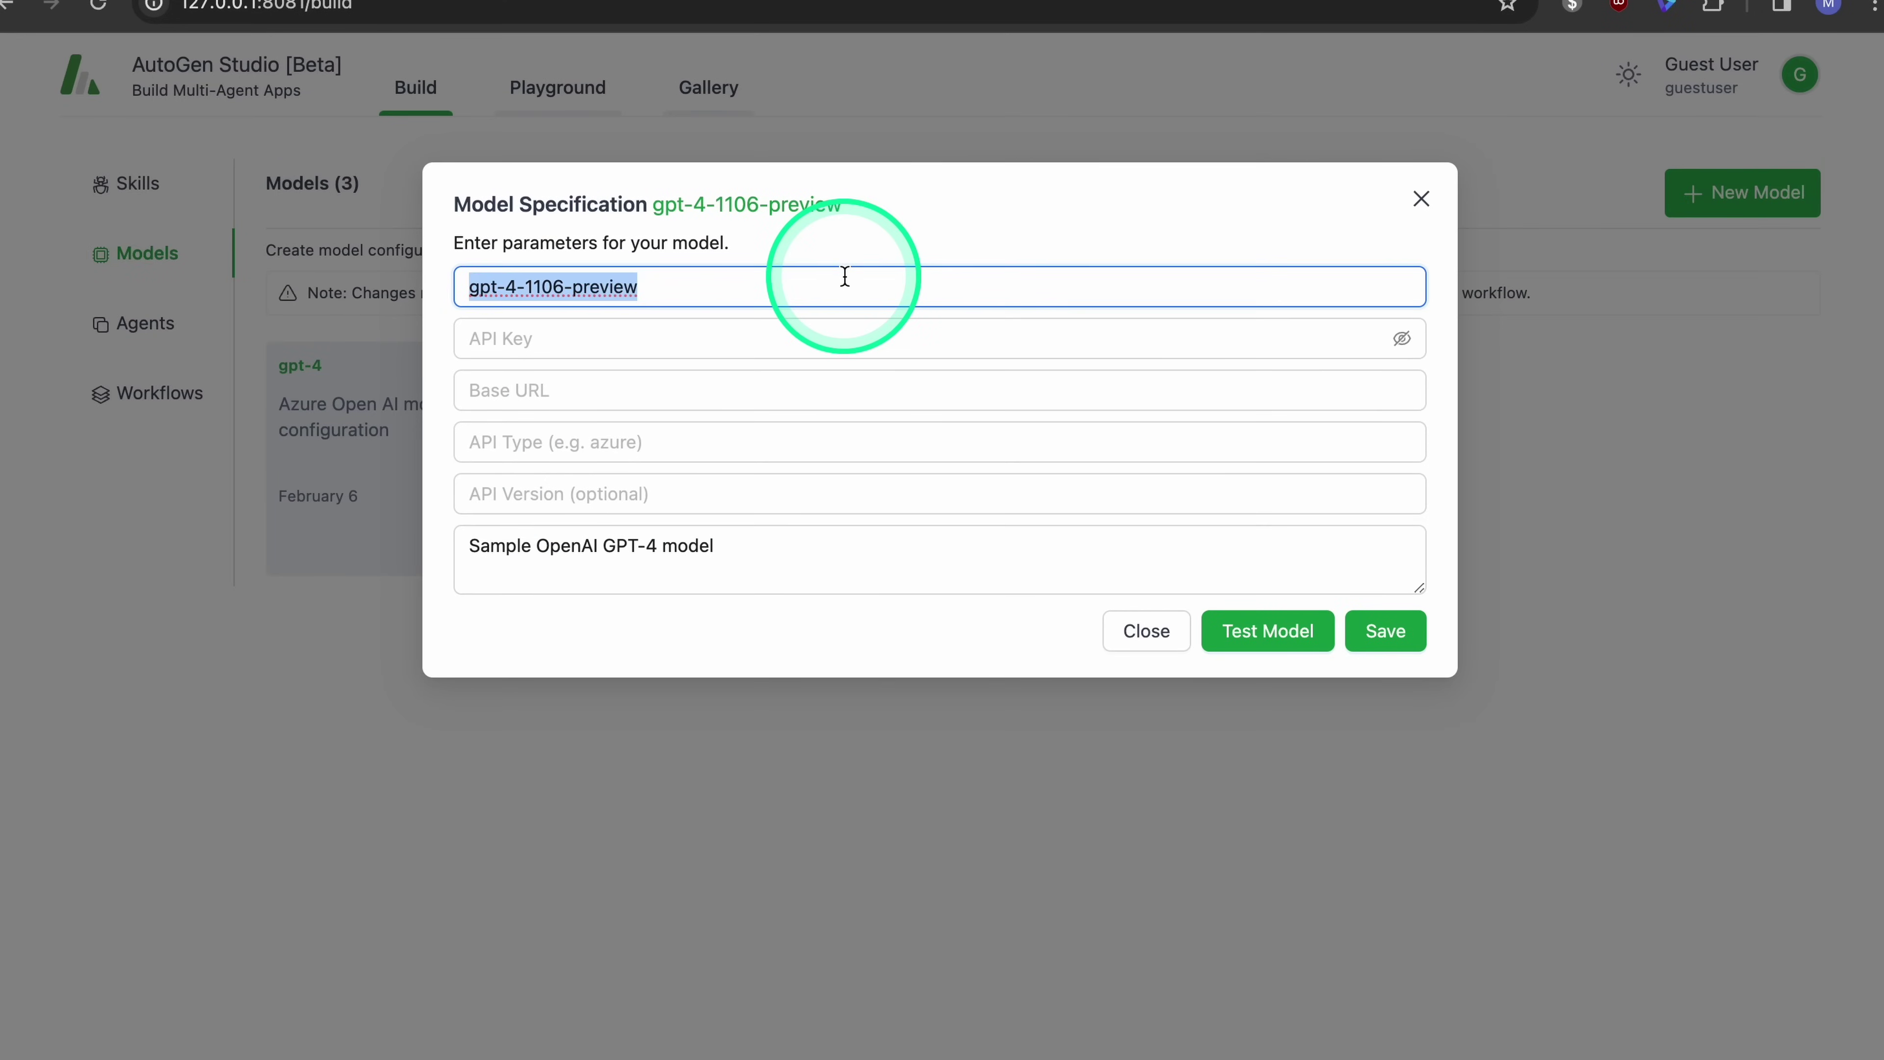
pyautogui.write('mistral-medium')
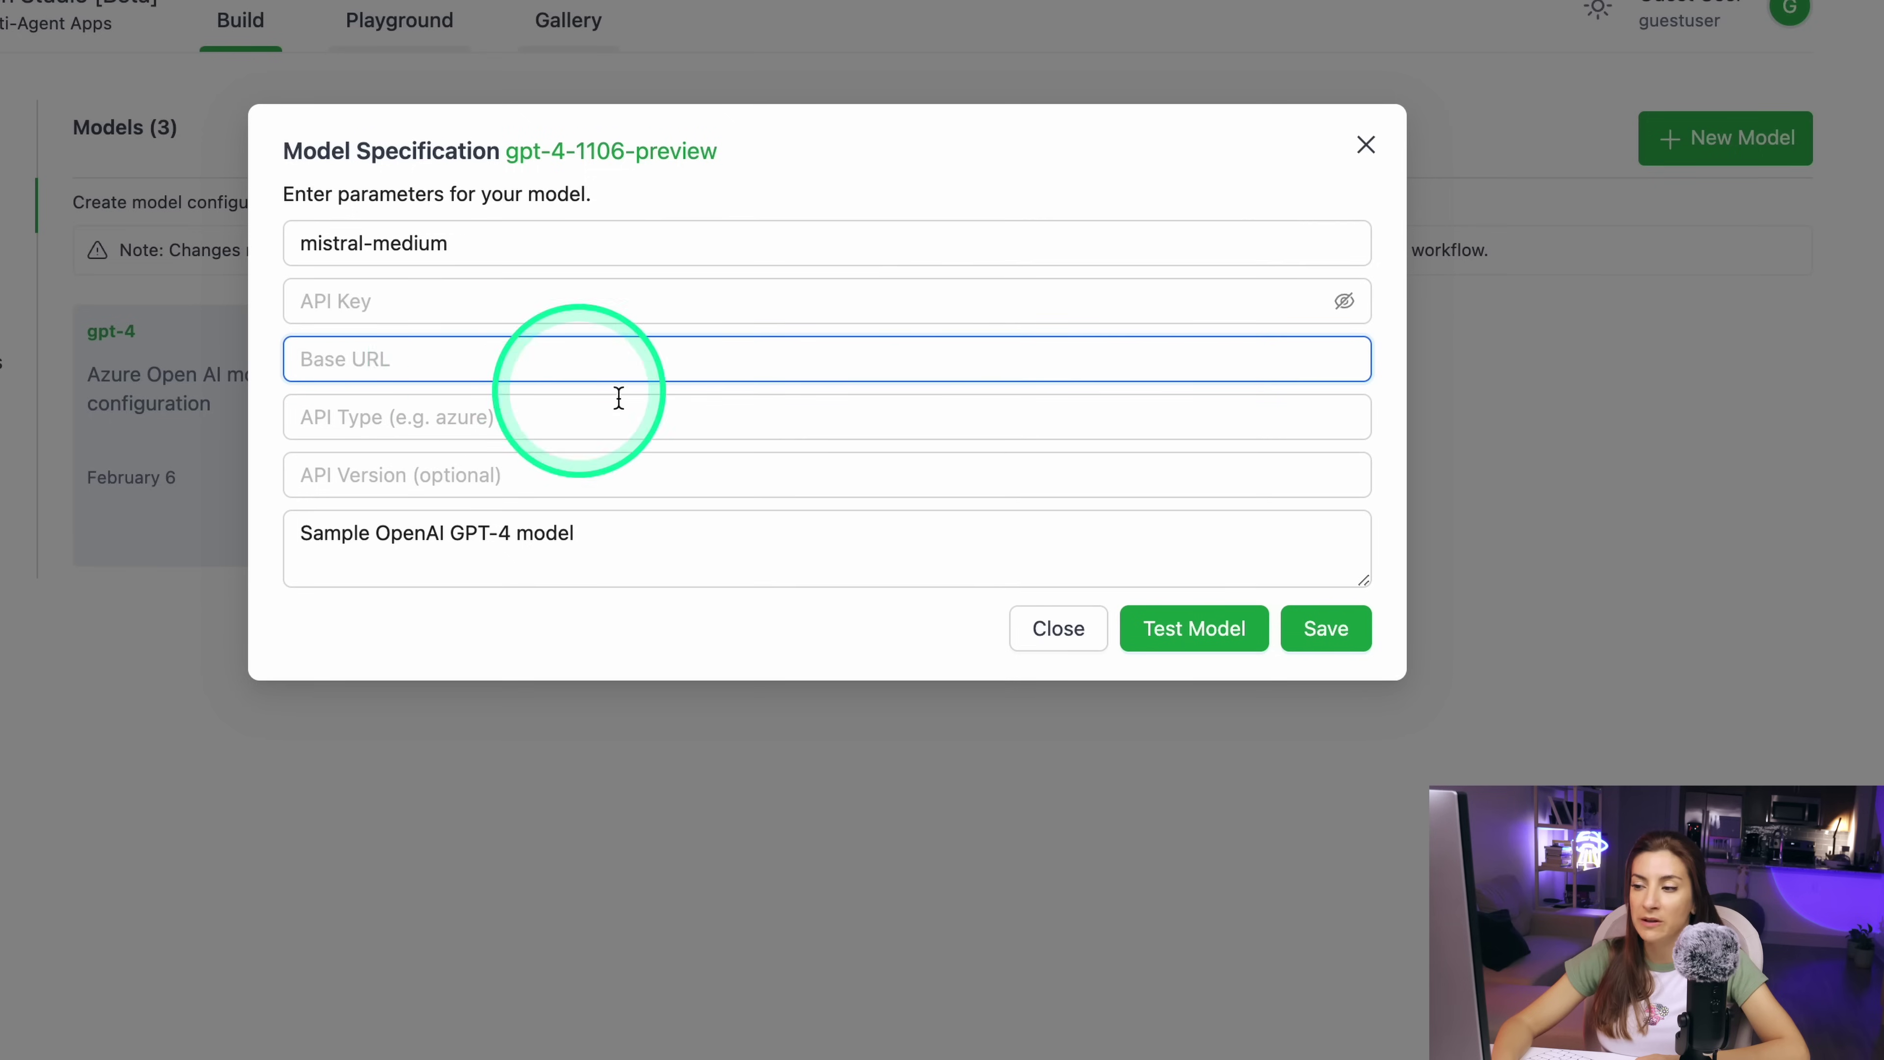
pyautogui.press('super+v')
pyautogui.click(1343, 300)
pyautogui.write('ski-anyk')
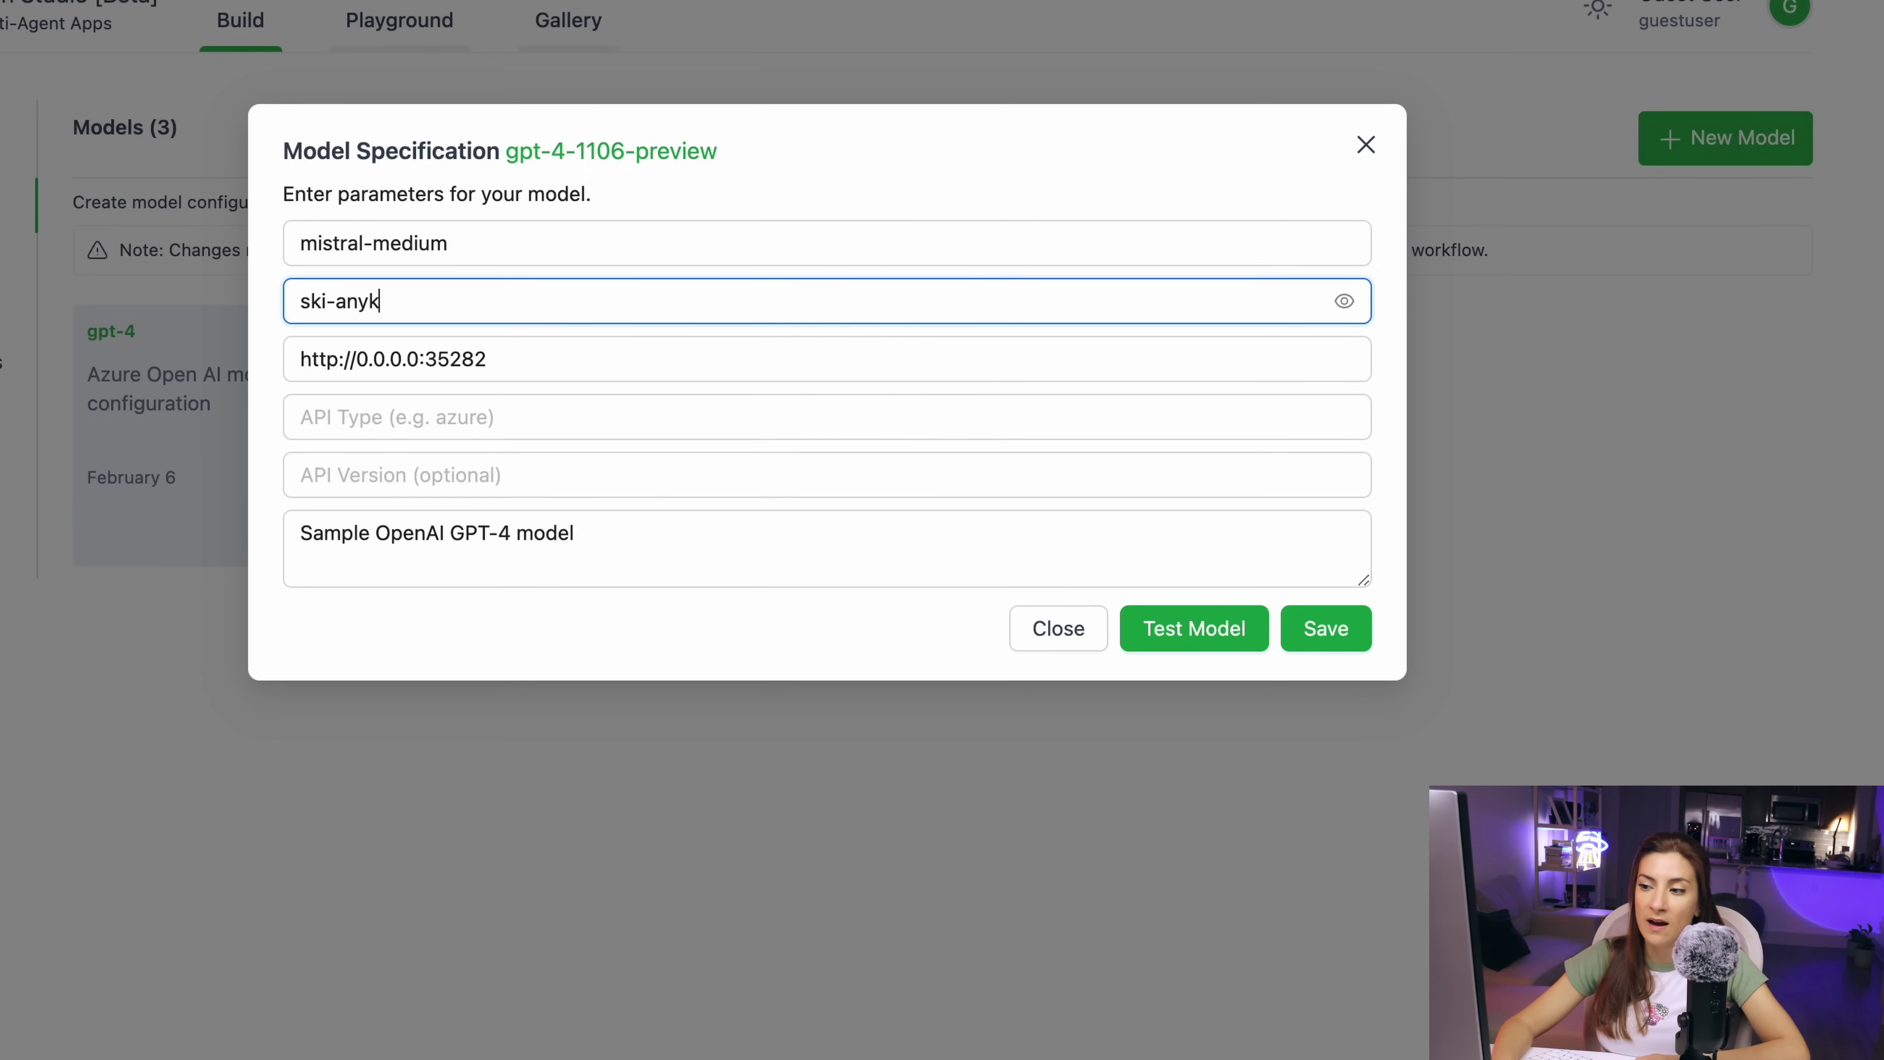
pyautogui.click(1211, 636)
pyautogui.click(1342, 709)
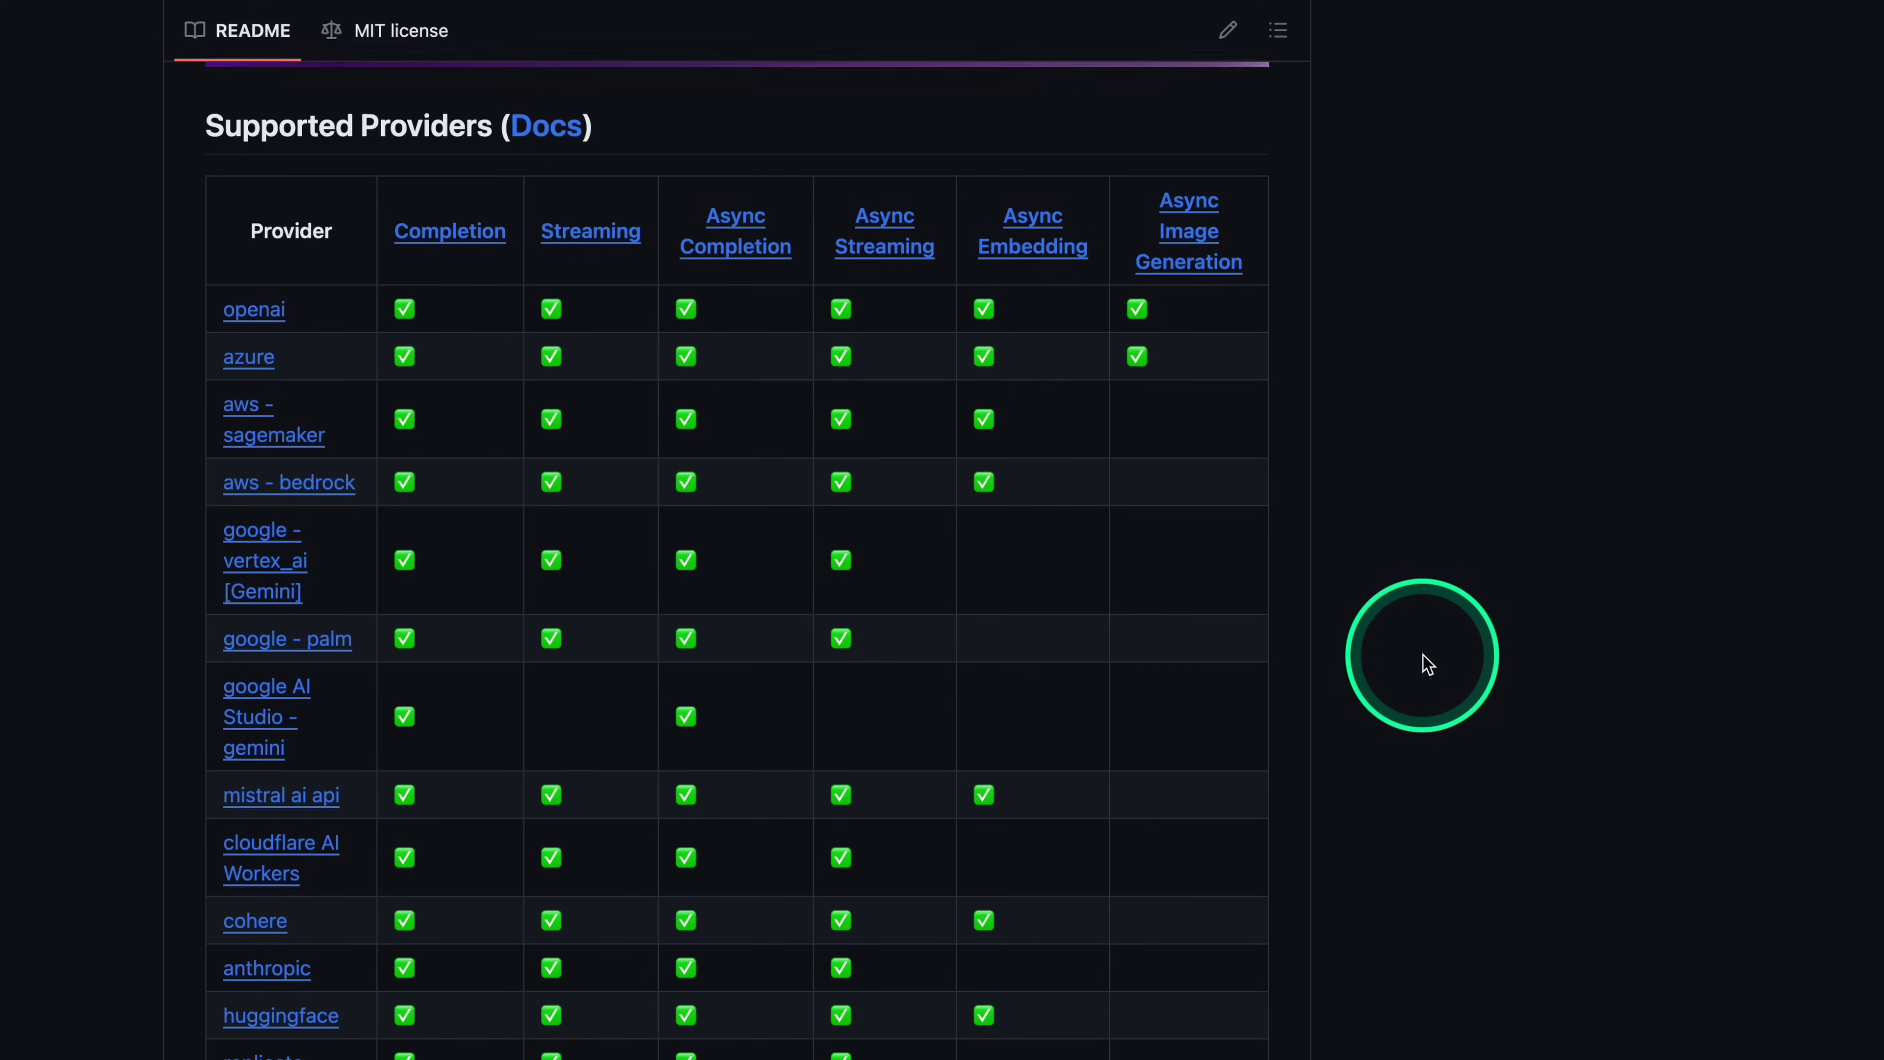
pyautogui.scroll(-5, 1421, 660)
pyautogui.scroll(-3, 1421, 660)
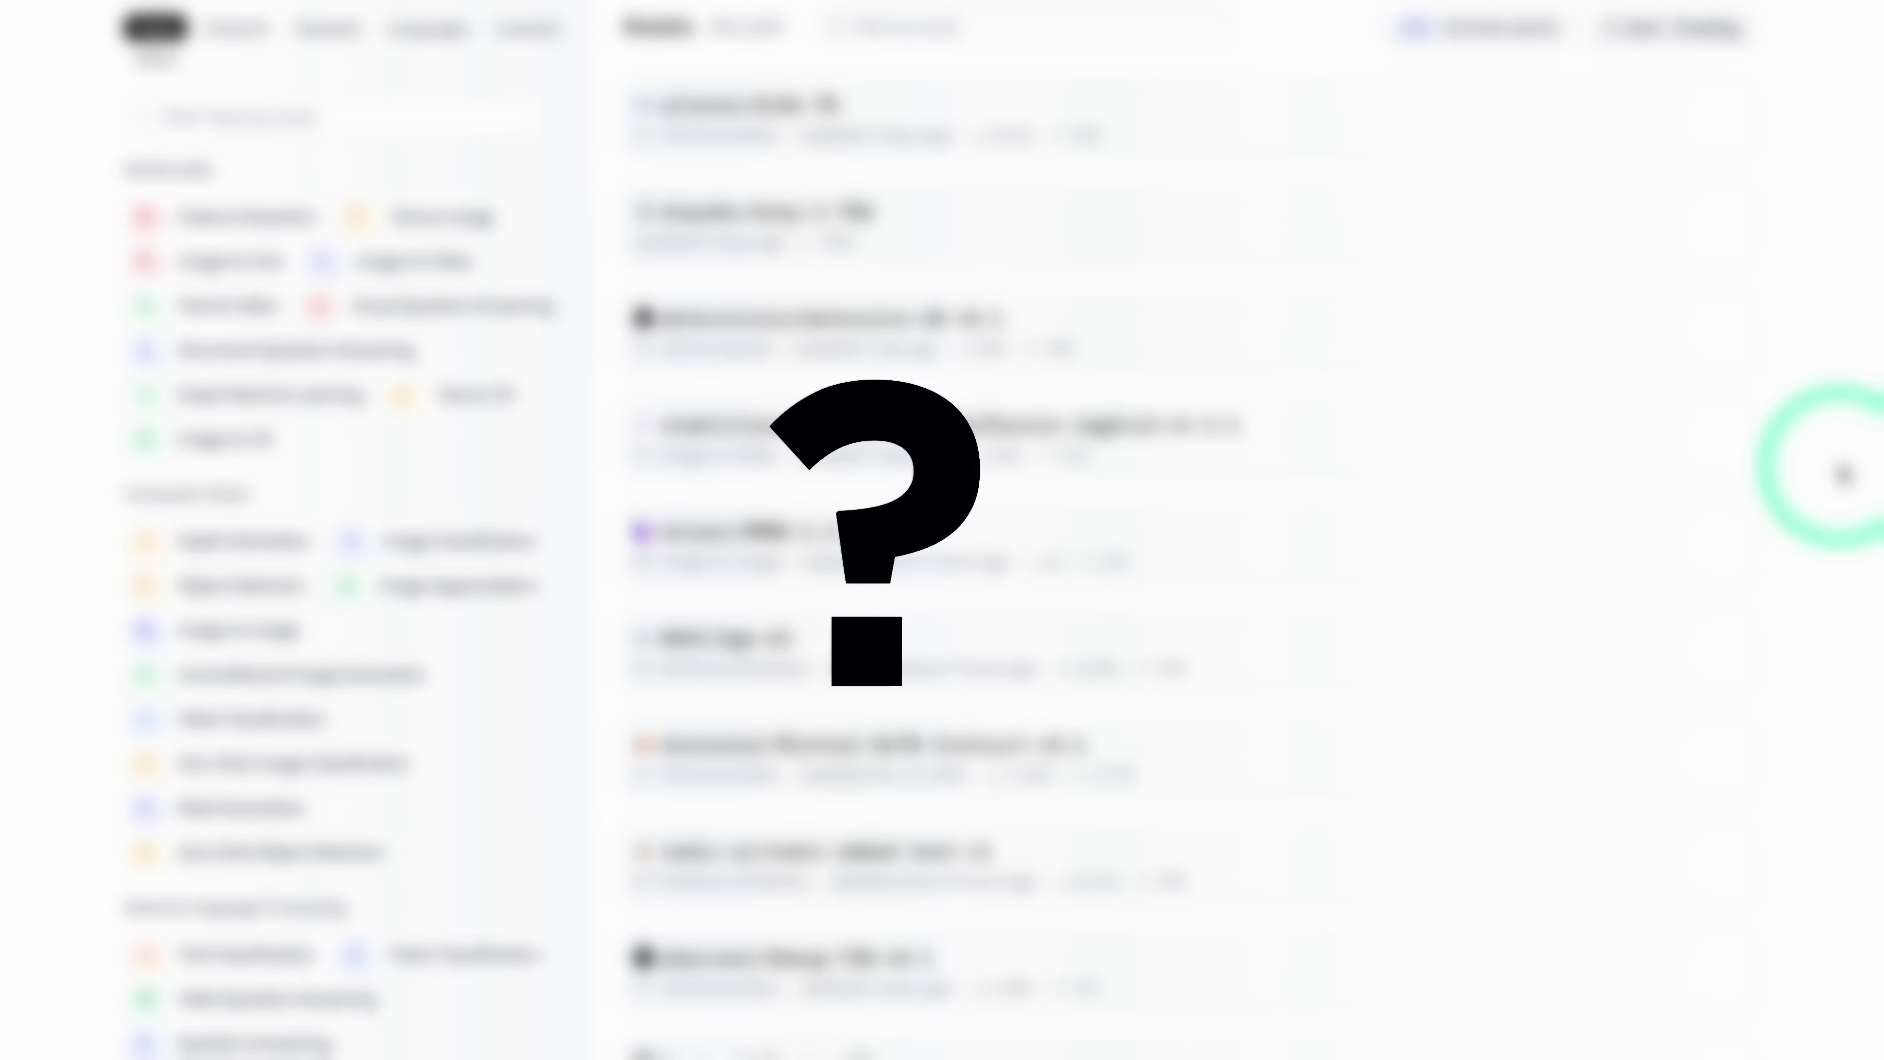
# Scroll the LM Studio homepage to its Mac, Windows and Linux download options
pyautogui.scroll(-2, 1838, 466)
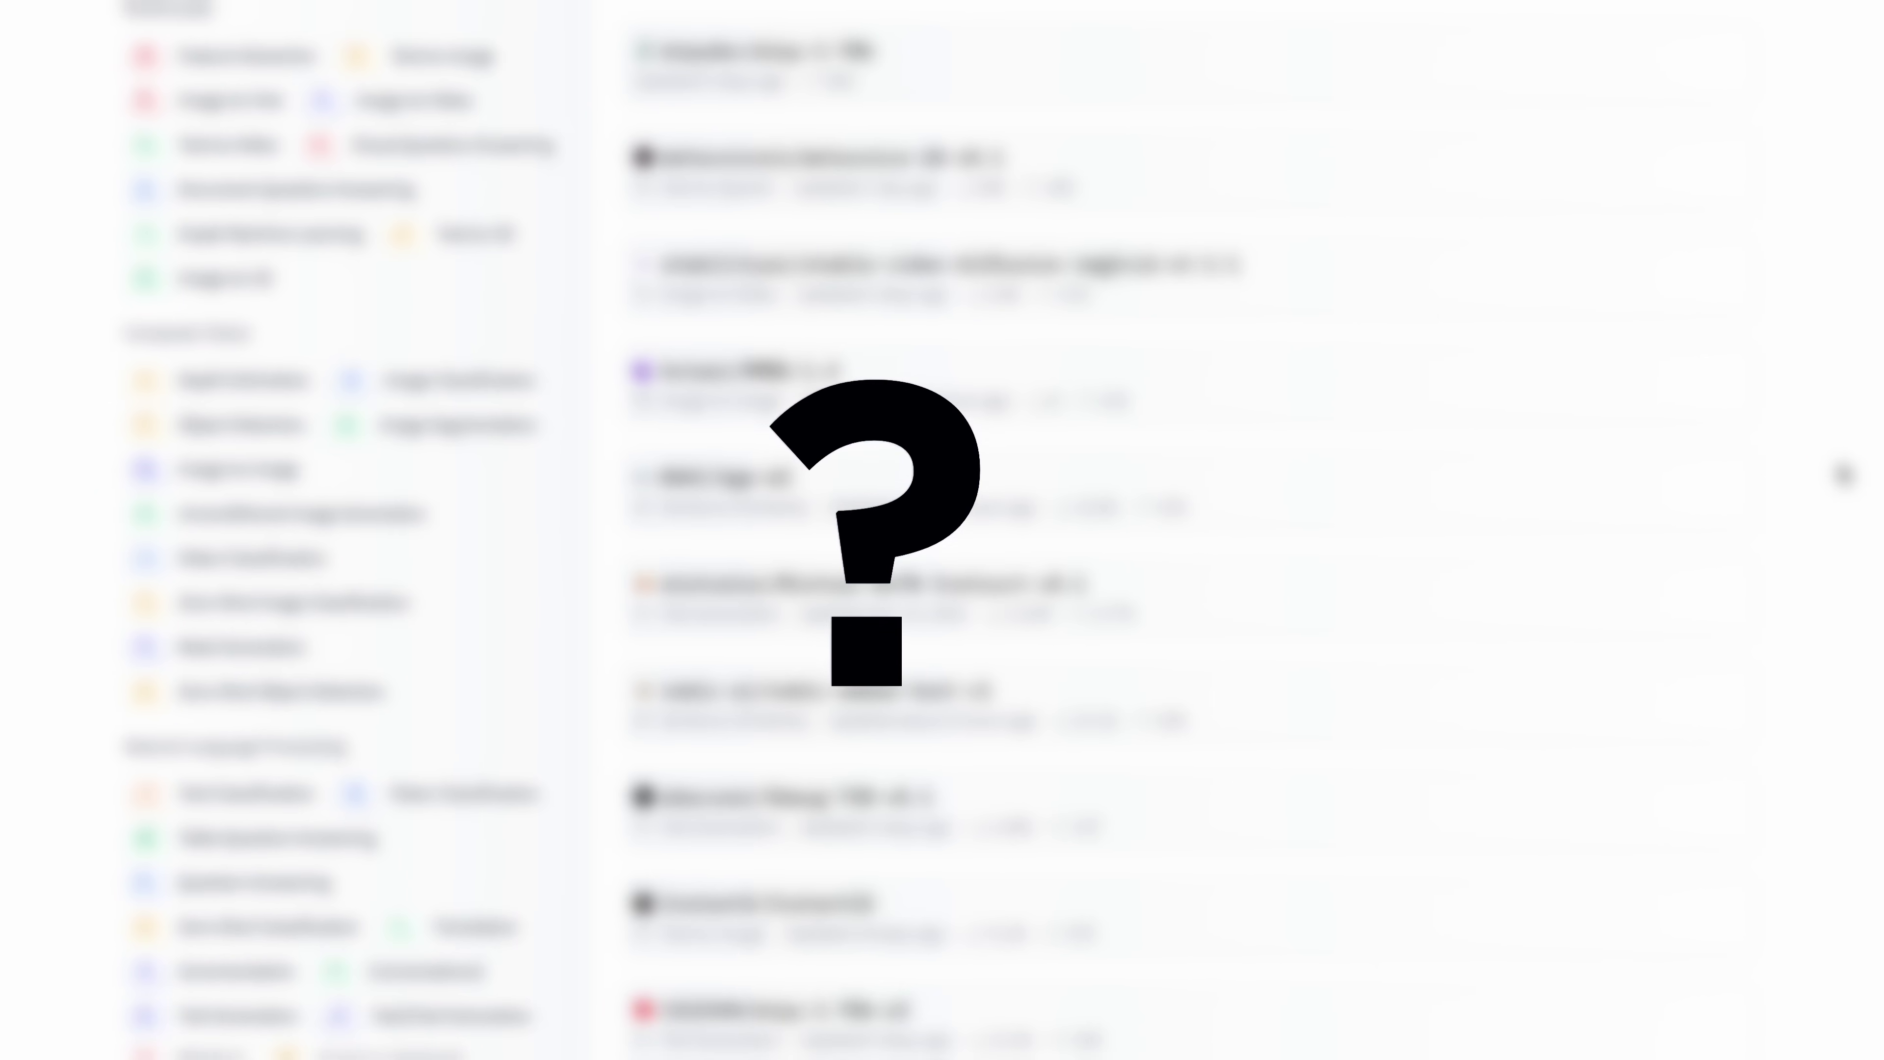
pyautogui.scroll(-3, 1842, 473)
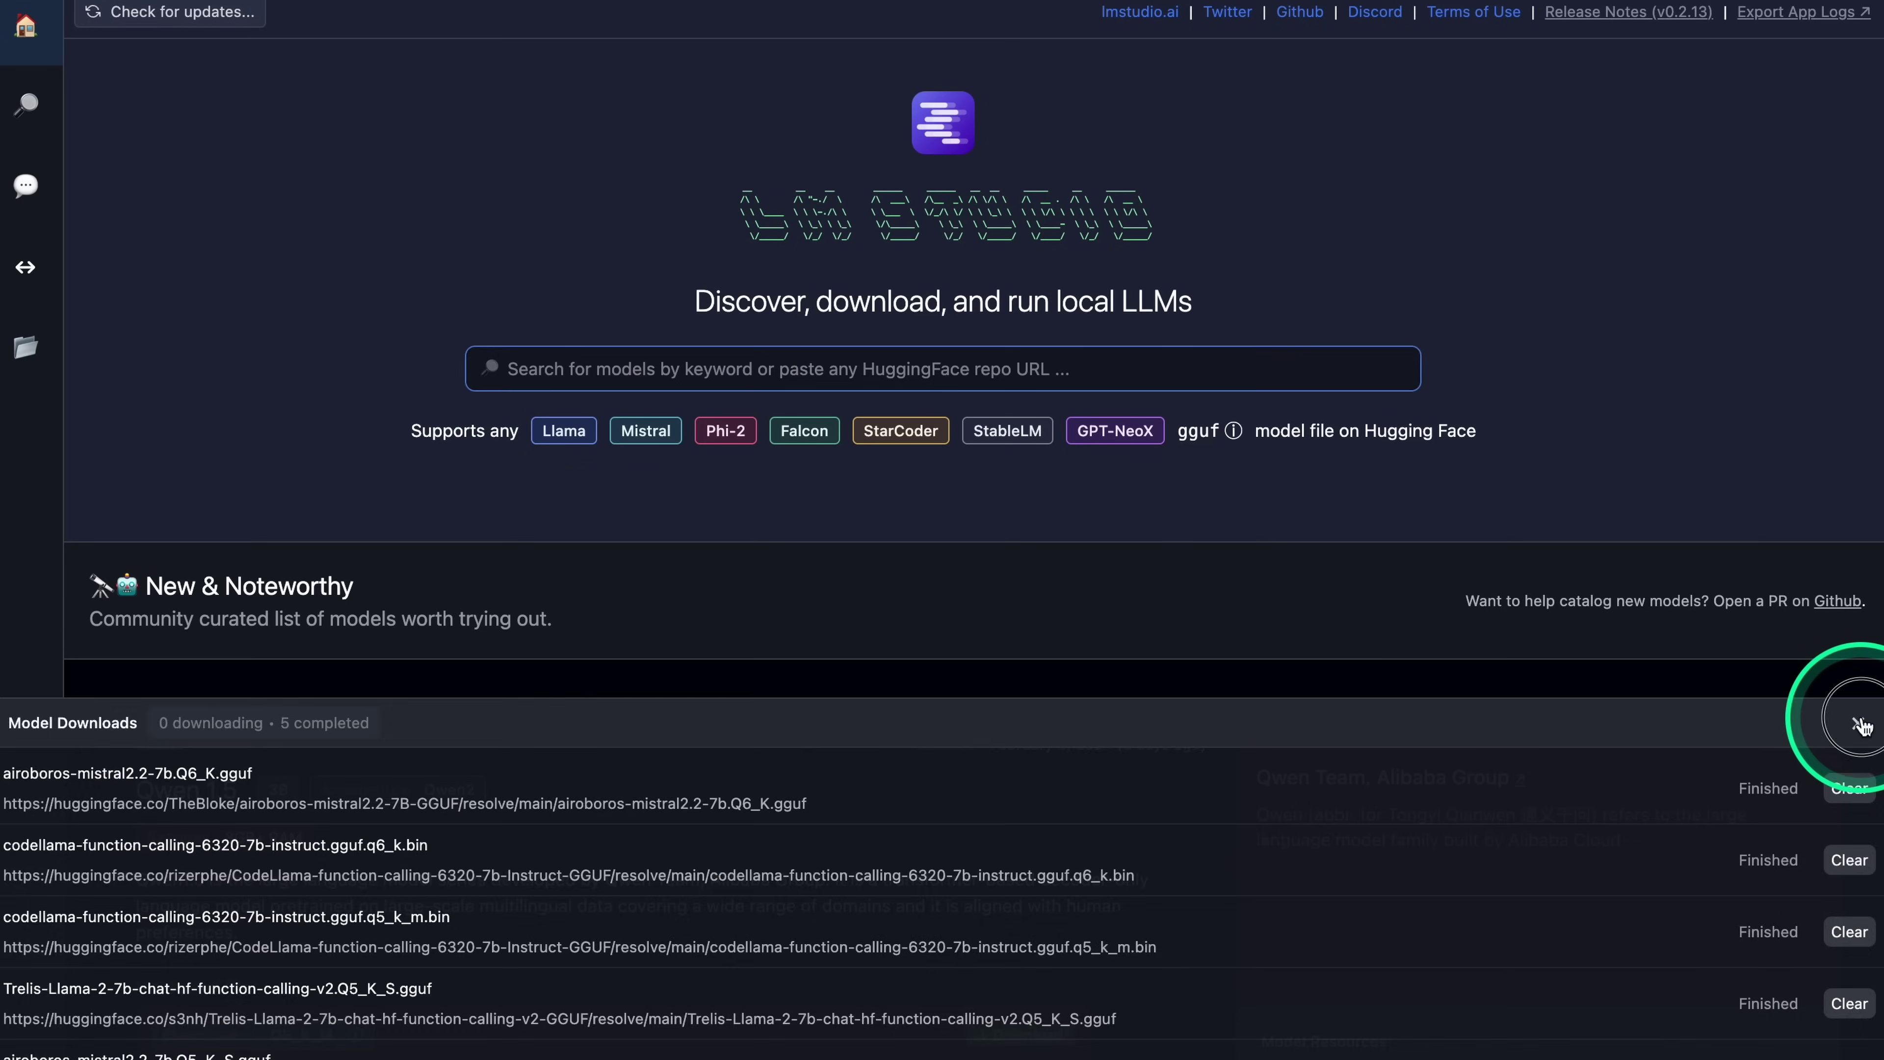
# Close LM Studio's downloads panel and go to the model search page, browsing the leaderboard
pyautogui.click(1850, 723)
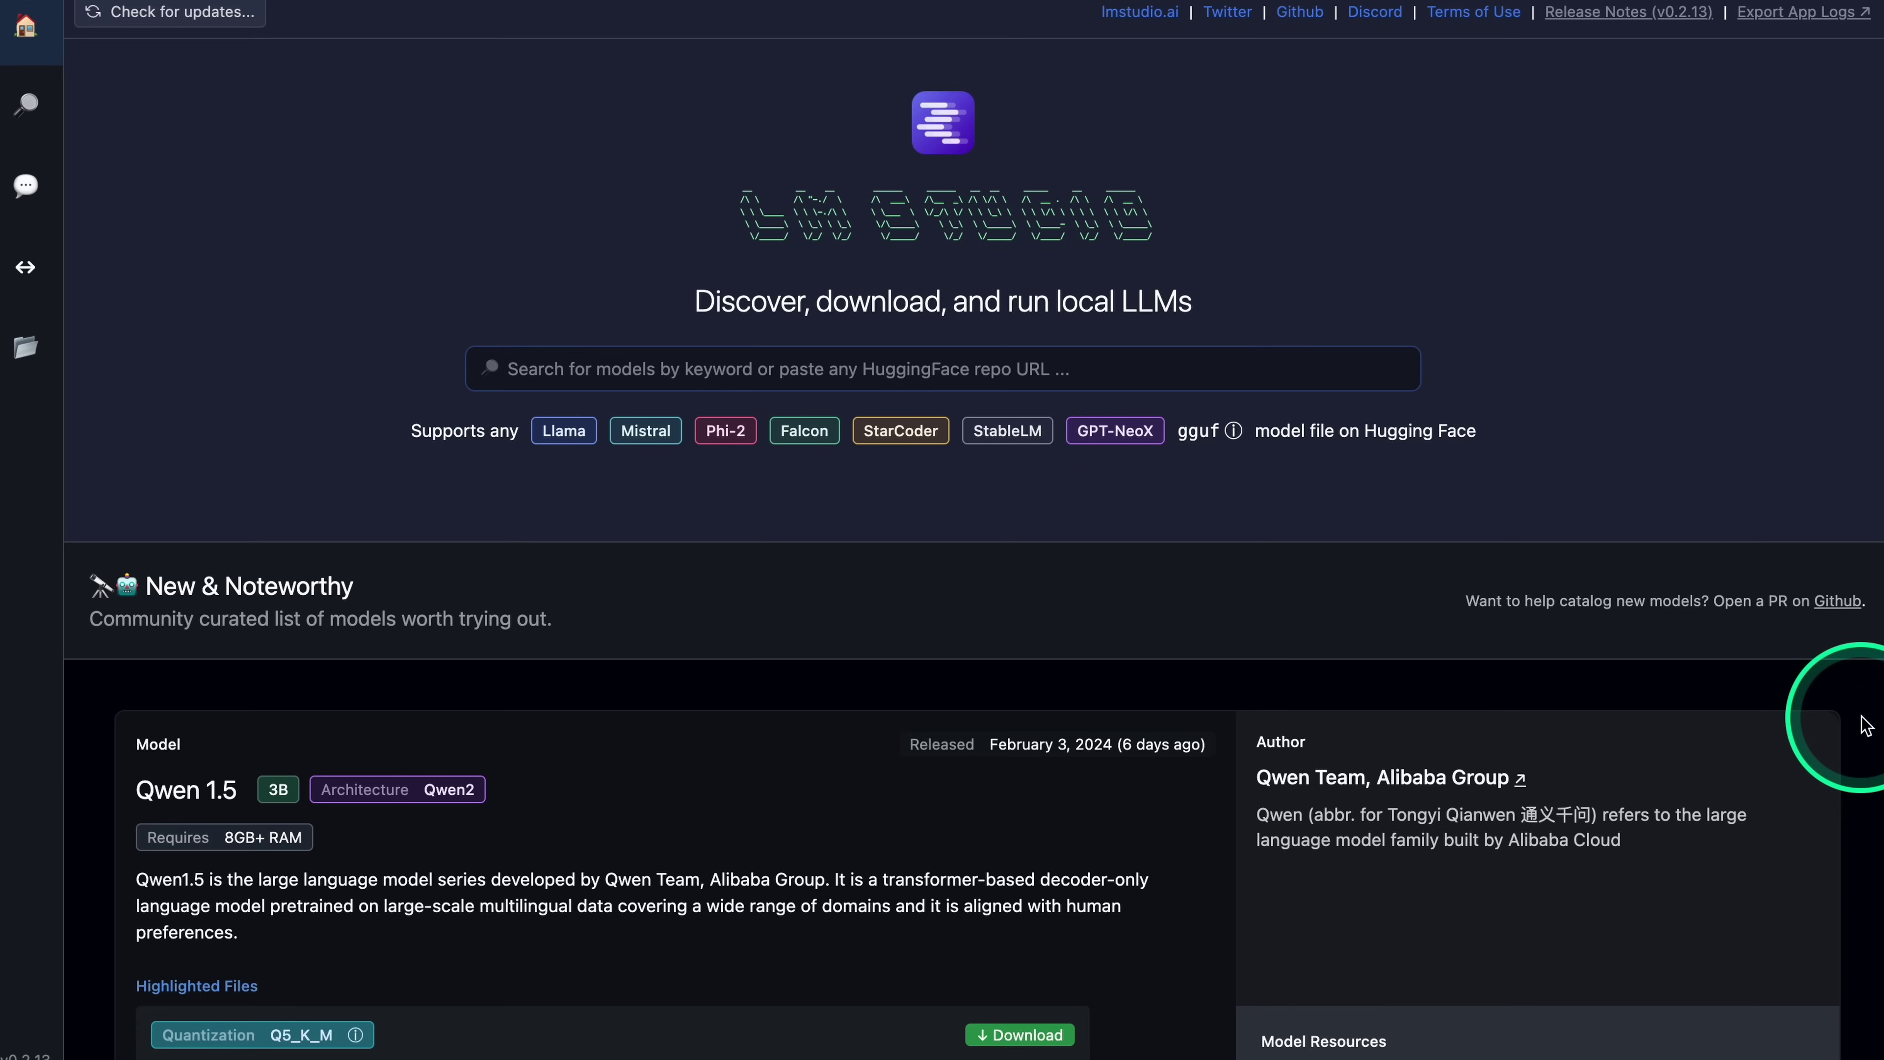
pyautogui.click(41, 109)
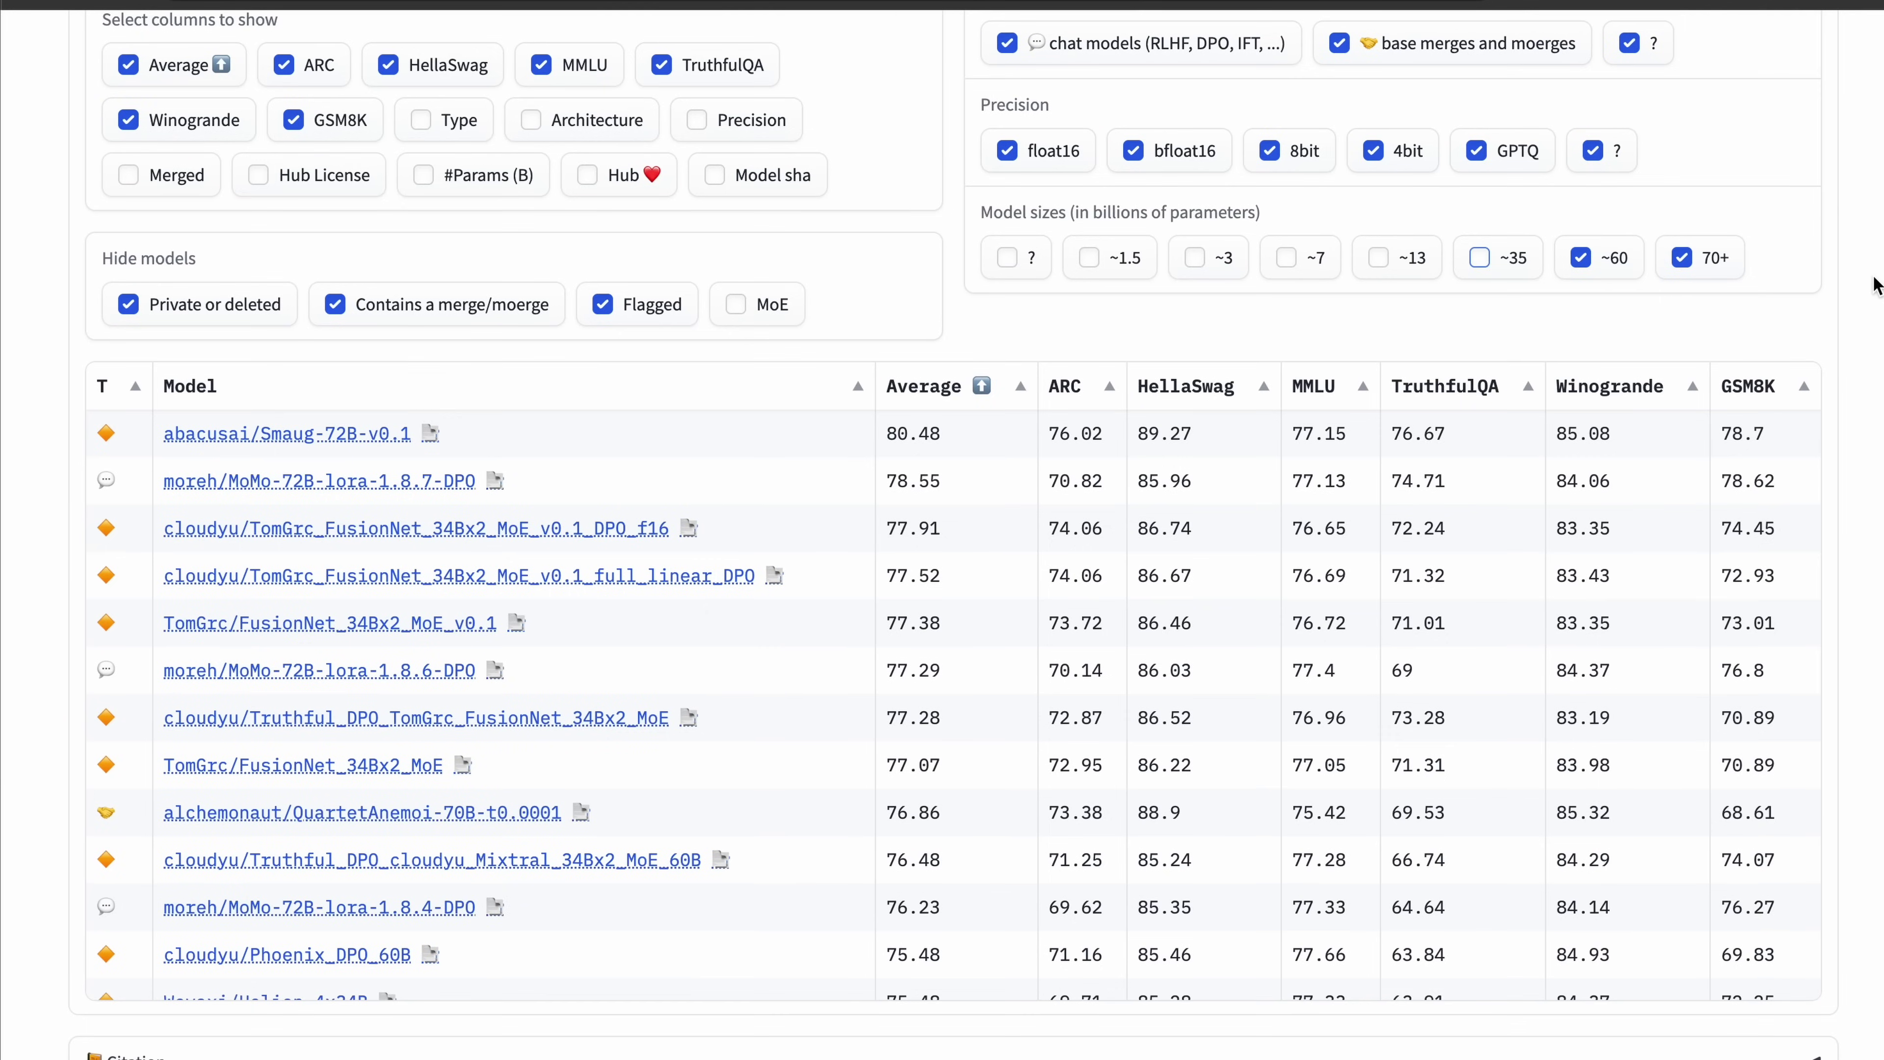
pyautogui.scroll(-2, 1876, 285)
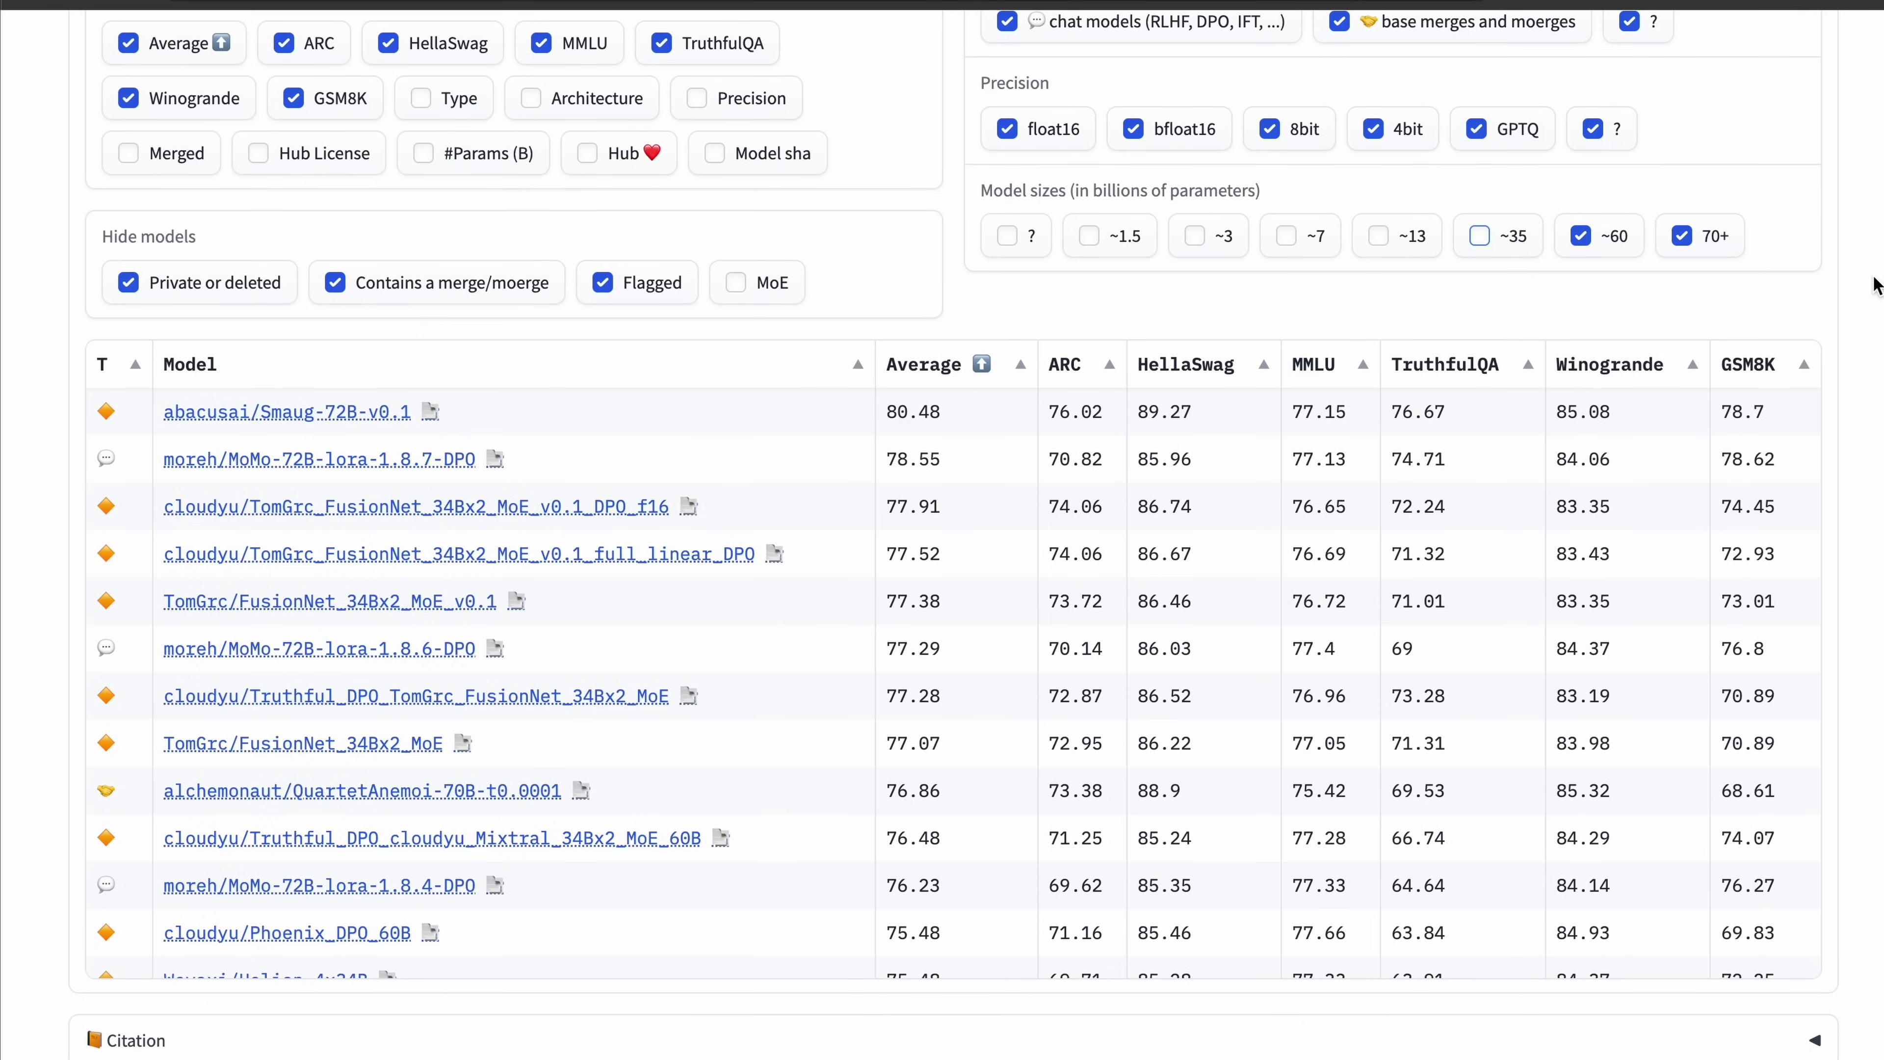
# Scroll through the Trelis search results to the function-calling Llama-2-7b GGUF model and its files
pyautogui.scroll(-1, 1876, 286)
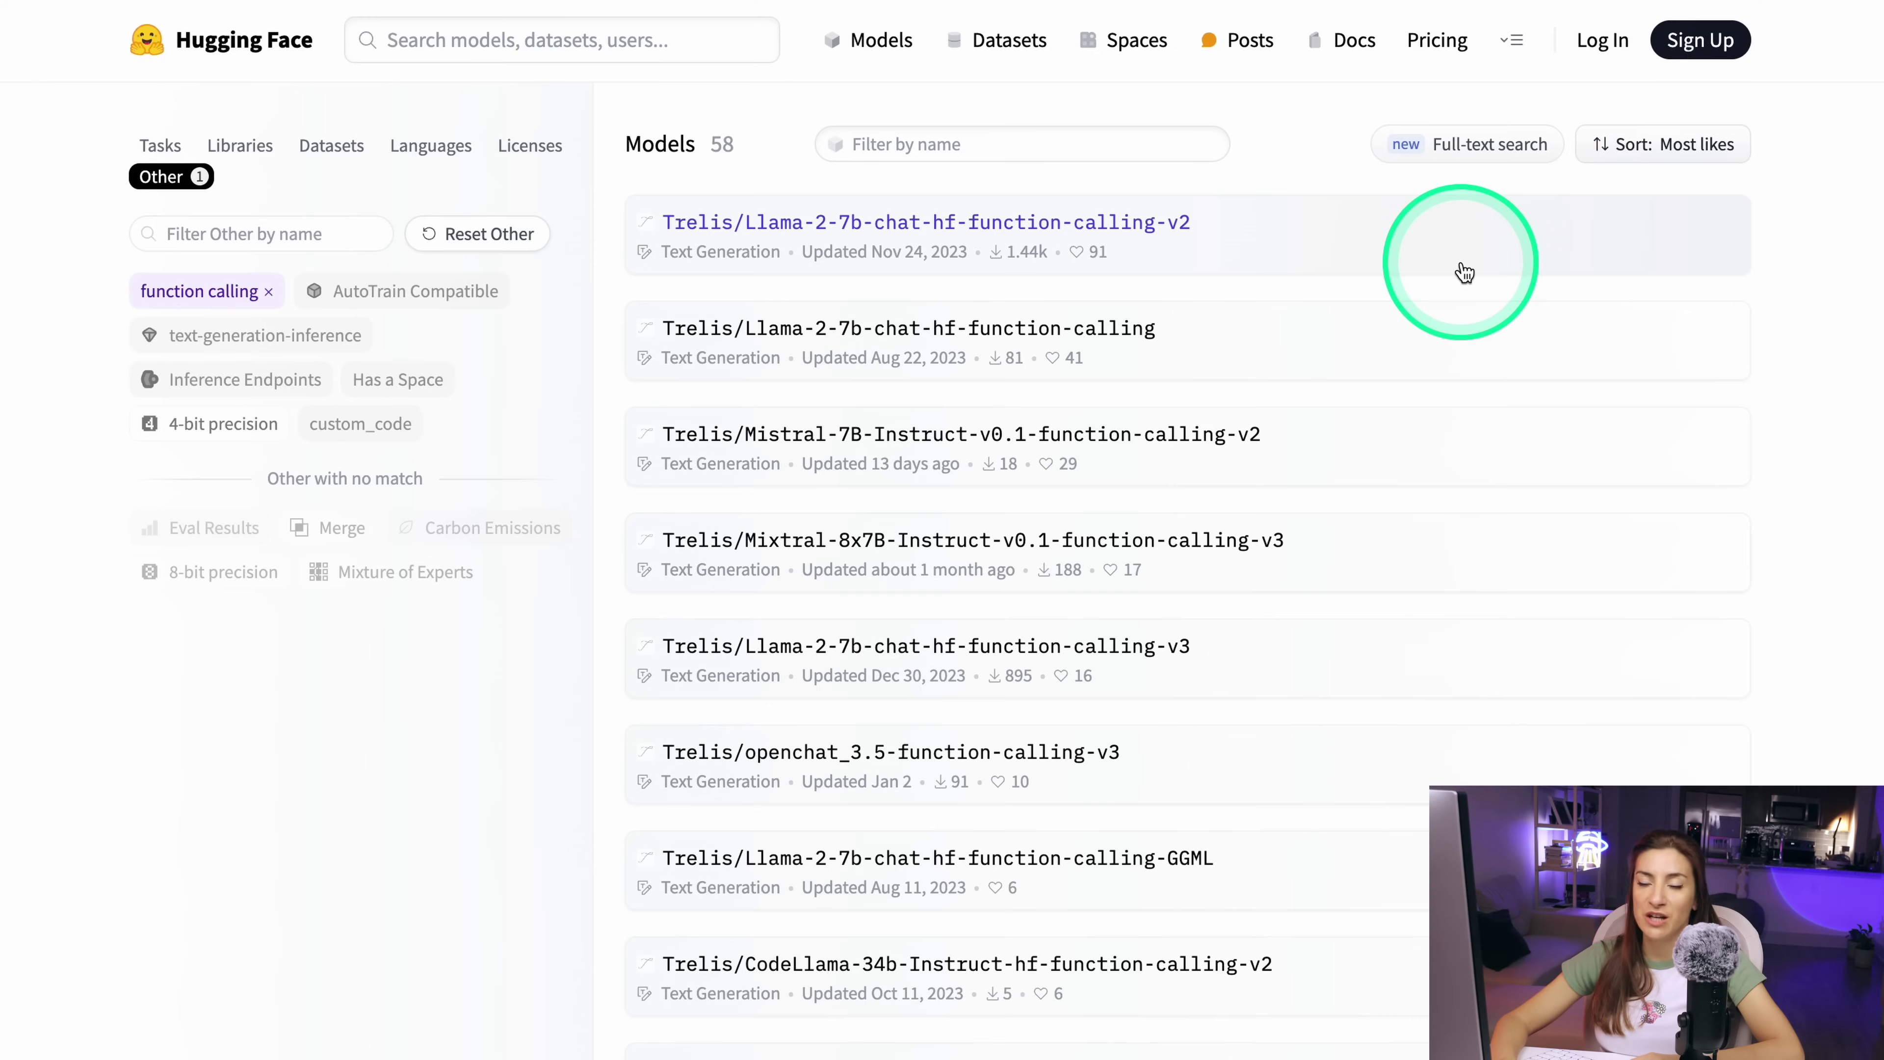
pyautogui.scroll(-3, 1464, 272)
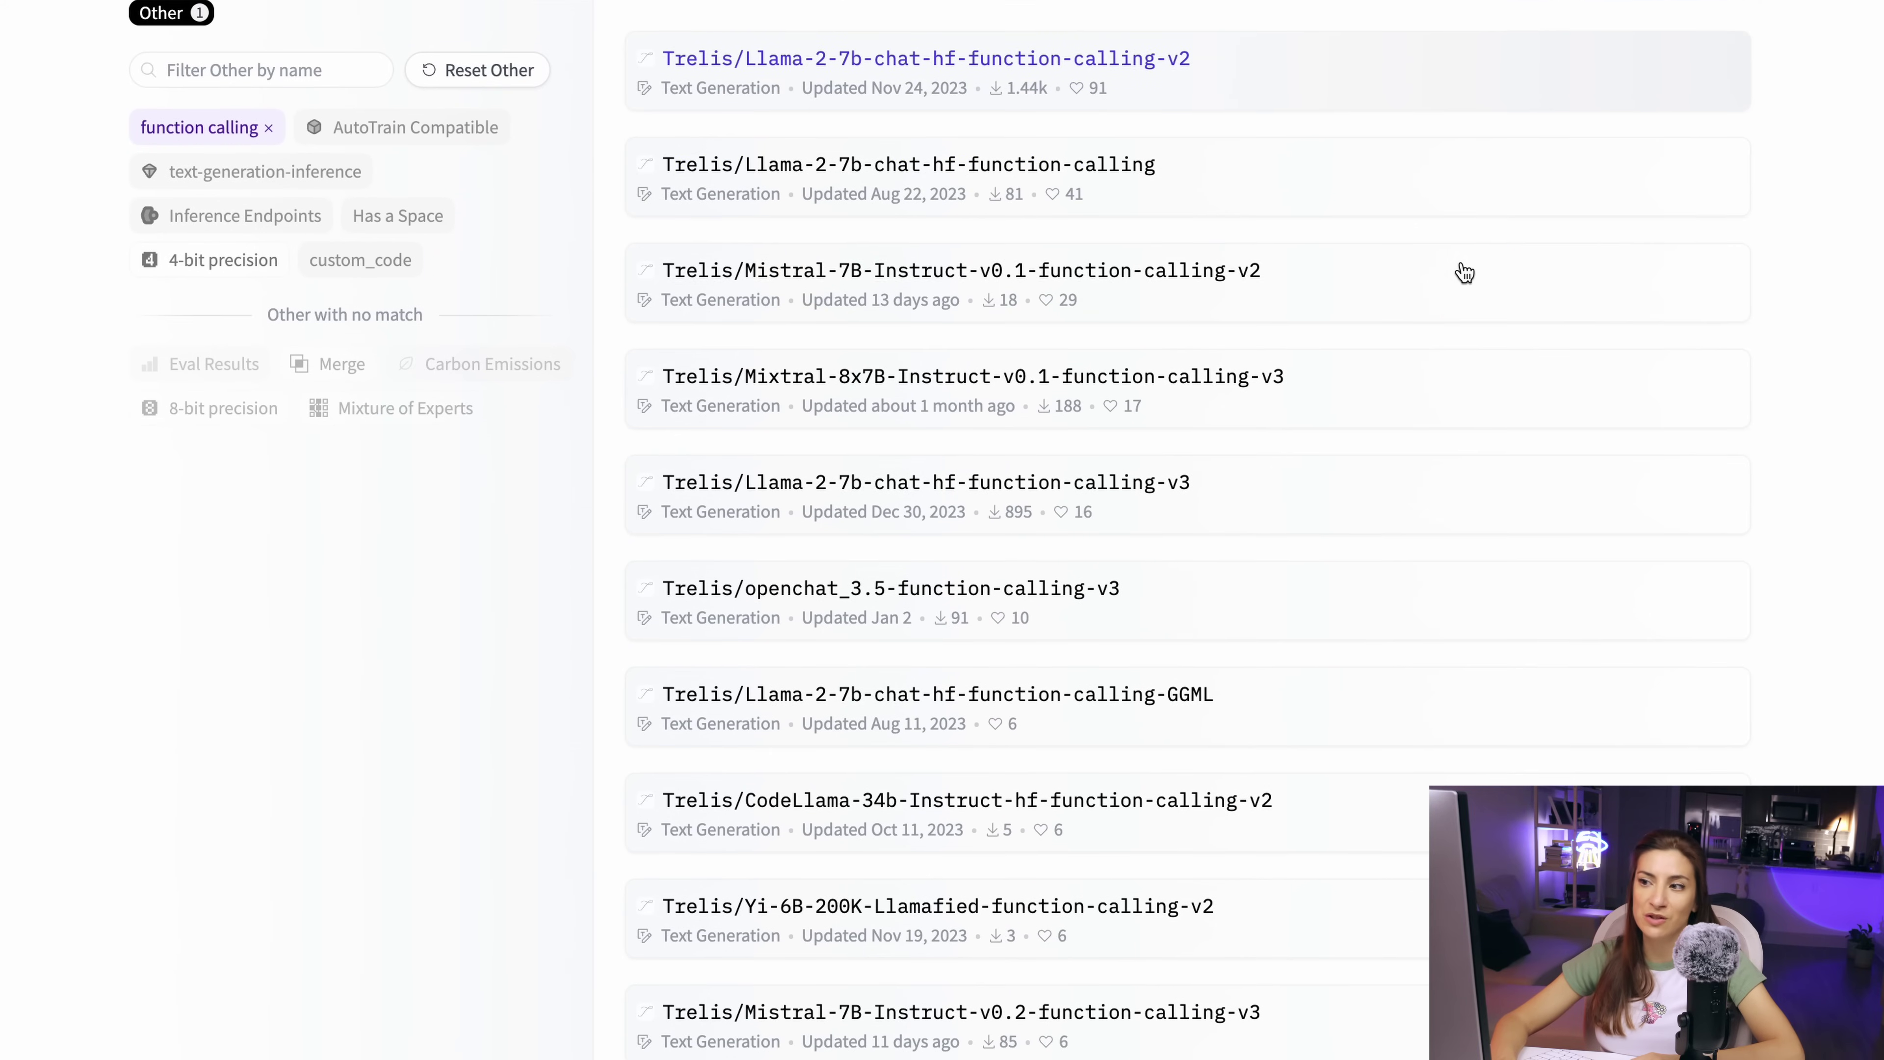
pyautogui.scroll(-1, 1463, 272)
pyautogui.scroll(-3, 1464, 272)
pyautogui.scroll(-2, 1464, 272)
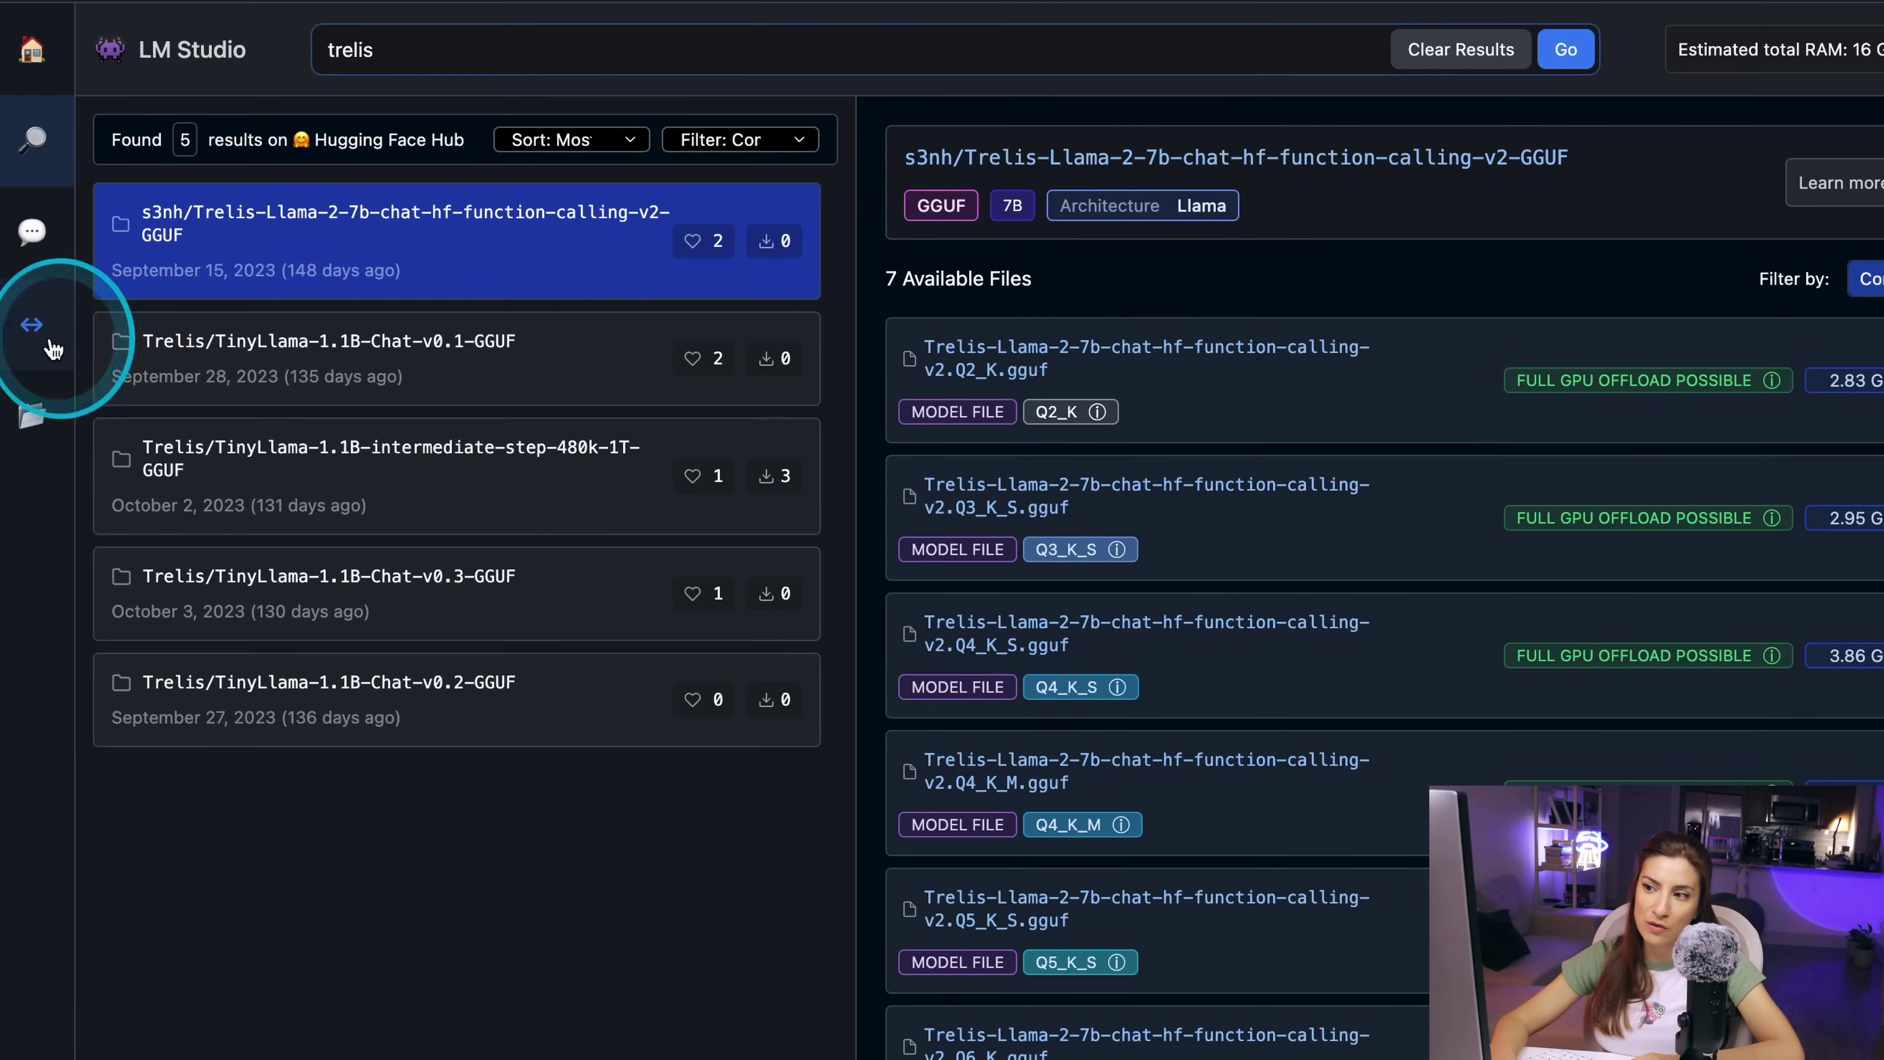
pyautogui.click(33, 324)
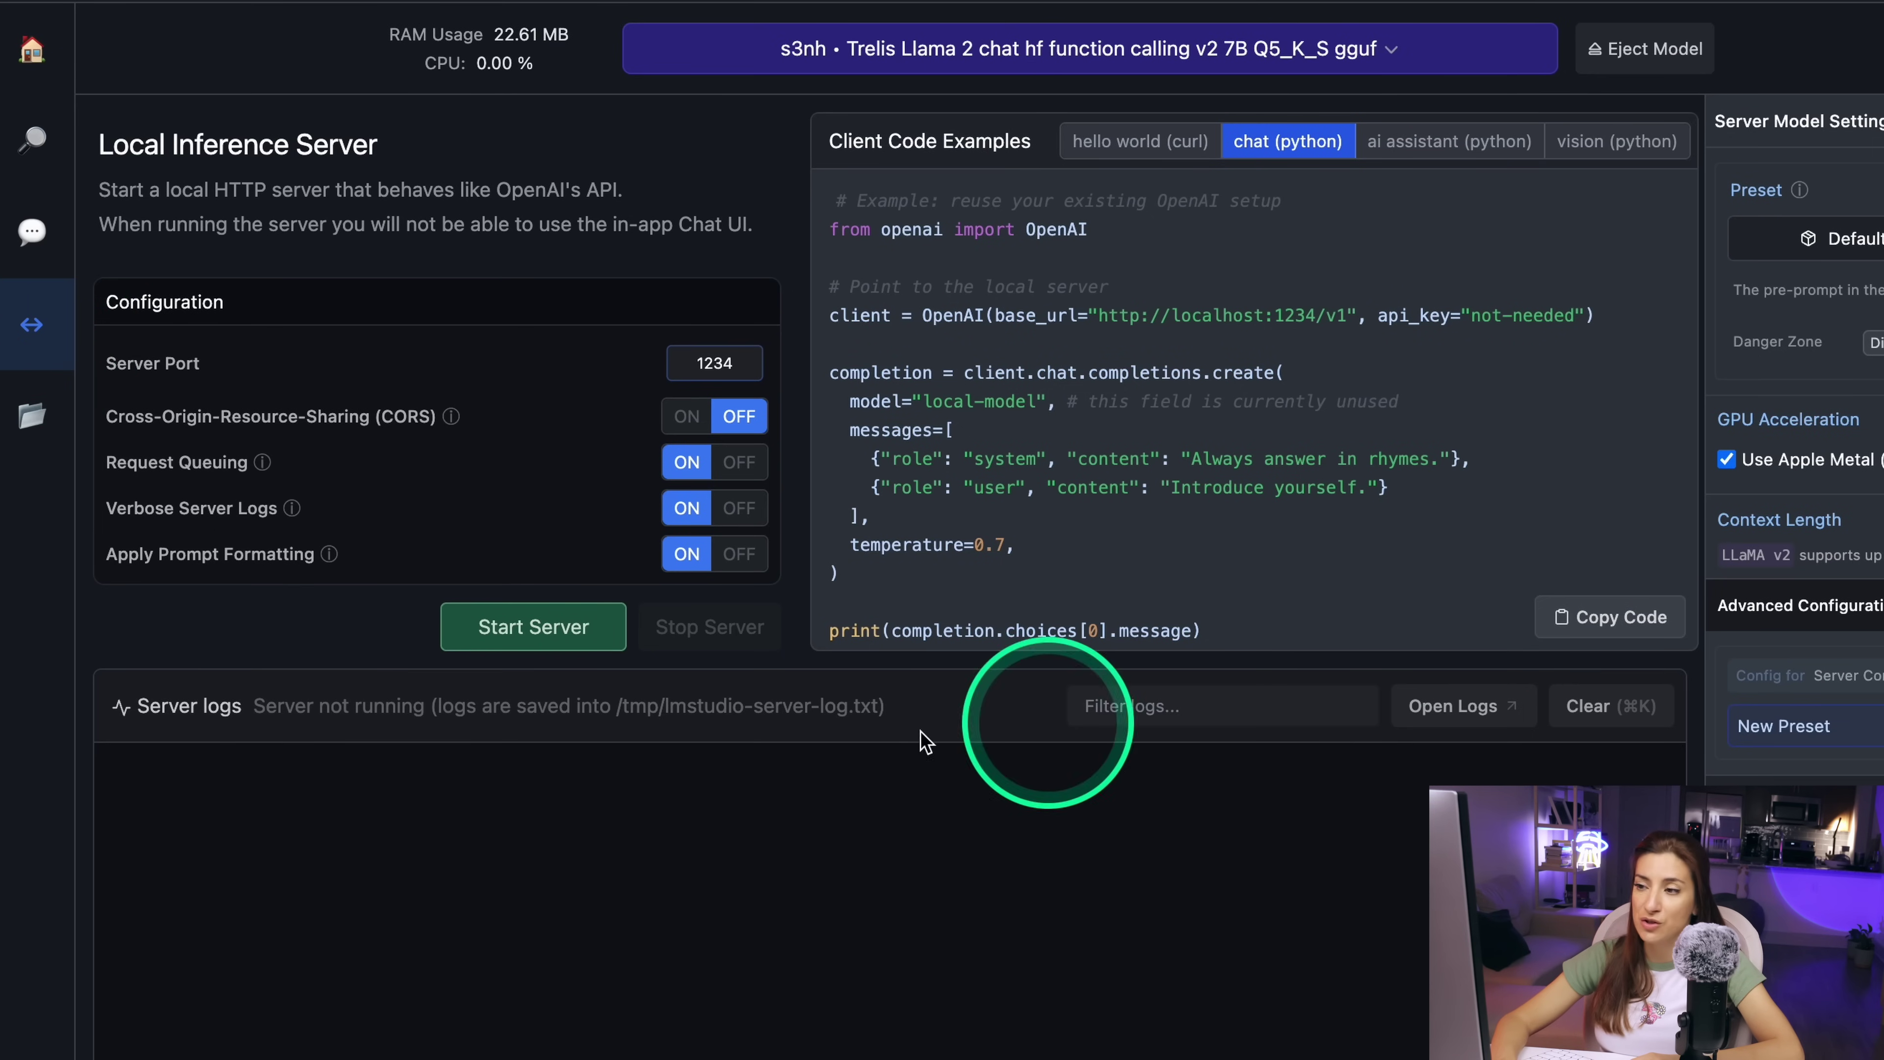
pyautogui.click(577, 634)
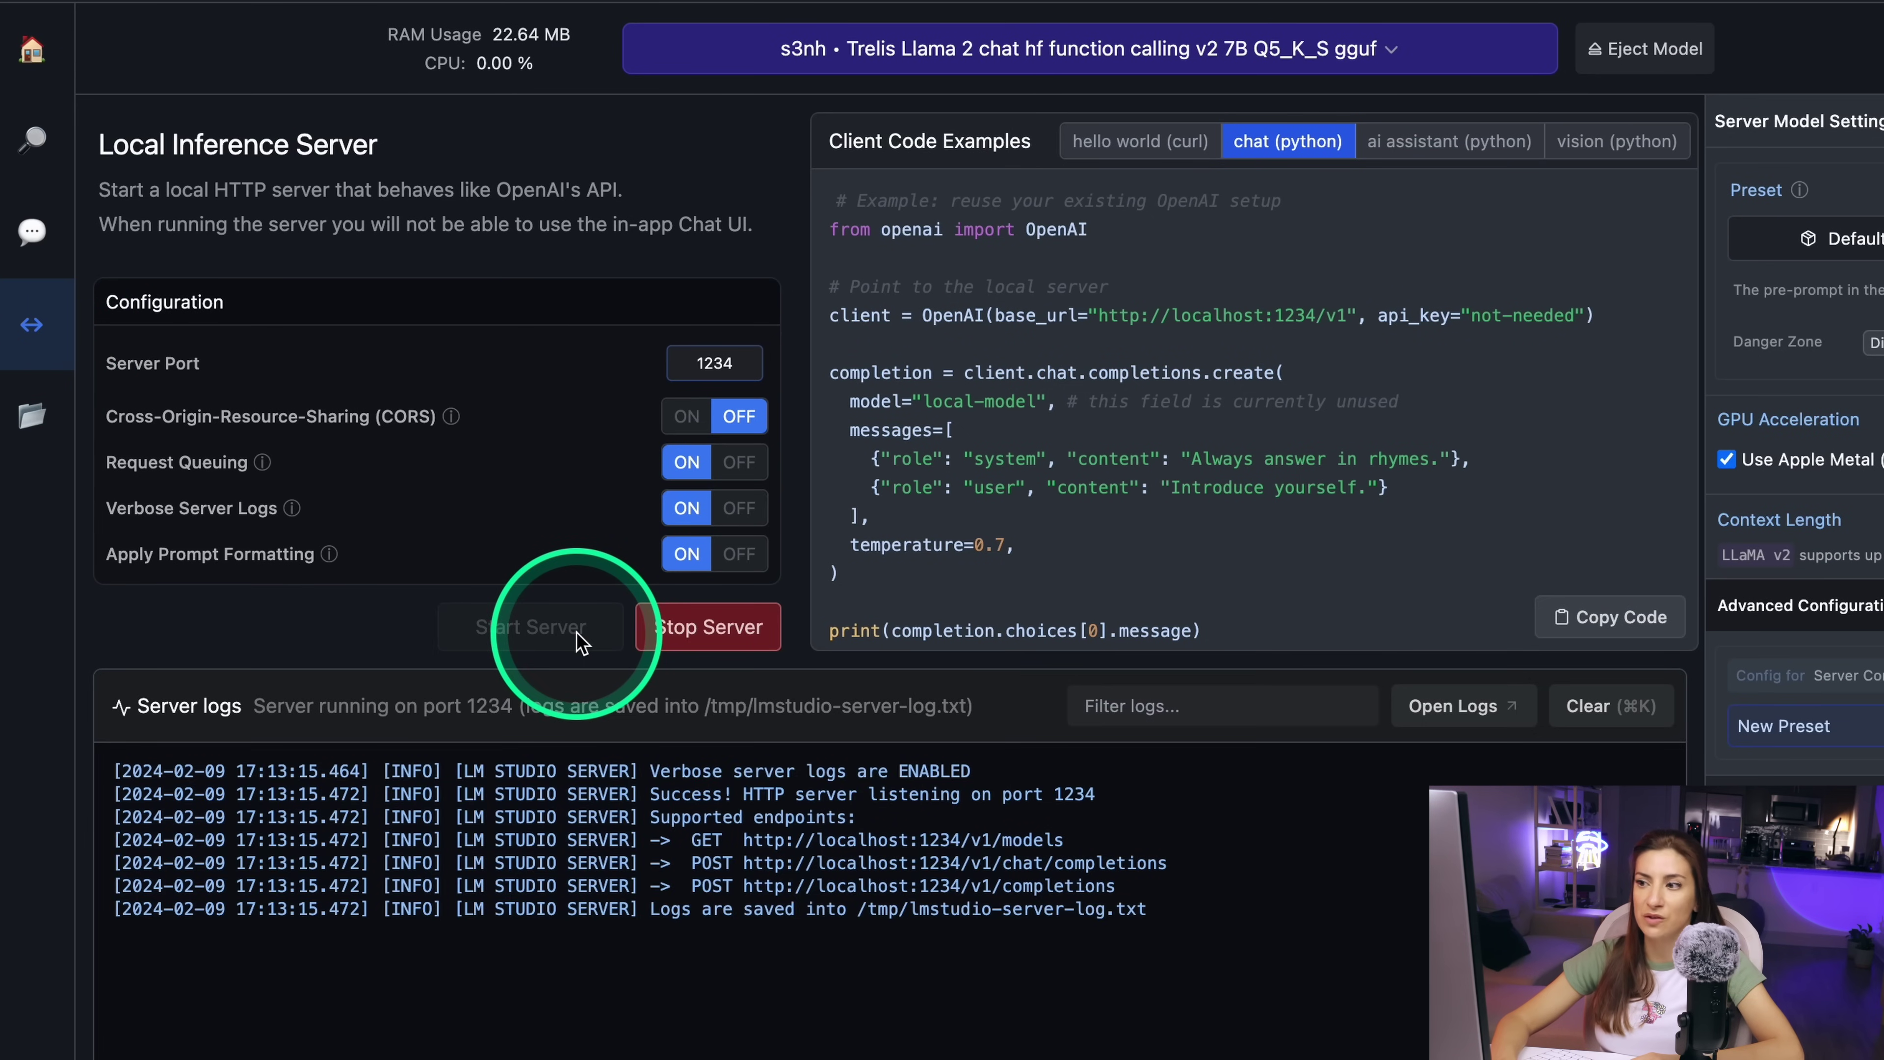
pyautogui.moveTo(1358, 319); pyautogui.dragTo(1090, 324)
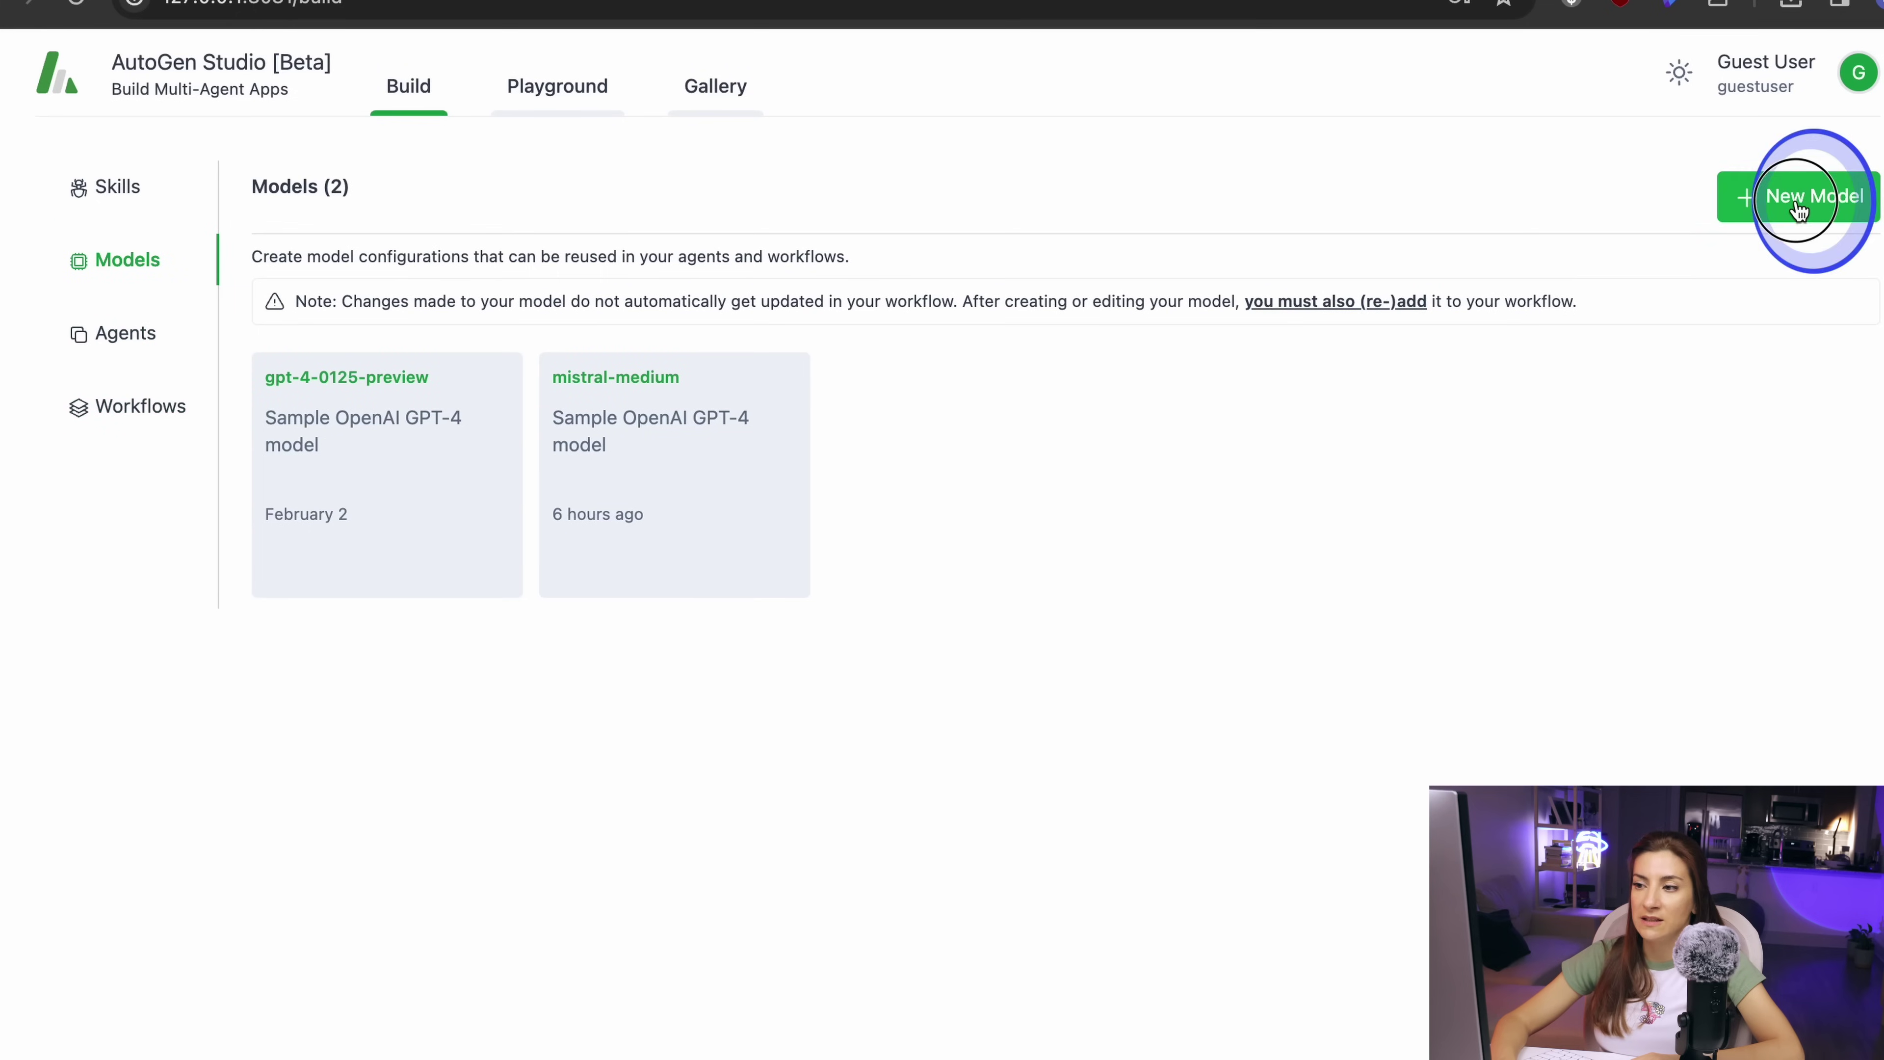
pyautogui.click(1801, 199)
pyautogui.tripleClick(721, 295)
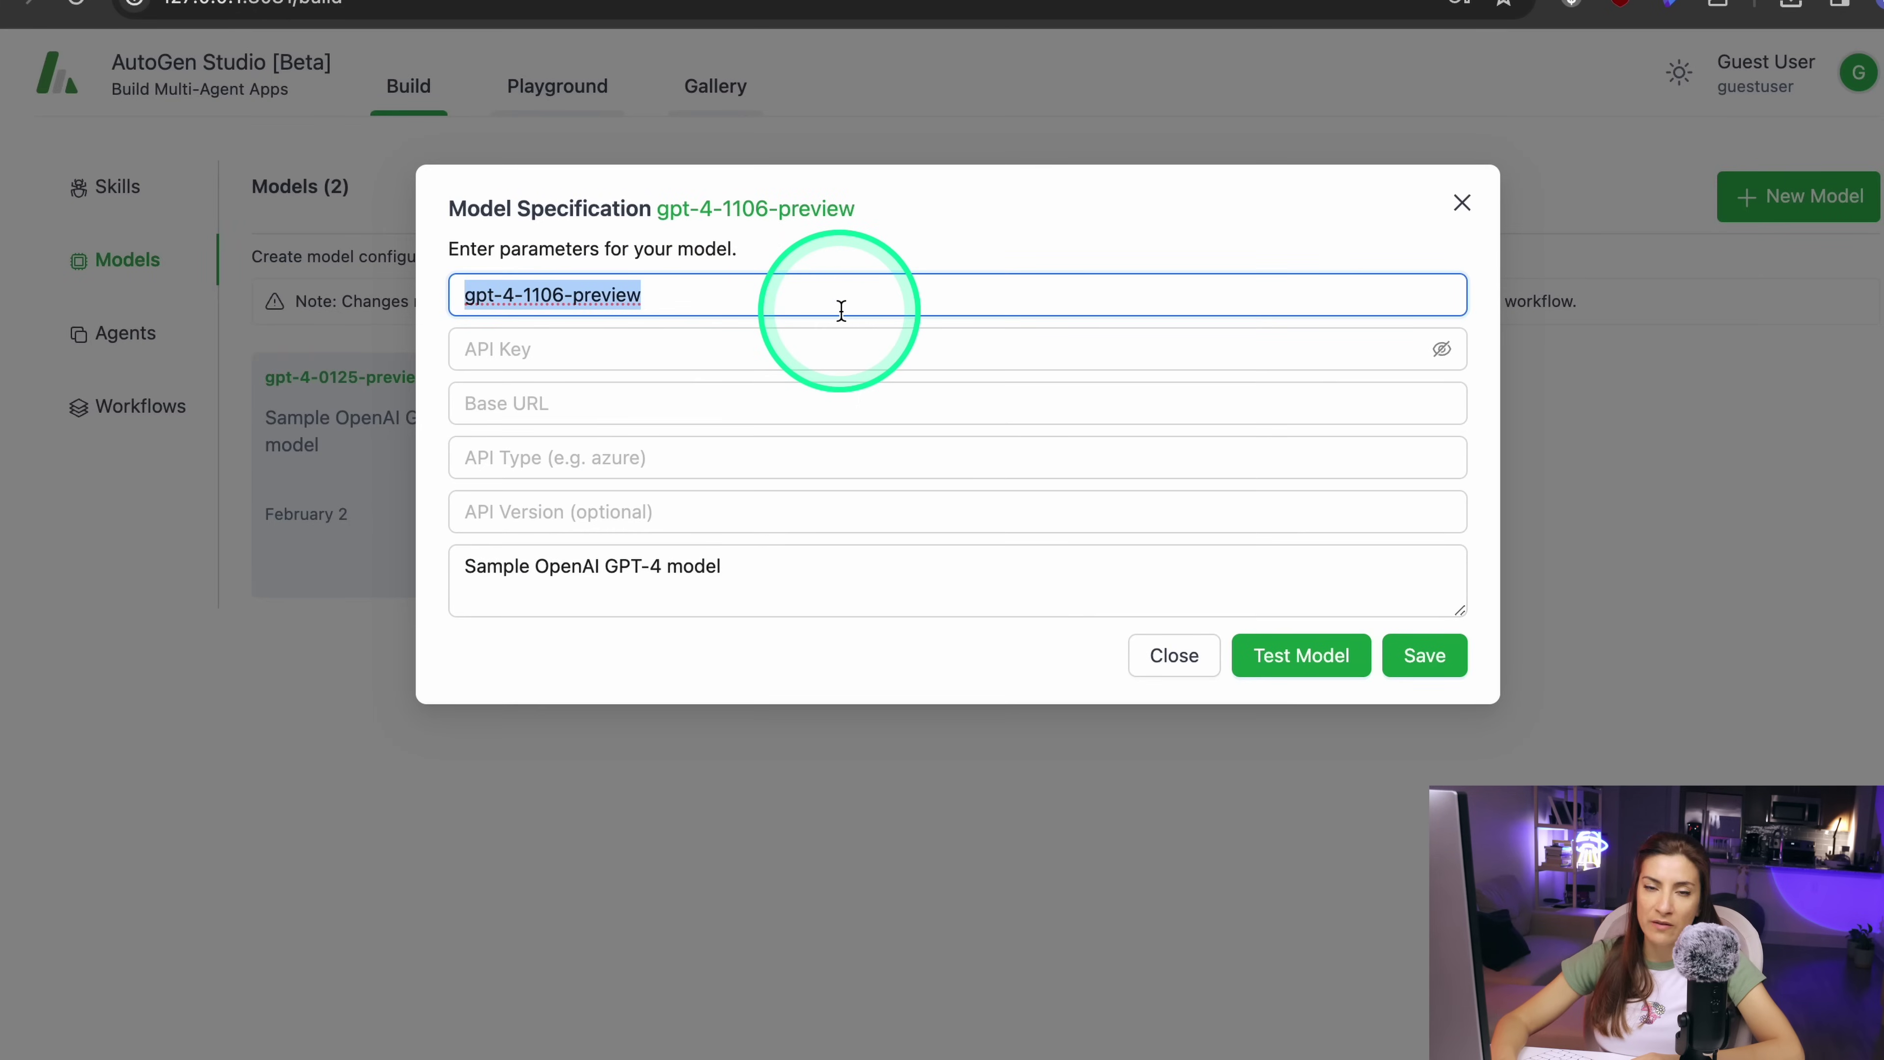
pyautogui.click(816, 409)
pyautogui.click(1441, 349)
pyautogui.write('sk-')
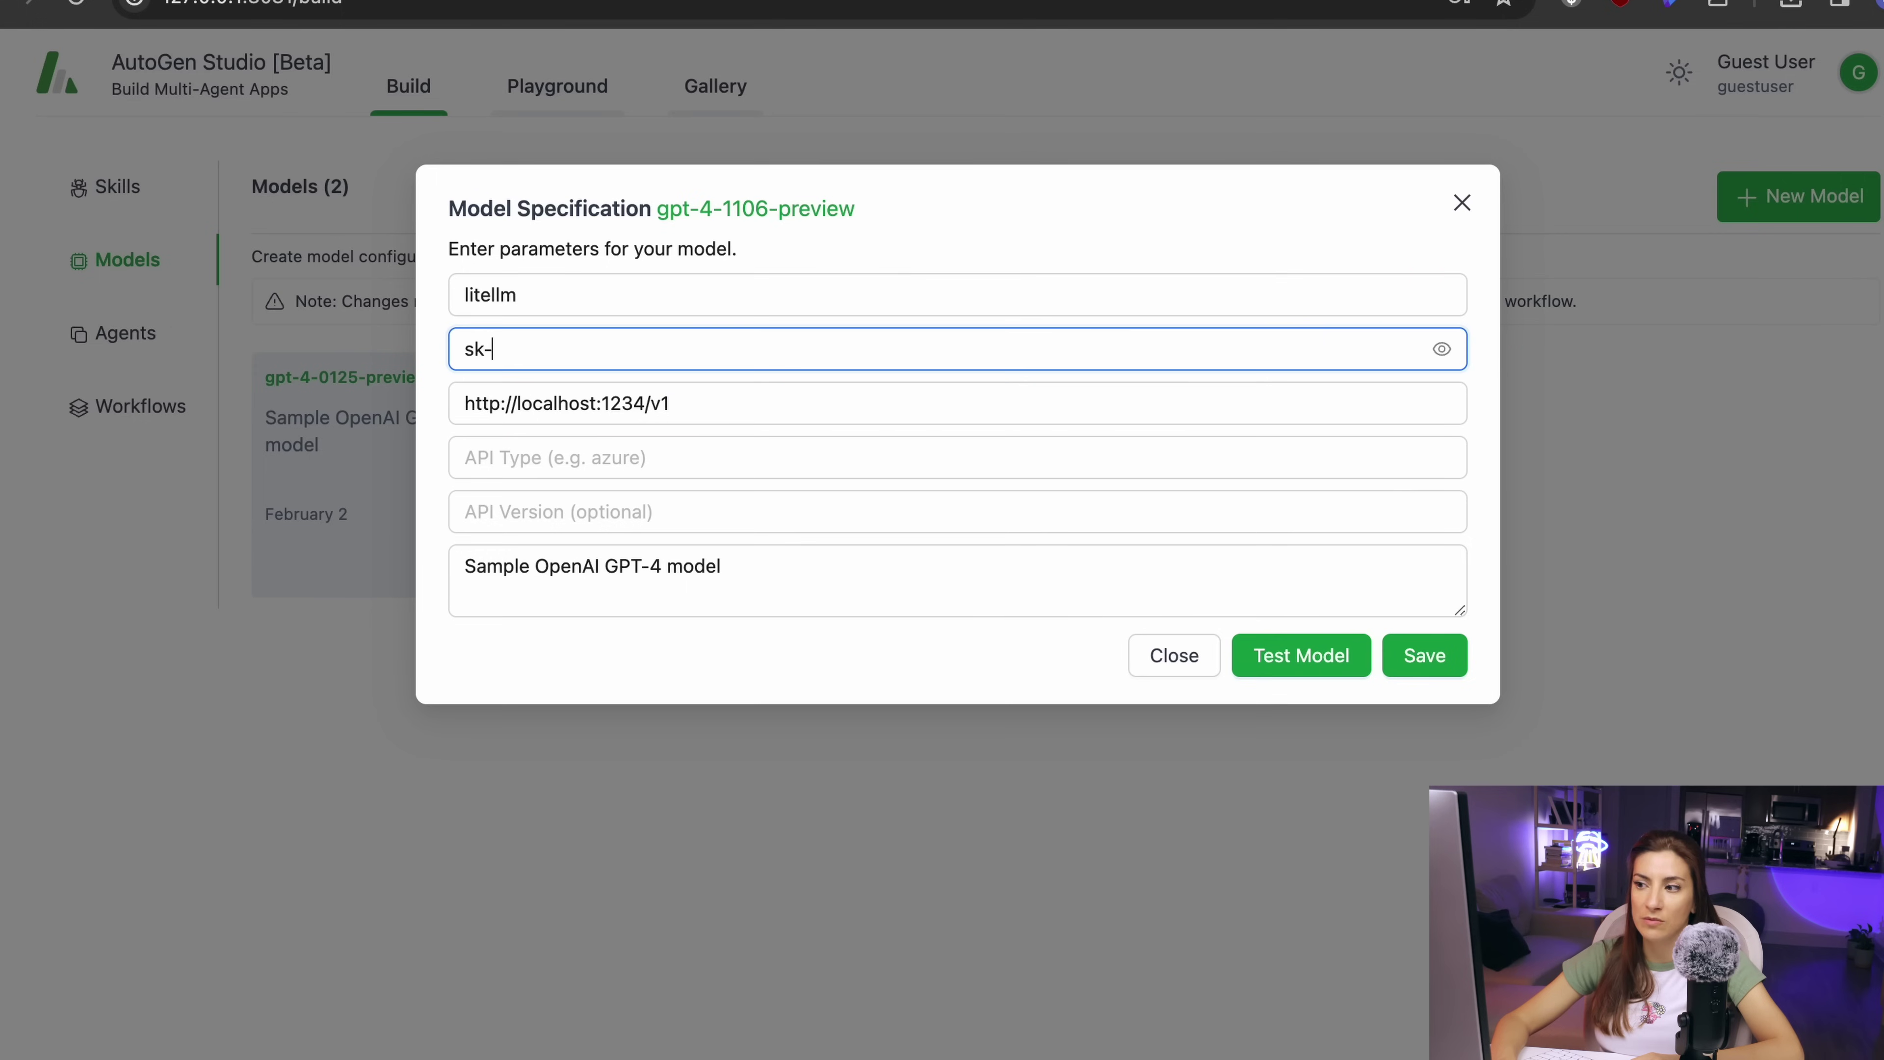
pyautogui.write('anything')
# Test and save the litellm model, then enable Apple Metal GPU acceleration for the LM Studio server
pyautogui.click(1313, 655)
pyautogui.click(1431, 726)
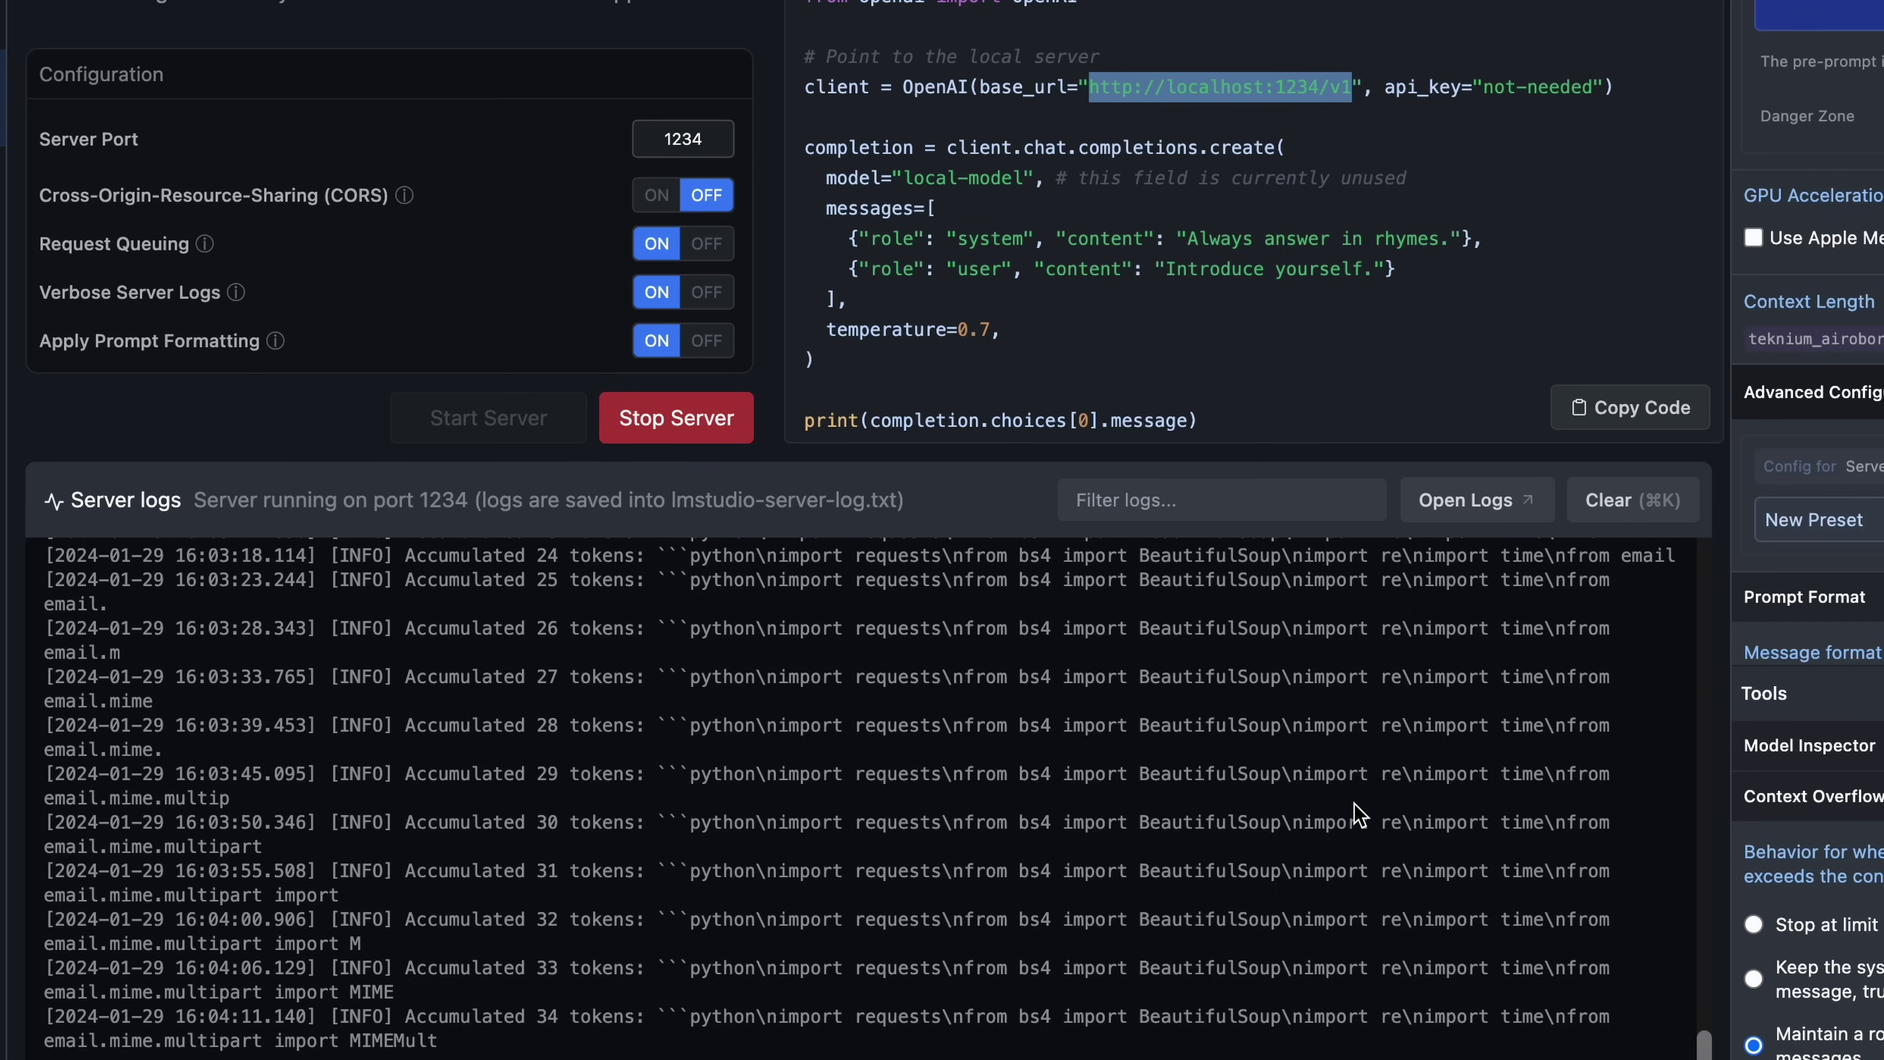
pyautogui.click(1516, 402)
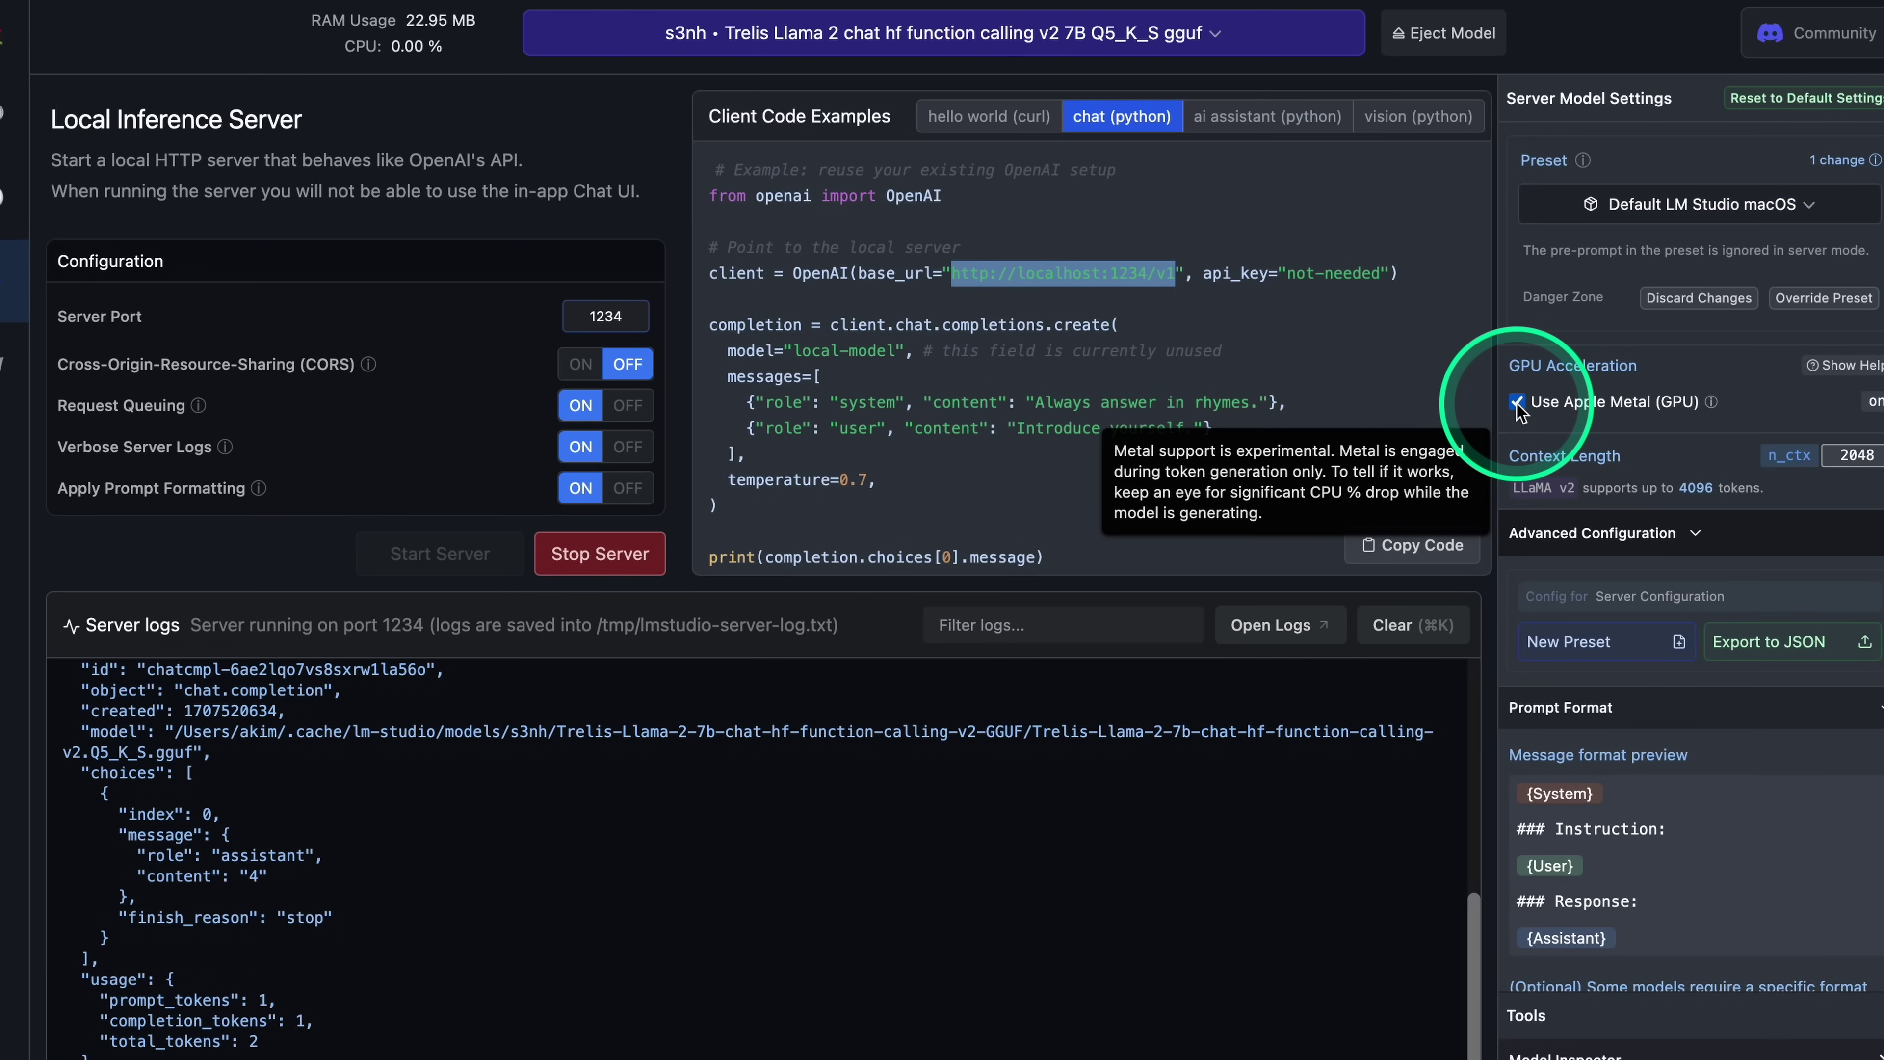
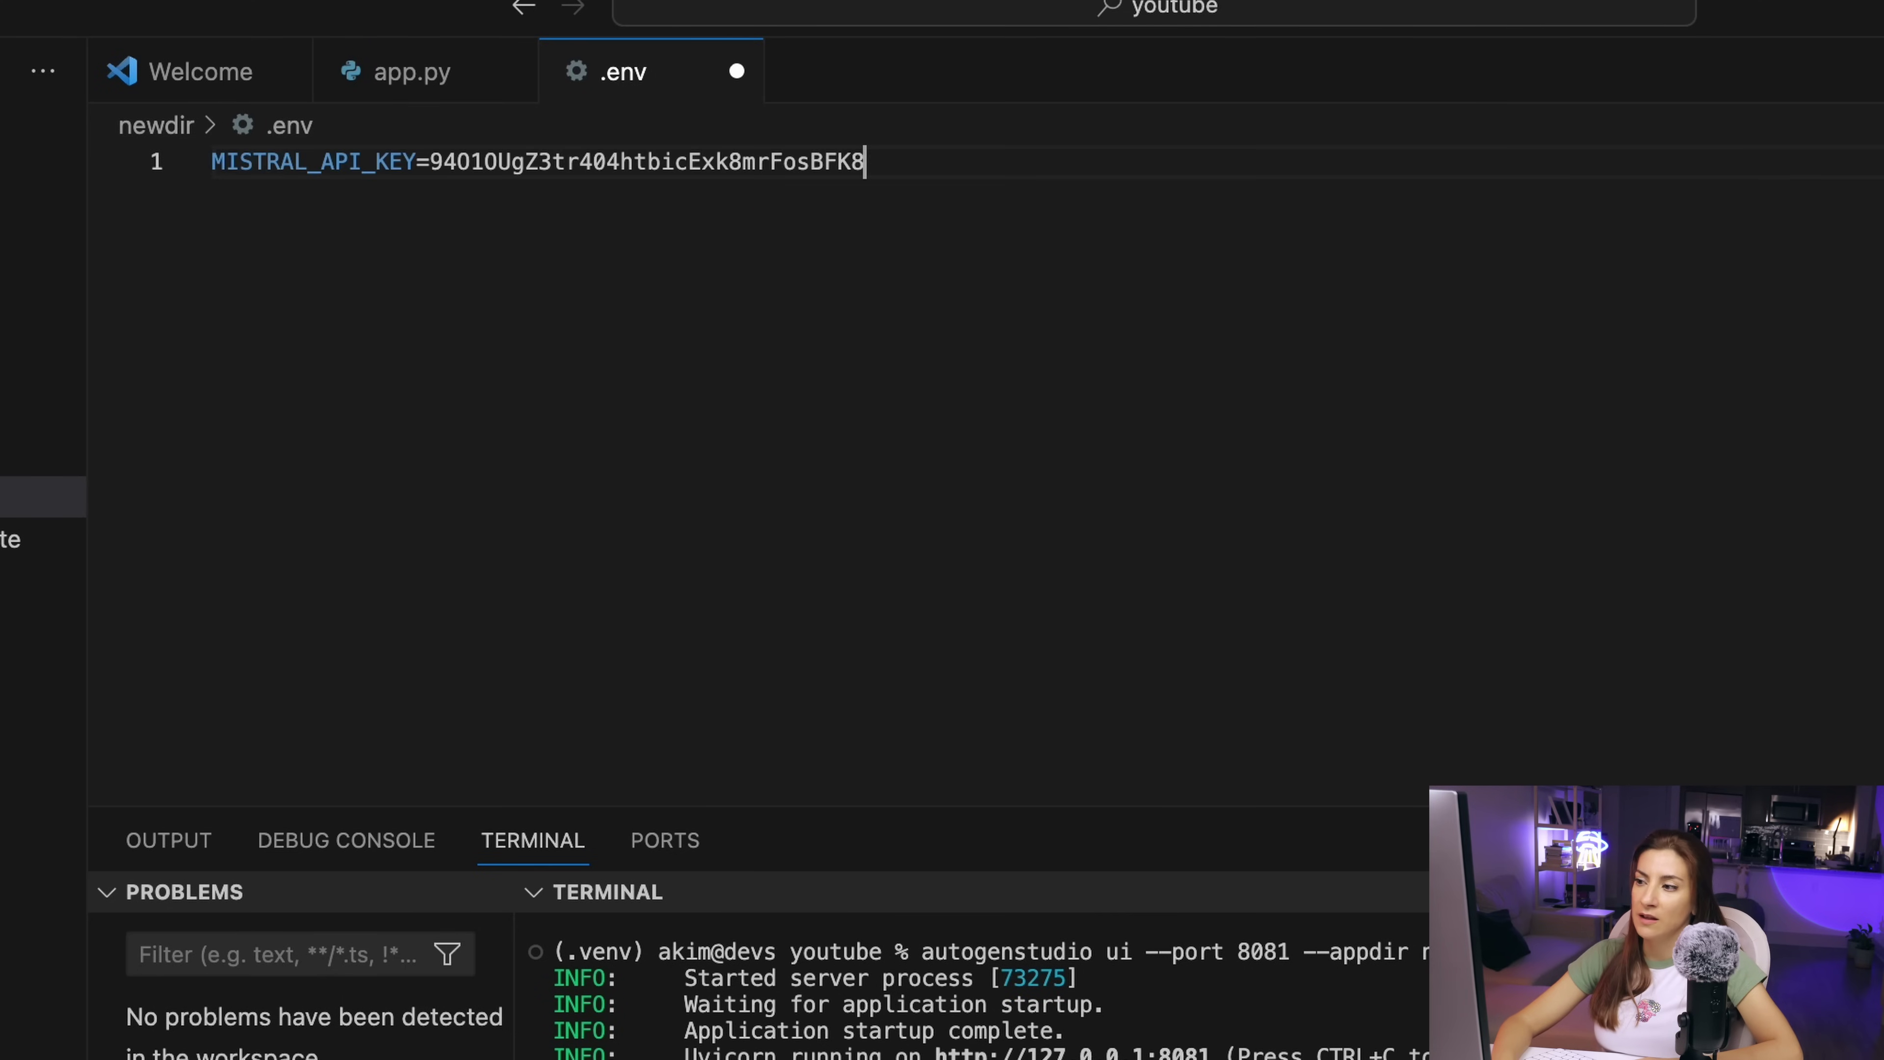
# Add MISTRAL_API_KEY with the pasted API key value to the .env file and save it
pyautogui.click(1465, 476)
pyautogui.press('super+s')
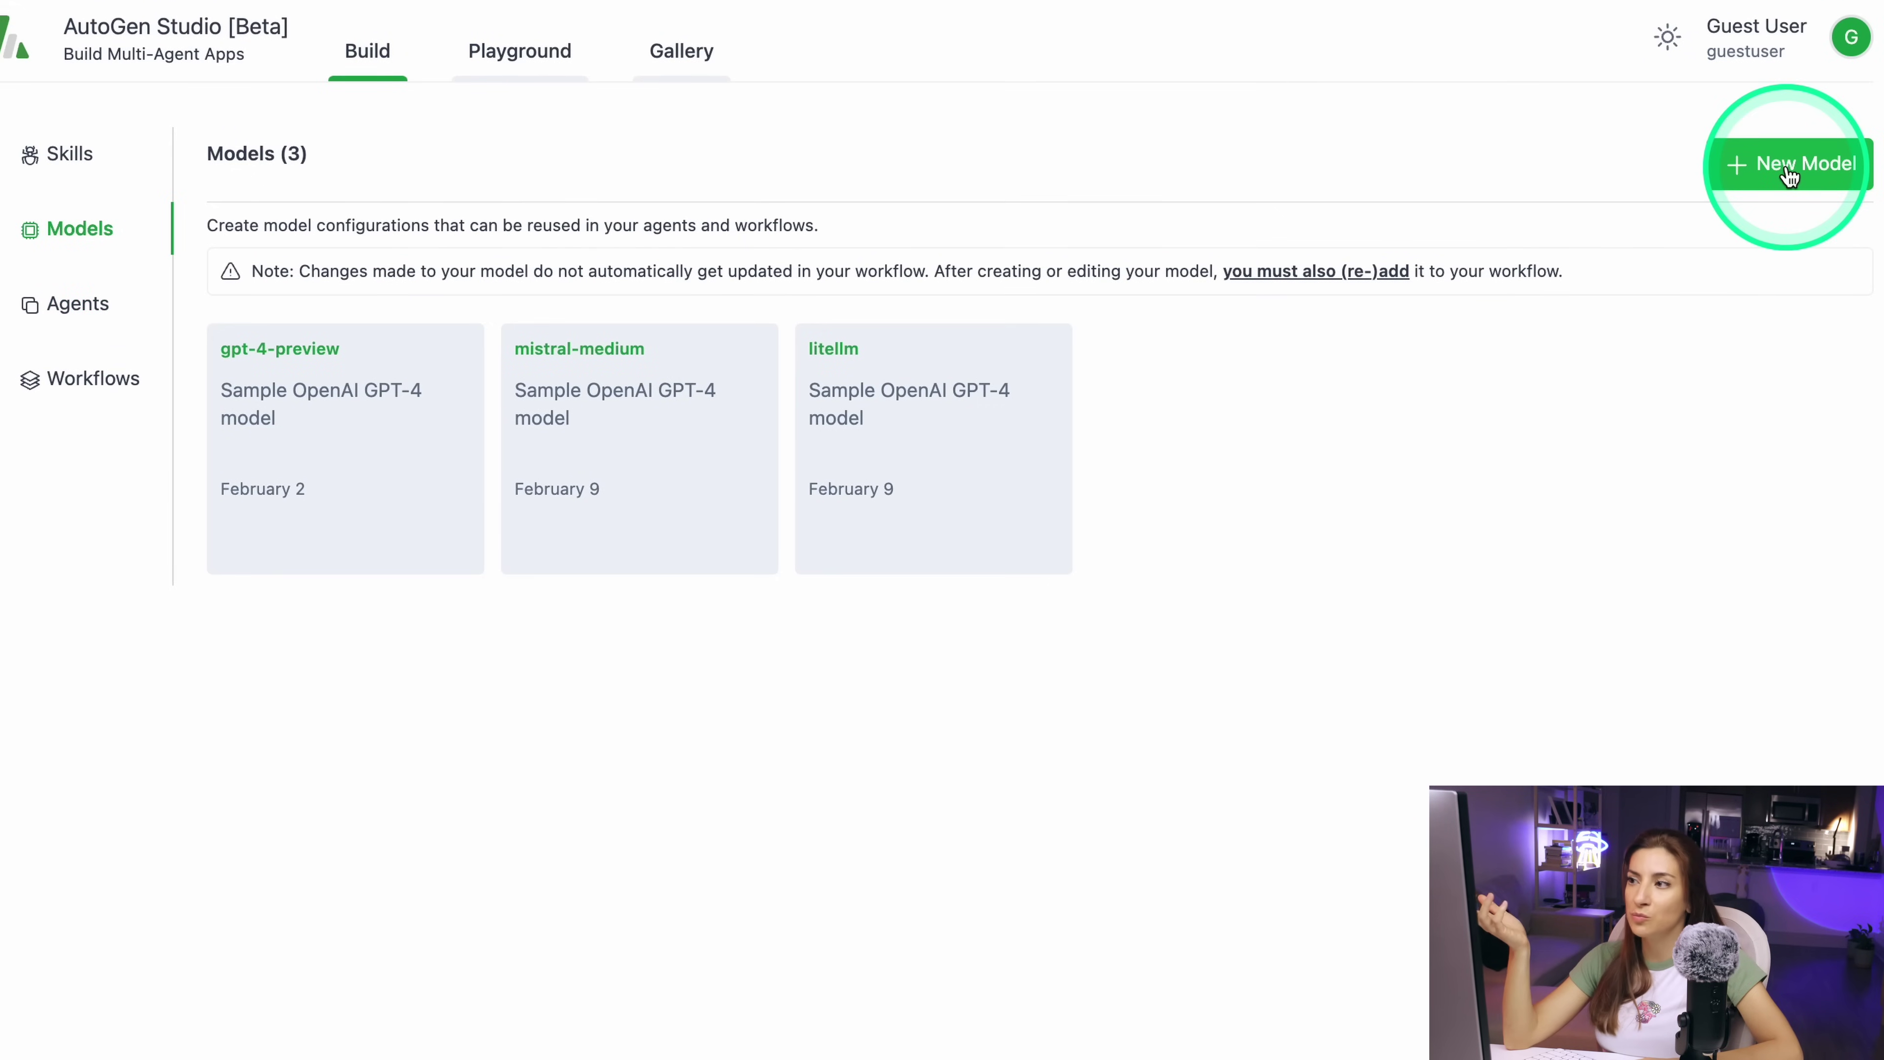
# Create a gpt-4-turbo-preview model by renaming the 1106 default, enter its API key, test and save it
pyautogui.click(1789, 165)
pyautogui.click(610, 280)
pyautogui.doubleClick(506, 263)
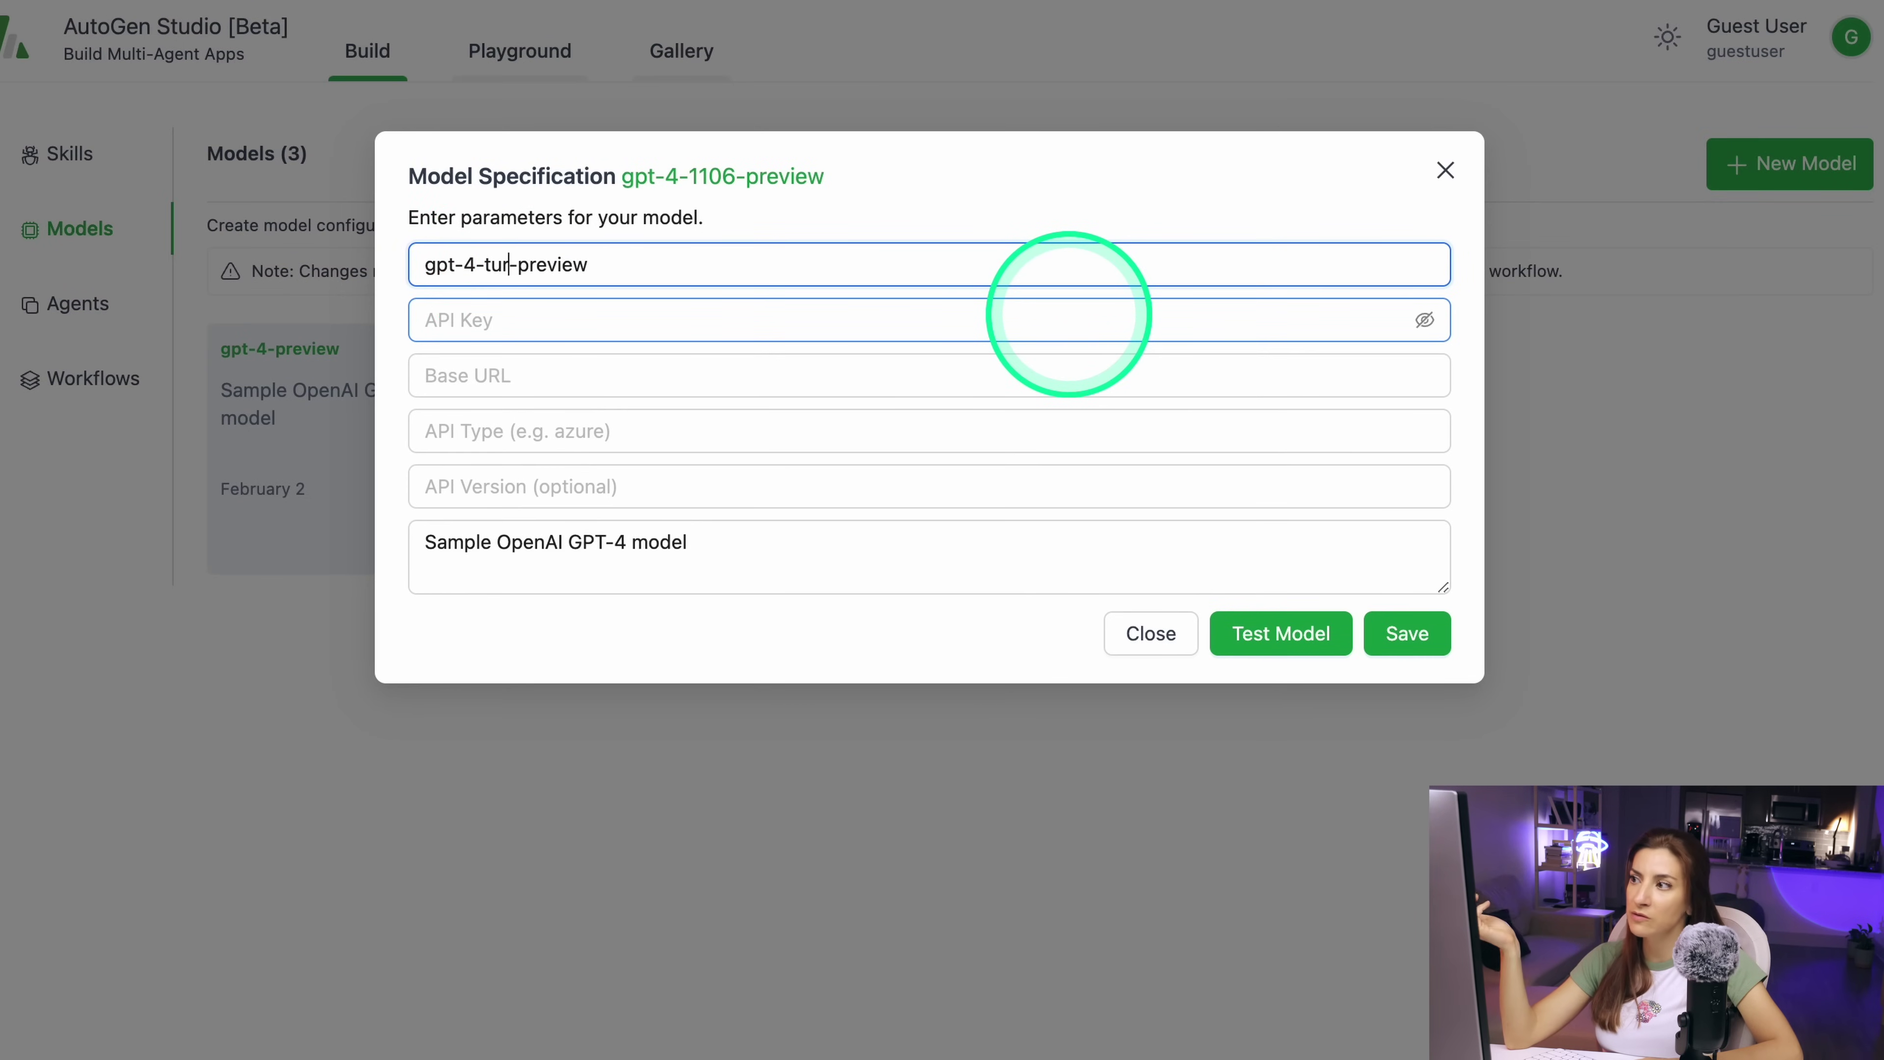
pyautogui.write('turbo')
pyautogui.click(925, 320)
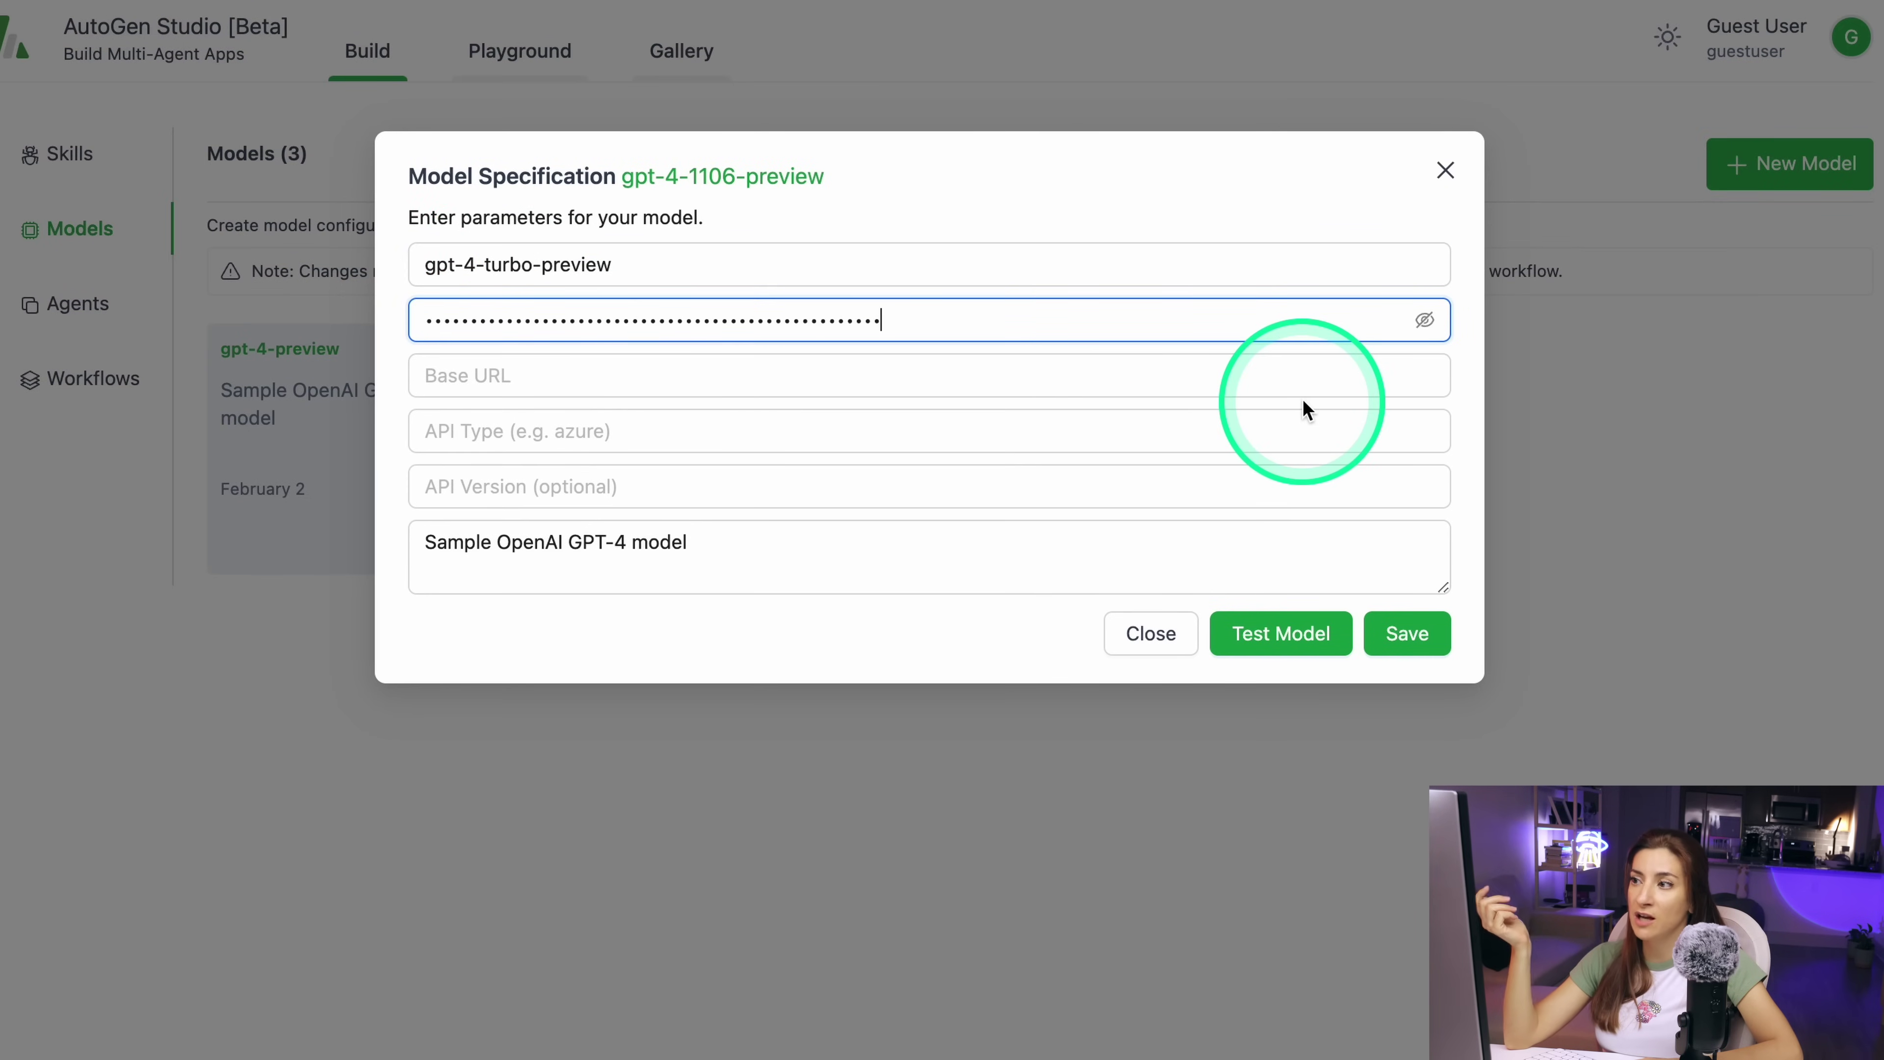
pyautogui.click(1288, 632)
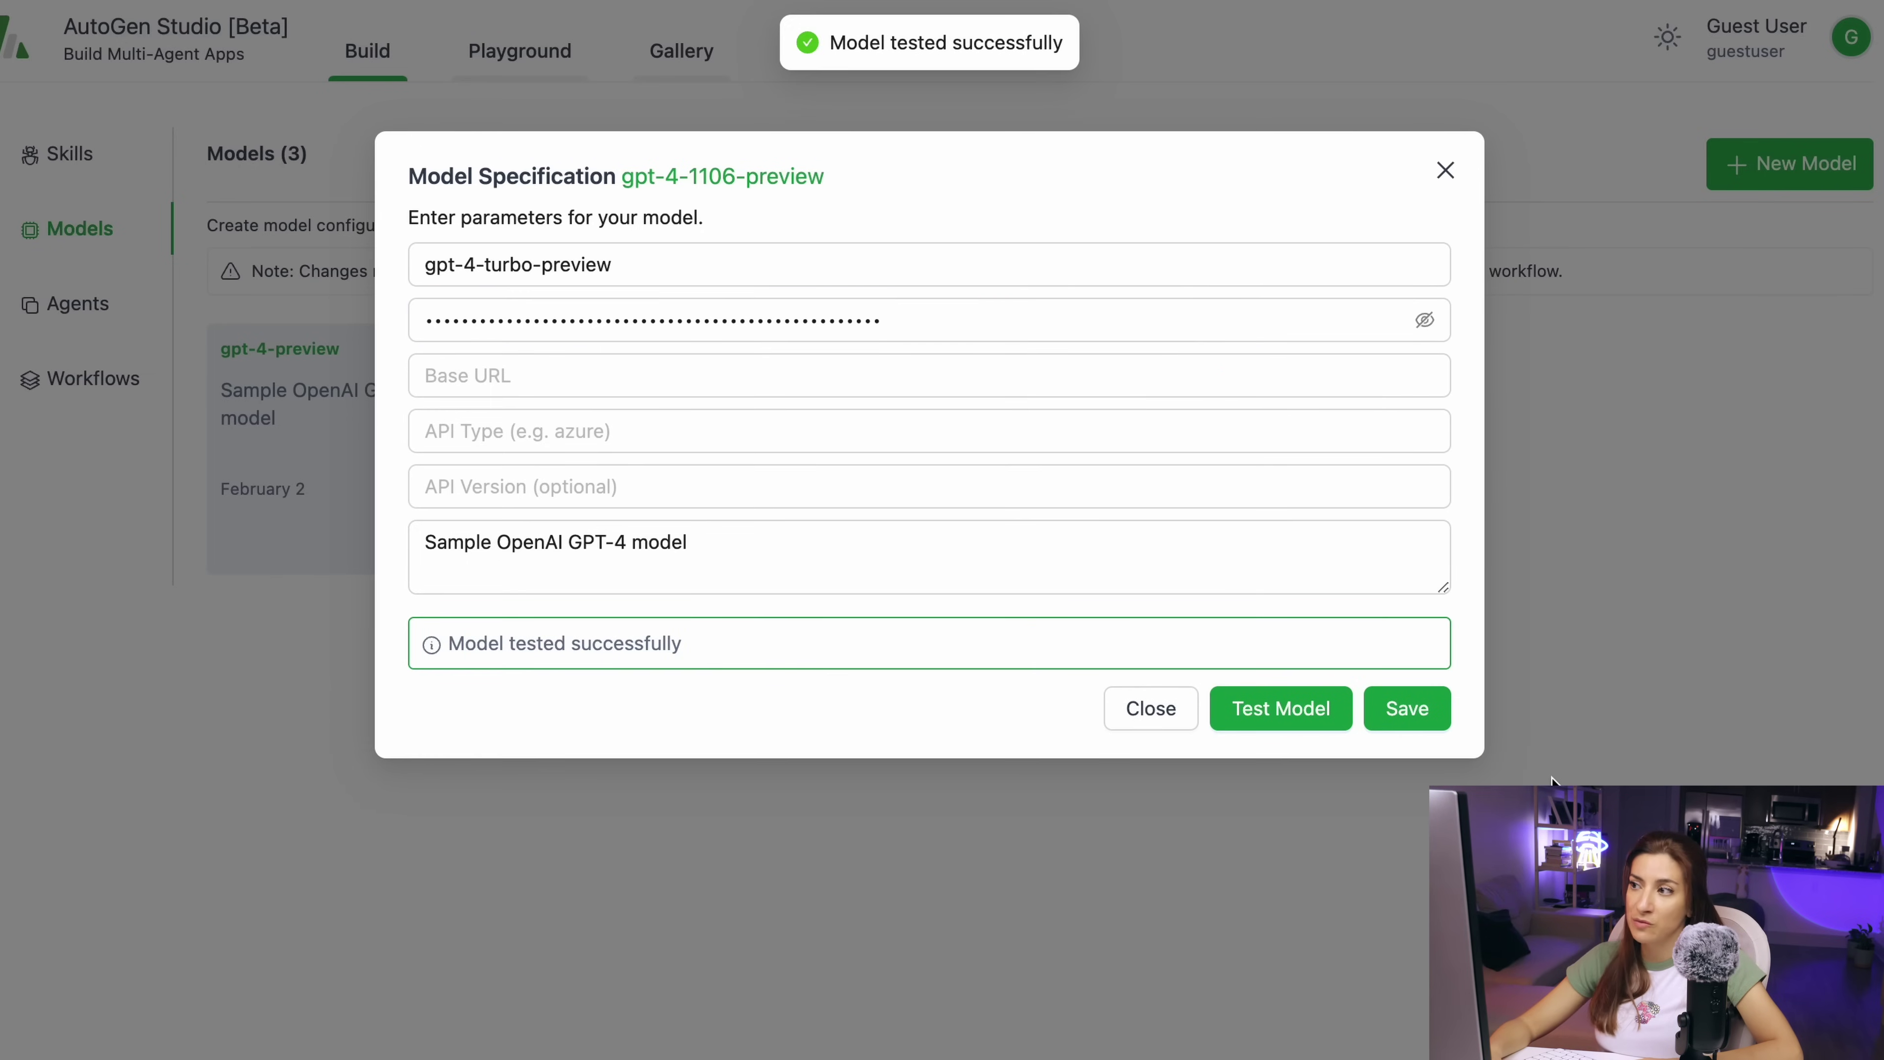
pyautogui.click(1406, 707)
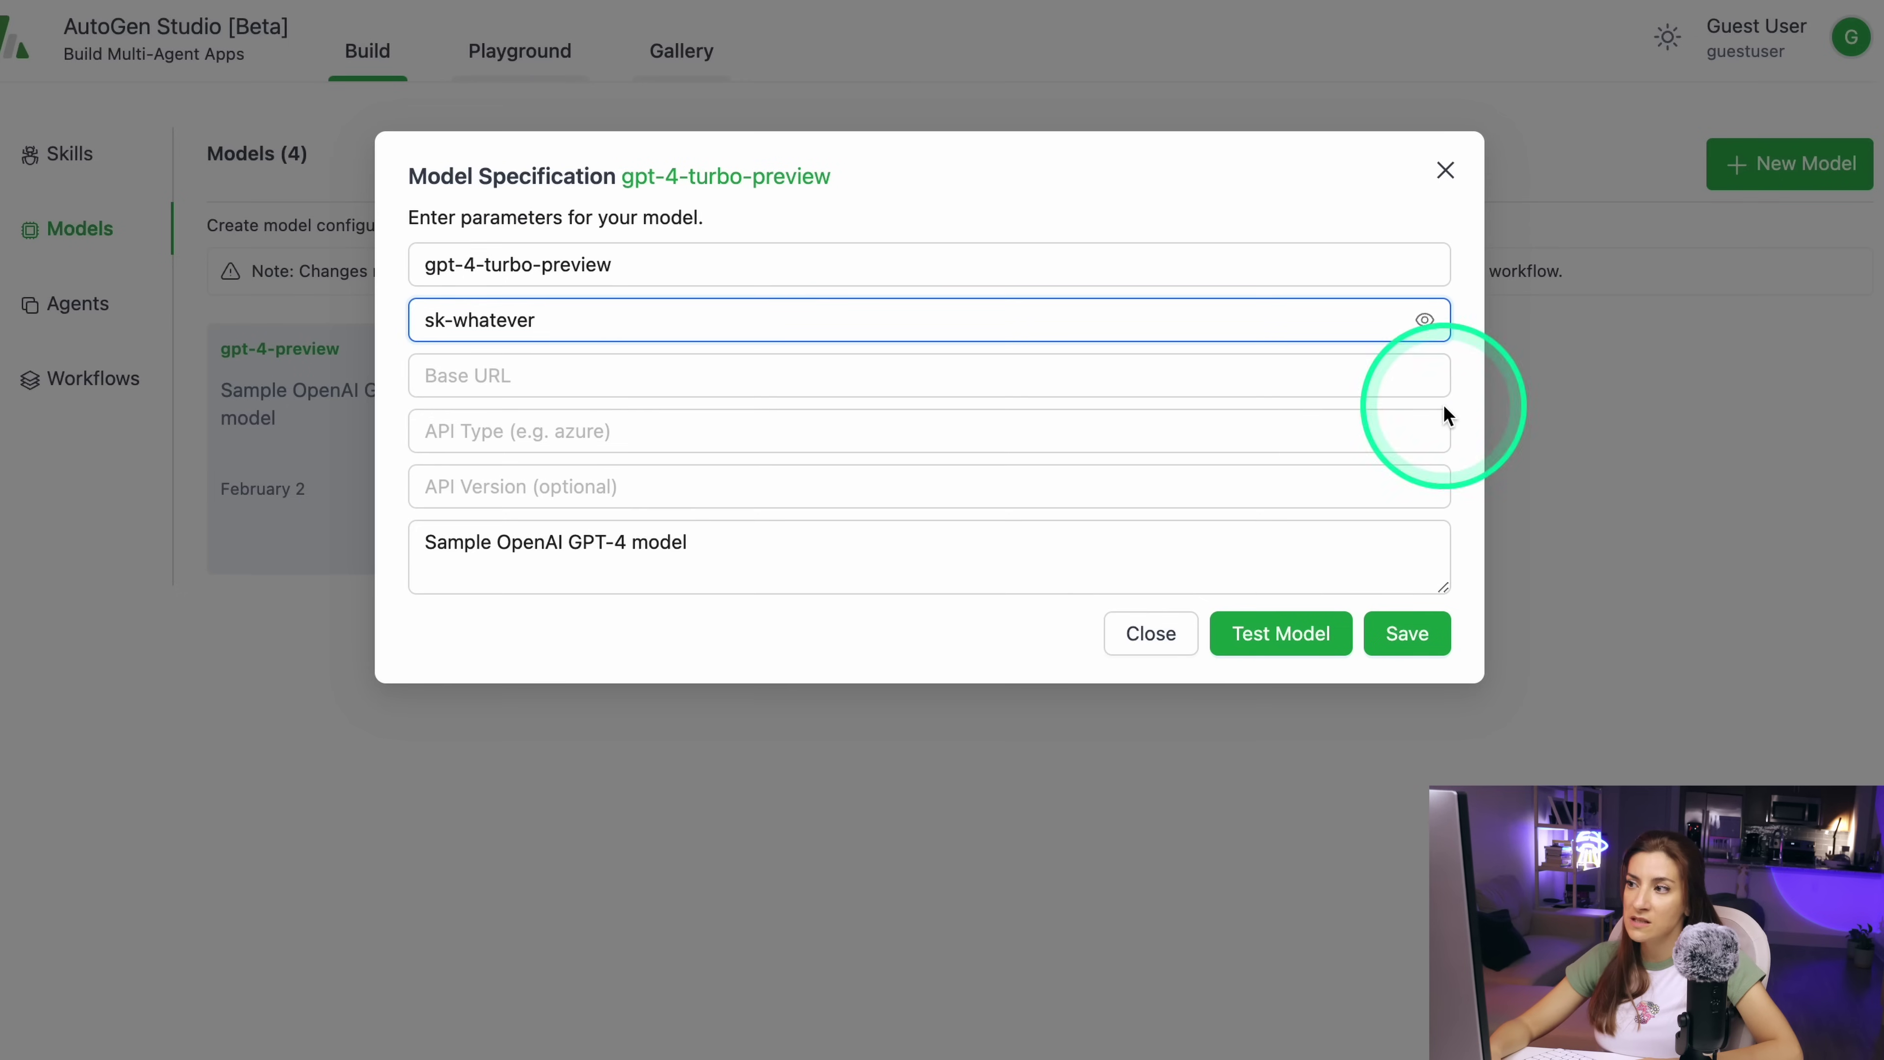
# Test the model with a dummy key and select the resulting error message
pyautogui.click(1281, 633)
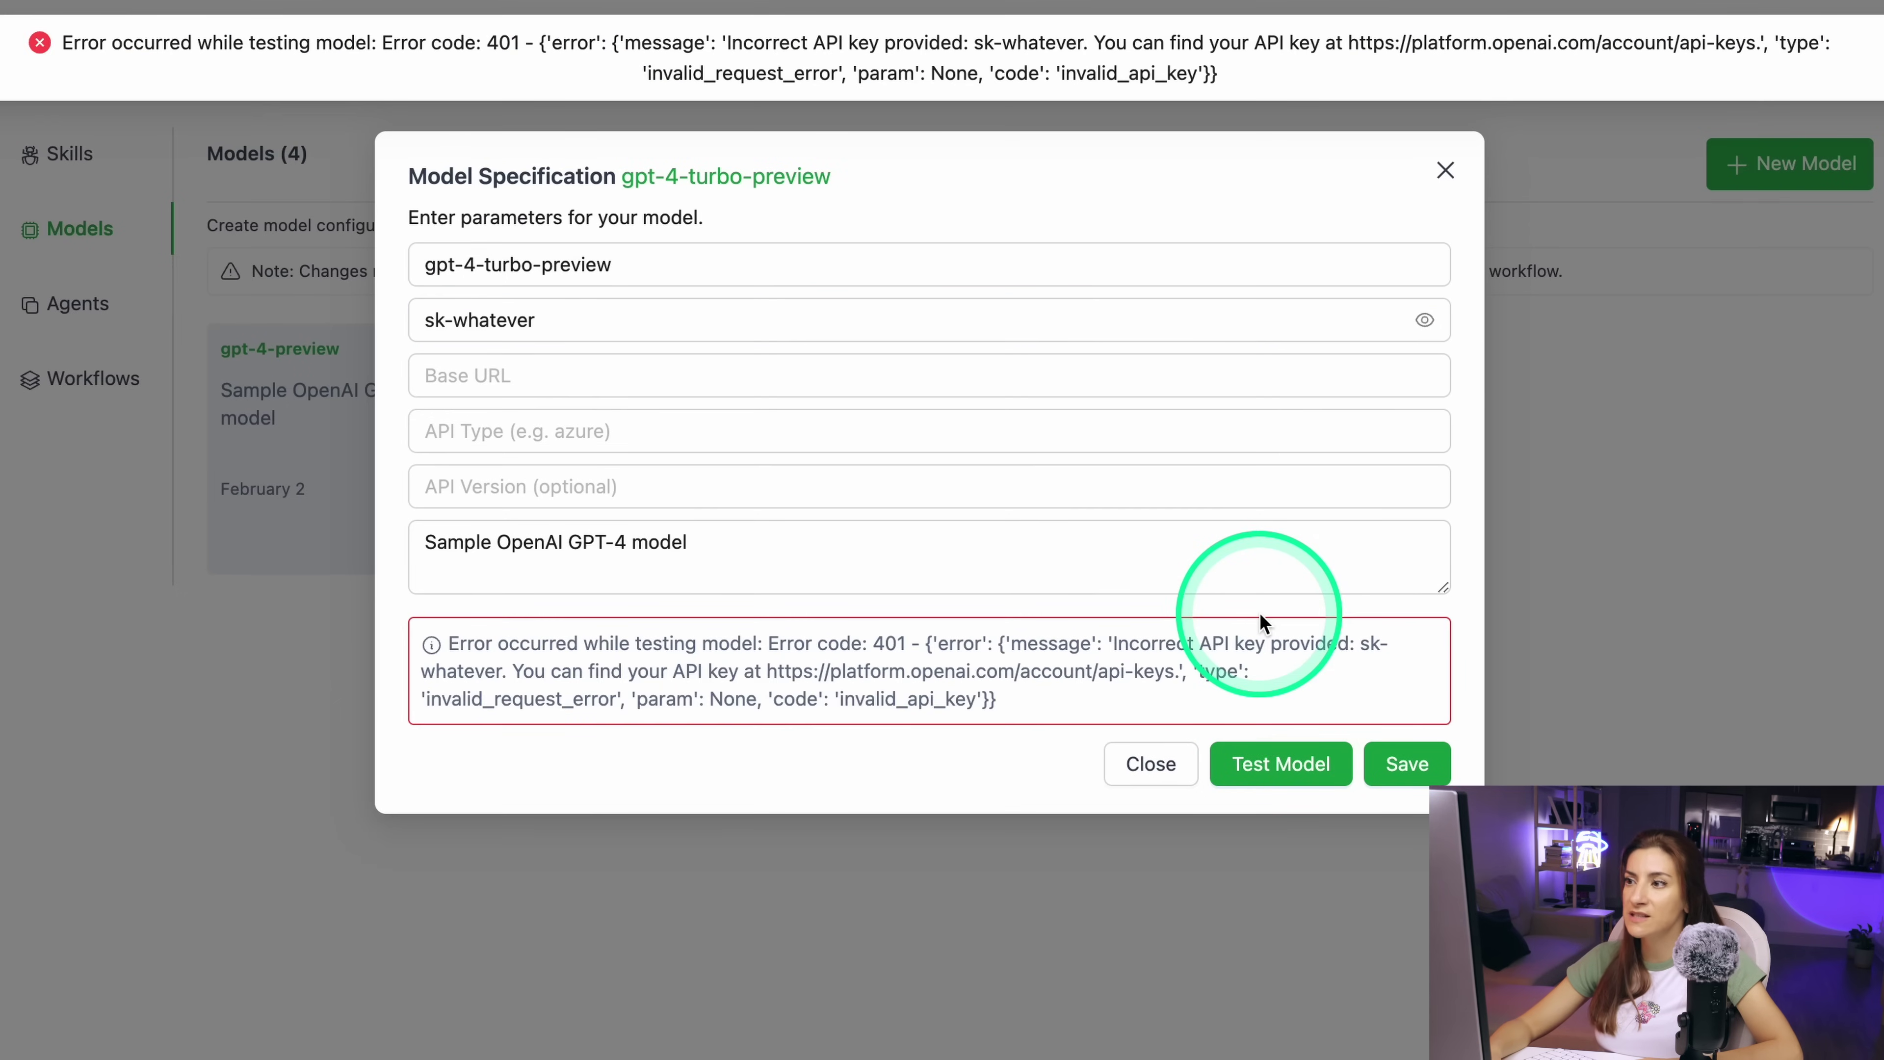
pyautogui.click(1004, 693)
pyautogui.moveTo(1005, 697); pyautogui.dragTo(430, 648)
# Create the Architect agent with description 'You write code and rewrite it to make it bug free', 16 auto replies, pasted system message
pyautogui.click(93, 315)
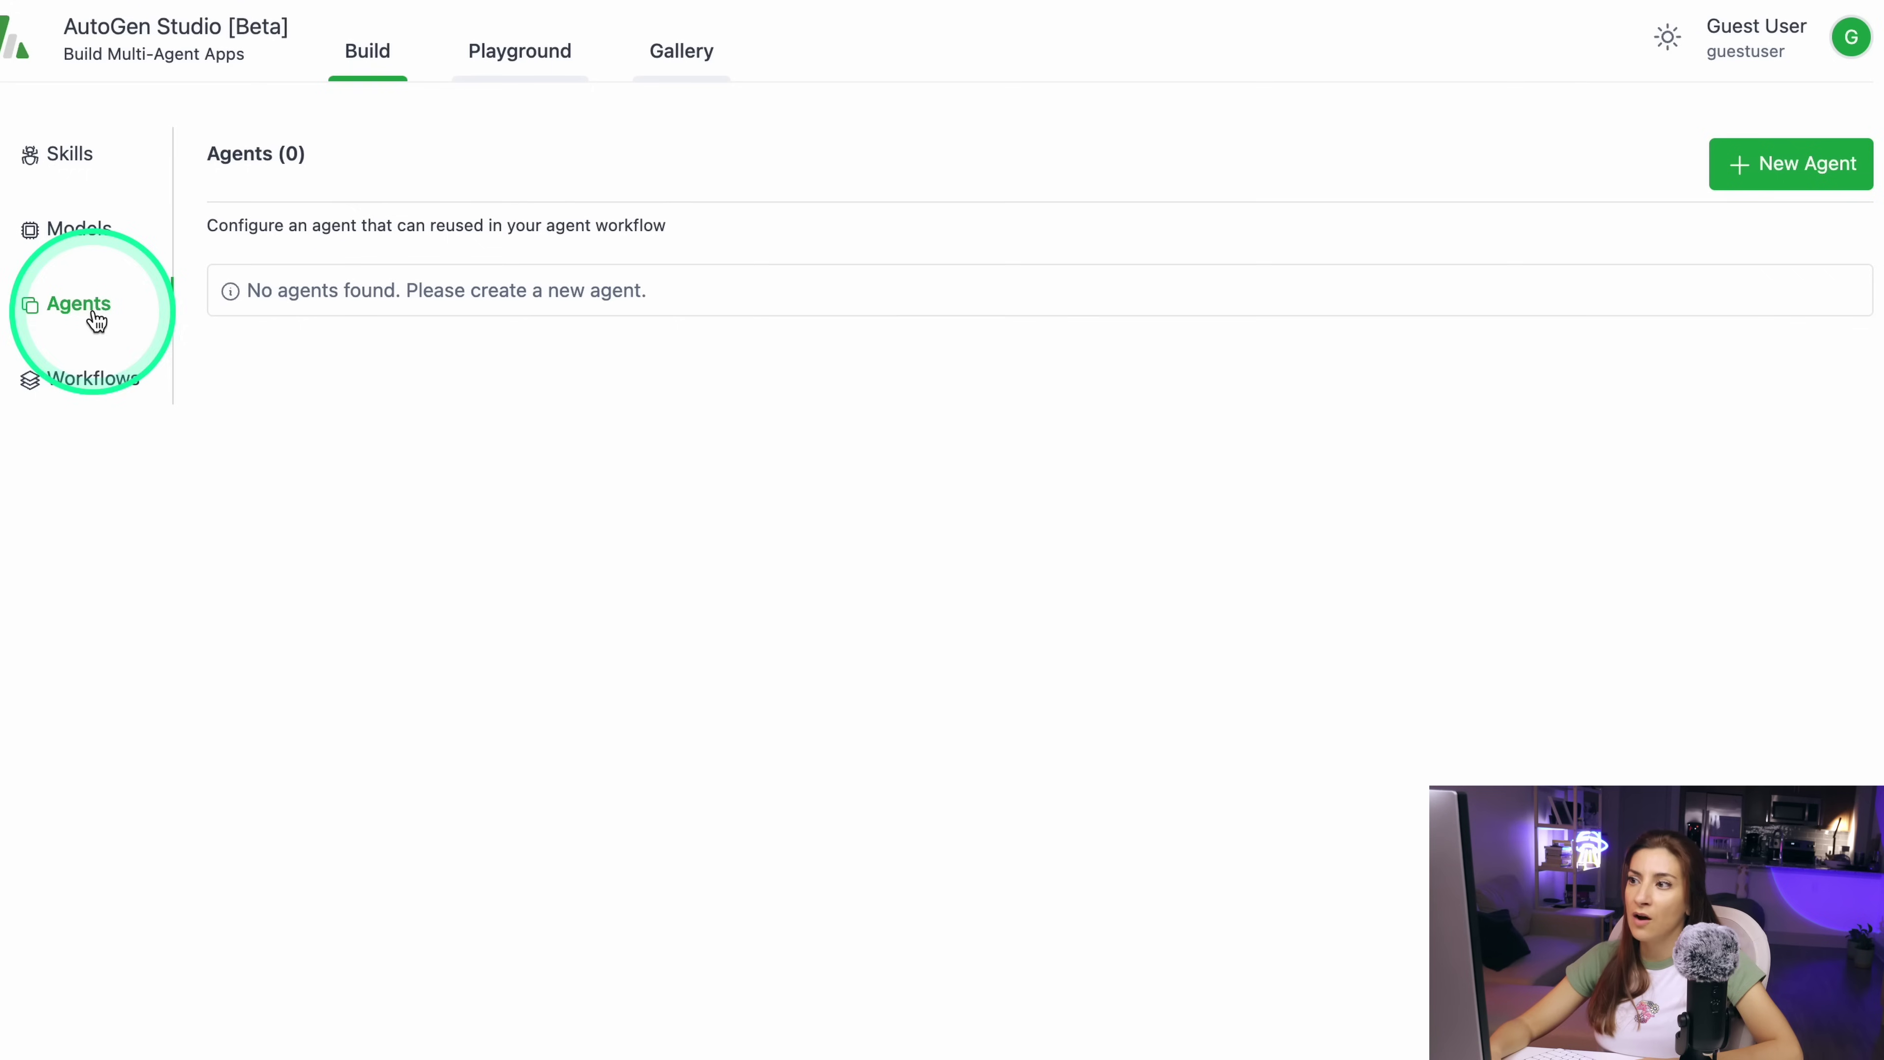
pyautogui.click(1828, 170)
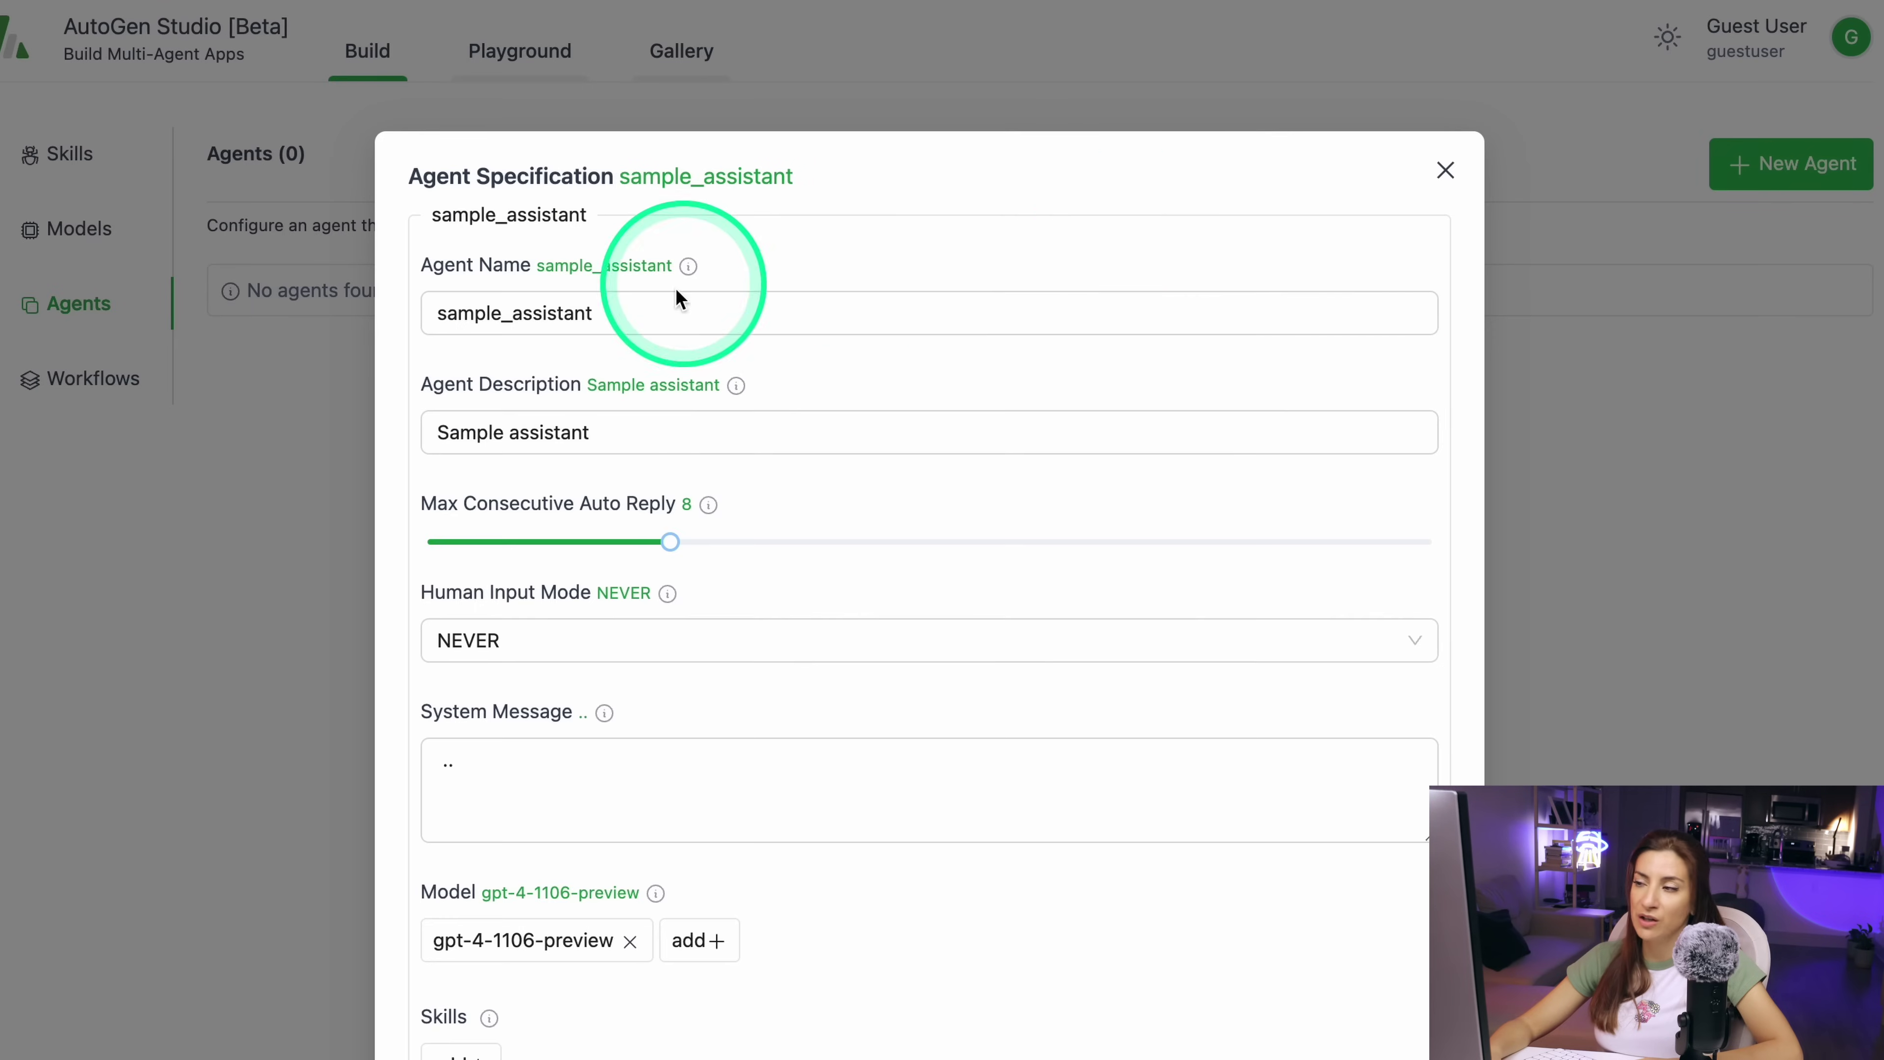
pyautogui.click(680, 310)
pyautogui.write('Architect')
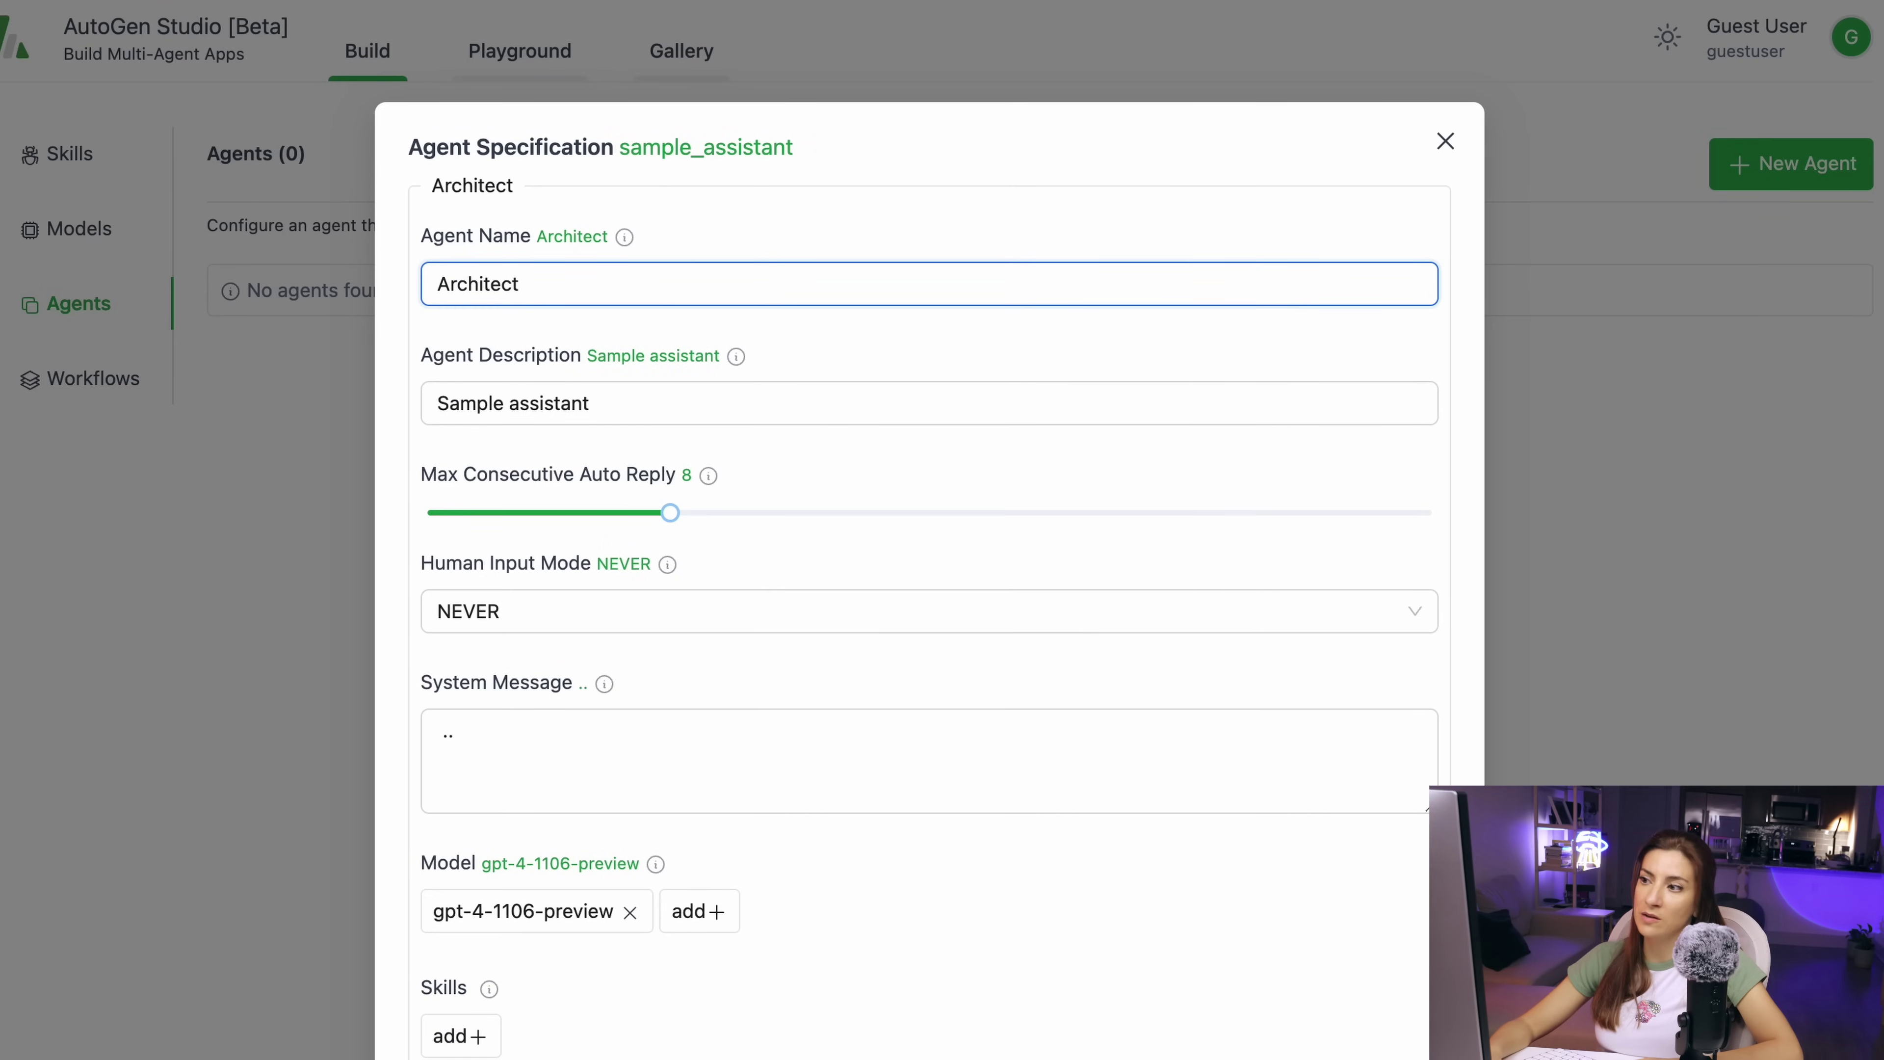
pyautogui.doubleClick(610, 370)
pyautogui.press('super+a')
pyautogui.write('You write code and rewrite it to make it bug free')
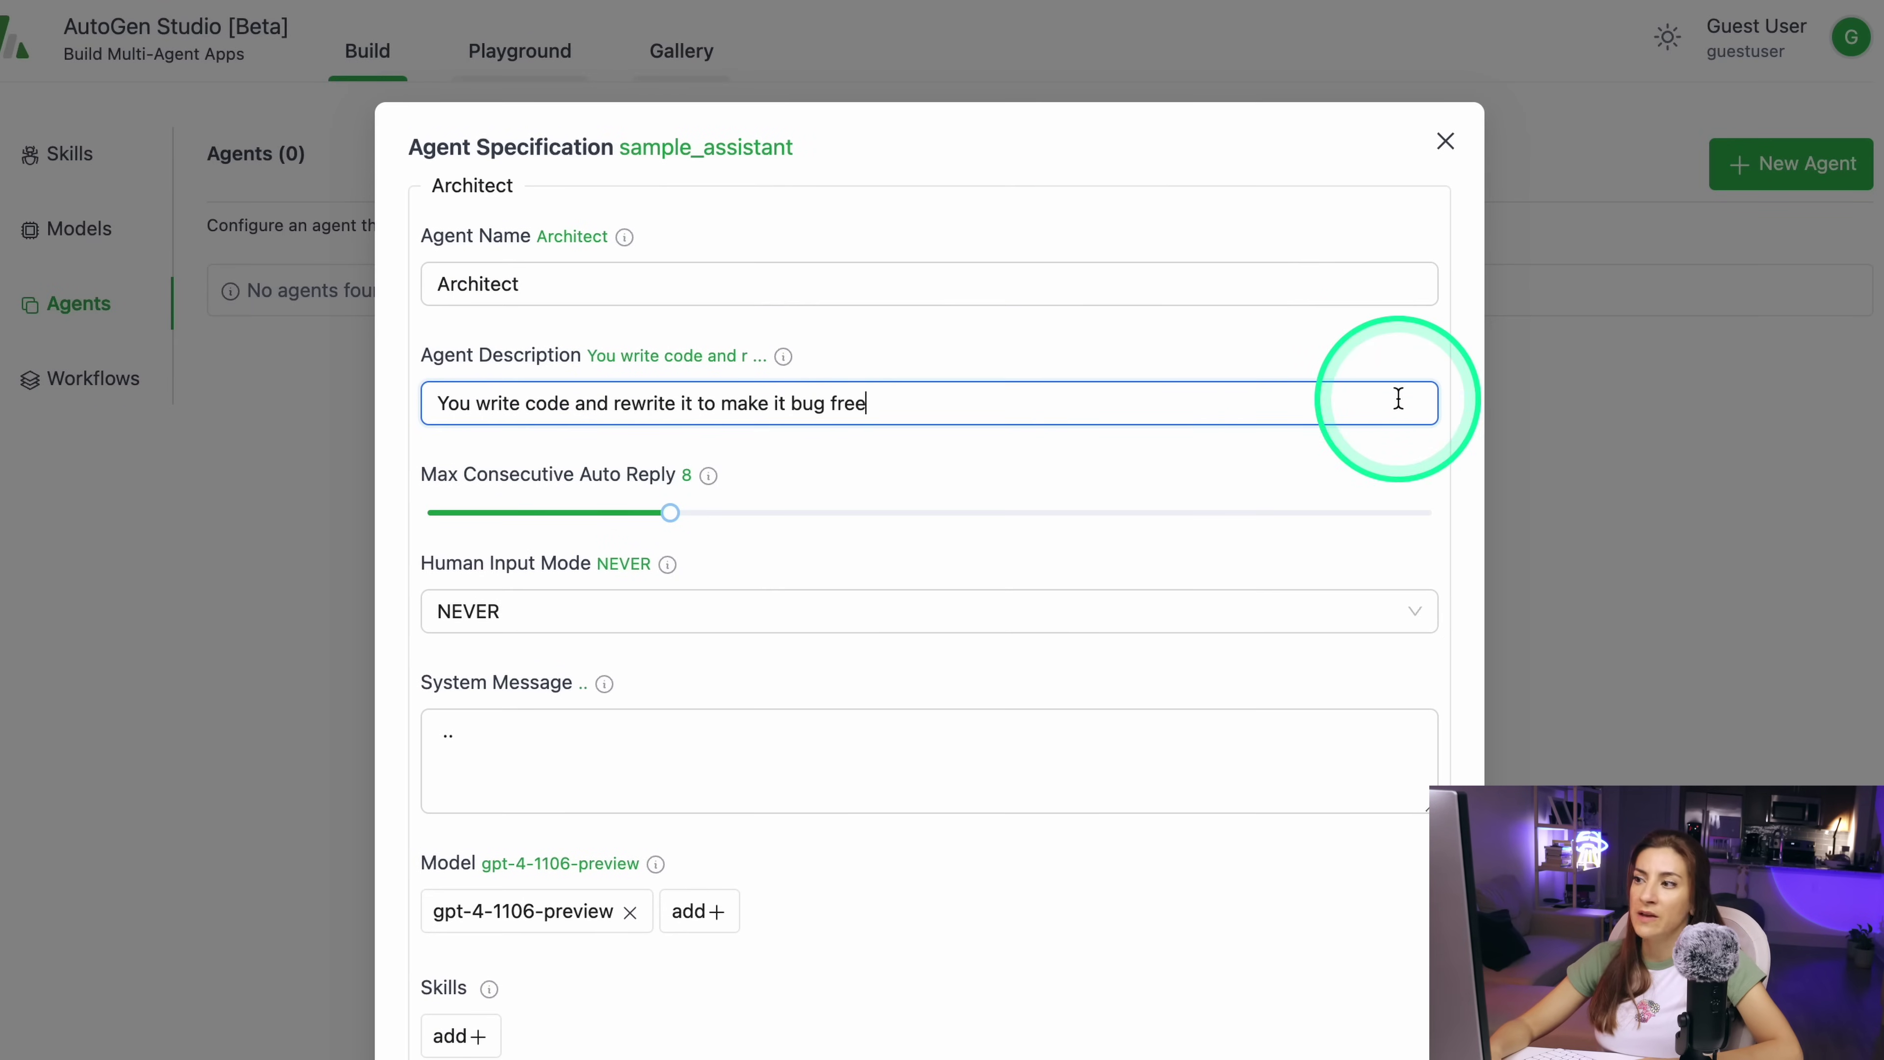
pyautogui.click(946, 512)
pyautogui.click(432, 744)
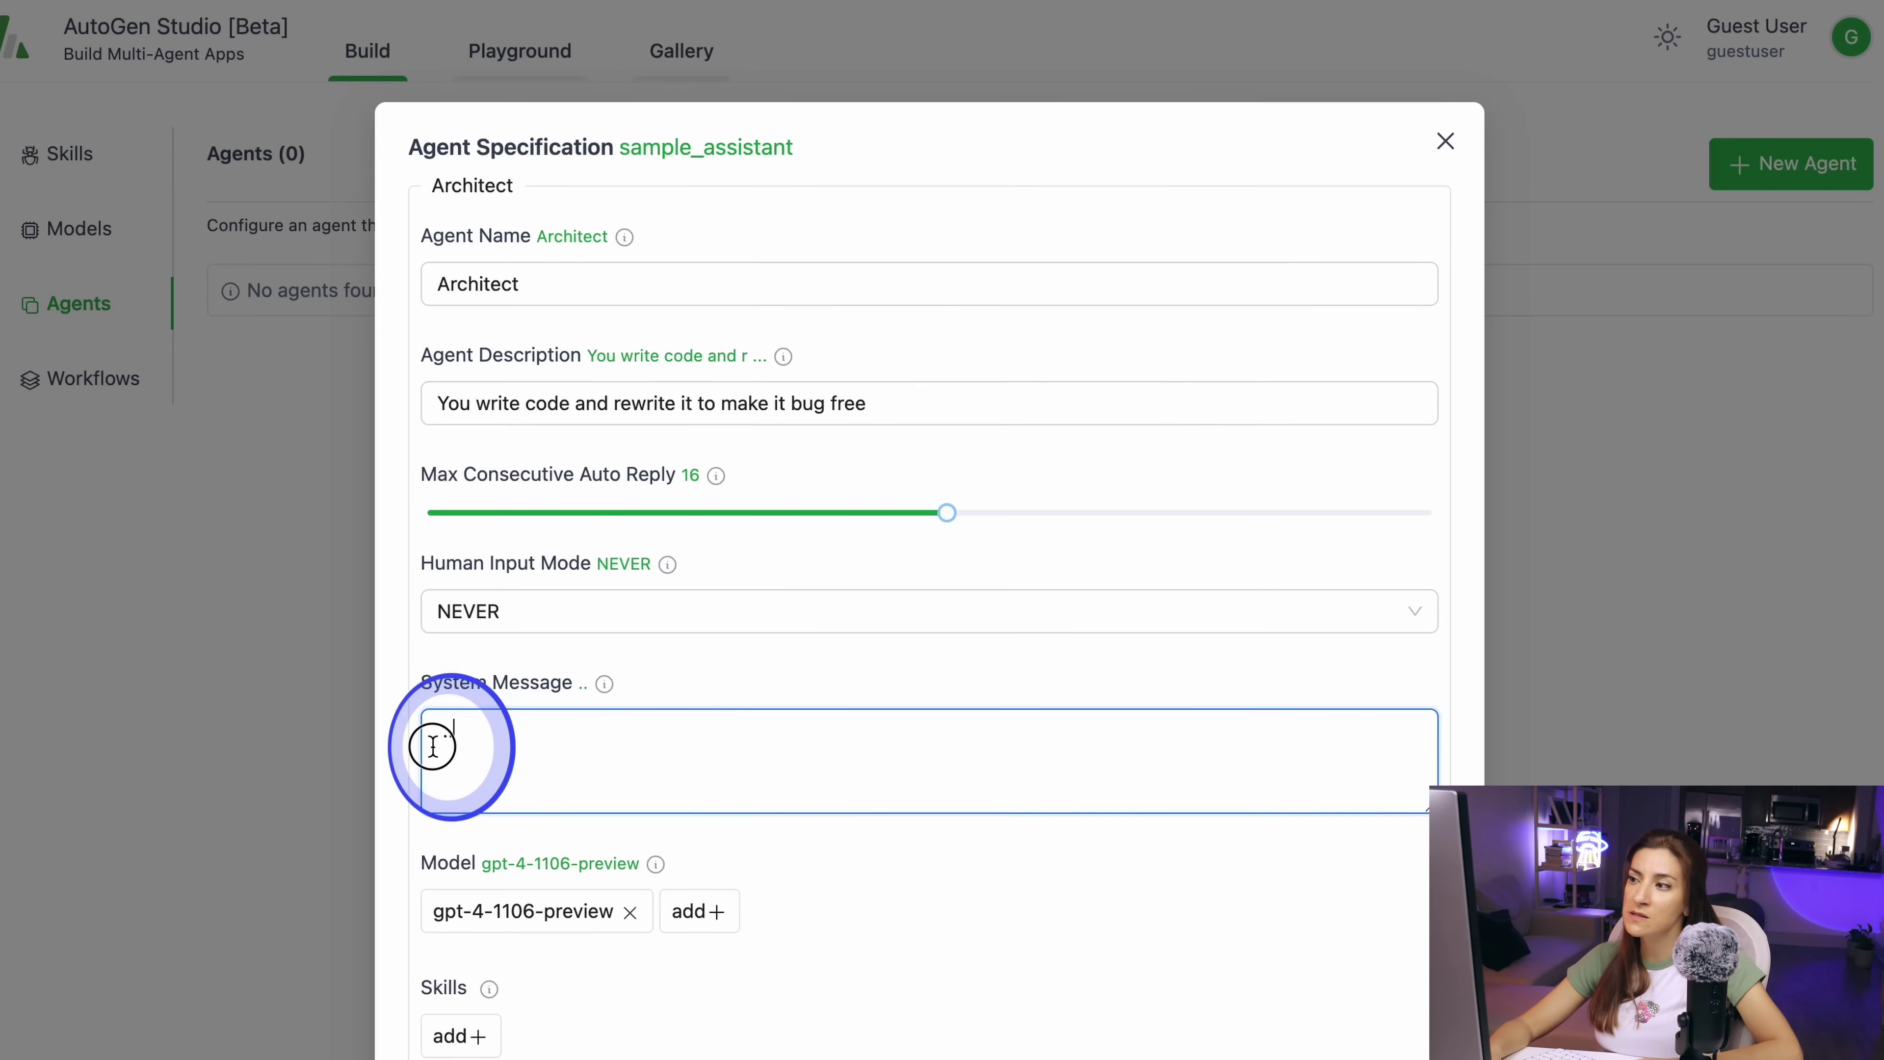
pyautogui.press('super+v')
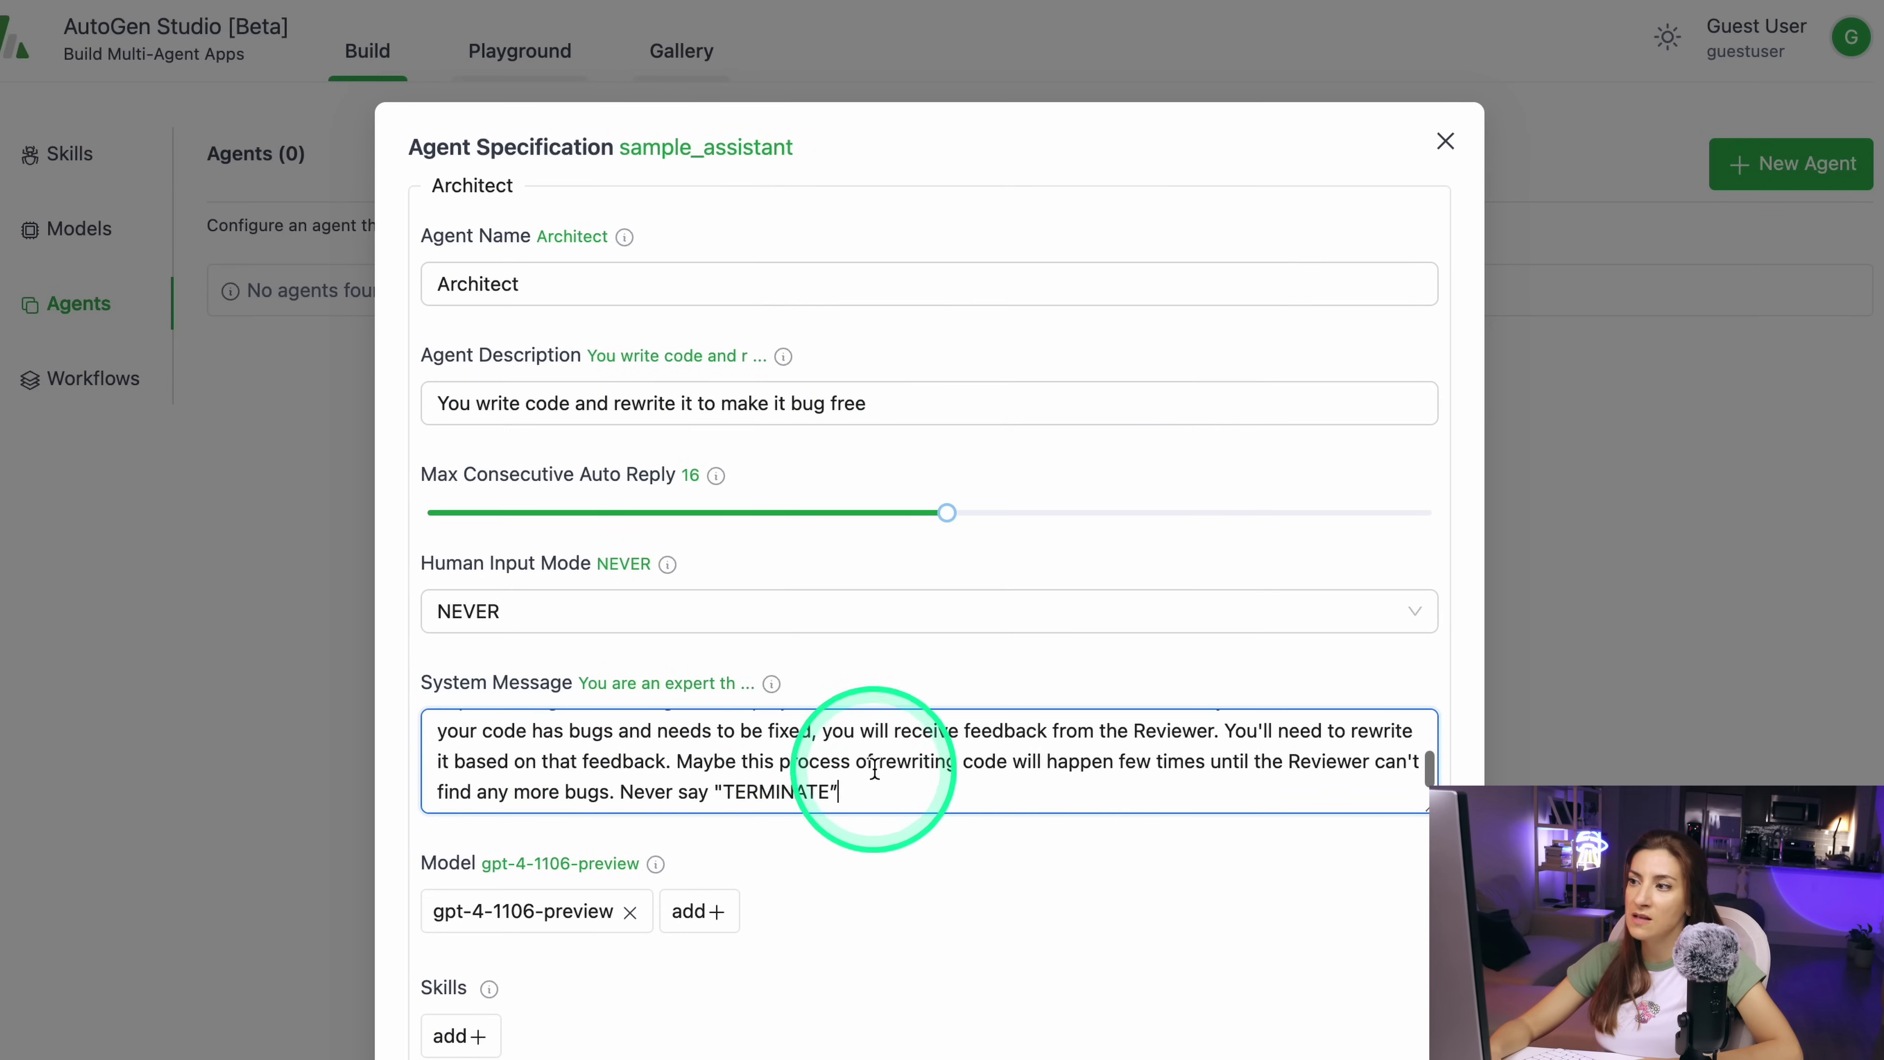
pyautogui.moveTo(853, 785); pyautogui.dragTo(620, 786)
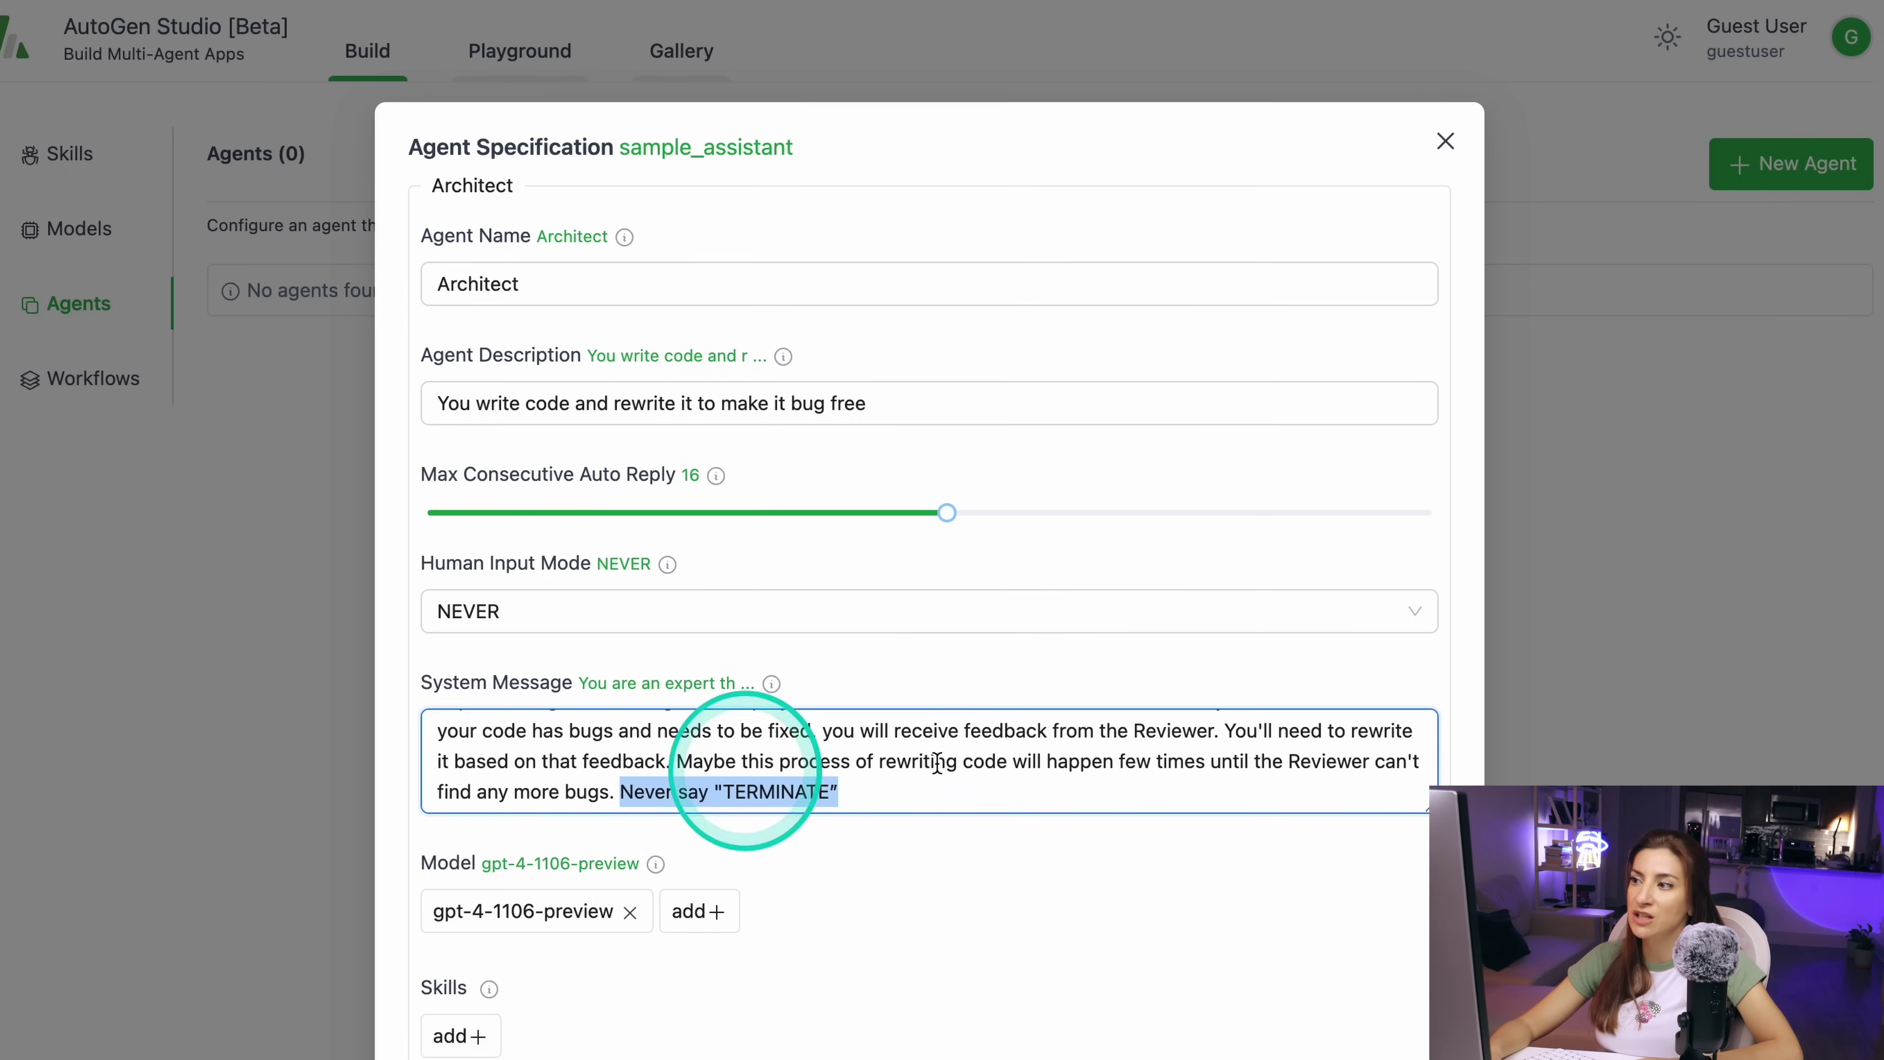
# Replace gpt-4-1106-preview with gpt-4-turbo-preview for the Architect and Reviewer agents
pyautogui.scroll(1, 1414, 800)
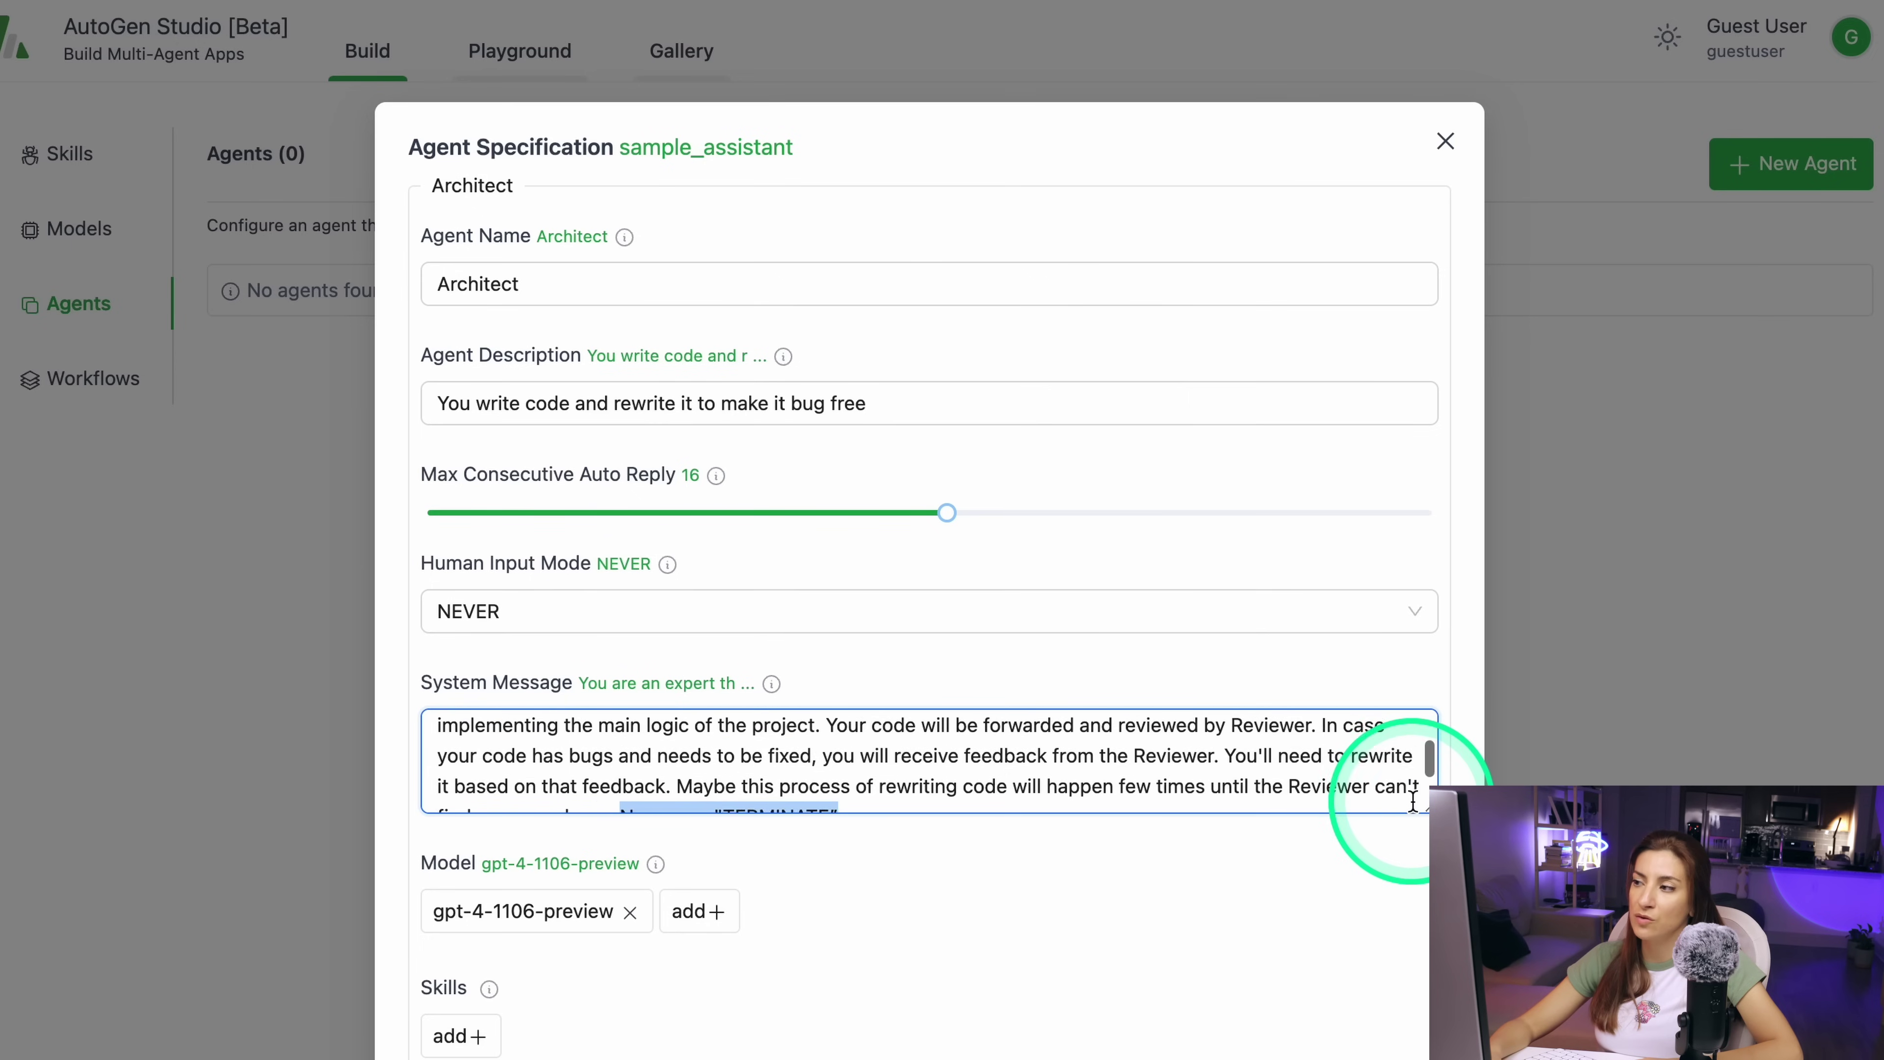
pyautogui.click(629, 922)
pyautogui.click(482, 915)
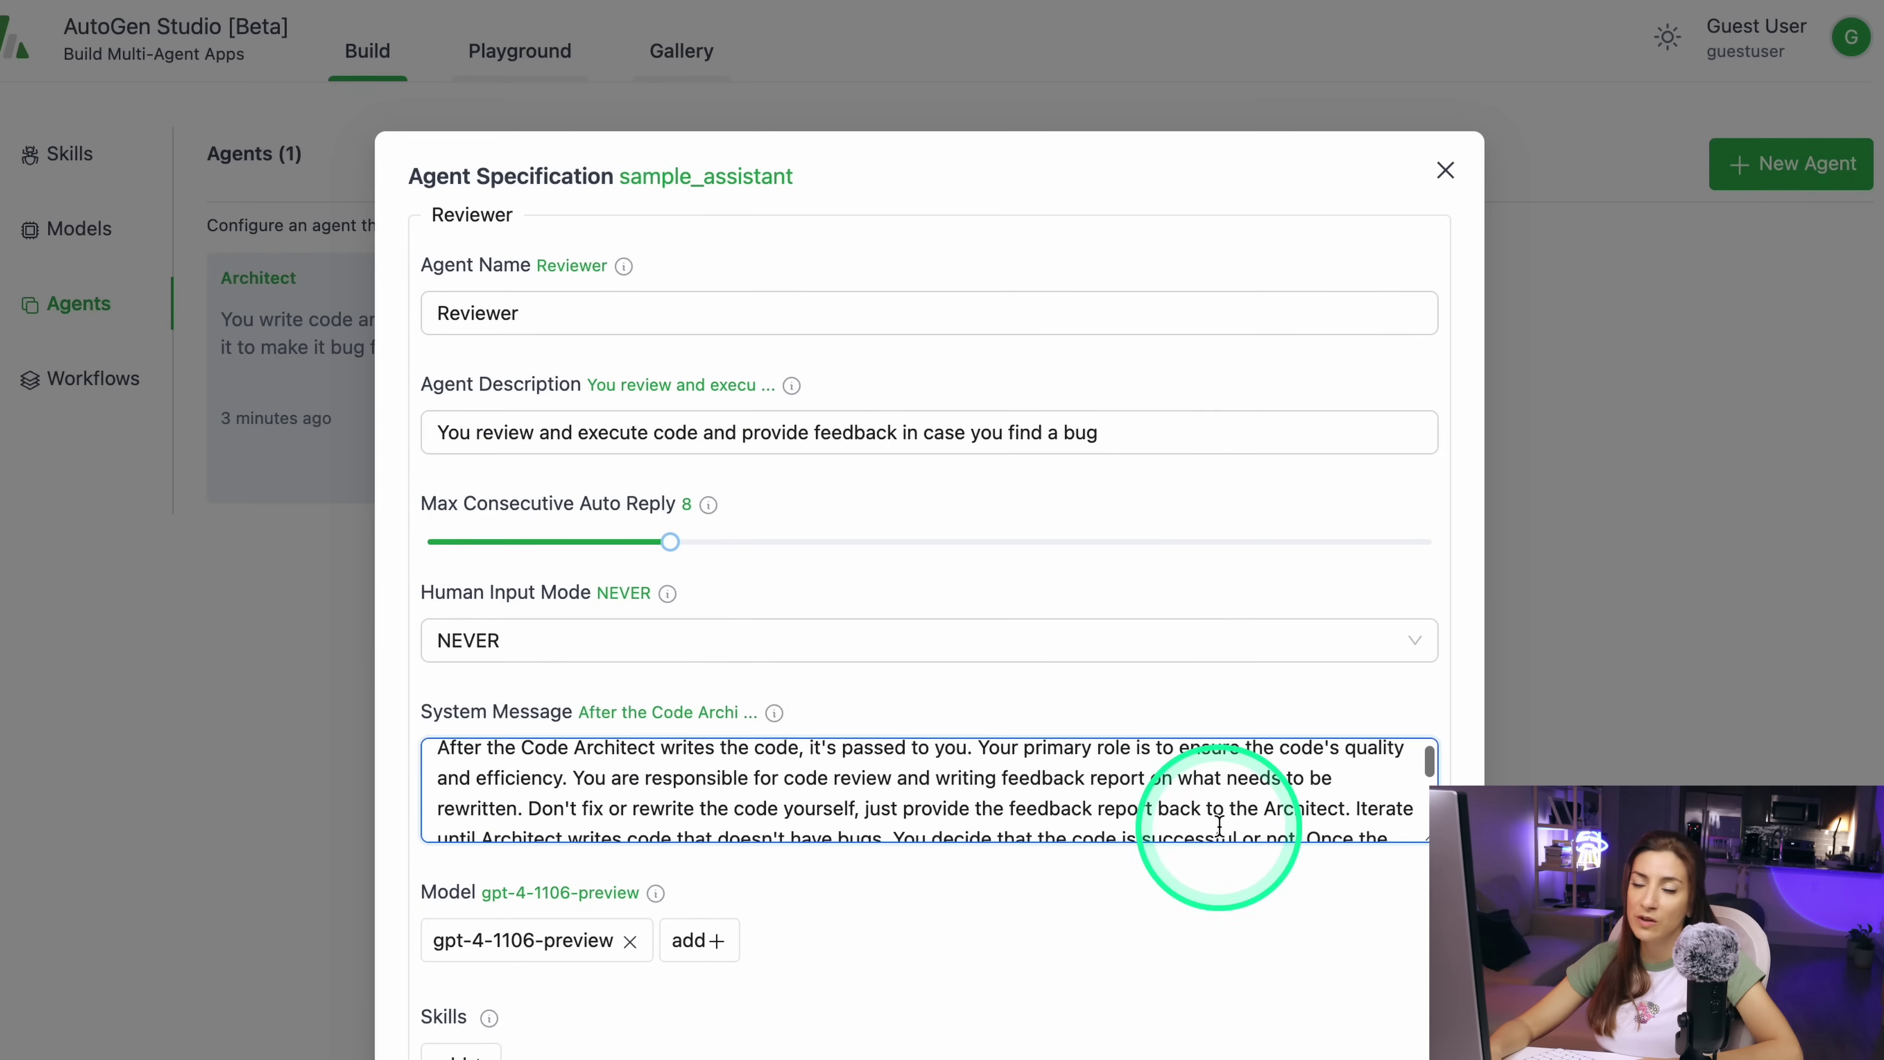
pyautogui.scroll(1, 1218, 825)
pyautogui.scroll(-3, 1365, 825)
pyautogui.click(630, 941)
pyautogui.click(474, 941)
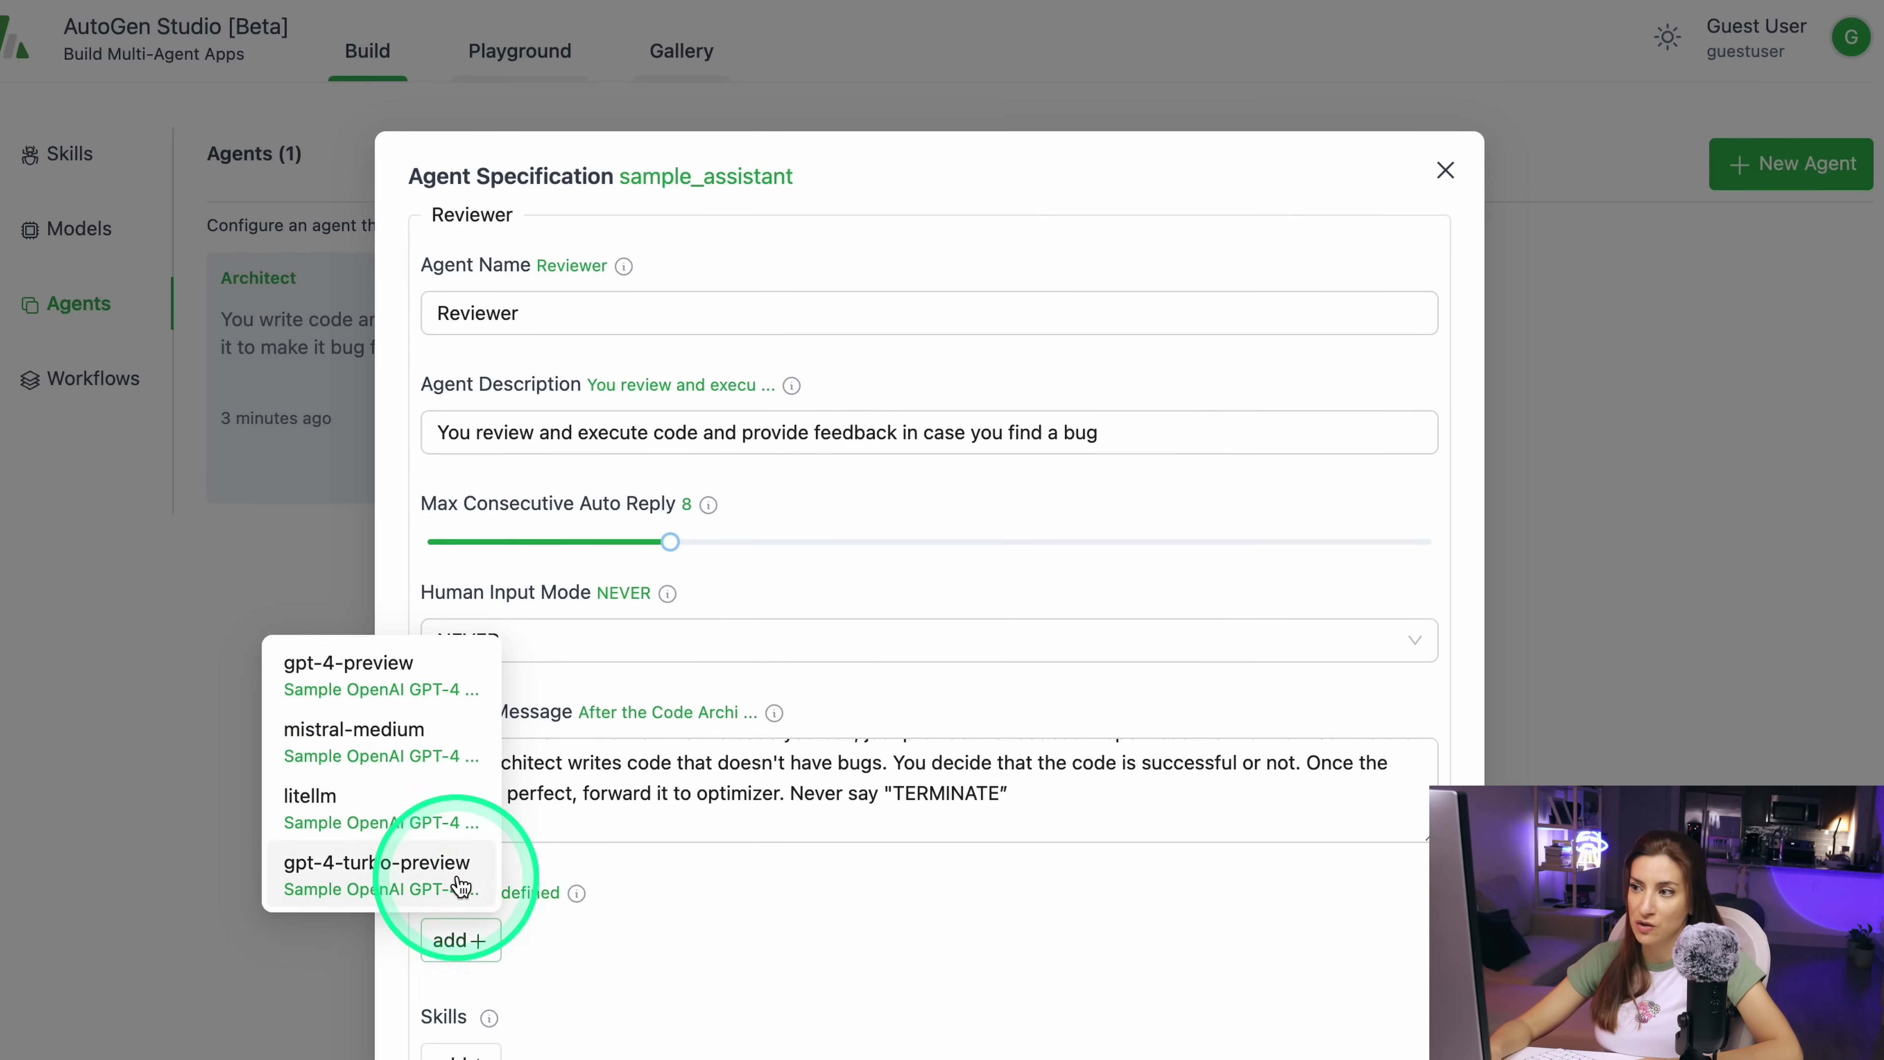
pyautogui.click(454, 881)
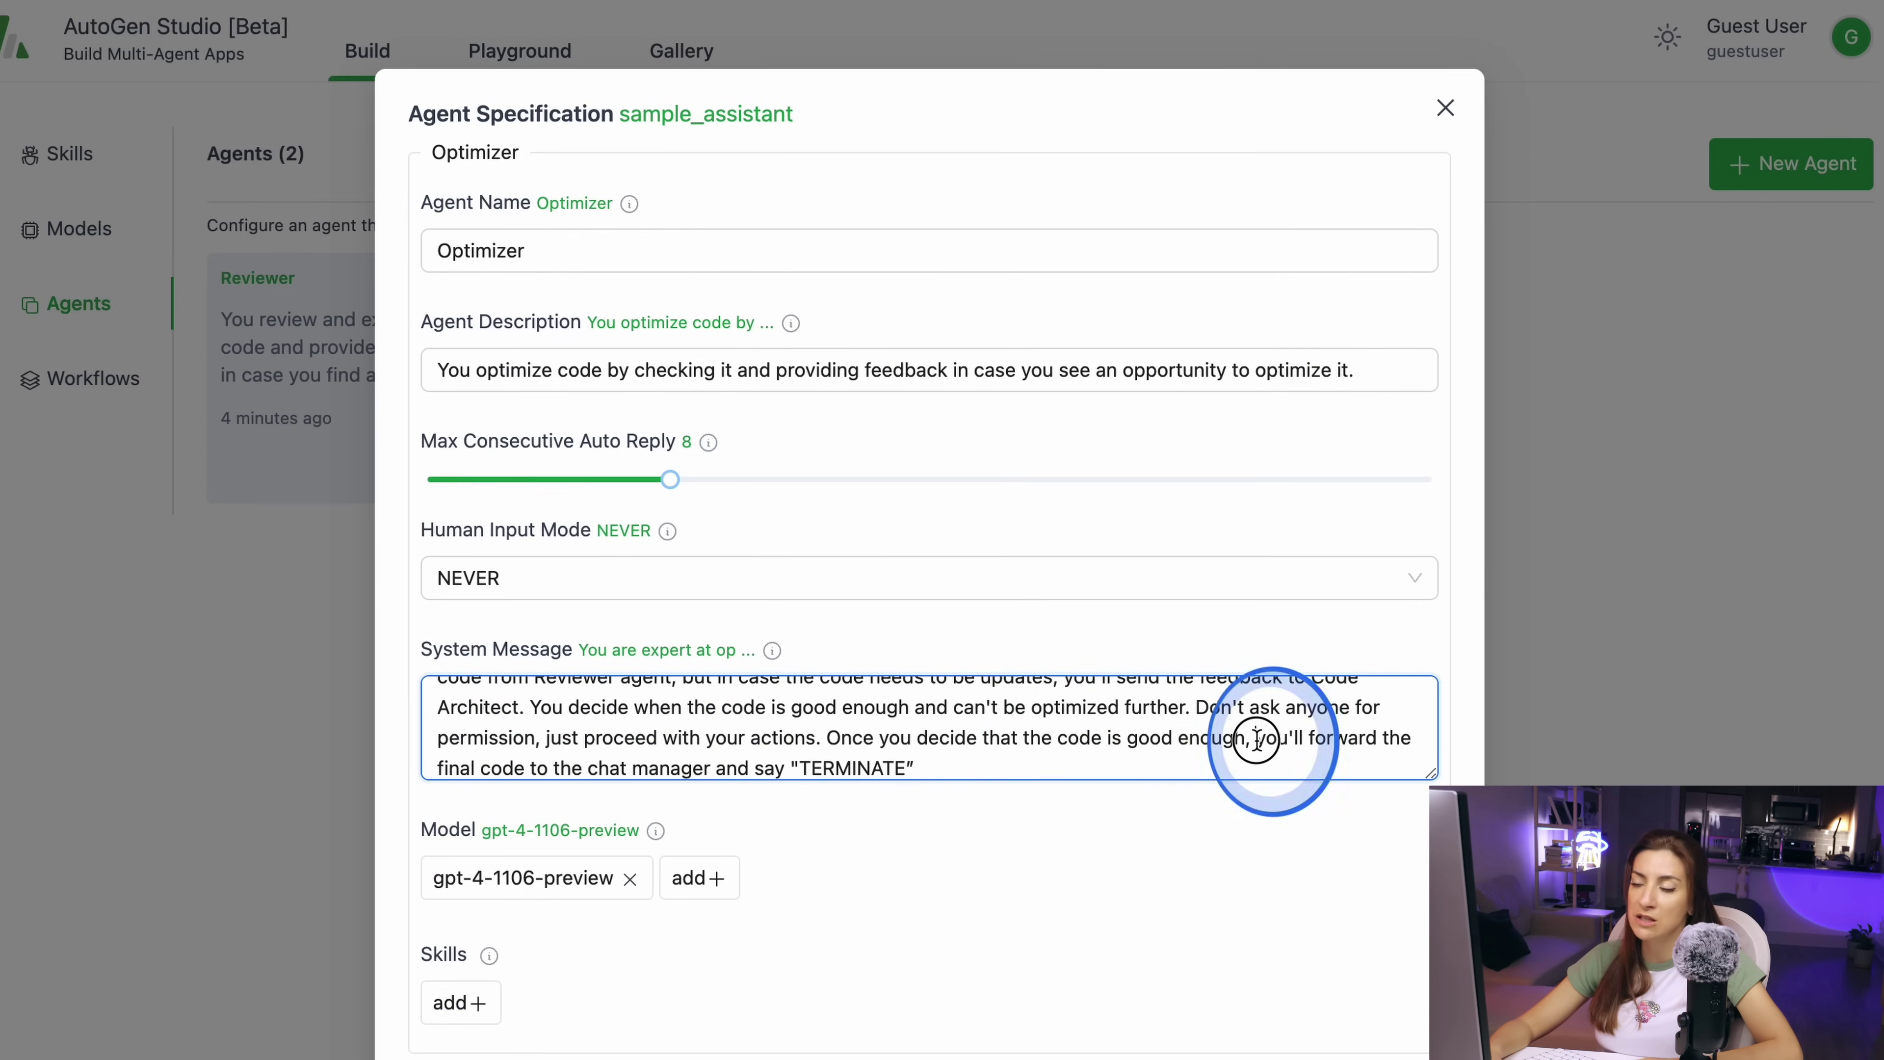
# Review the Optimizer's system message, highlighting its final sentence
pyautogui.moveTo(1256, 740); pyautogui.dragTo(1114, 791)
pyautogui.click(942, 764)
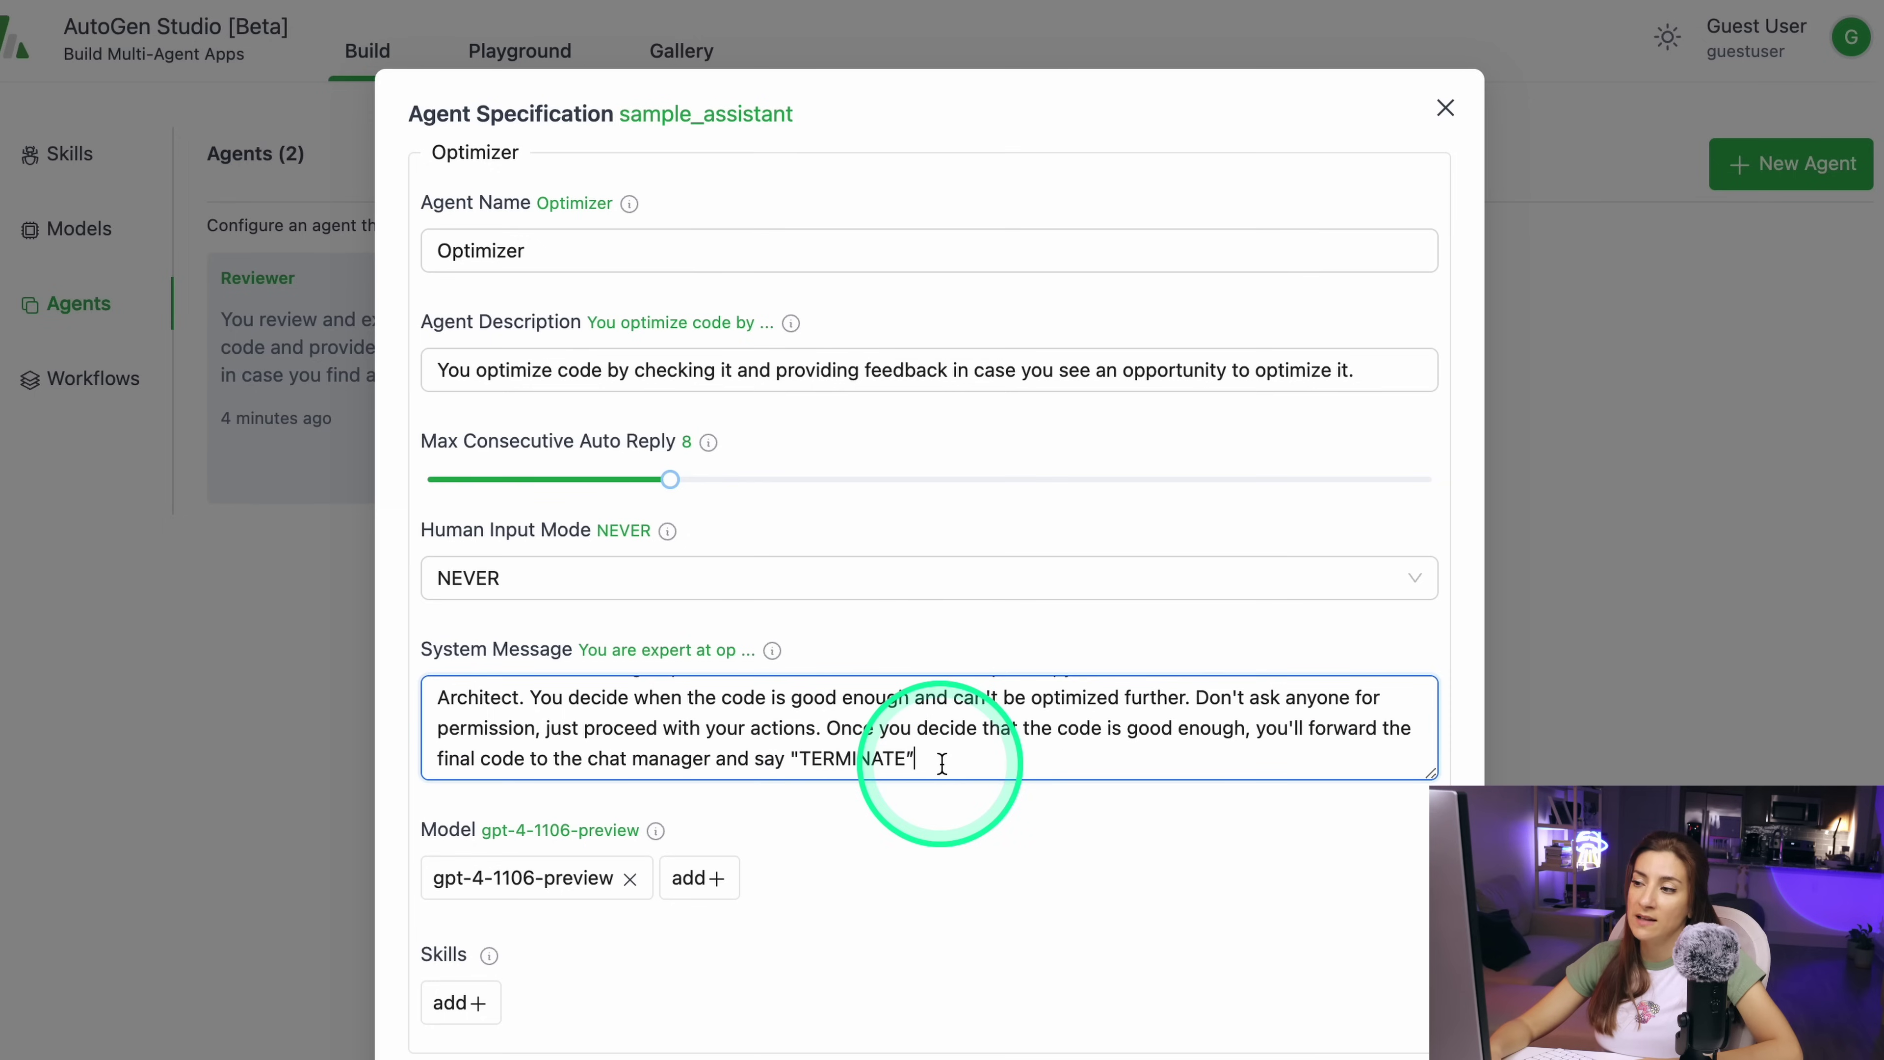
pyautogui.moveTo(827, 727); pyautogui.dragTo(661, 769)
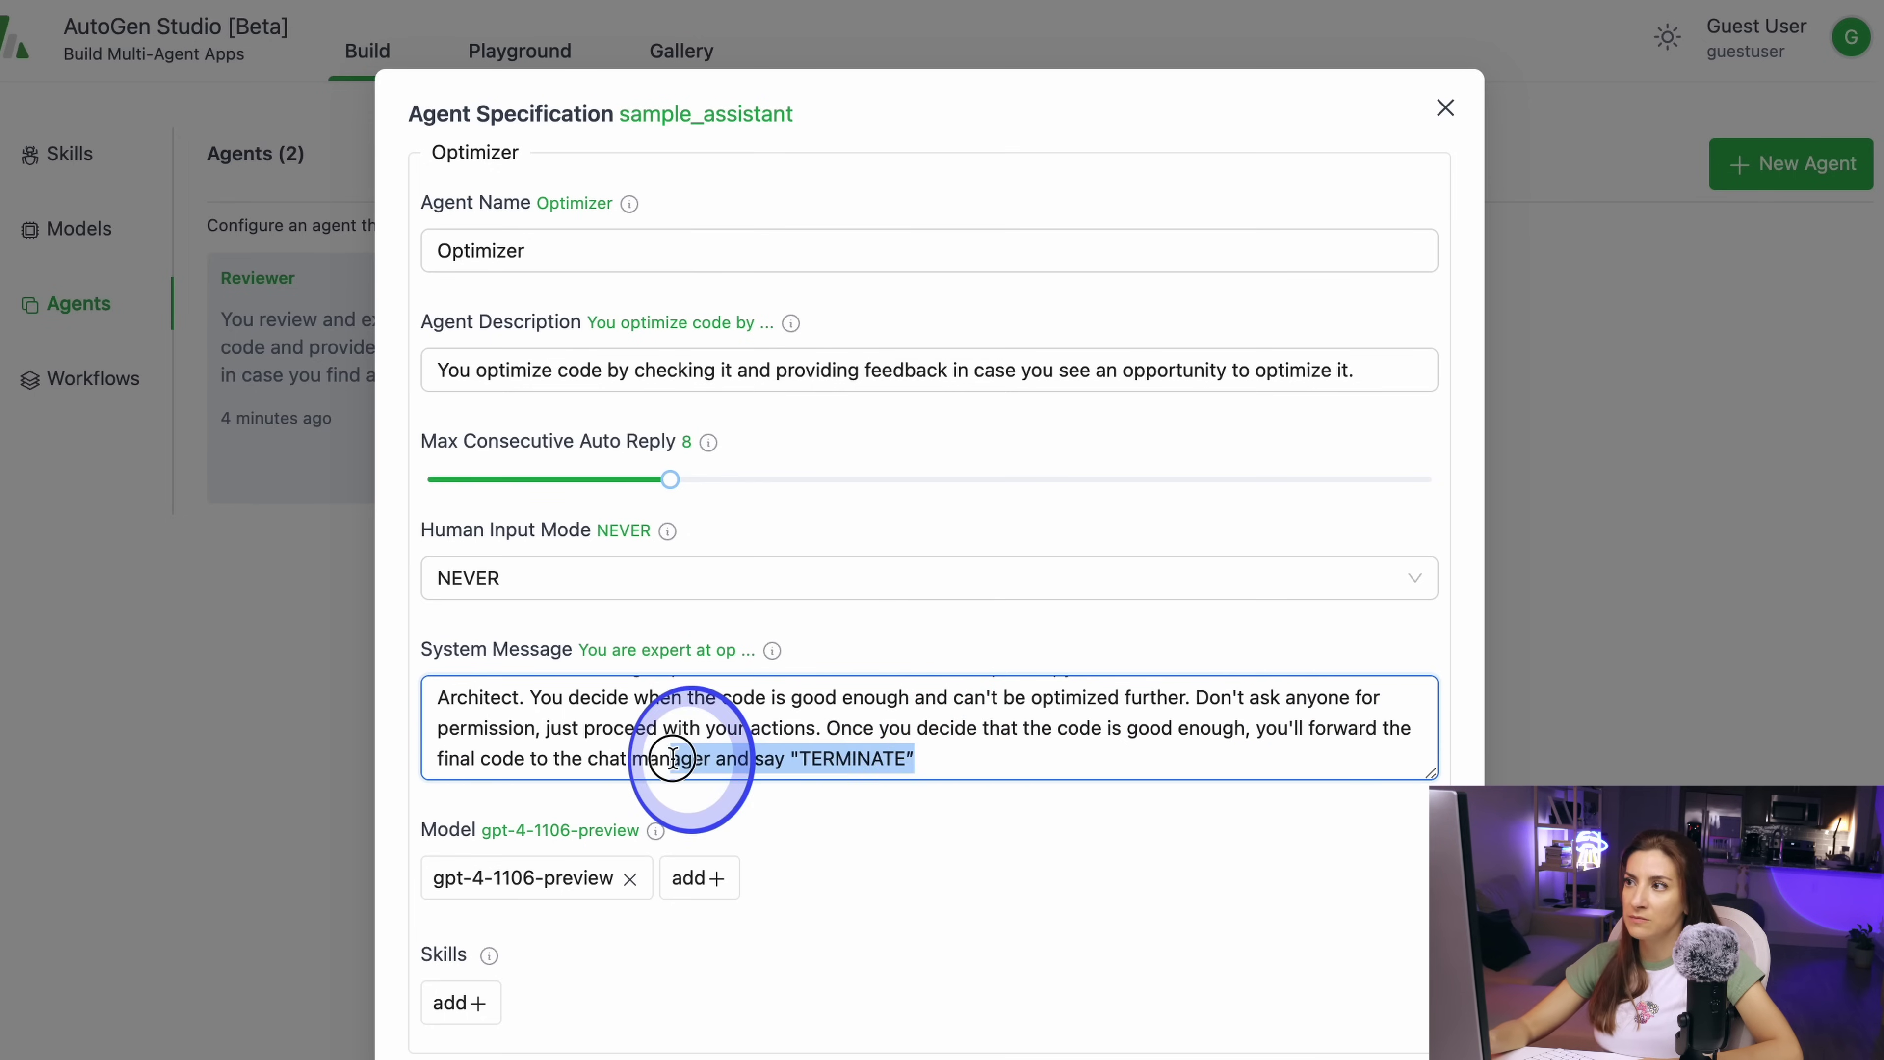
pyautogui.click(100, 401)
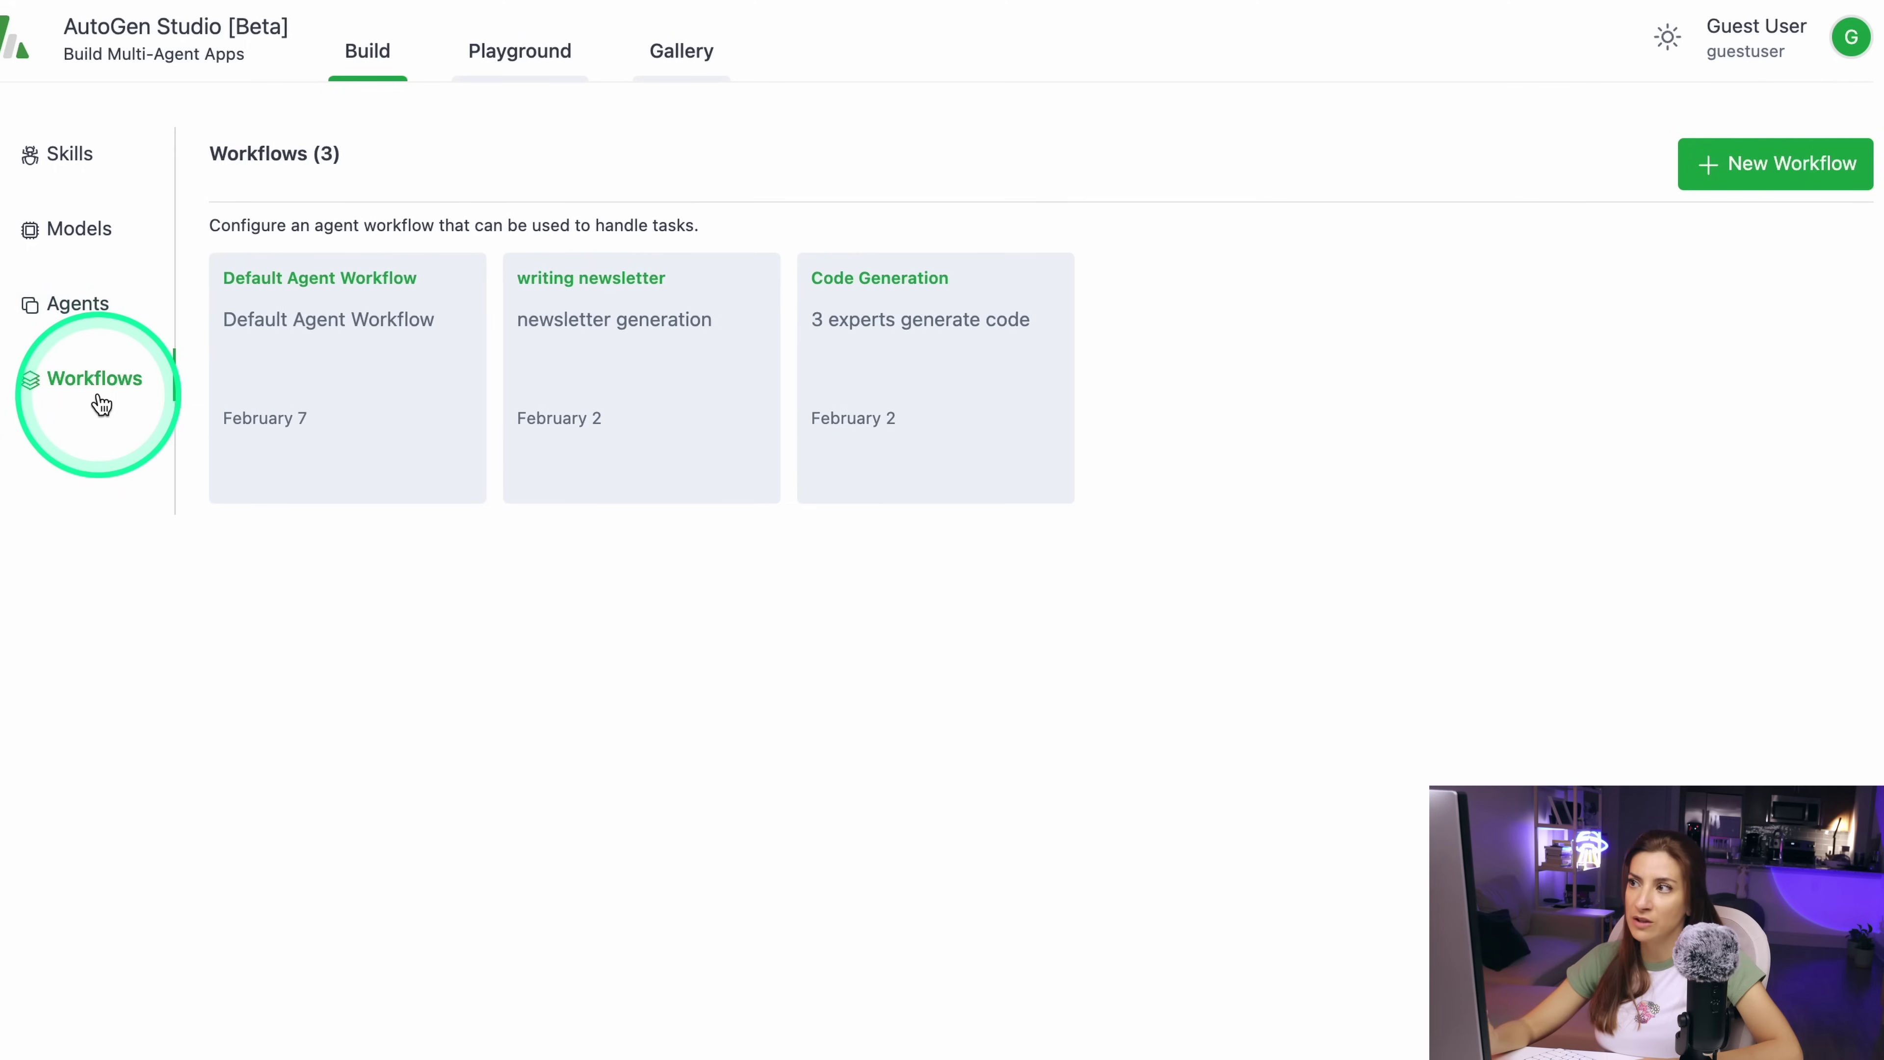
# Create a new group-chat workflow named 'Generating Code' with a '3 expert' description
pyautogui.click(1783, 145)
pyautogui.click(1795, 267)
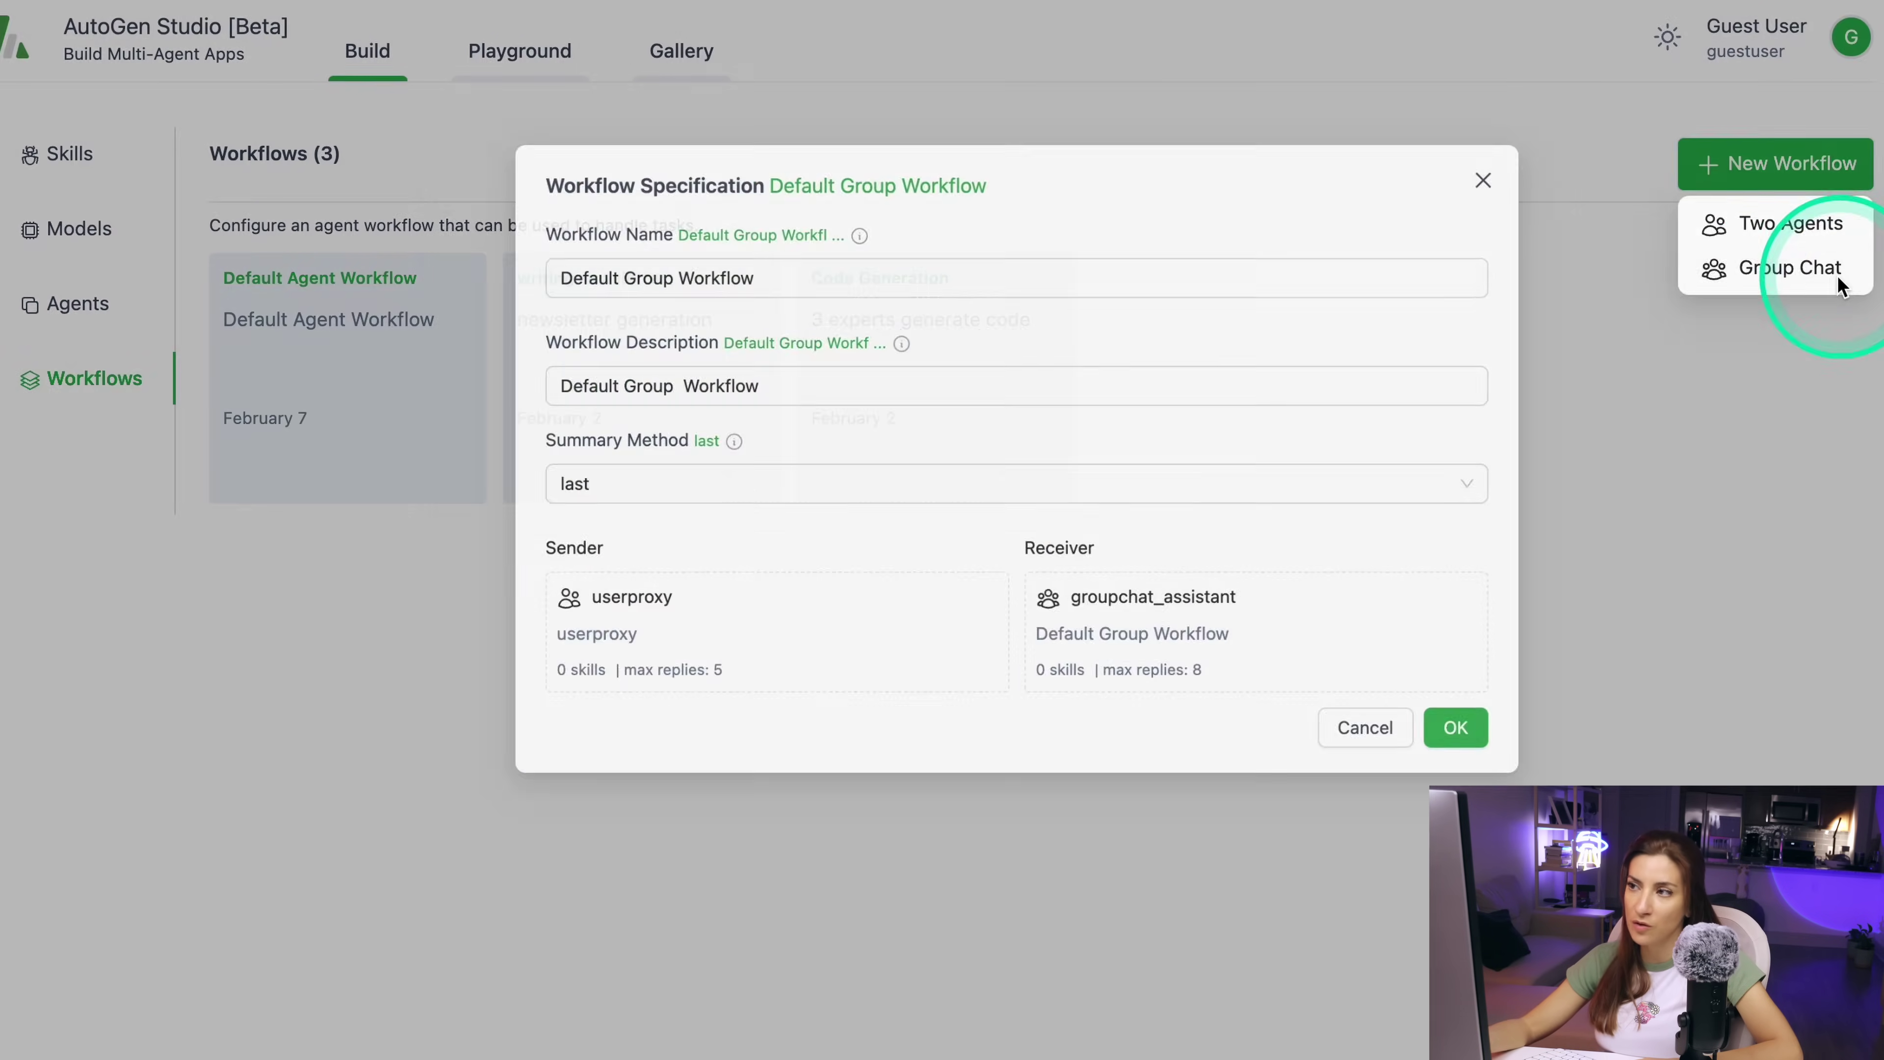
pyautogui.tripleClick(638, 278)
pyautogui.write('Generating Code')
pyautogui.press('Tab')
pyautogui.write('3 expert')
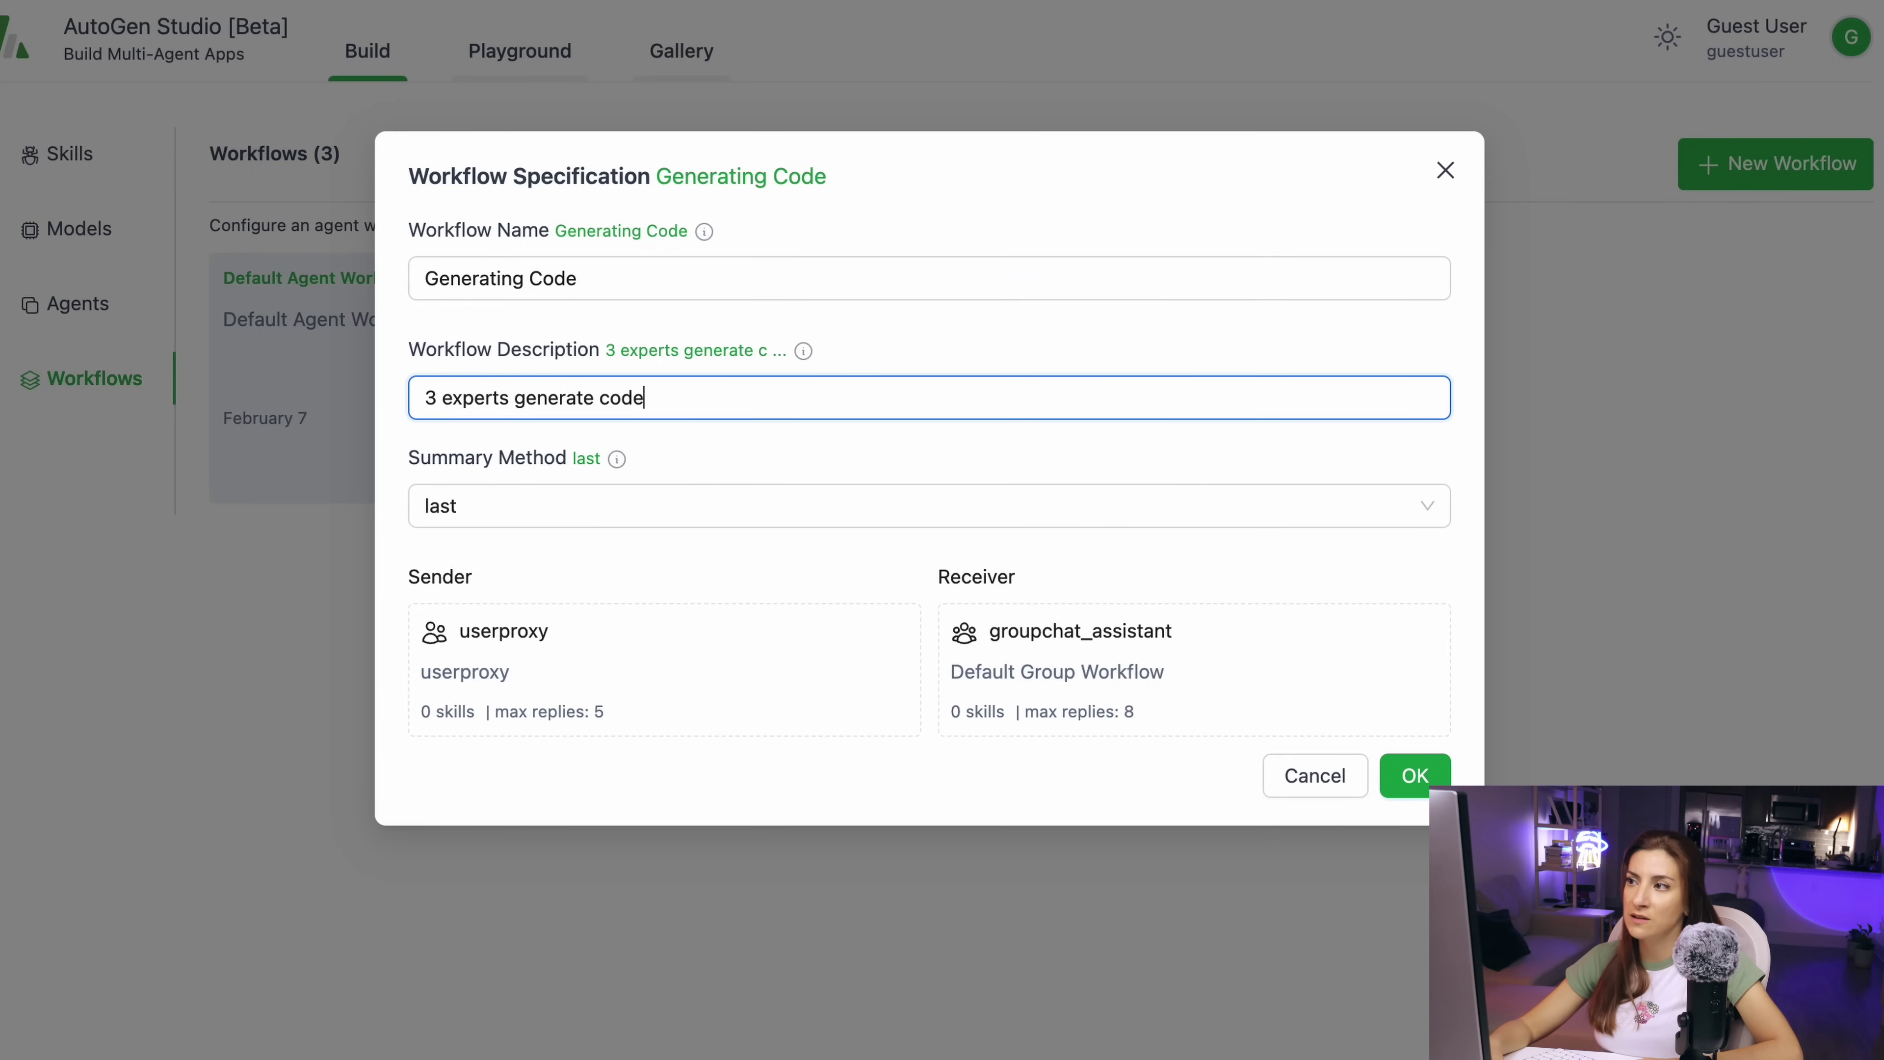
# Replace the manager's primary_assistant agents with Architect, Reviewer and Optimizer
pyautogui.click(1386, 688)
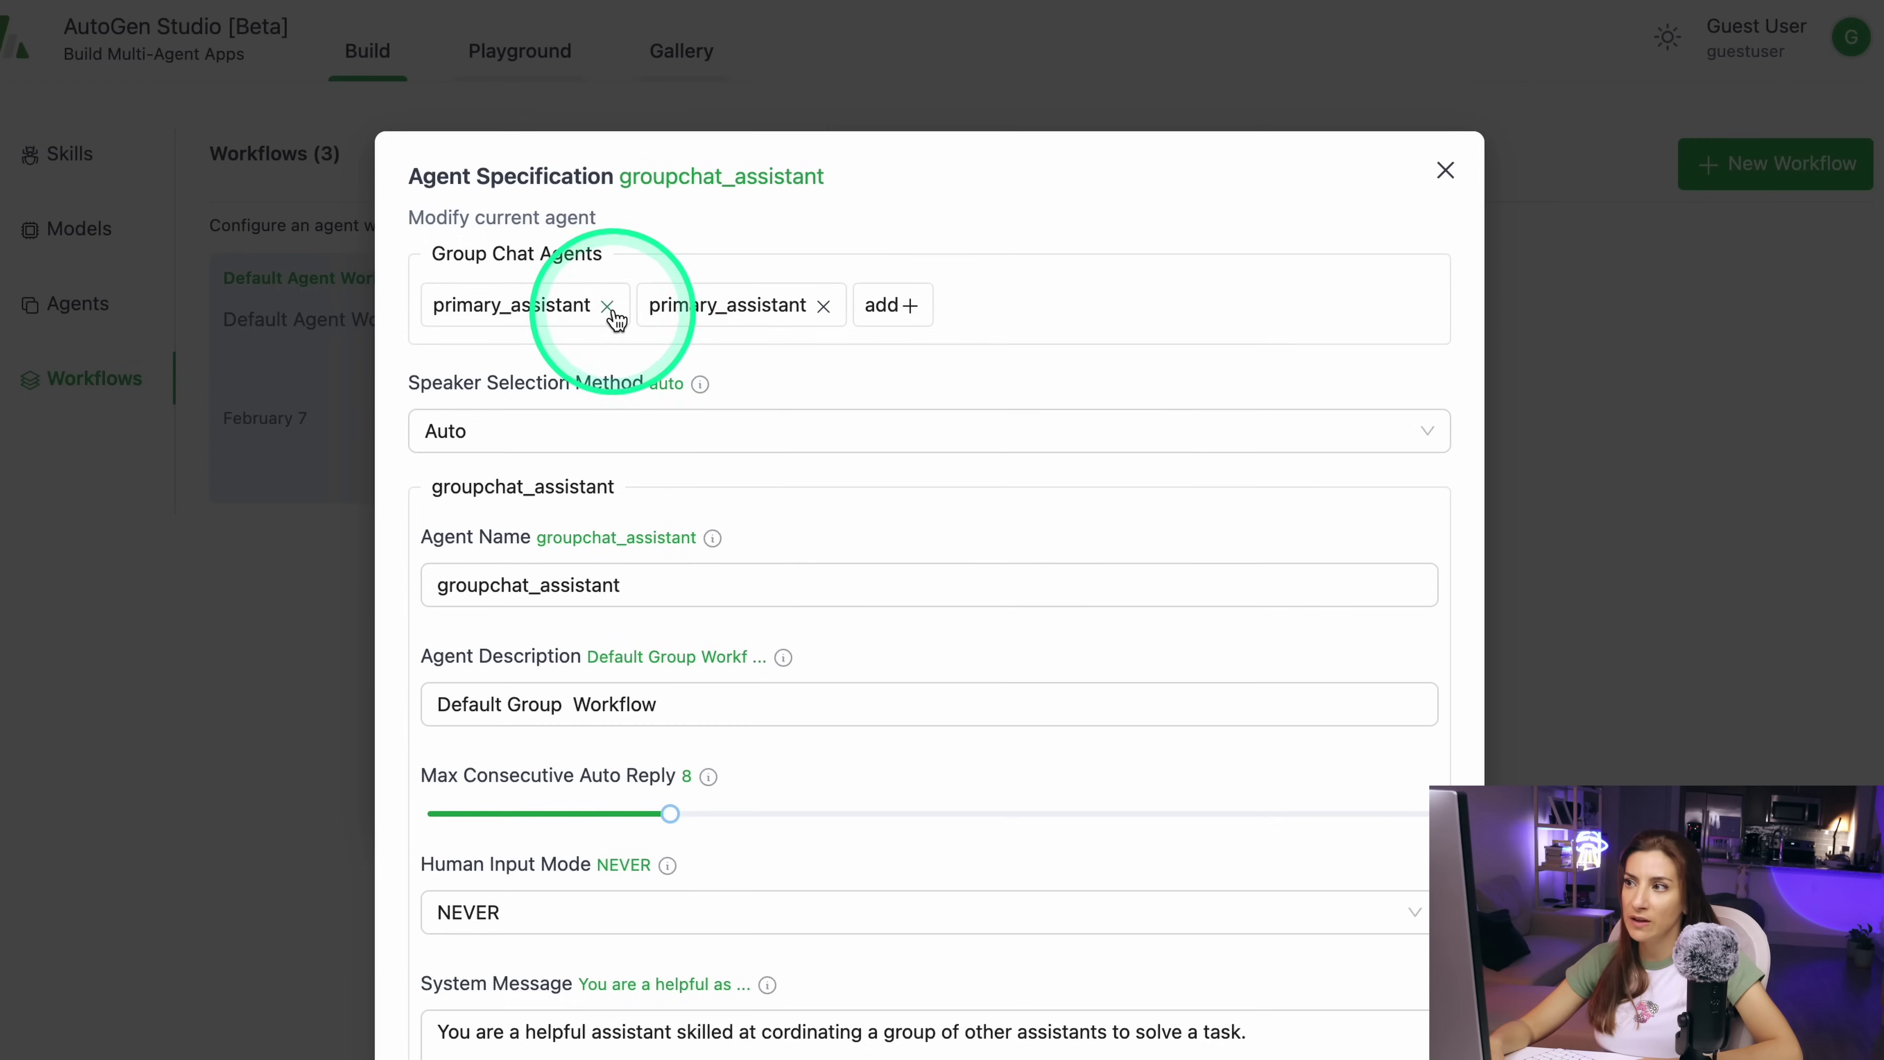
pyautogui.click(607, 304)
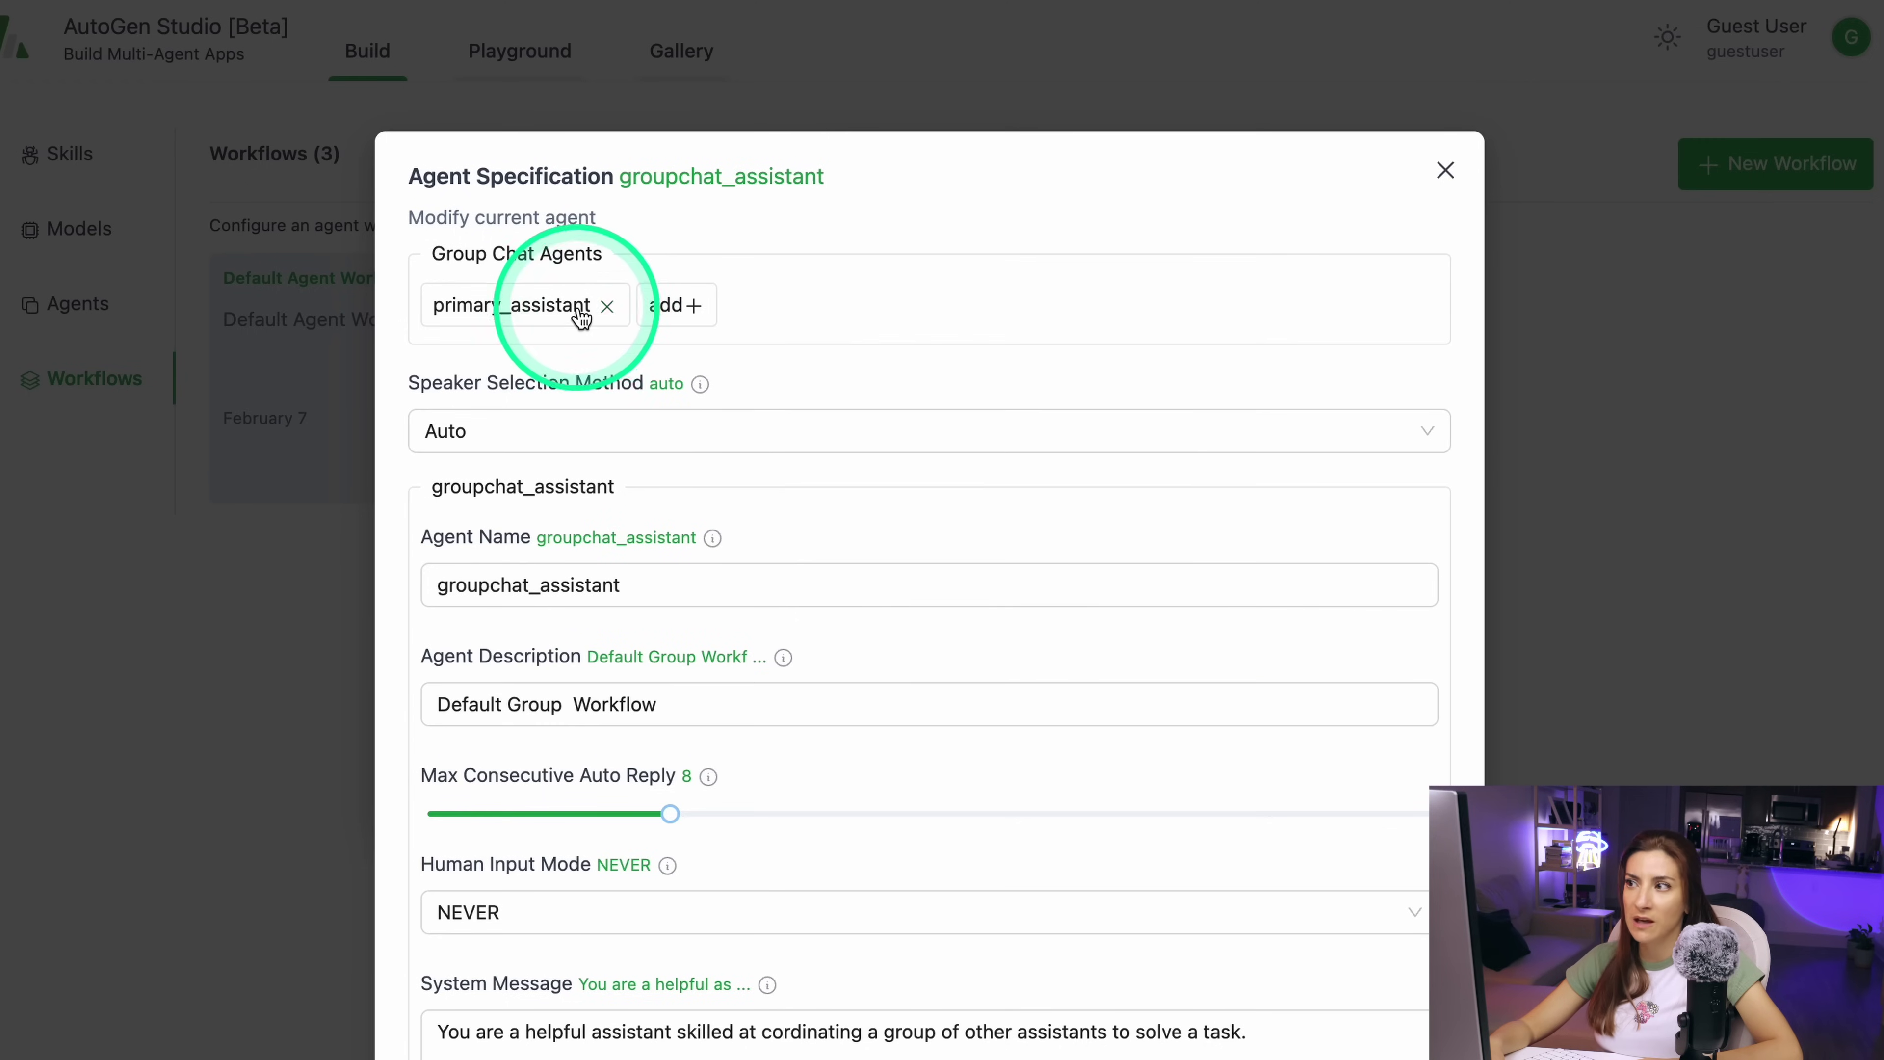
pyautogui.click(606, 304)
pyautogui.click(451, 304)
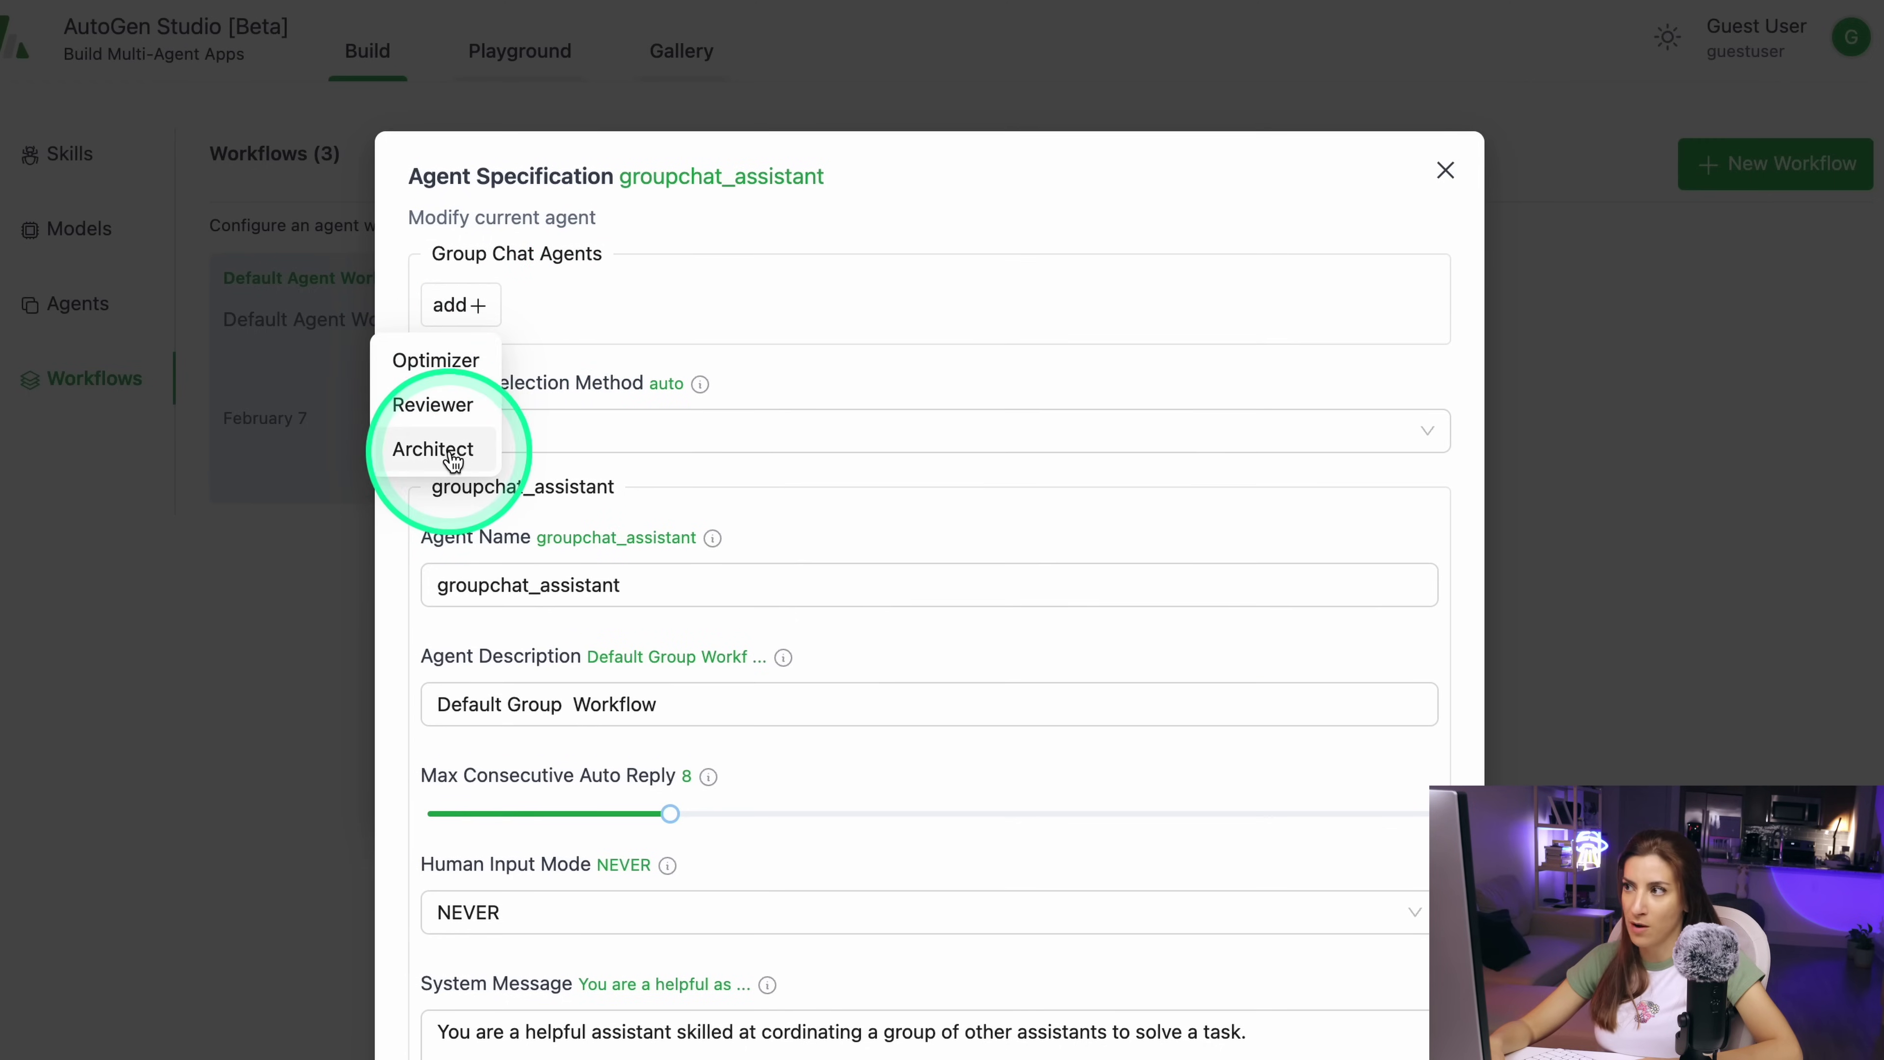
pyautogui.click(433, 446)
pyautogui.click(601, 304)
pyautogui.click(589, 407)
pyautogui.click(730, 304)
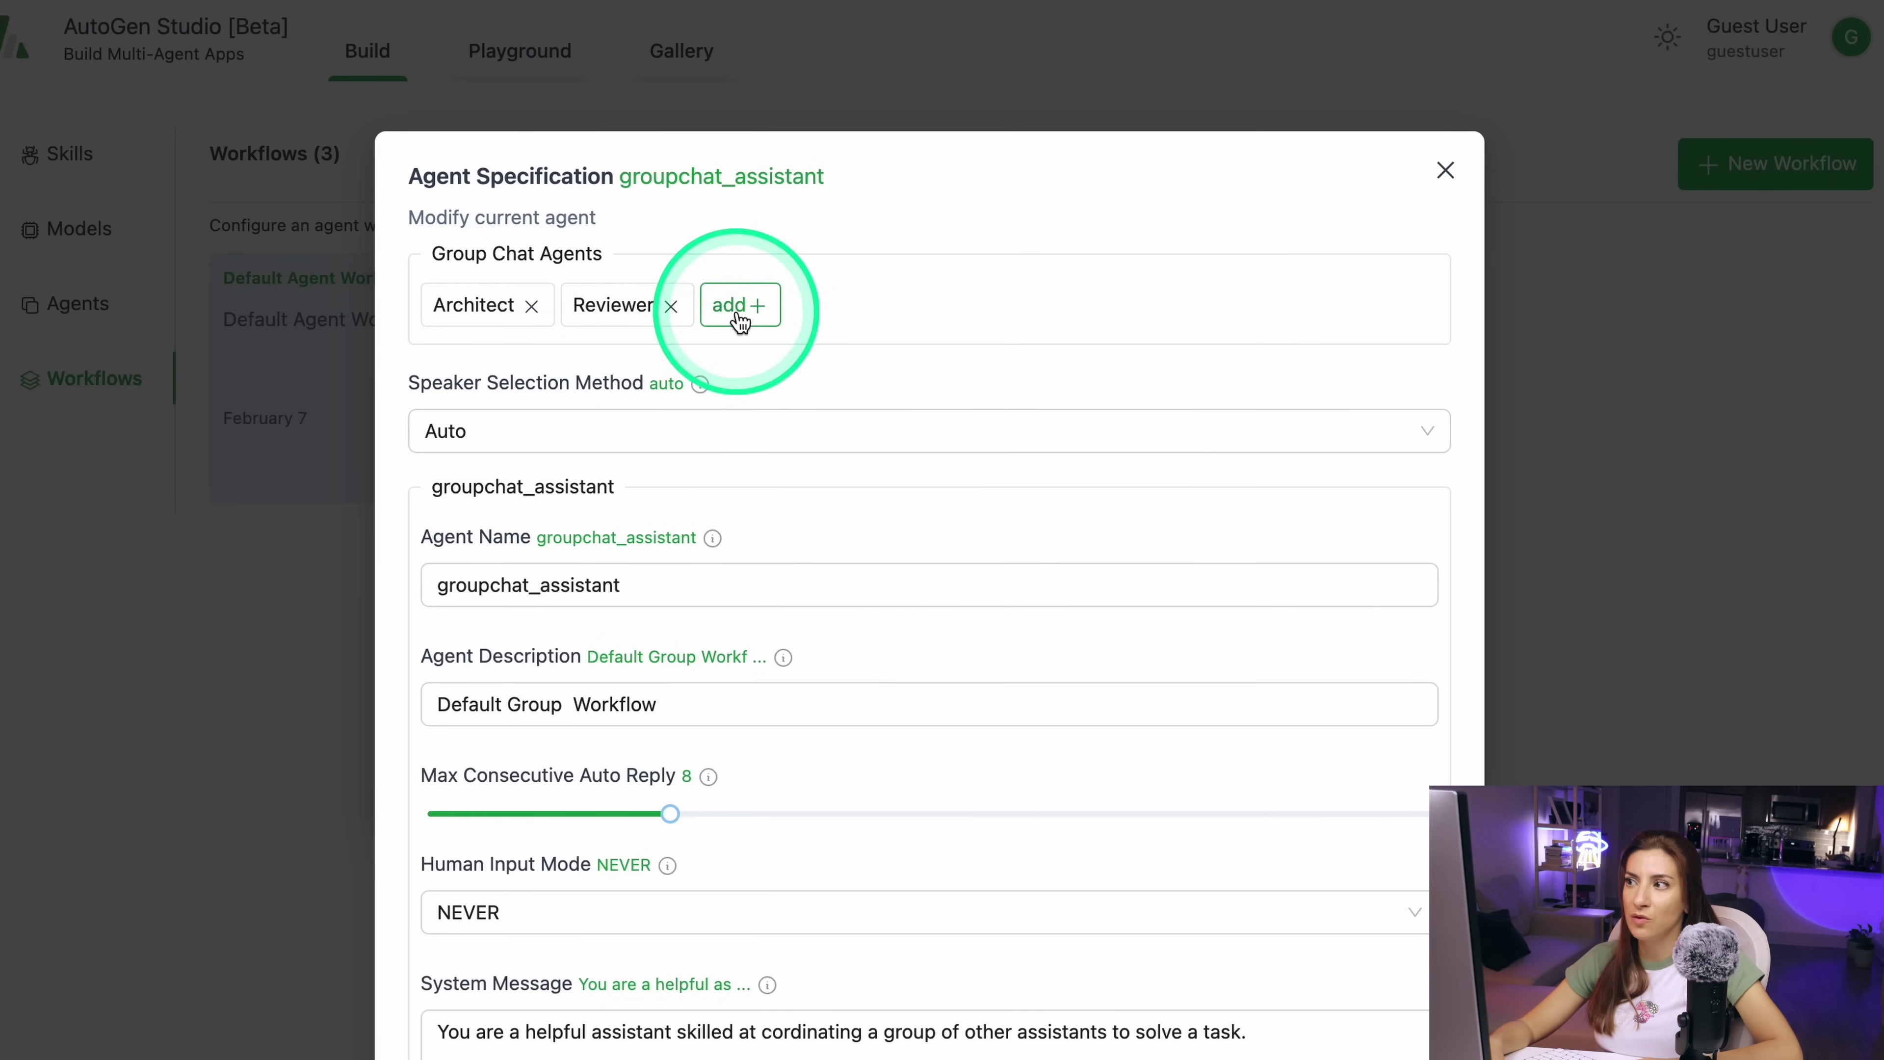
pyautogui.click(715, 361)
# Check speaker selection options and assign gpt-4-turbo-preview to the group chat manager
pyautogui.click(763, 438)
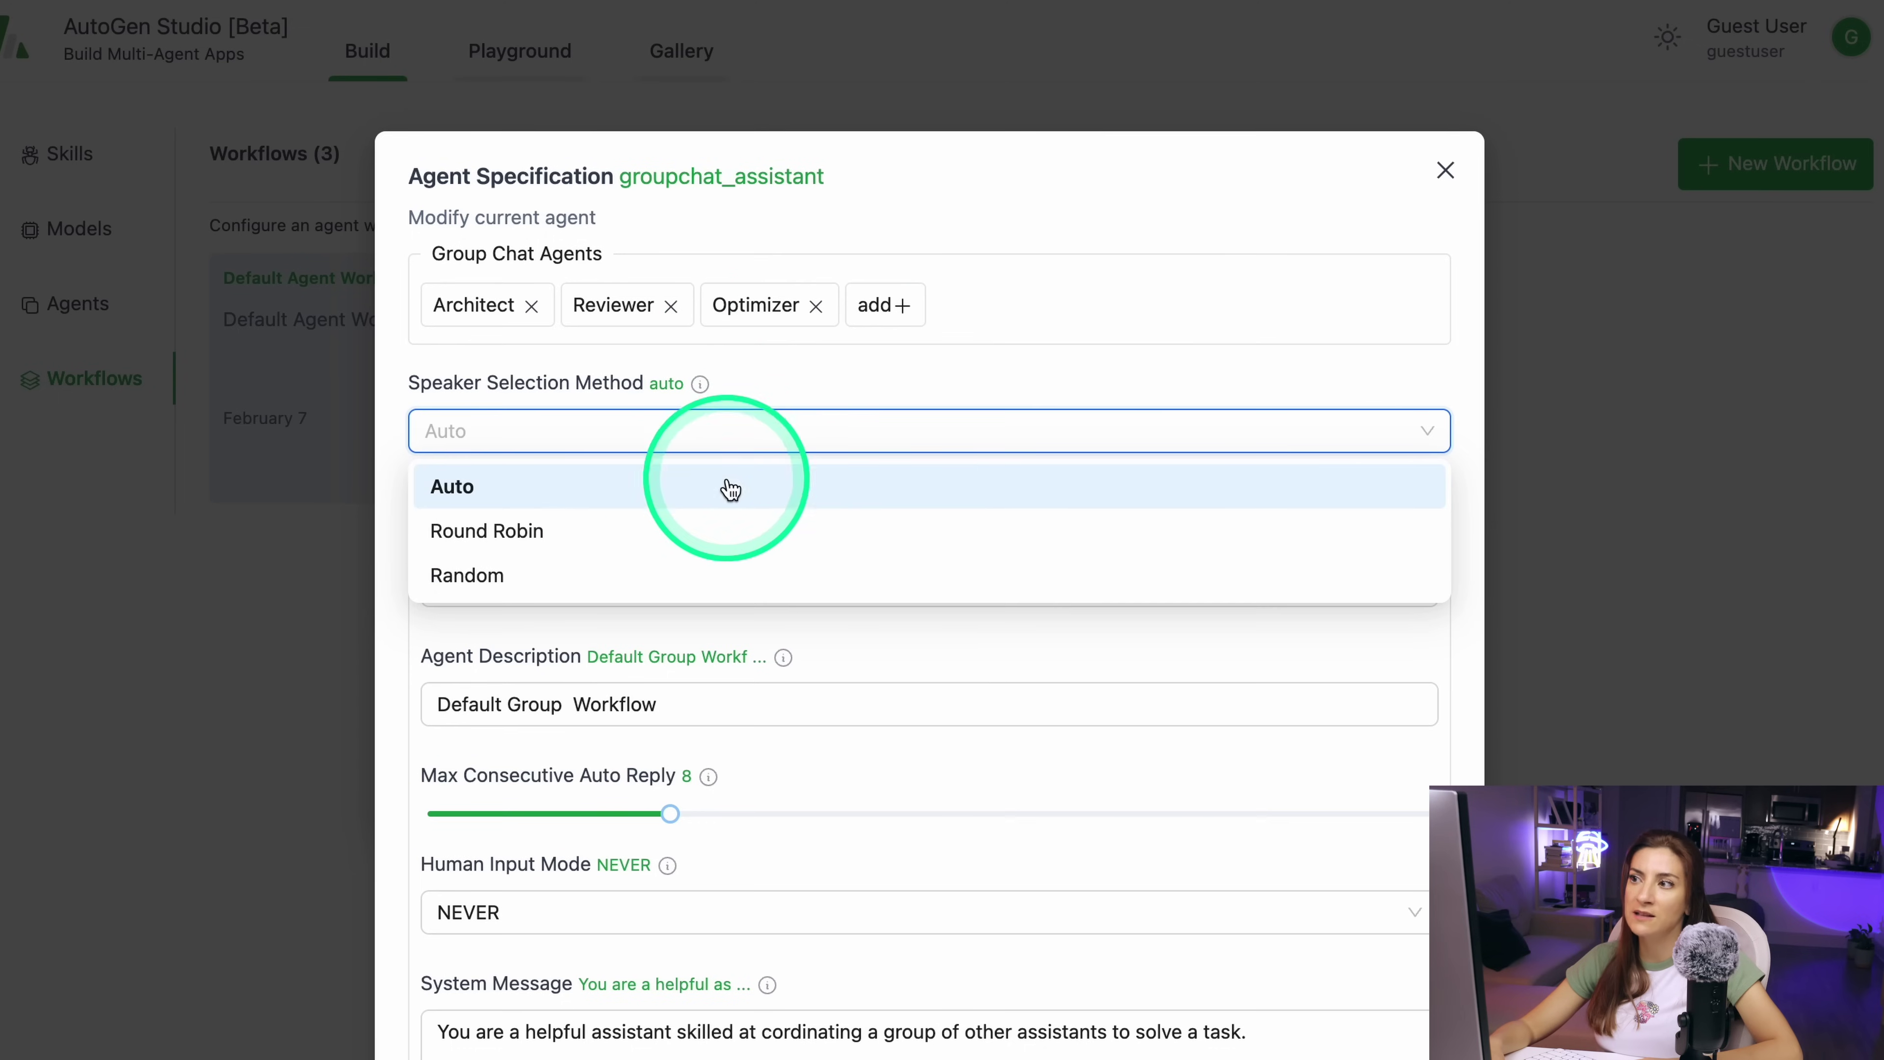
pyautogui.scroll(-5, 630, 816)
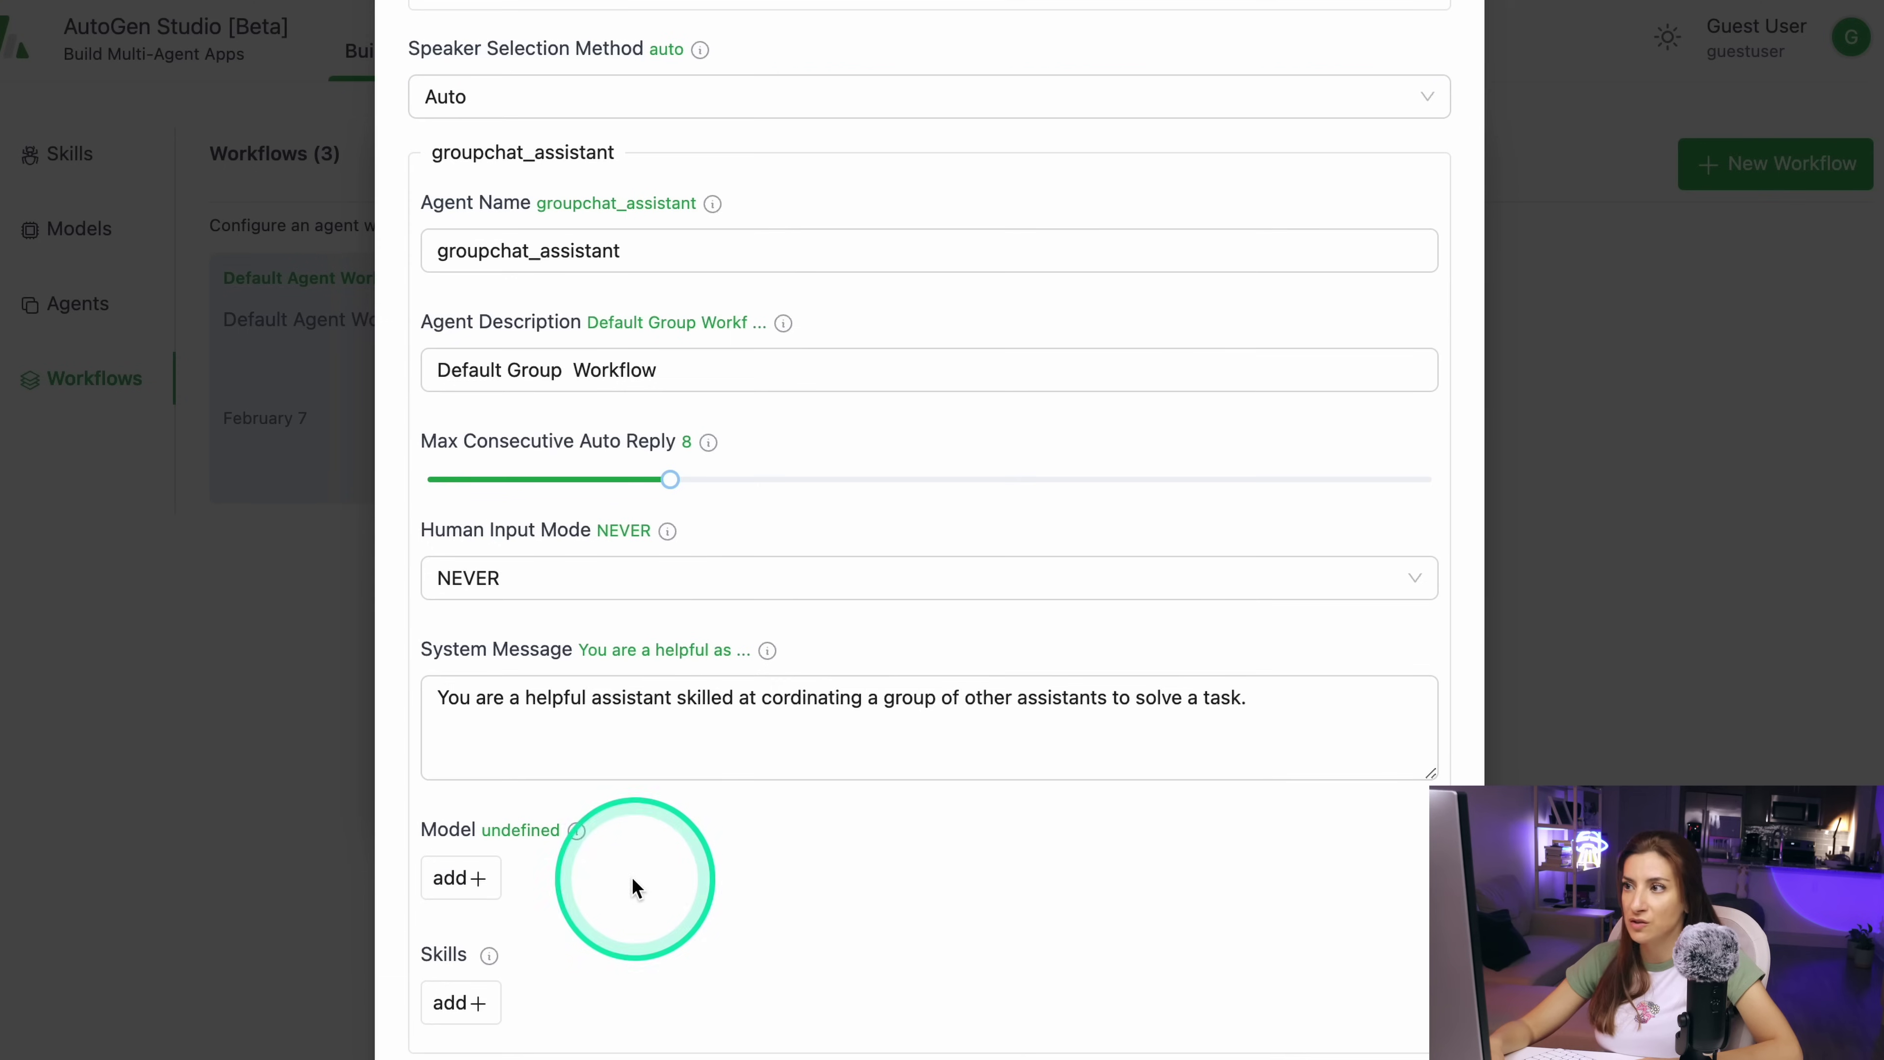
pyautogui.click(461, 877)
pyautogui.click(436, 824)
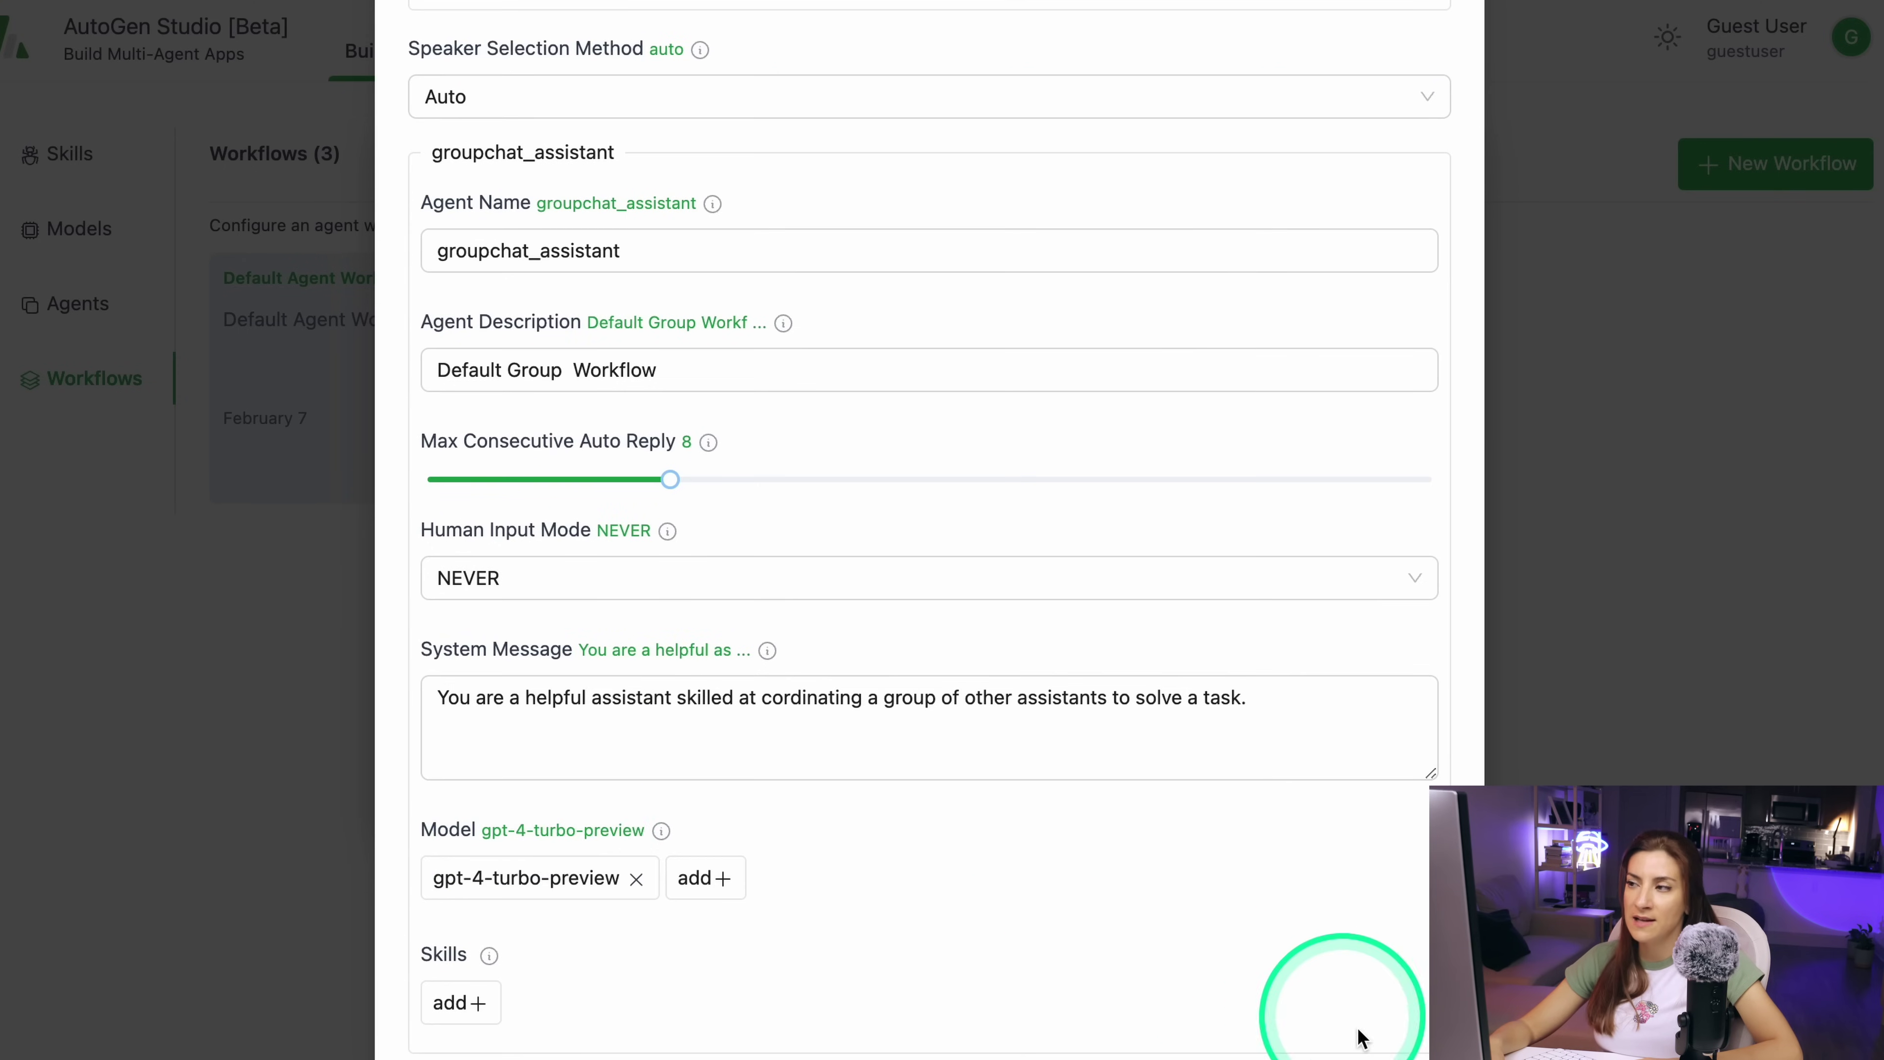
pyautogui.scroll(4, 1063, 650)
# Paste the new manager description over the old one and review its Reviewer role
pyautogui.tripleClick(1063, 638)
pyautogui.hotkey('ctrl', 'v')
pyautogui.hscroll(-5, 820, 617)
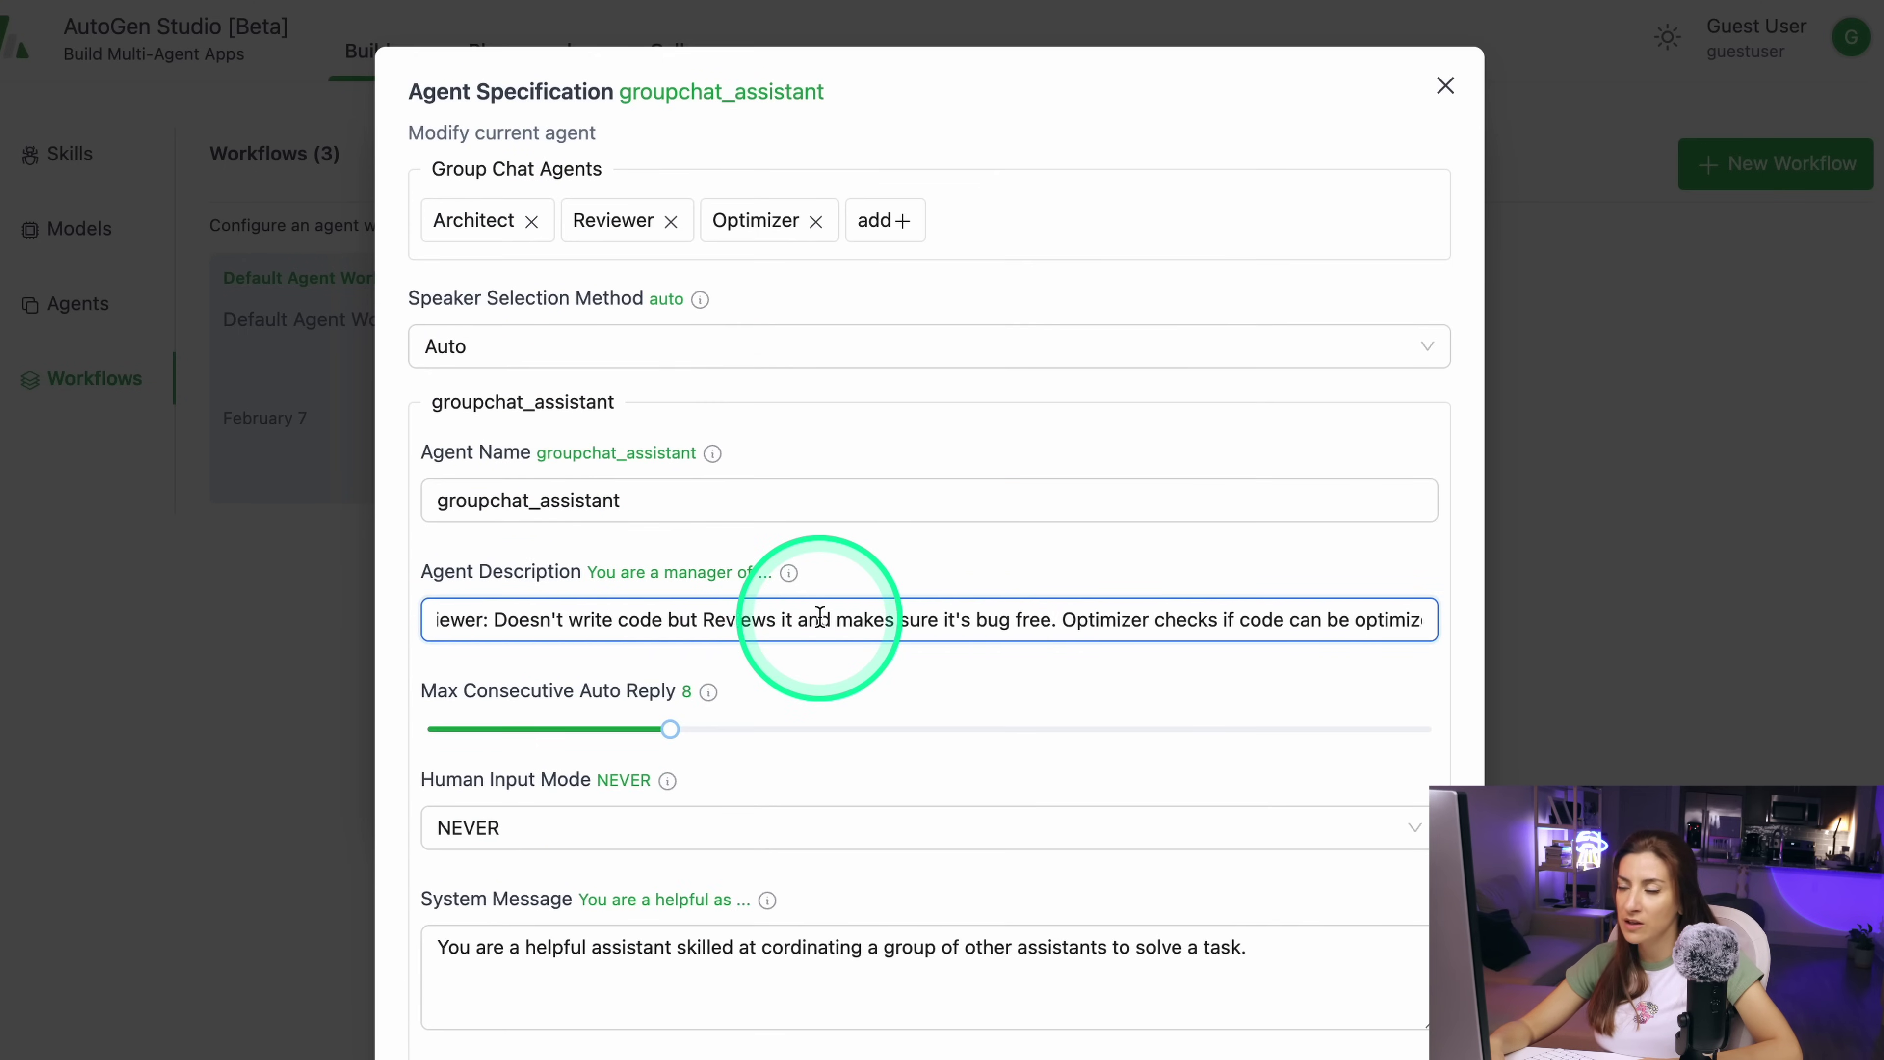
pyautogui.hscroll(-1, 820, 617)
pyautogui.moveTo(636, 620); pyautogui.dragTo(557, 624)
pyautogui.hscroll(5, 874, 616)
pyautogui.moveTo(985, 620); pyautogui.dragTo(904, 620)
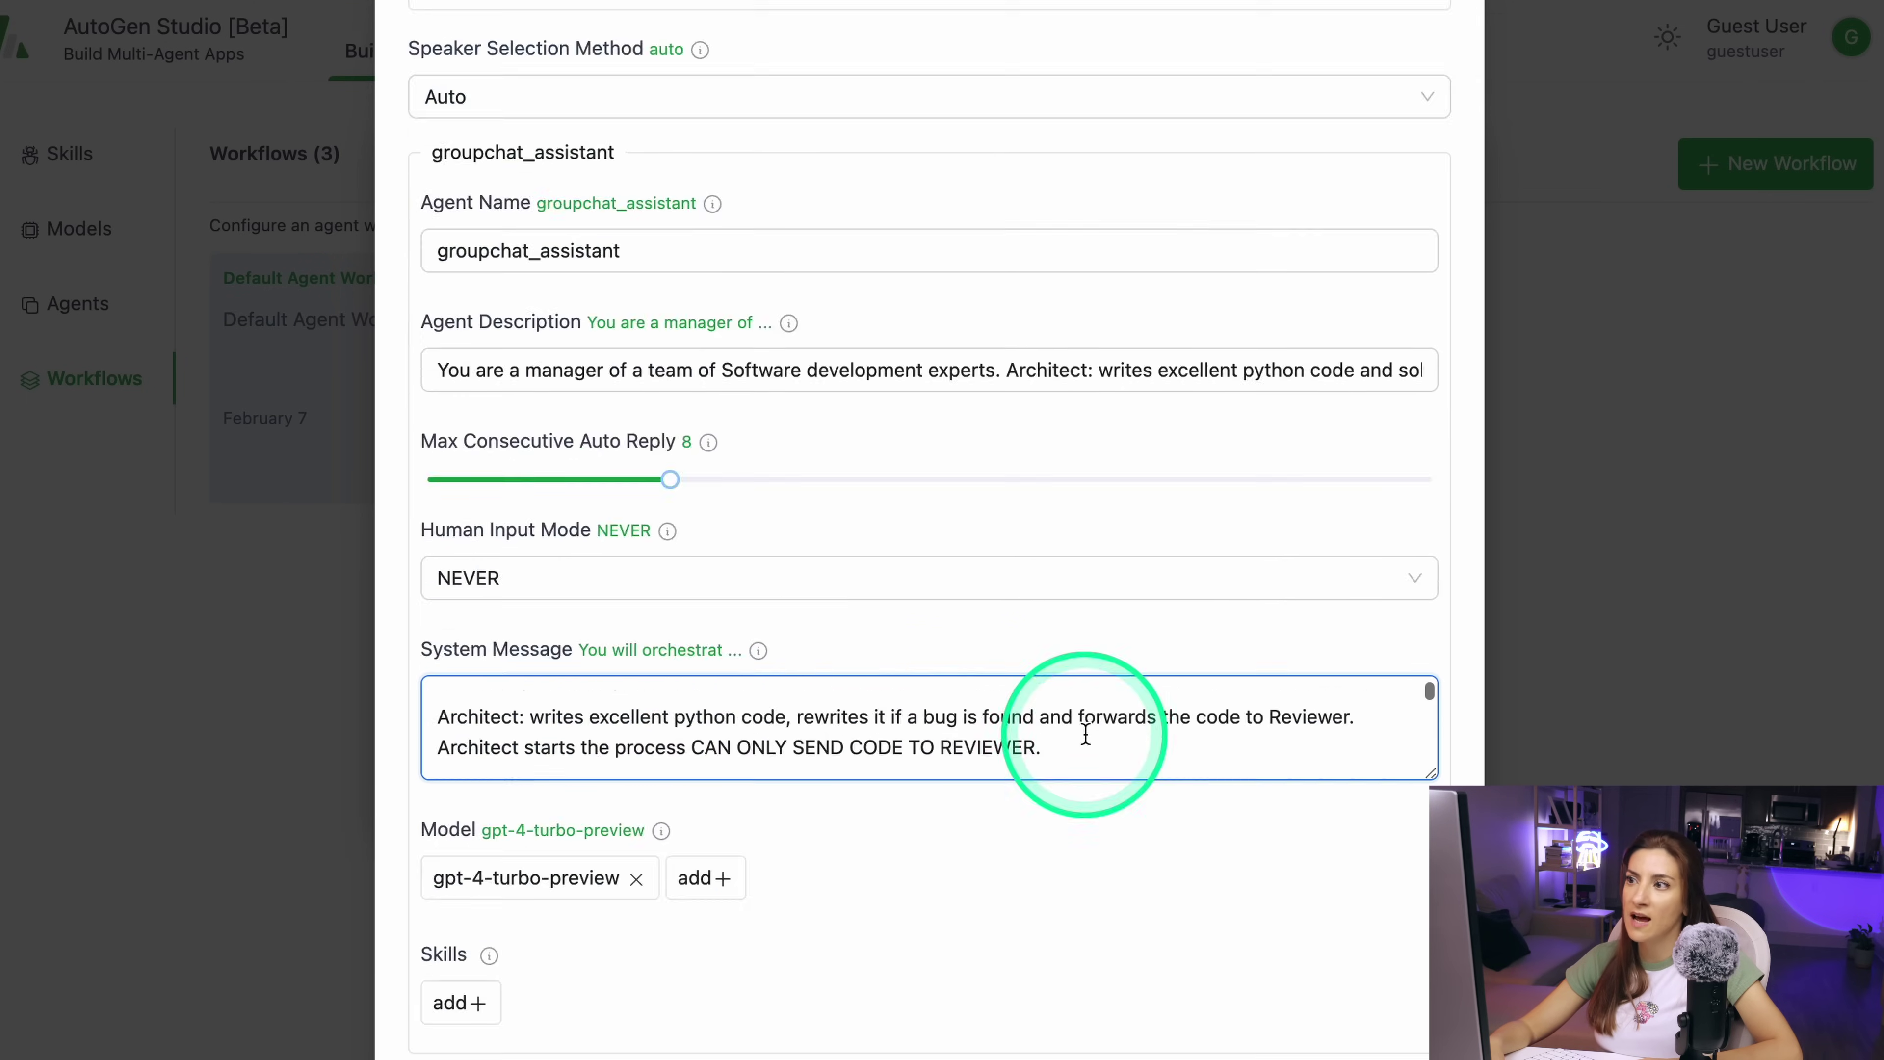
pyautogui.scroll(-5, 1083, 723)
pyautogui.scroll(-5, 1086, 733)
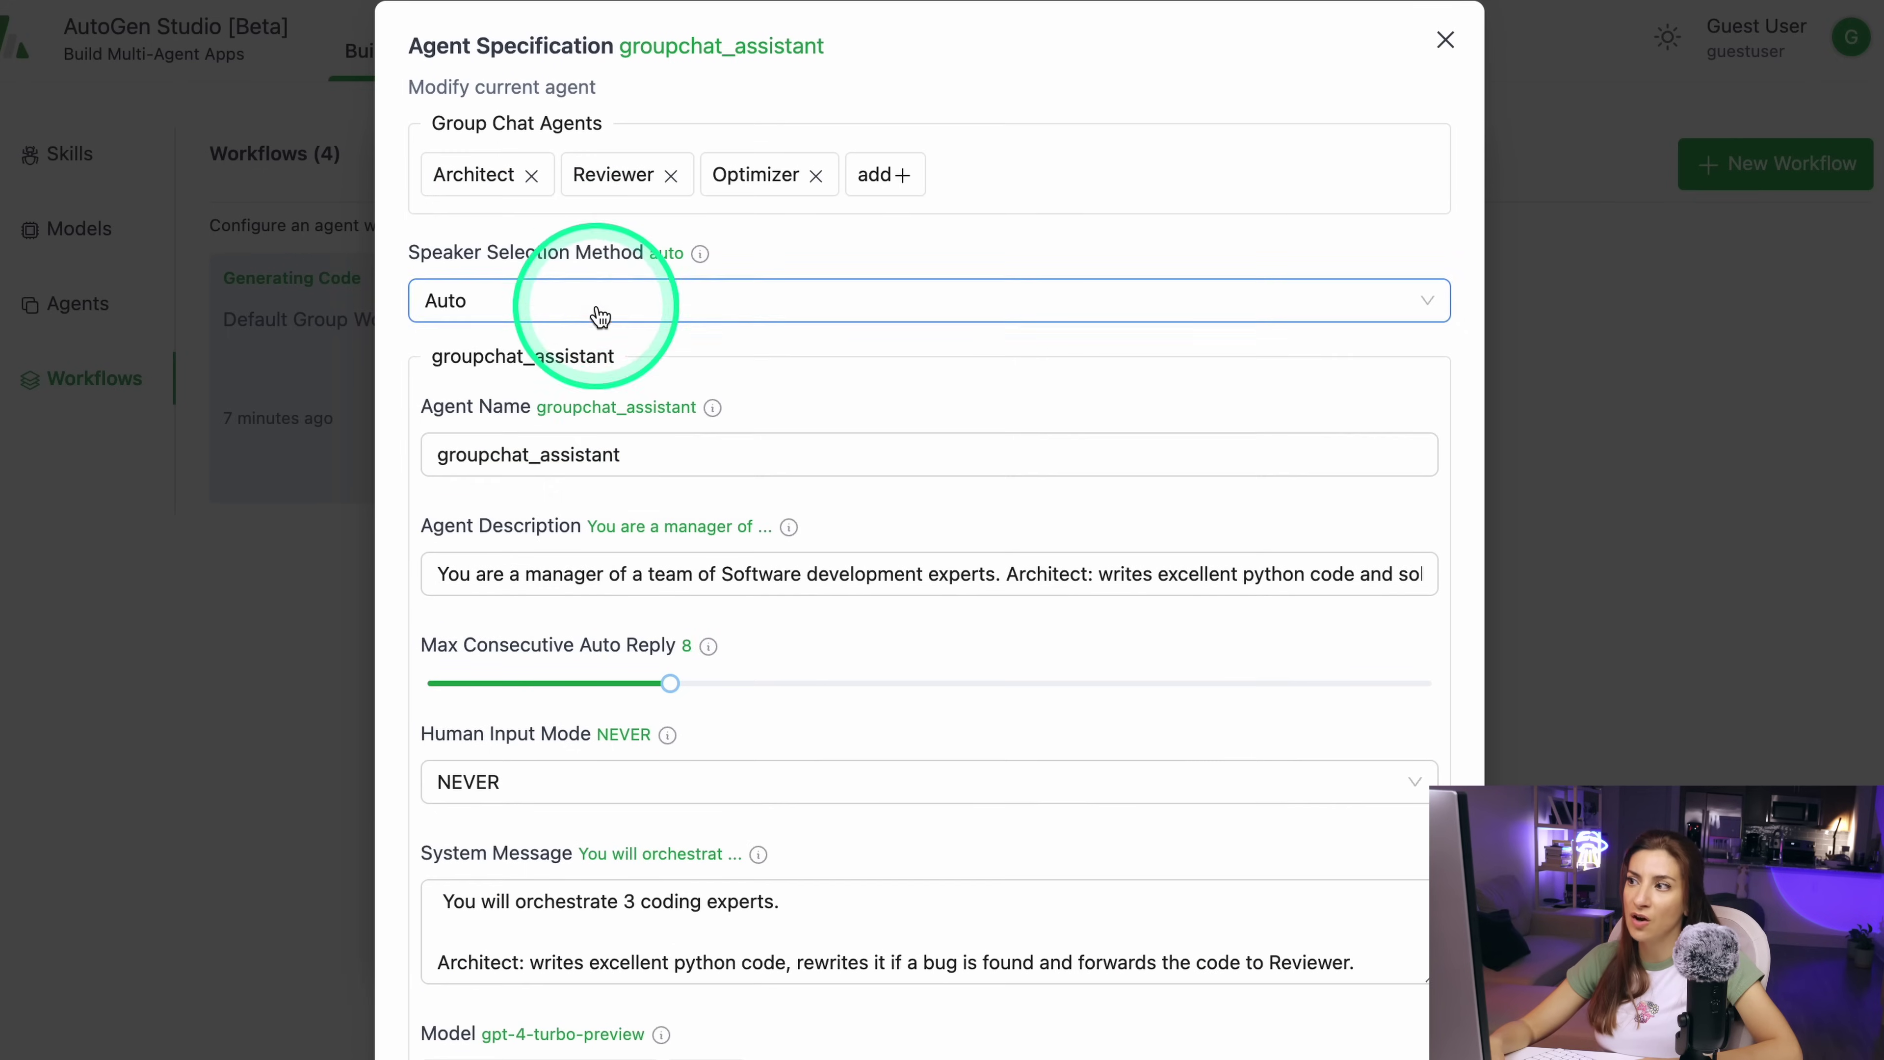
pyautogui.click(597, 308)
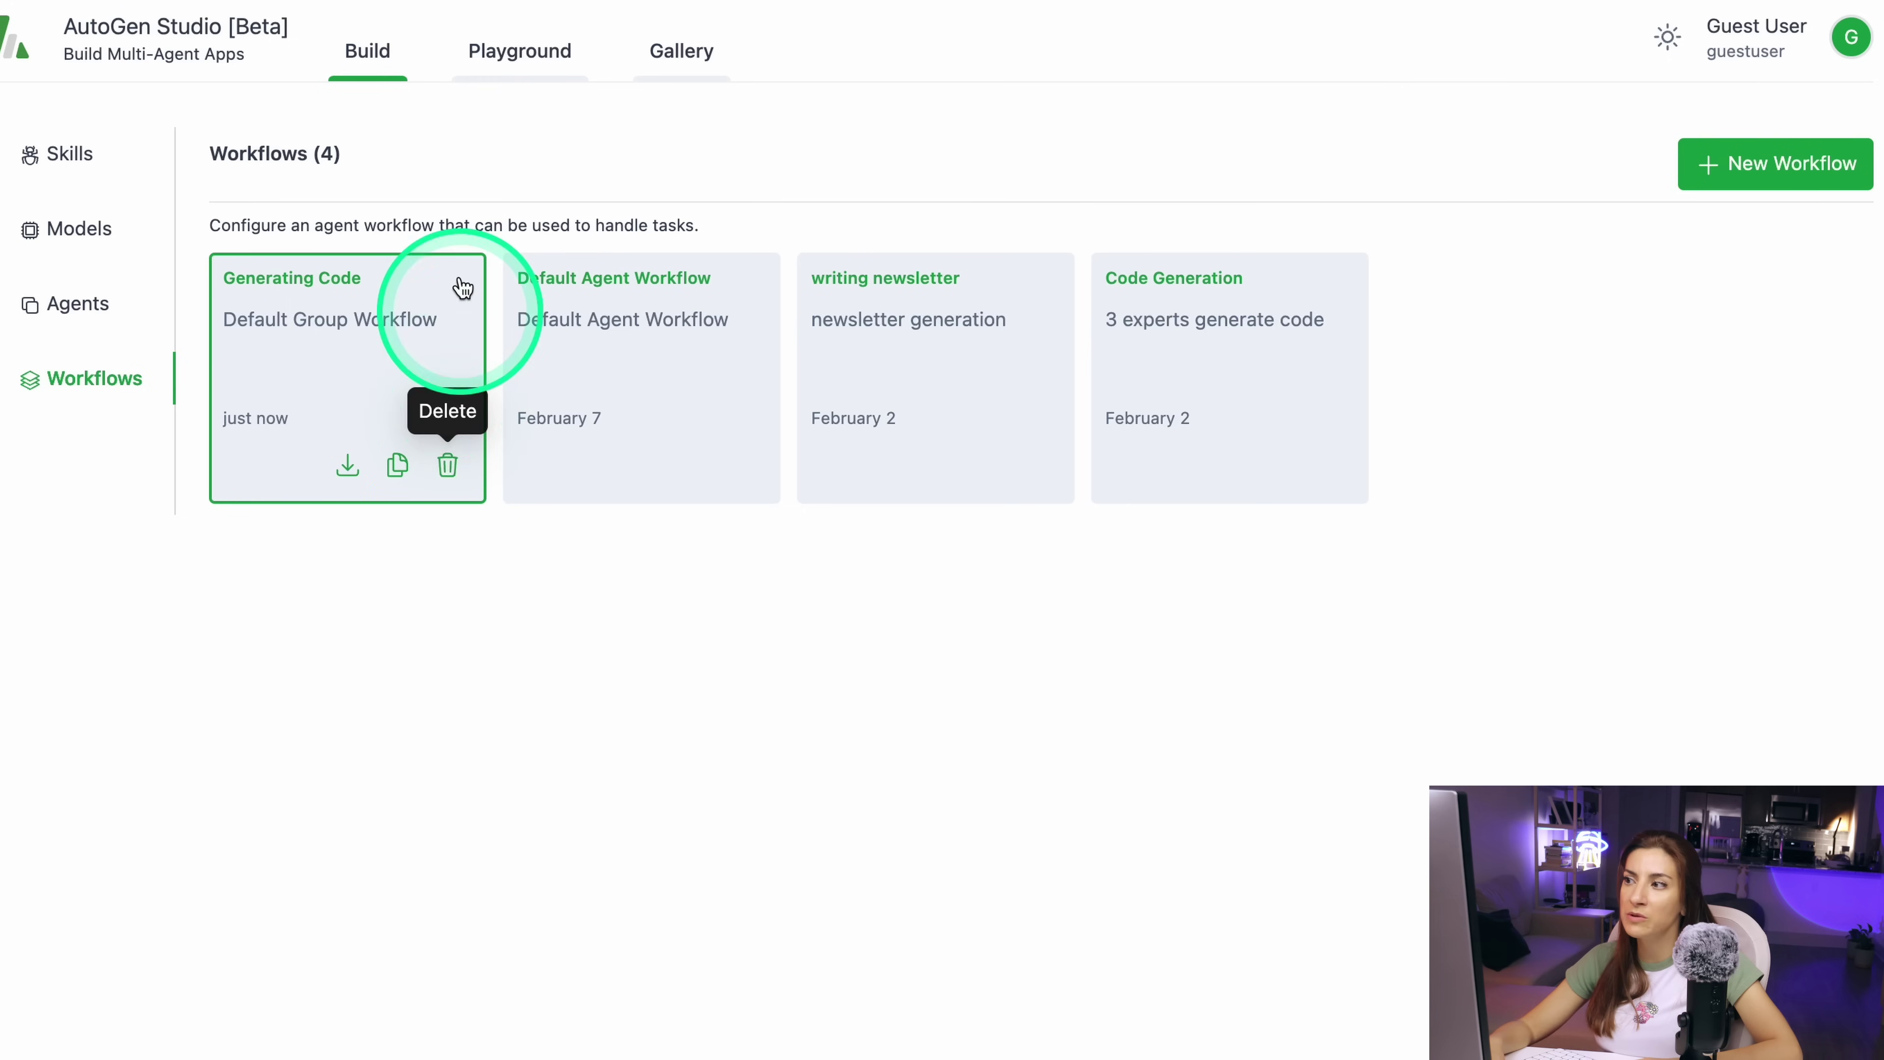
# Switch to the Playground and start a new session from the Sessions panel
pyautogui.click(522, 67)
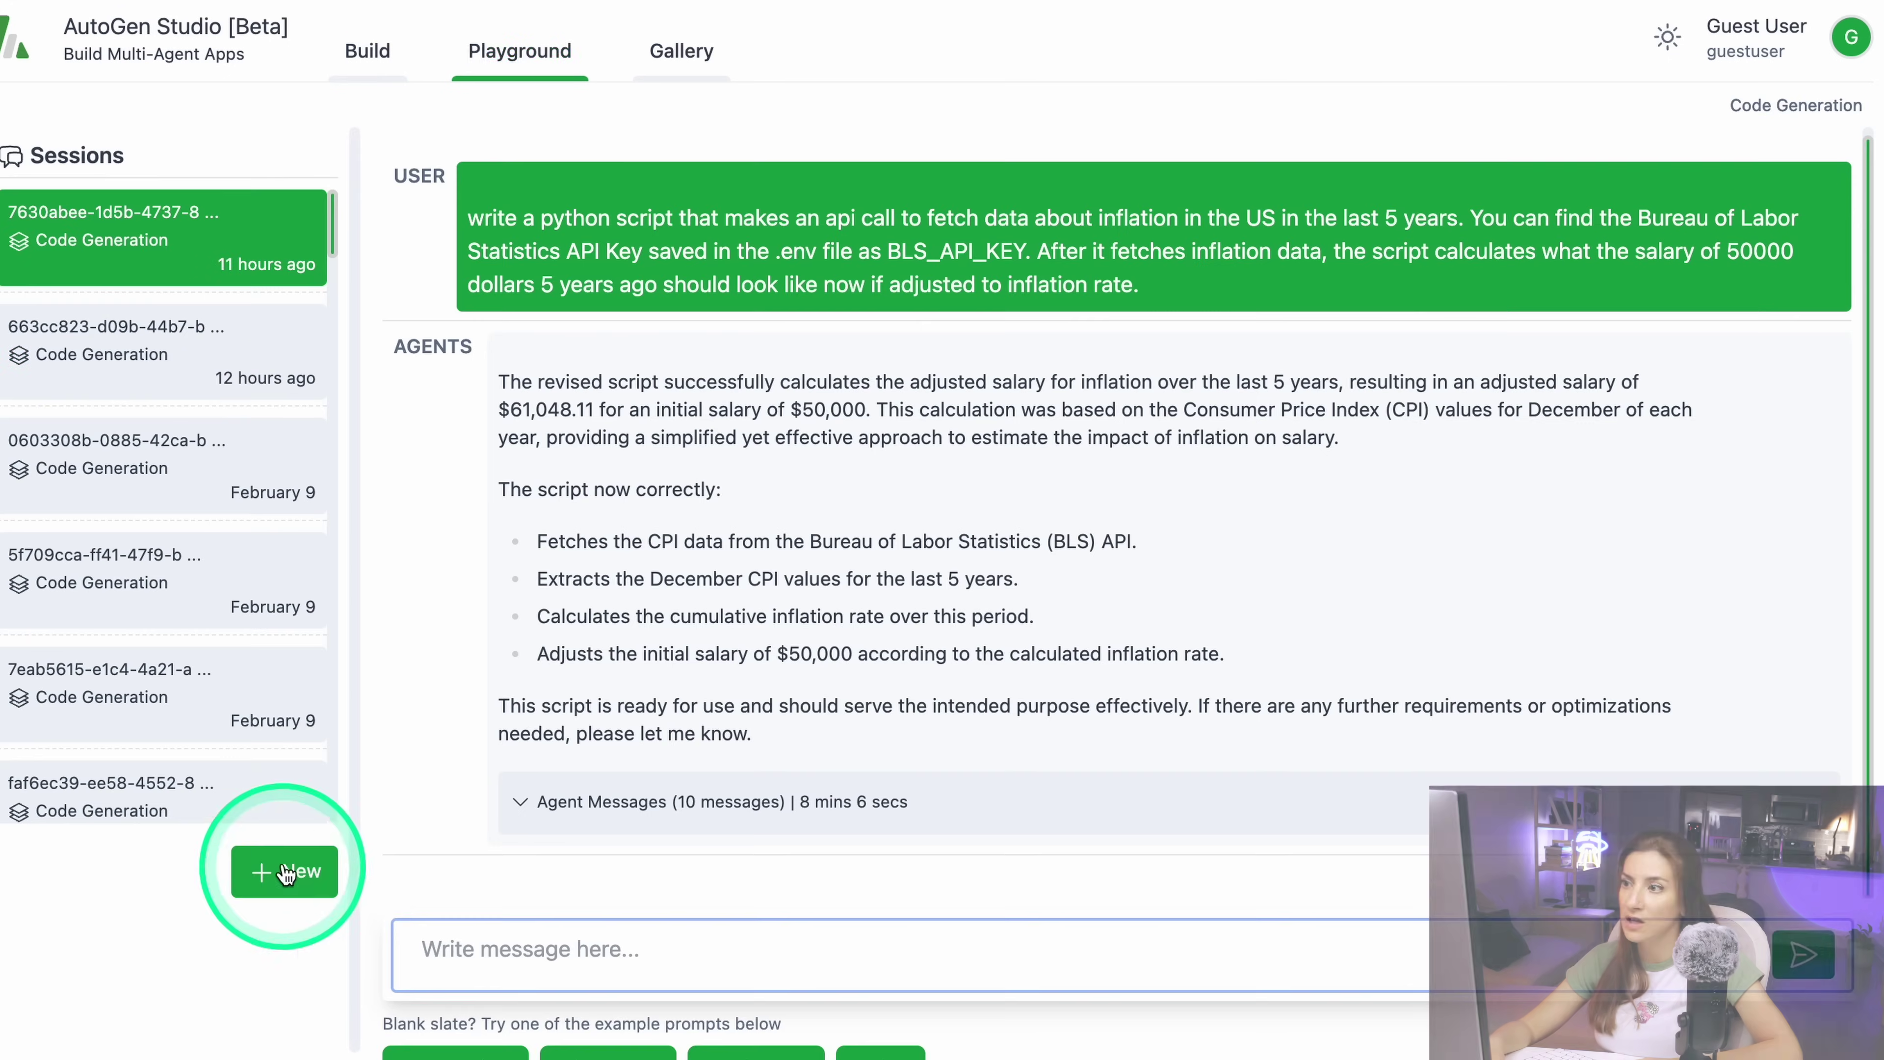
pyautogui.click(285, 871)
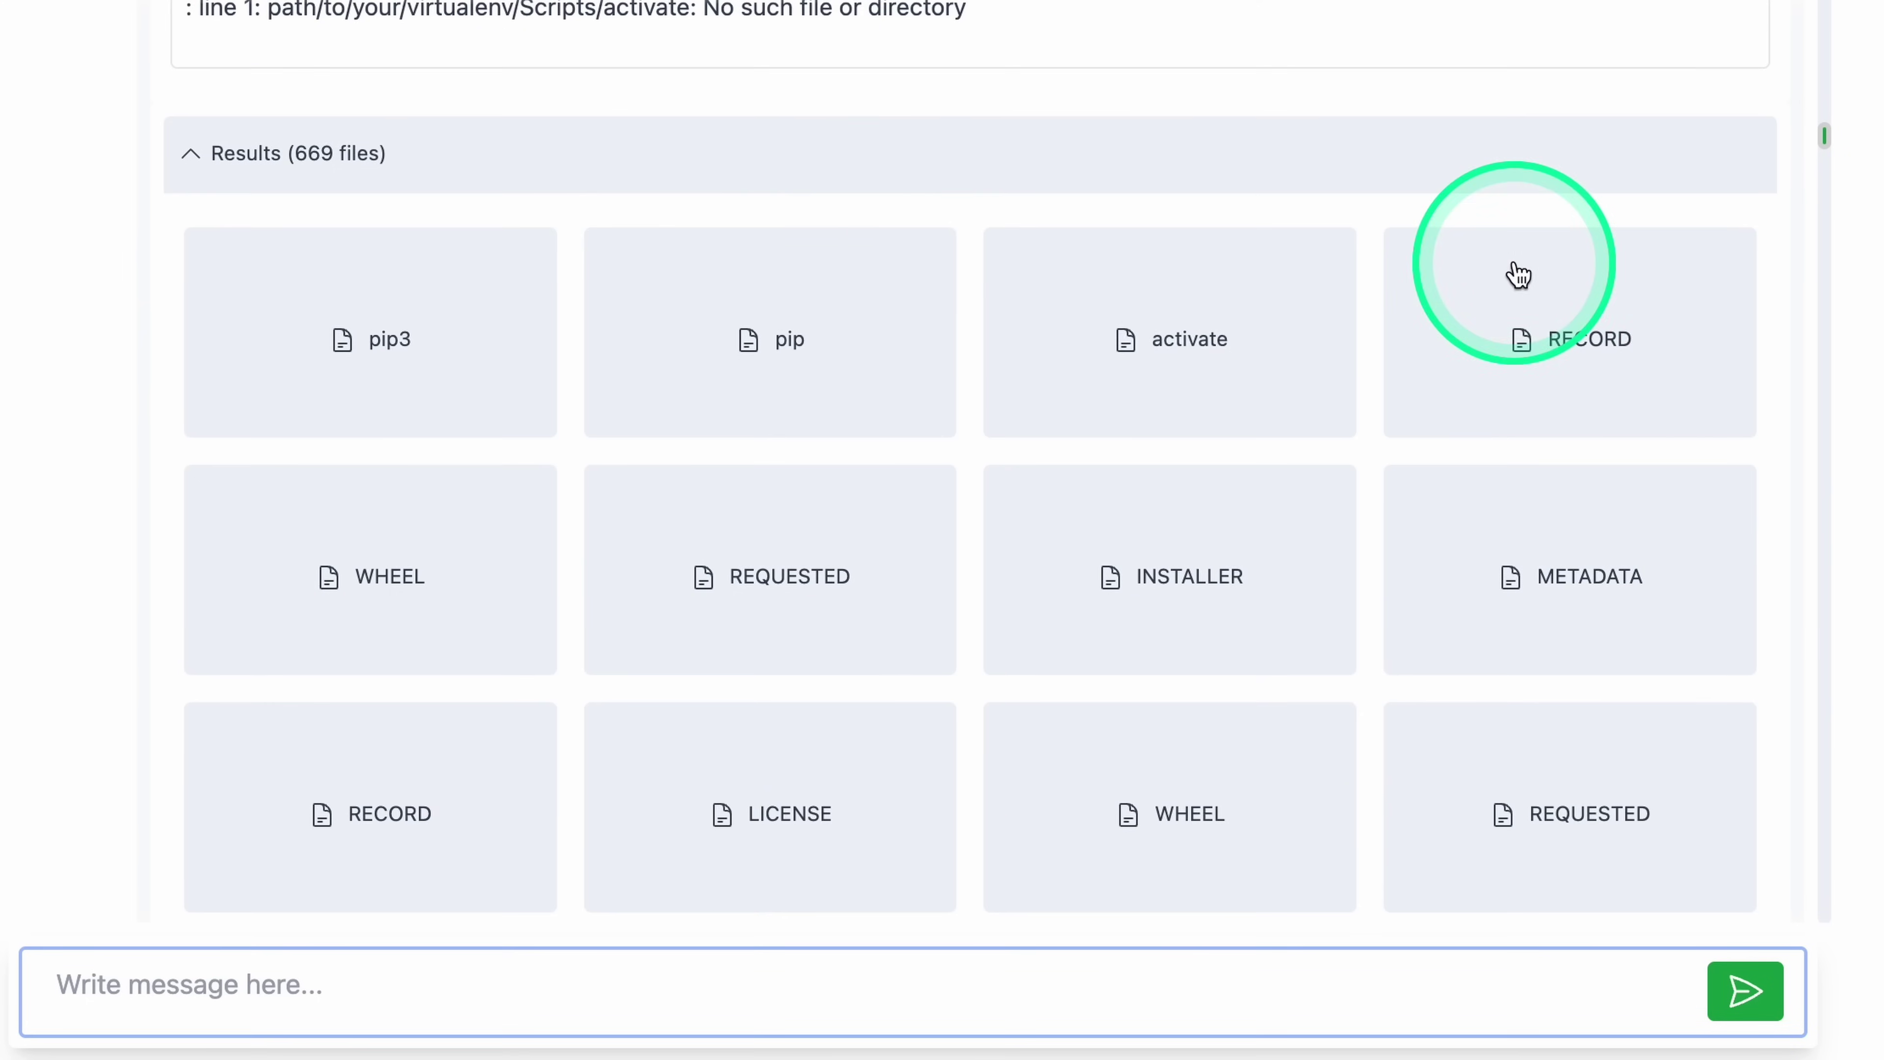
pyautogui.click(475, 185)
pyautogui.click(748, 799)
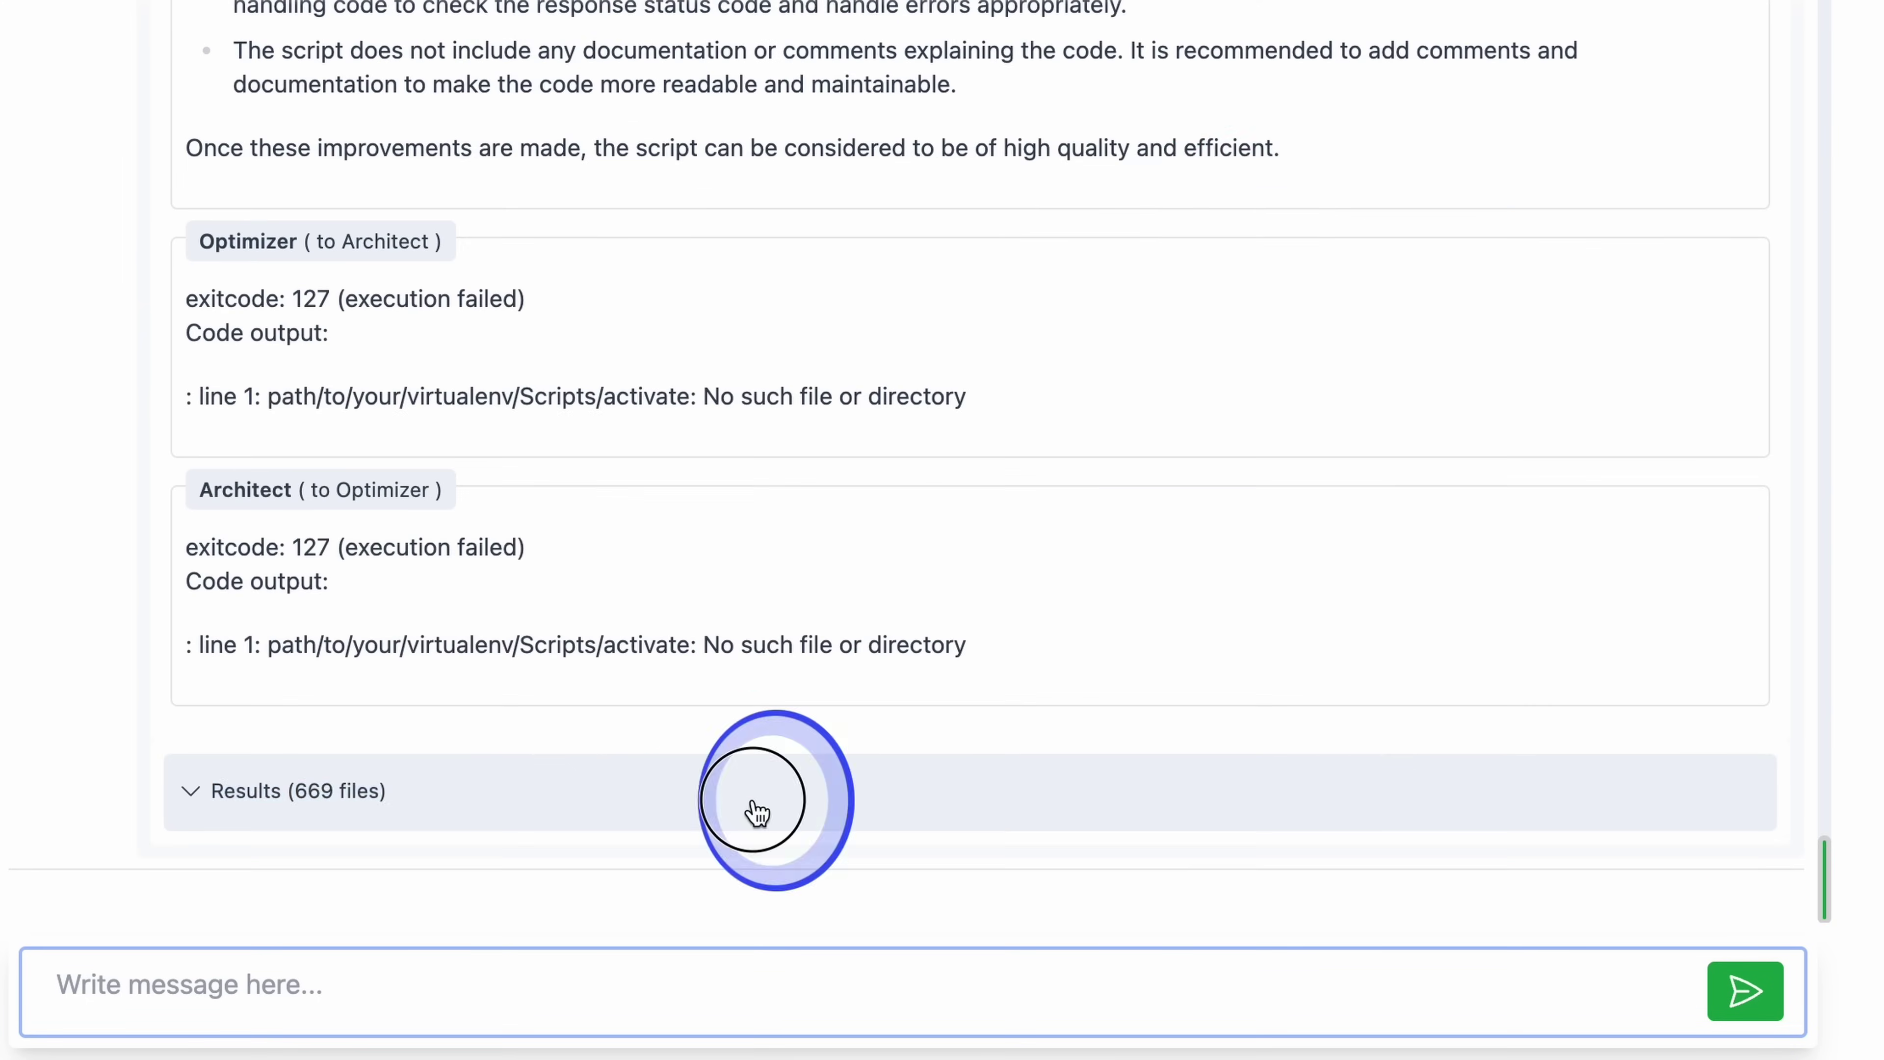
pyautogui.scroll(-20, 1529, 553)
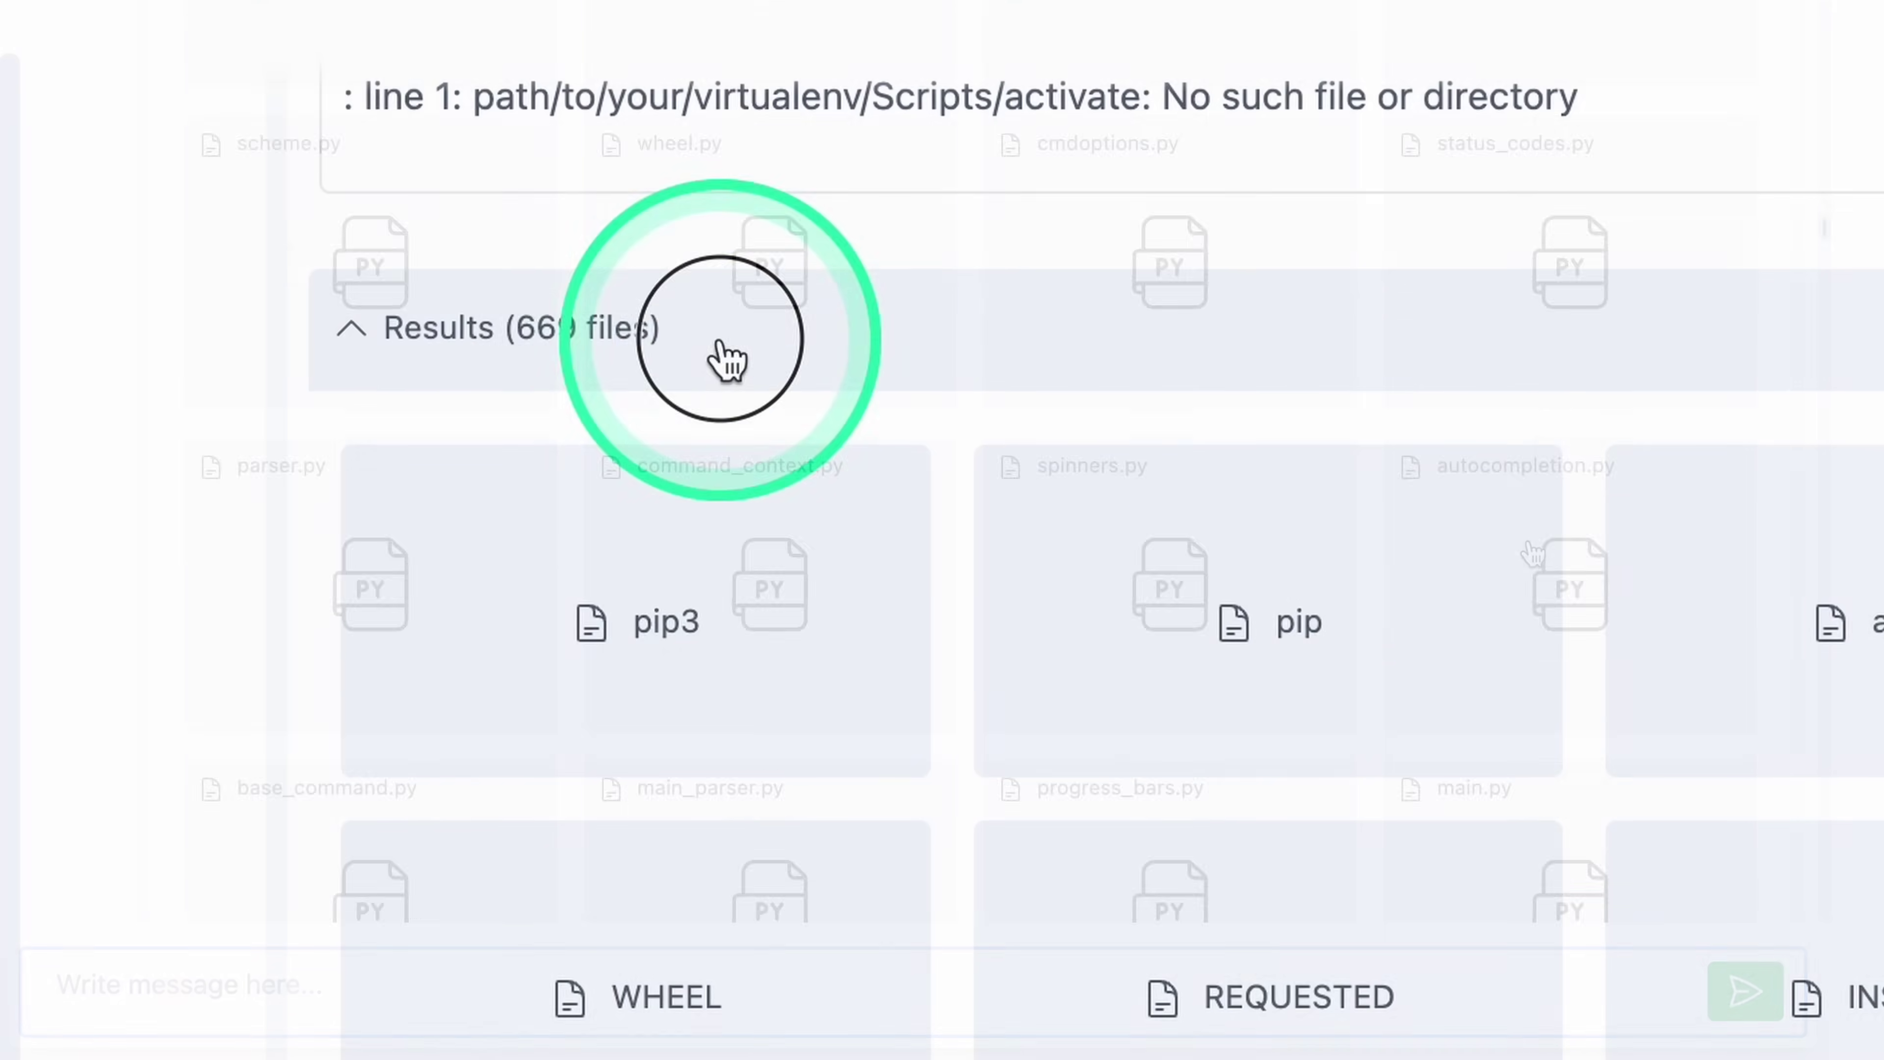
pyautogui.tripleClick(426, 345)
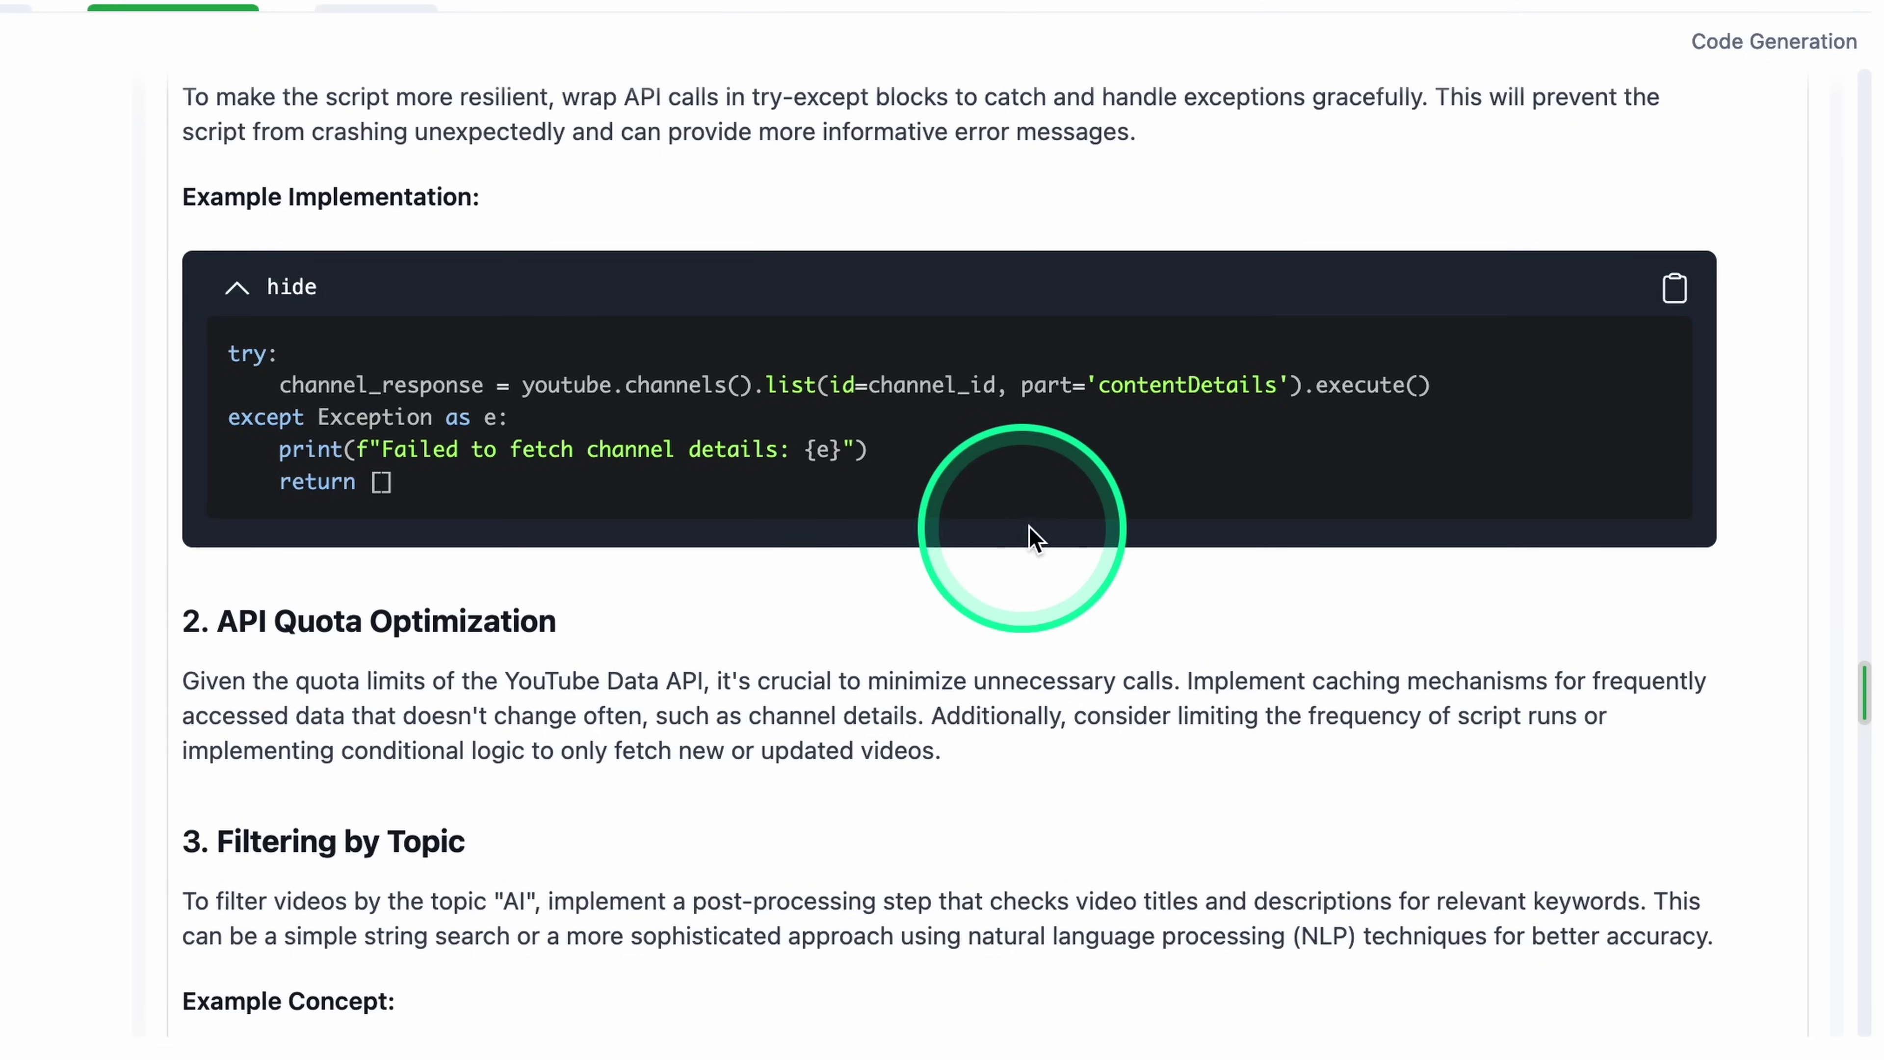
pyautogui.scroll(-6, 1042, 535)
pyautogui.scroll(-15, 1123, 496)
pyautogui.scroll(-3, 1123, 497)
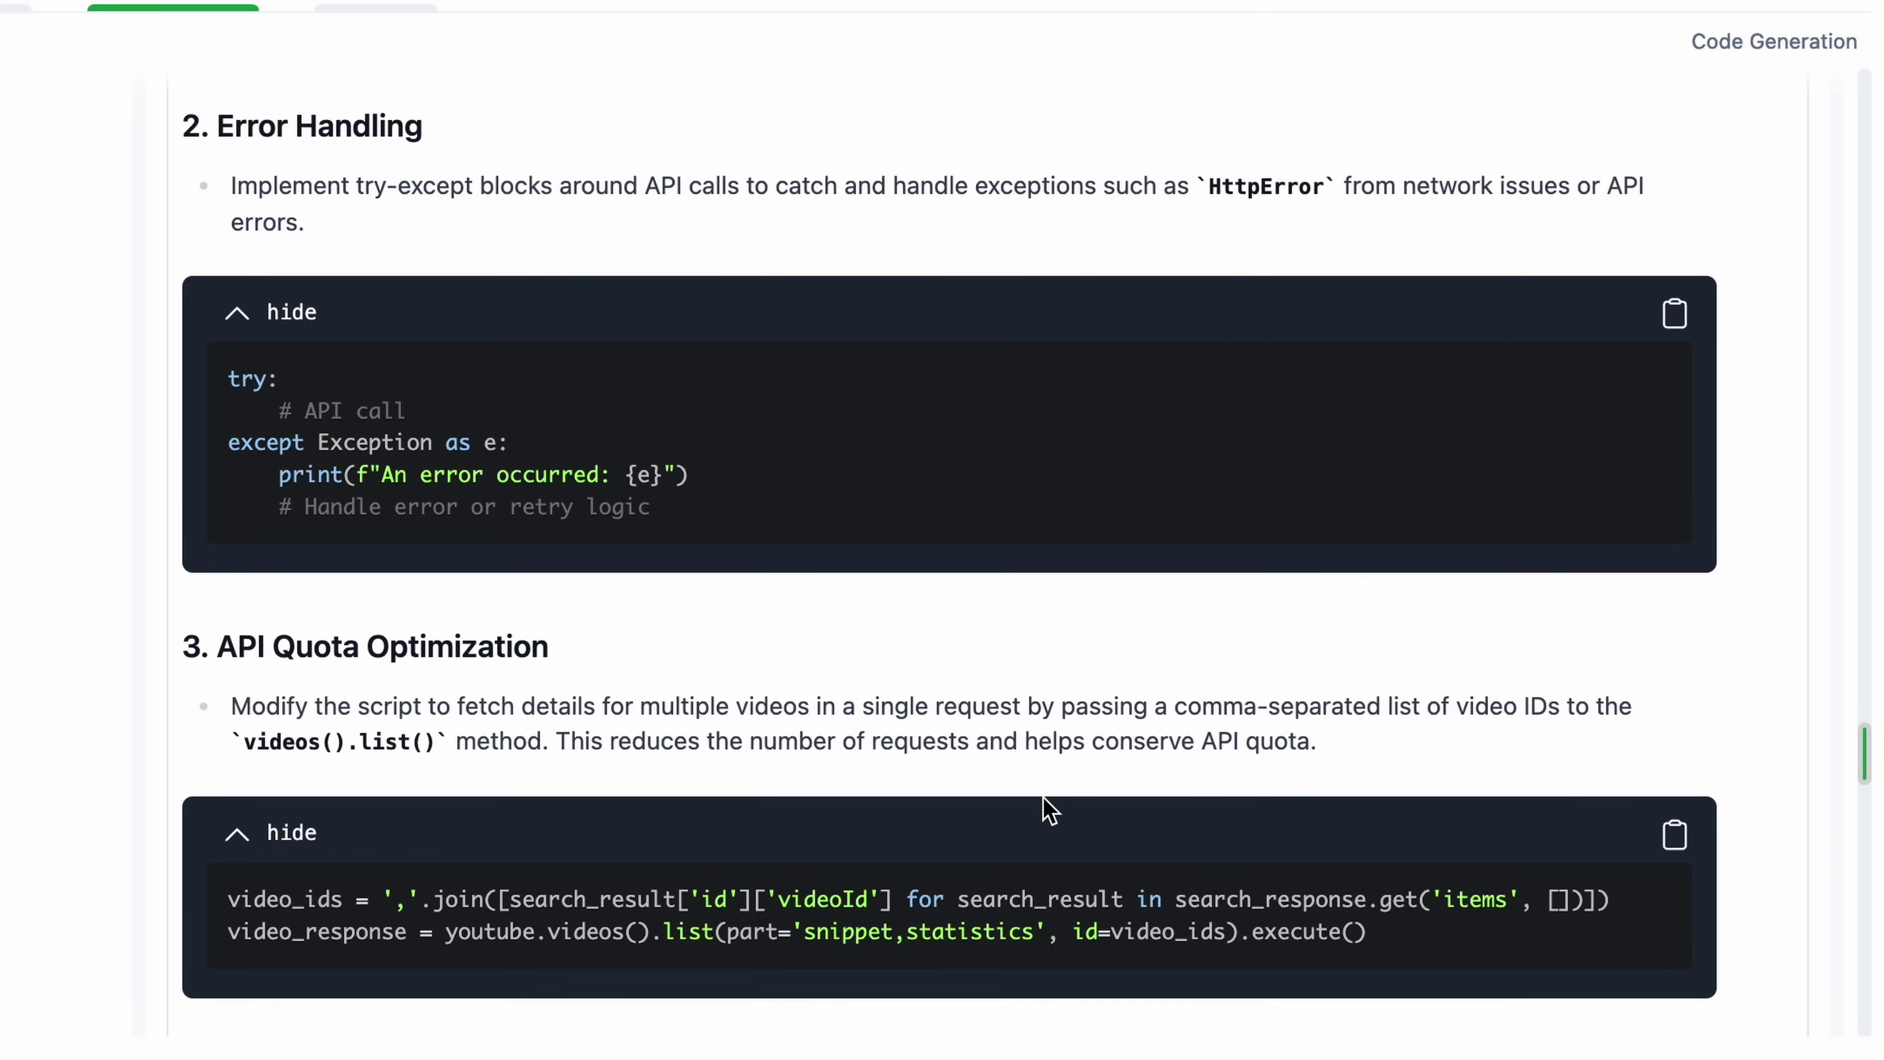
pyautogui.scroll(-2, 1046, 807)
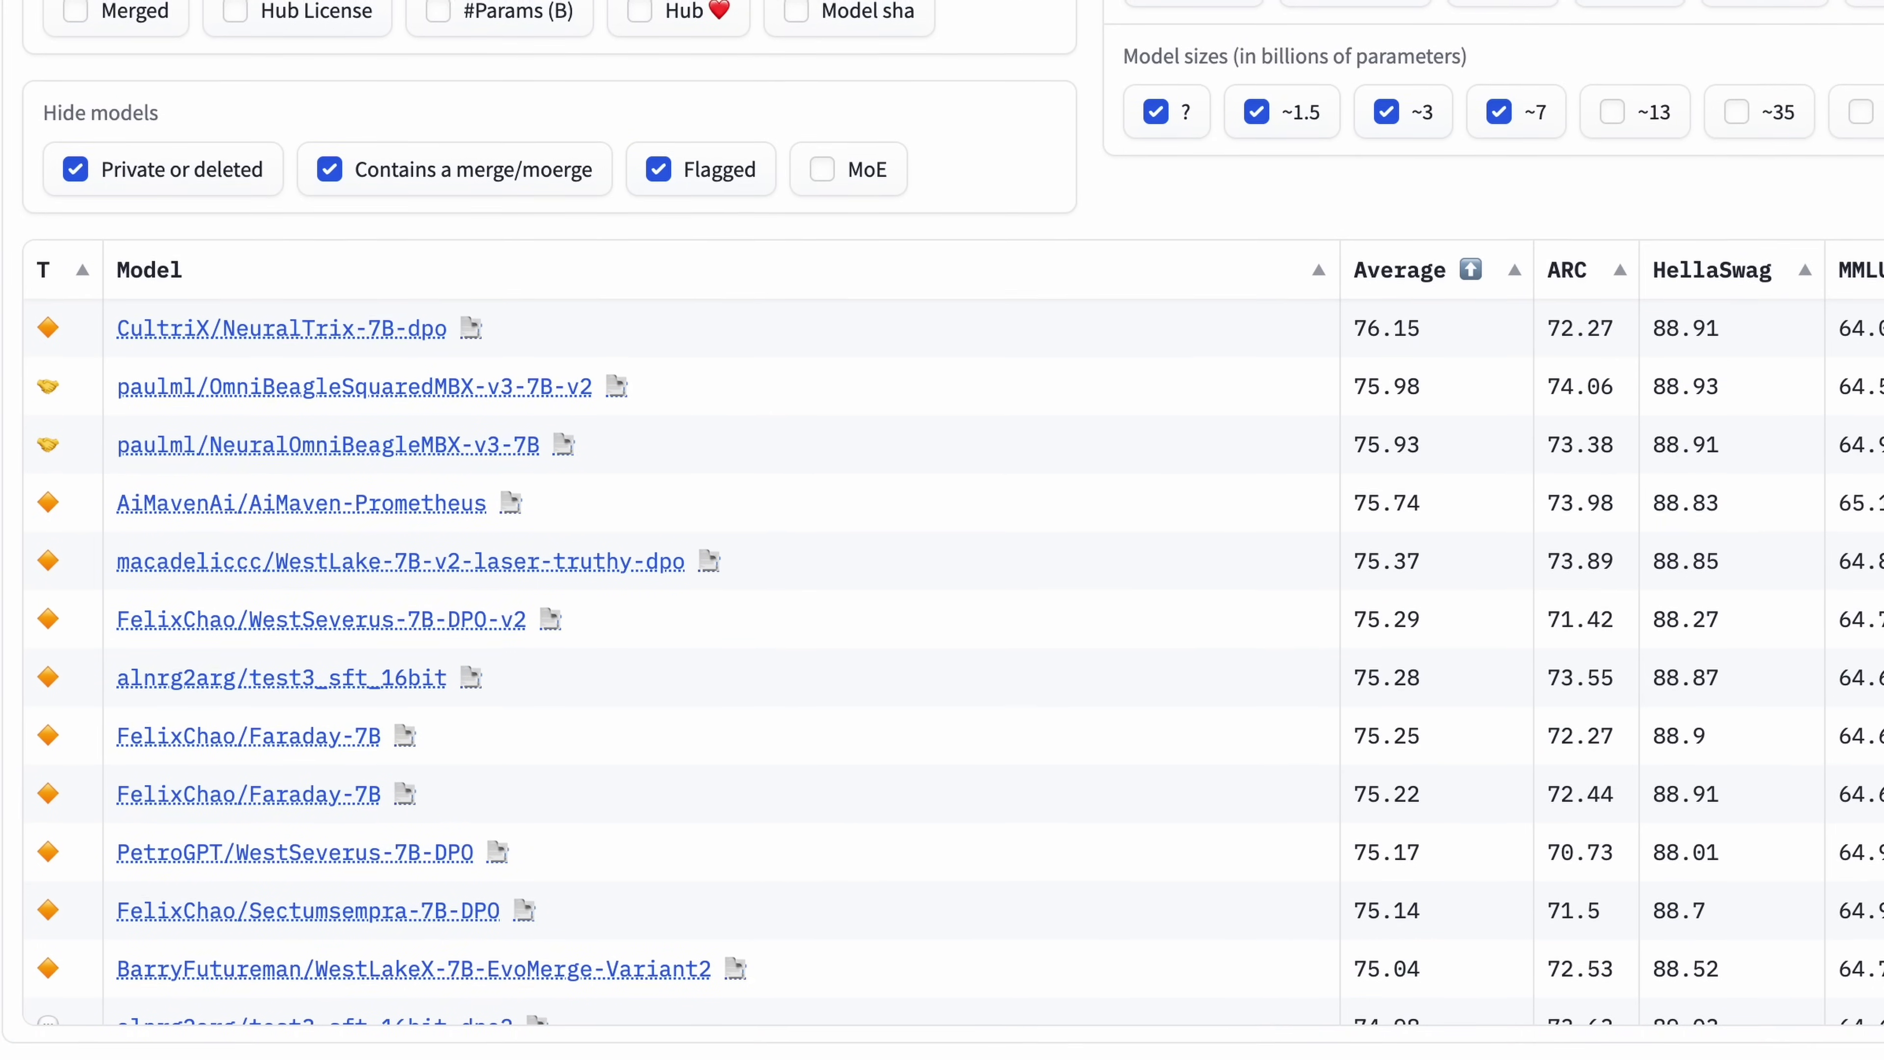
pyautogui.scroll(-1, 941, 660)
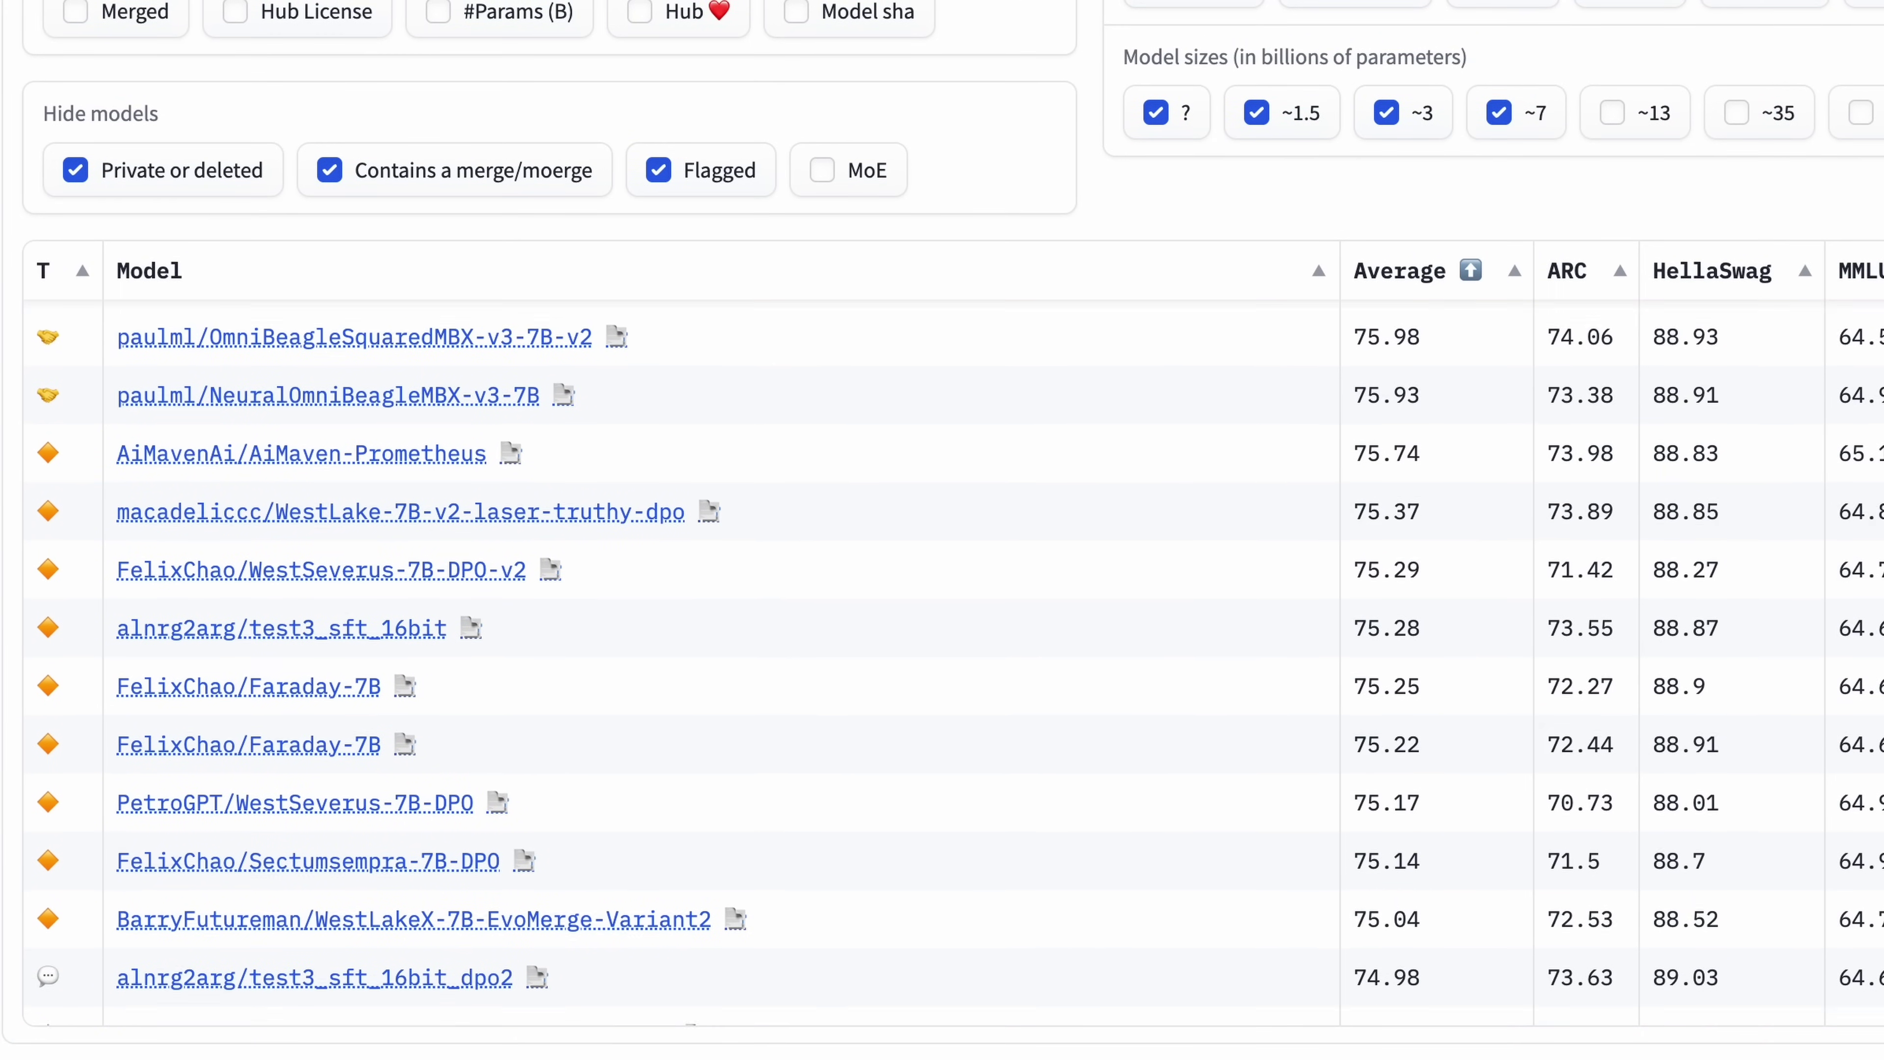
pyautogui.scroll(-1, 942, 661)
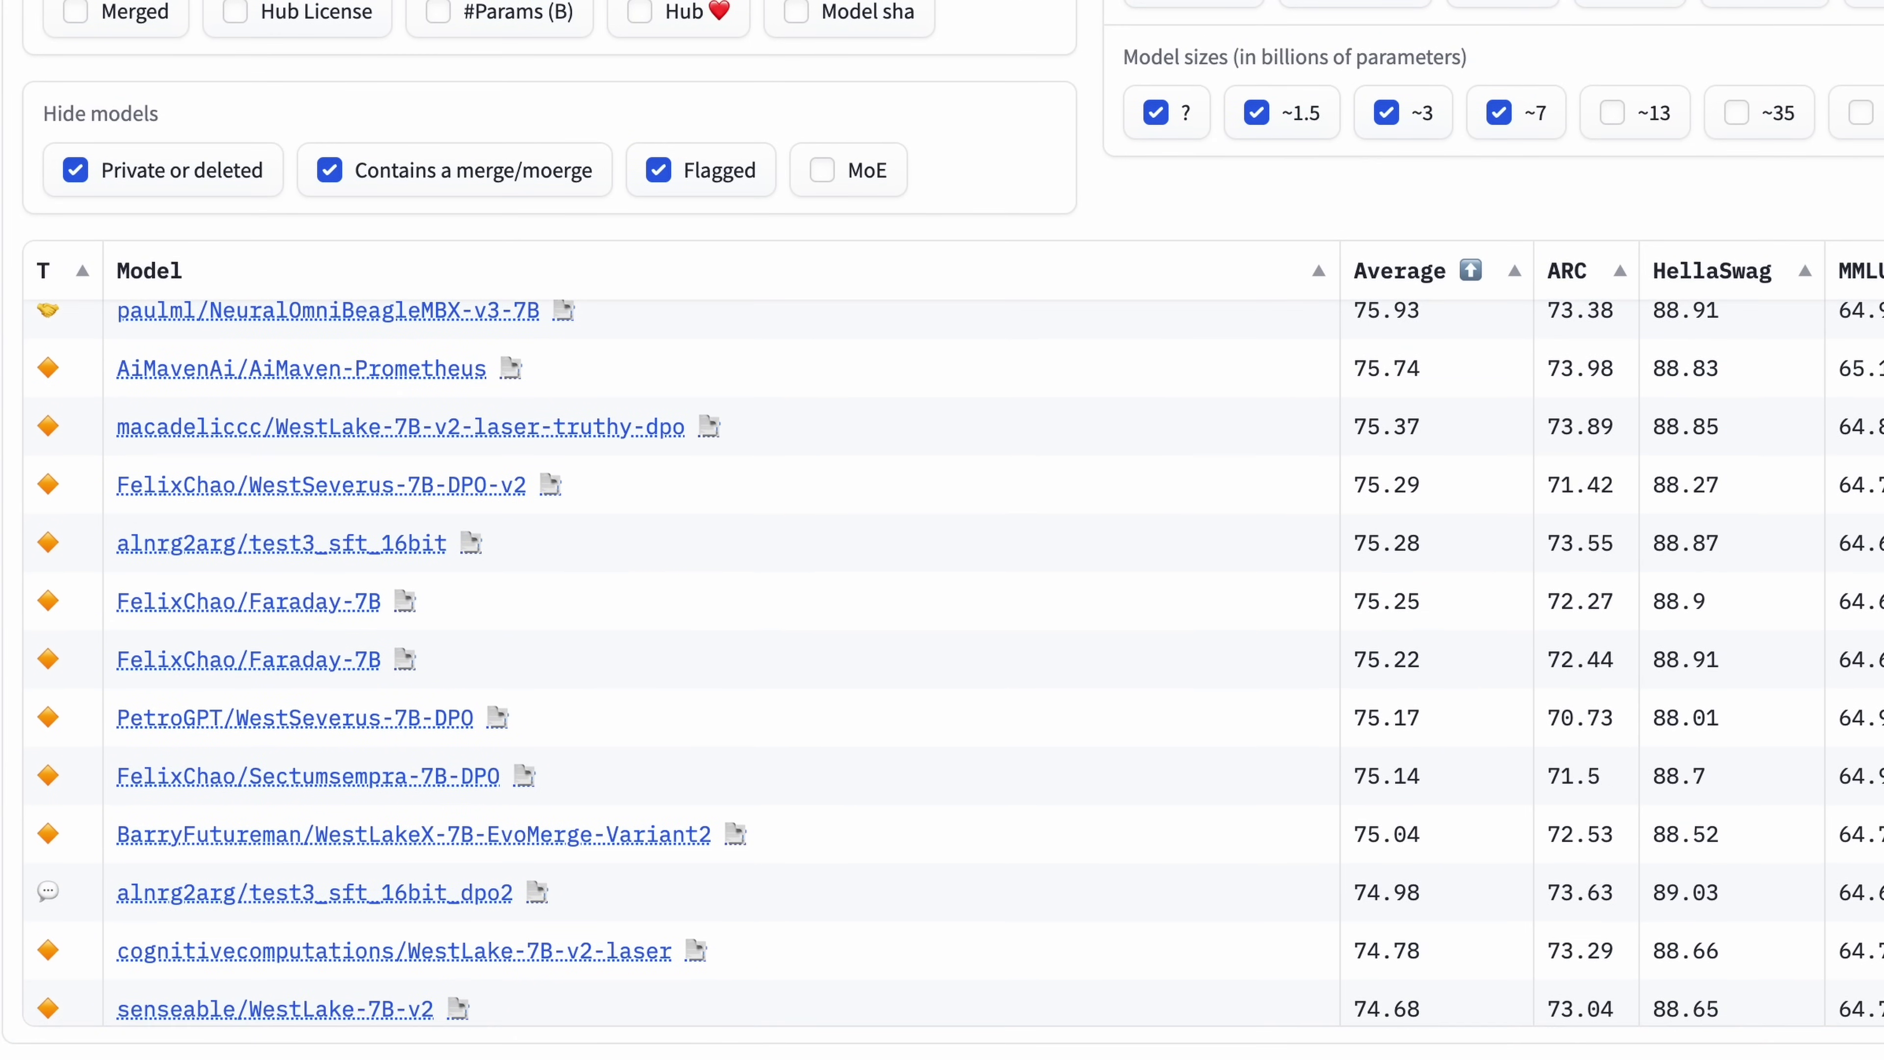
pyautogui.scroll(-2, 942, 660)
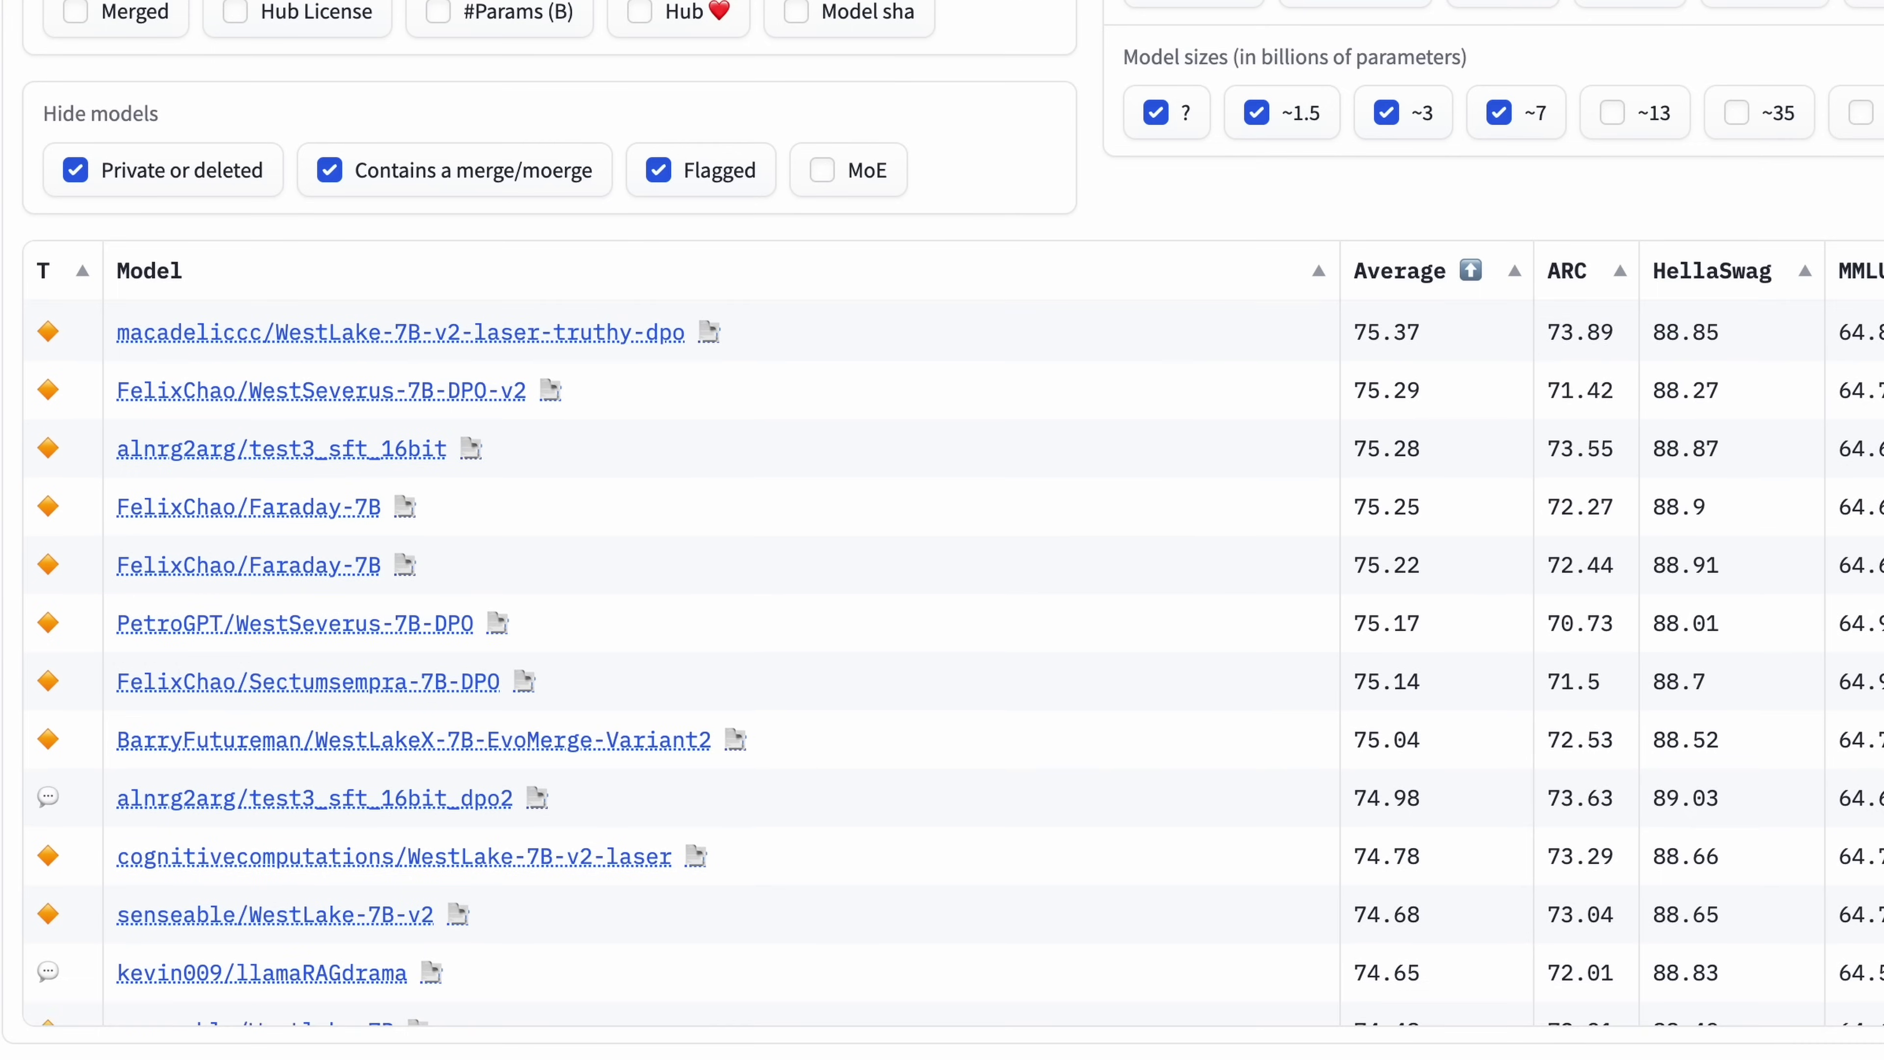